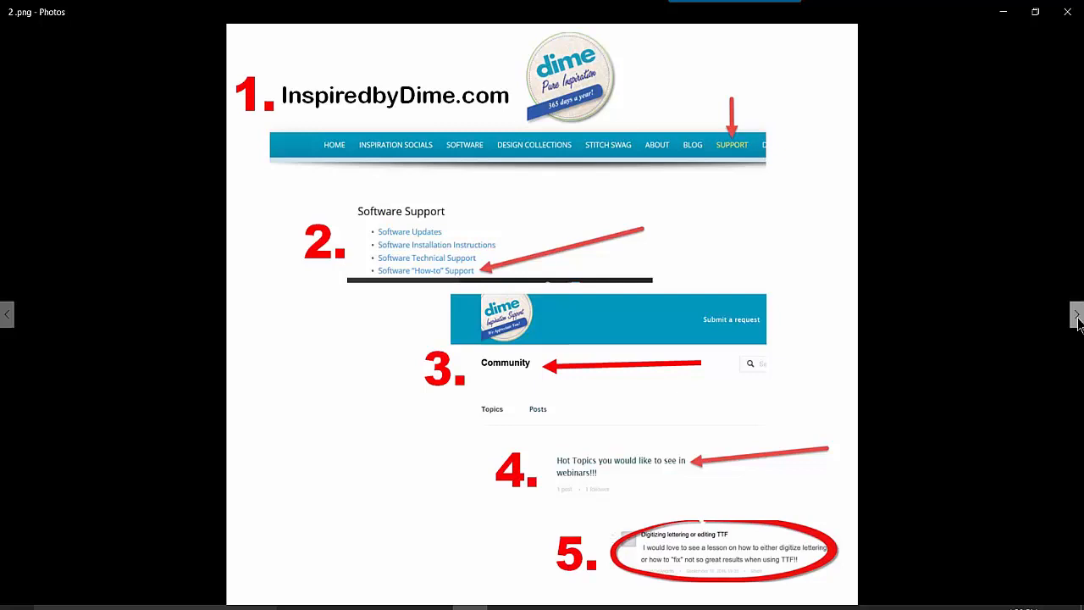
- Switch to Perfect Embroidery Pro and place a text object reading "A" near the center of the empty design
{"action": "left_click", "coordinate": [431, 607]}
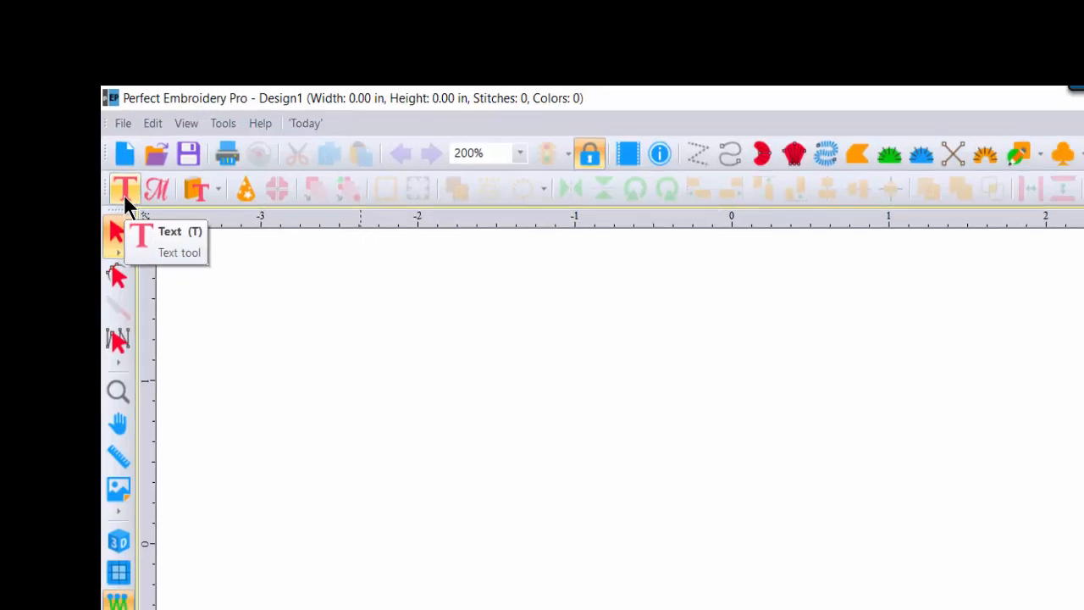
{"action": "left_click", "coordinate": [135, 208]}
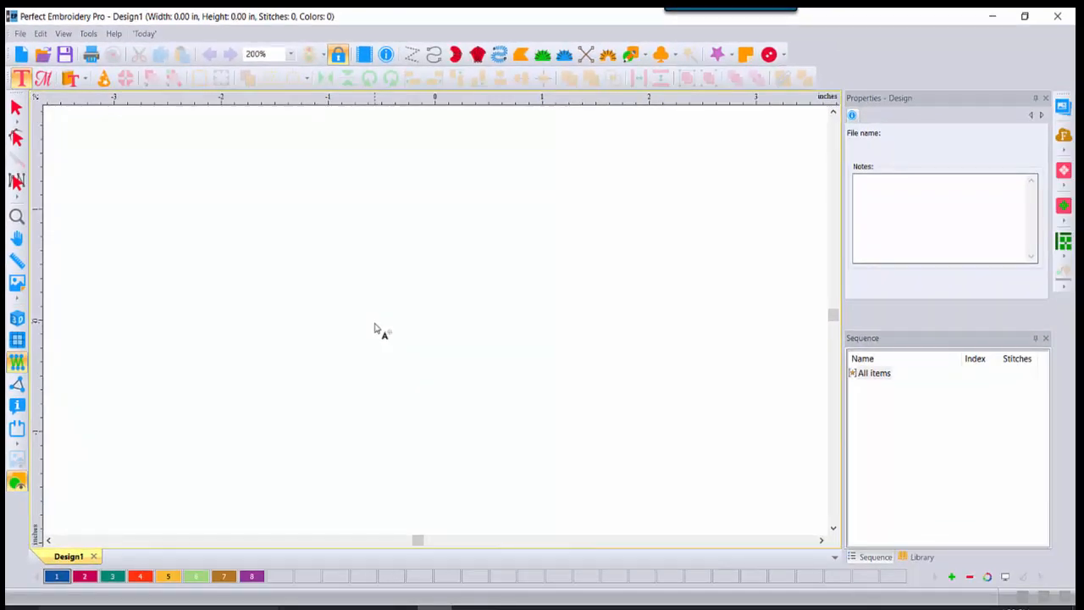
{"action": "left_click", "coordinate": [374, 324]}
{"action": "type", "text": "A"}
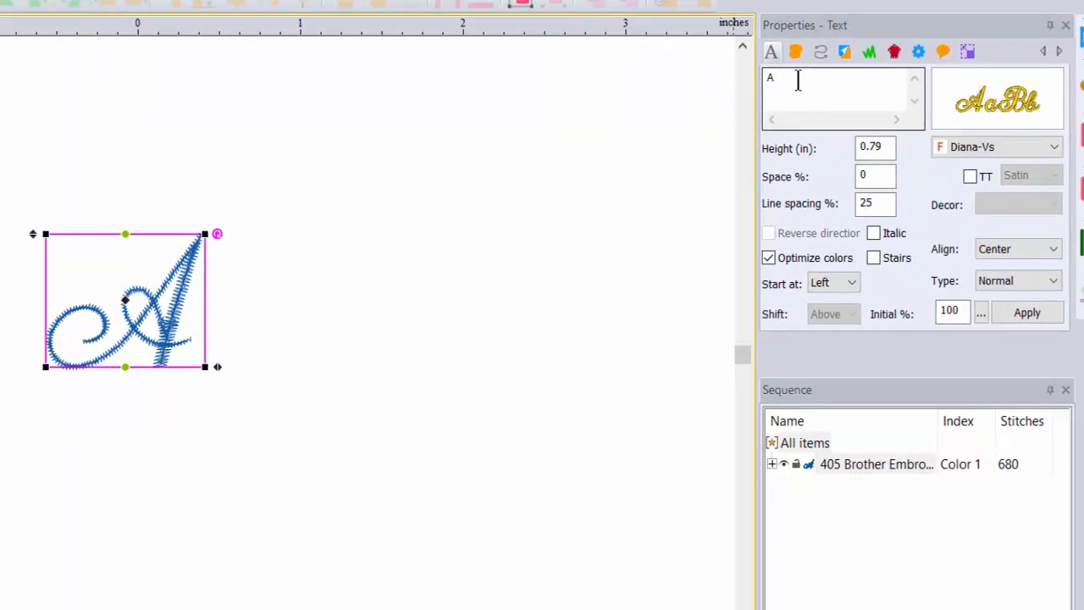
- Replace the letter "A" in the text object with a four-letter first name and apply the change
{"action": "double_click", "coordinate": [798, 80]}
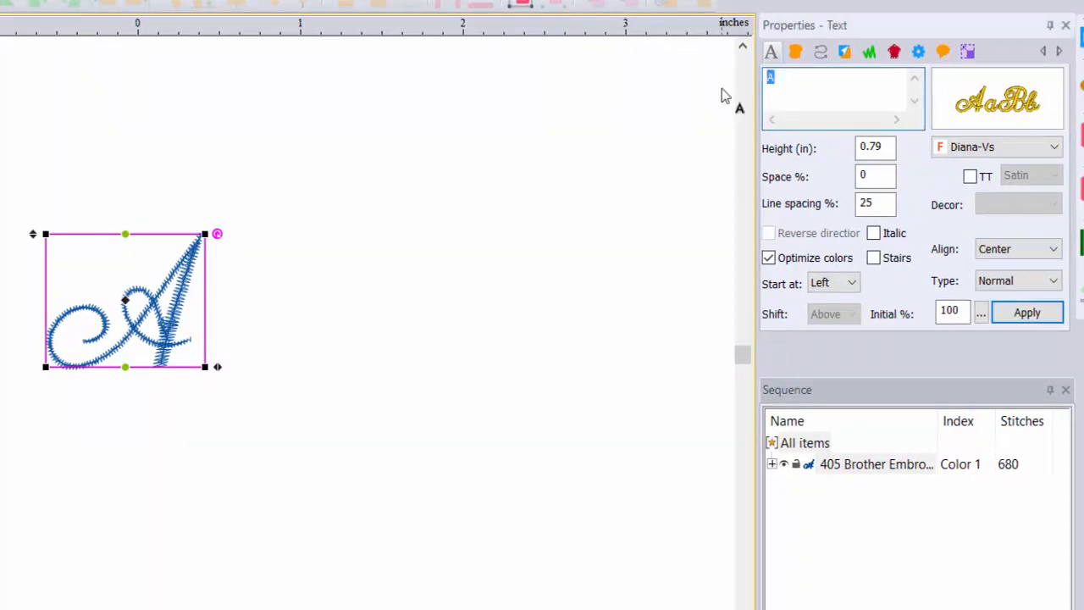
{"action": "type", "text": "Kate"}
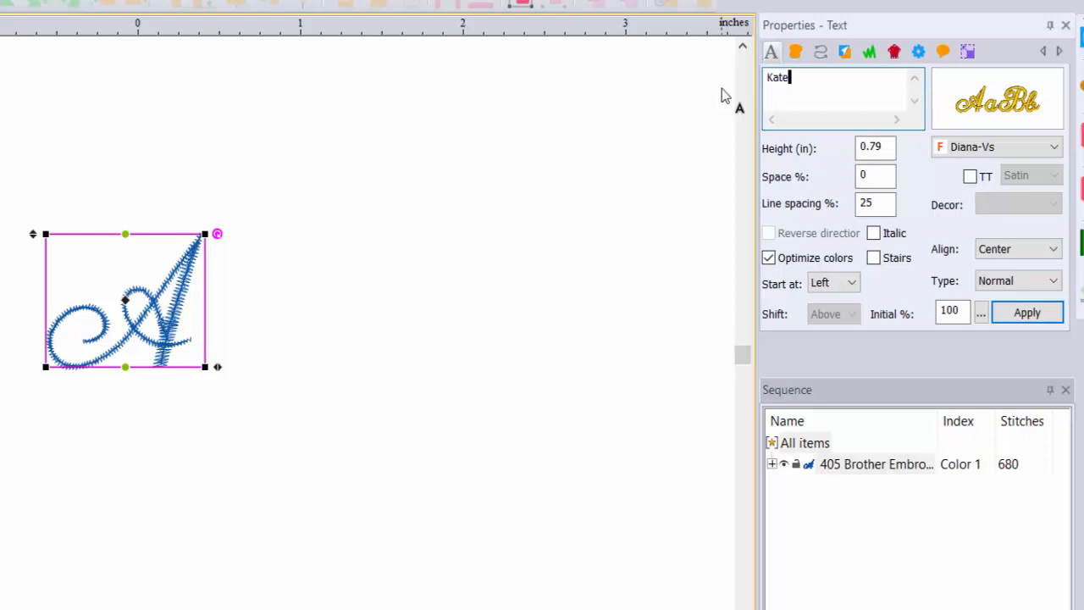
{"action": "left_click", "coordinate": [1047, 319]}
- Try widening the gap between the letters "a" and "t" of the lettering, and undo the spacing change
{"action": "mouse_move", "coordinate": [1000, 116]}
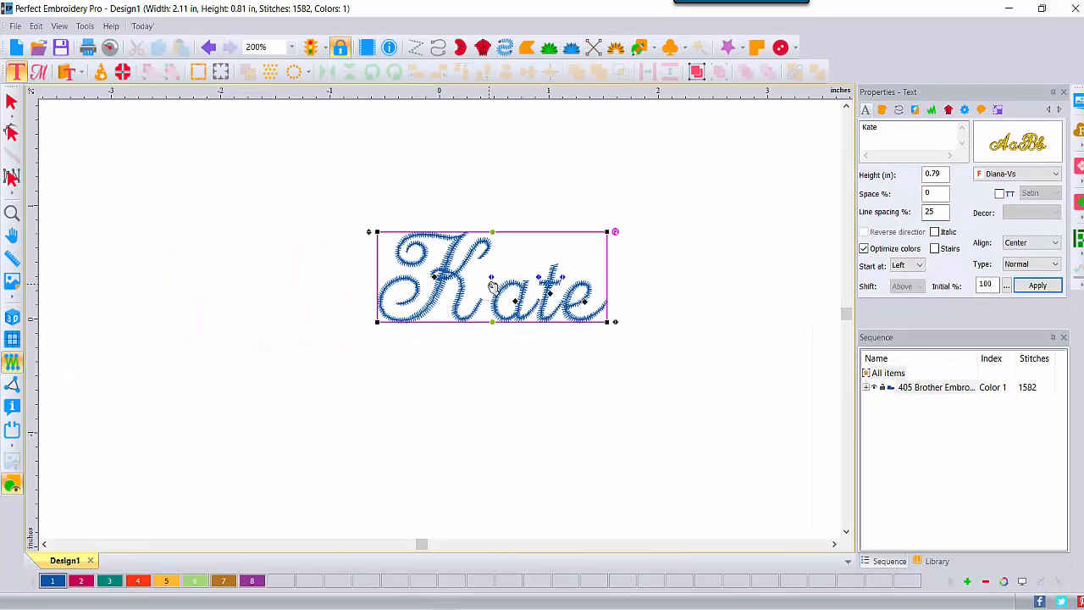
{"action": "left_click", "coordinate": [292, 47]}
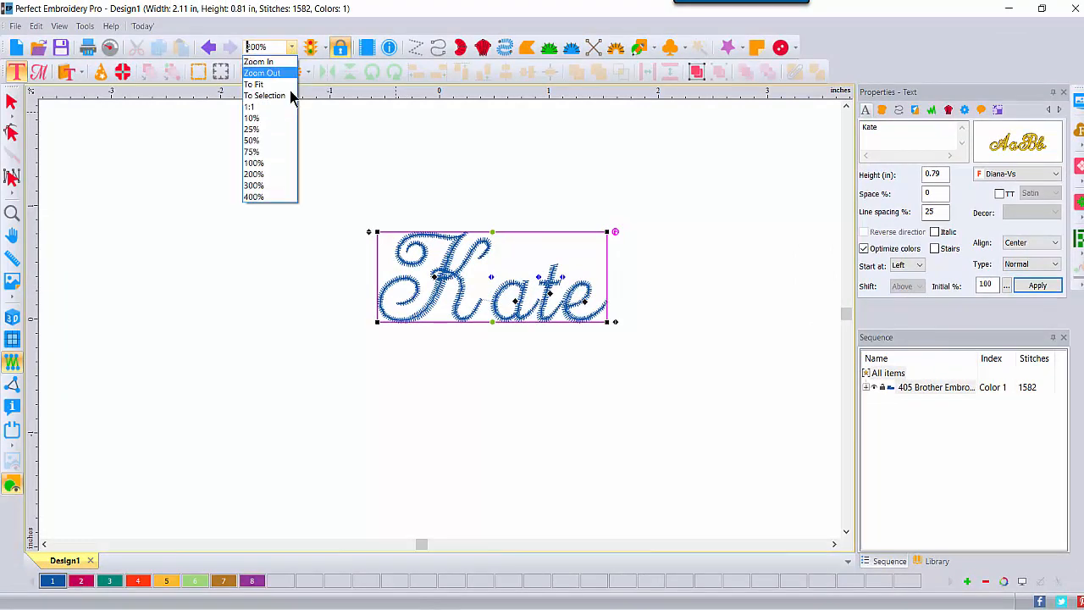
{"action": "left_click", "coordinate": [264, 197]}
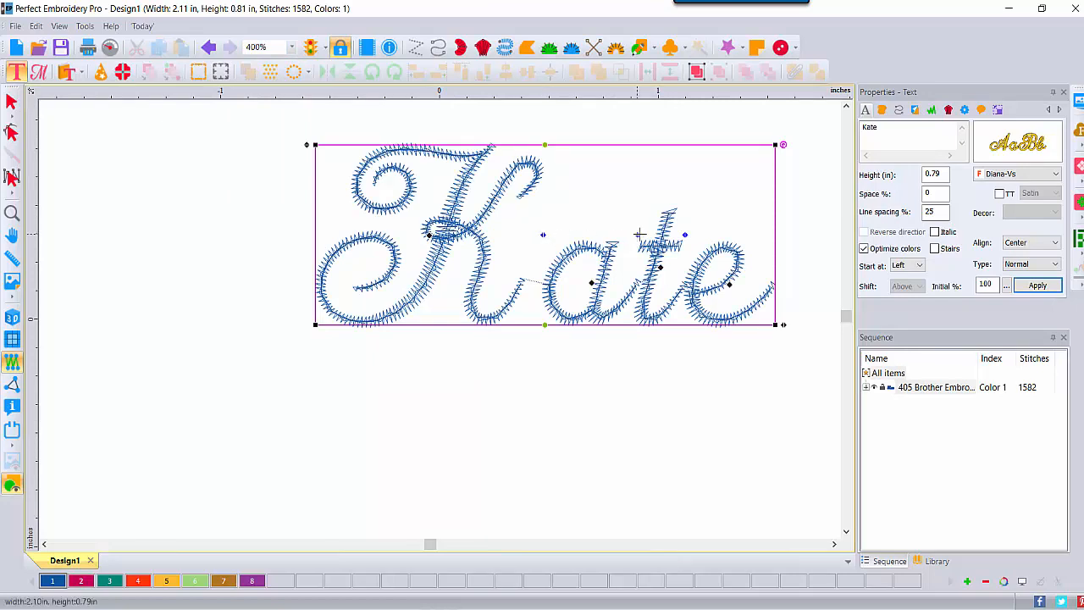
{"action": "left_click_drag", "start_coordinate": [637, 234], "coordinate": [692, 237]}
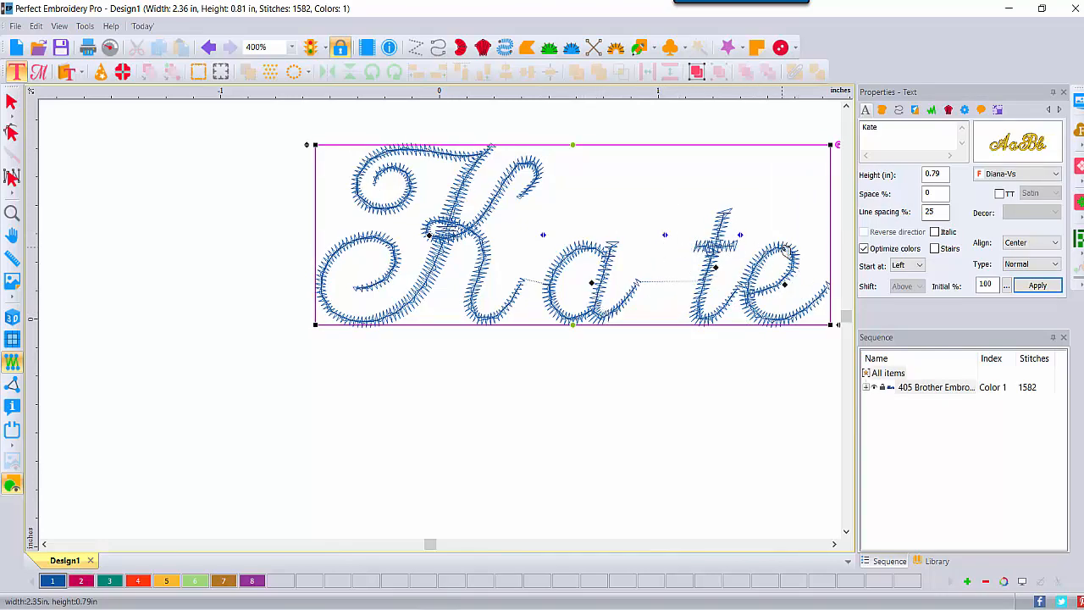
{"action": "left_click", "coordinate": [211, 48]}
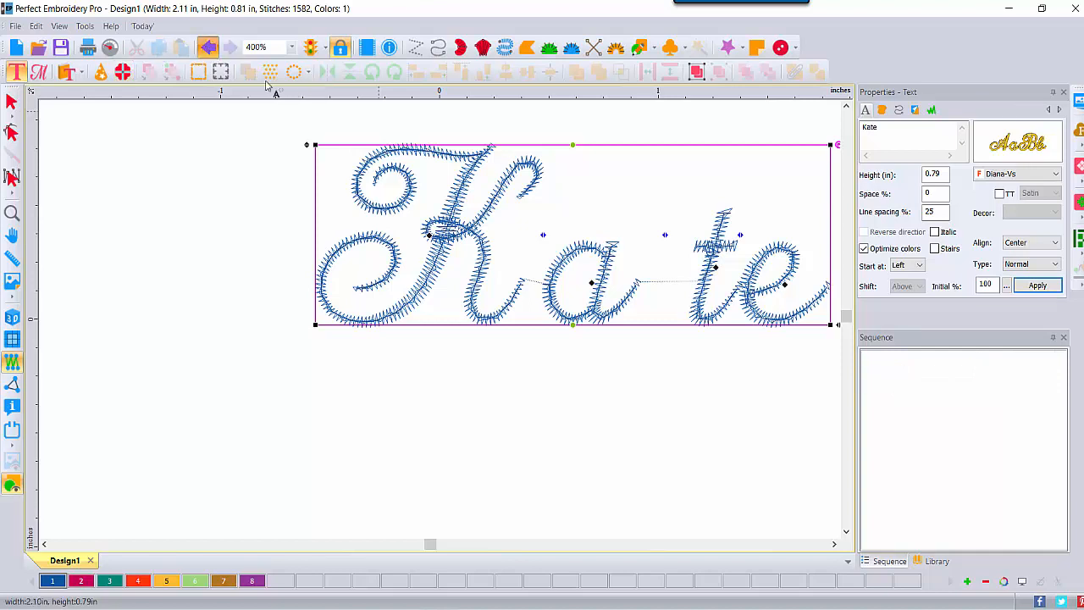
- Try enlarging and rotating the single letter "a" within the lettering, and undo the edits
{"action": "left_click", "coordinate": [592, 282]}
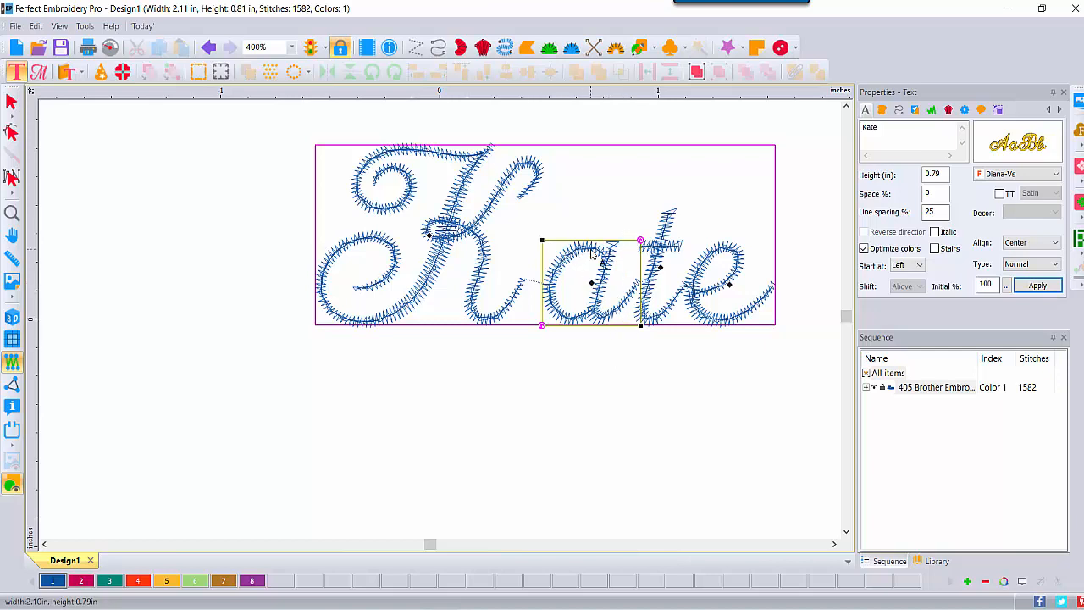
{"action": "left_click_drag", "start_coordinate": [542, 241], "coordinate": [518, 219]}
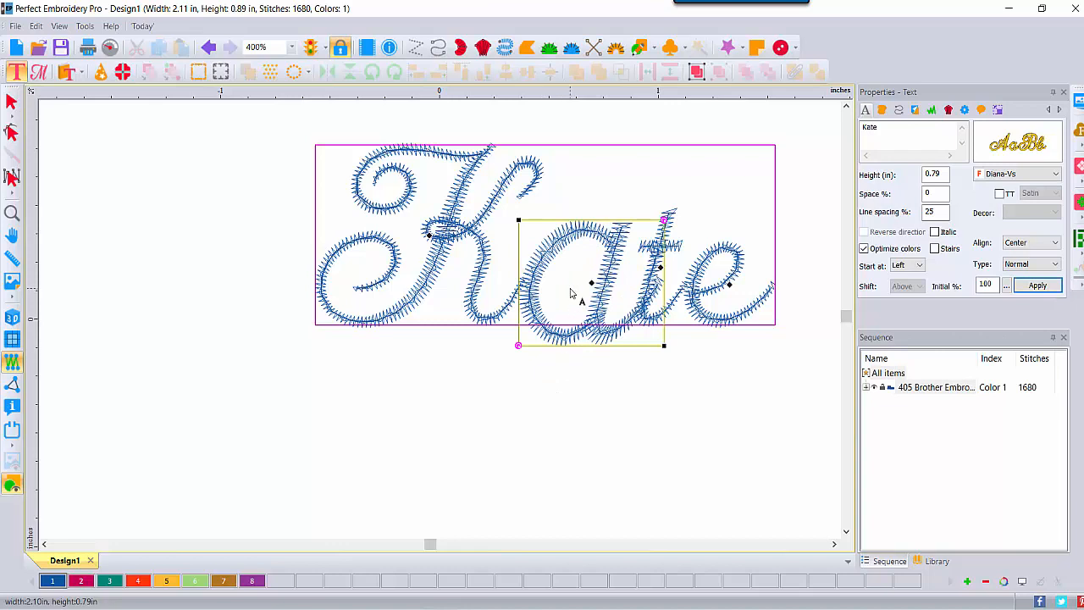
{"action": "left_click_drag", "start_coordinate": [664, 219], "coordinate": [590, 193]}
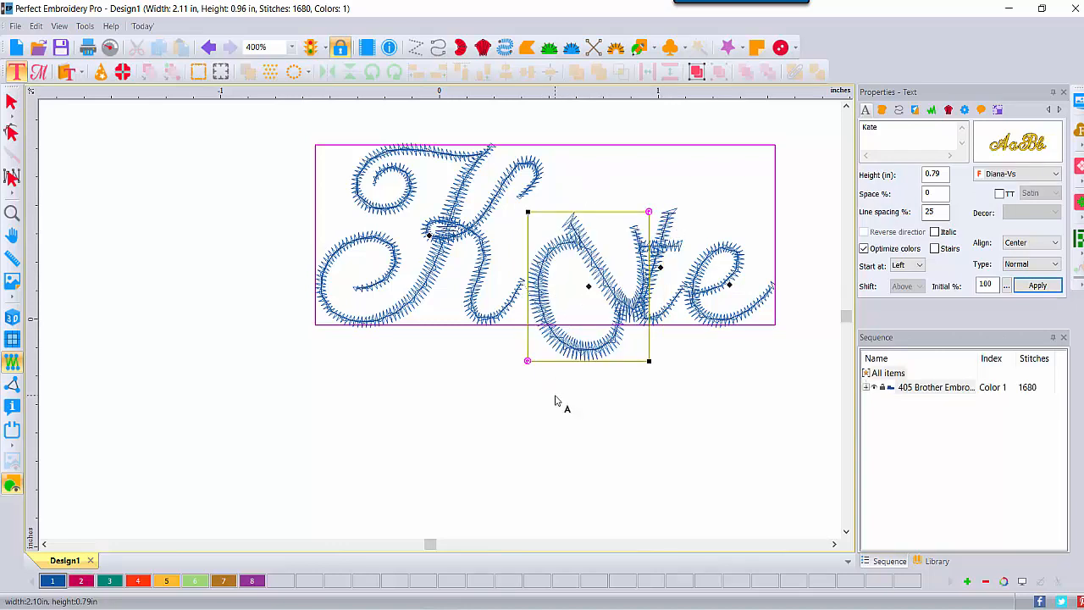
{"action": "left_click", "coordinate": [209, 47]}
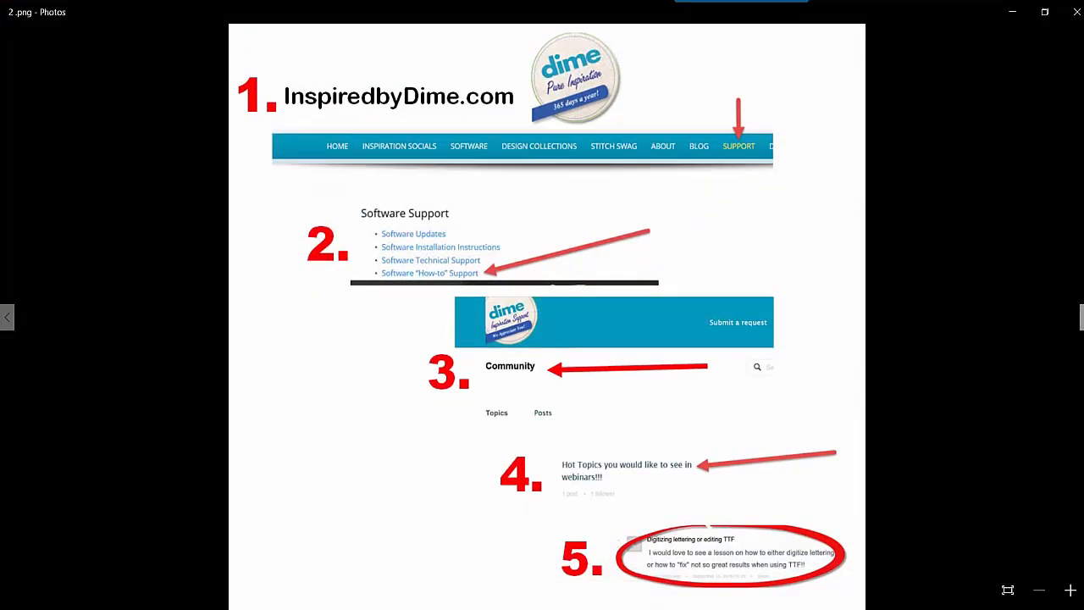
- View the picture of playful lettering examples, 2a.png, in Photos
{"action": "left_click", "coordinate": [1072, 318]}
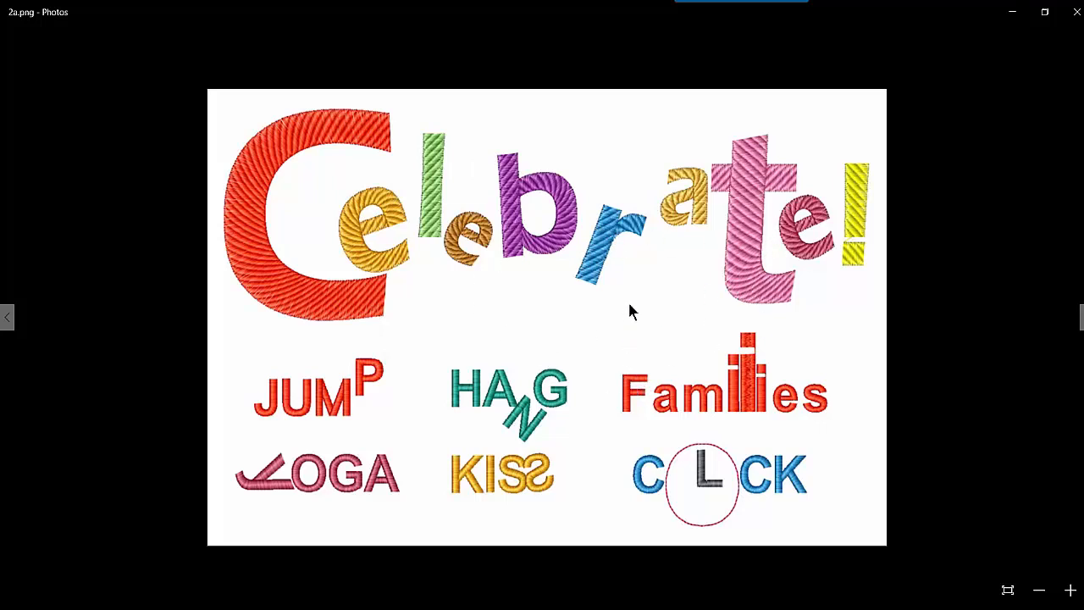
{"action": "key", "text": "Right"}
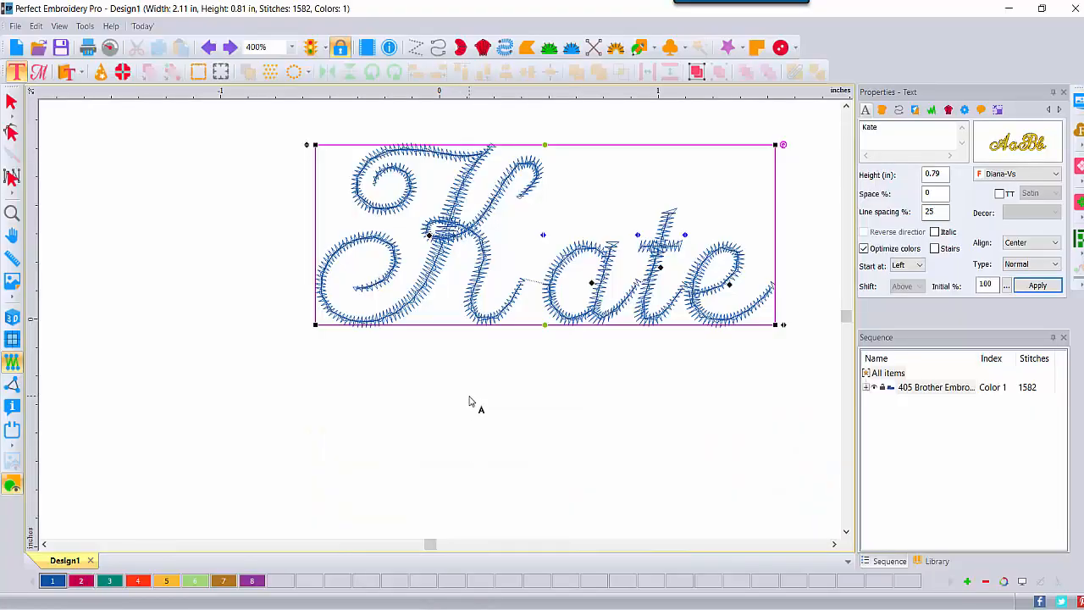
- Activate the Select tool so the whole lettering is handled as one object
{"action": "scroll", "coordinate": [470, 402], "scroll_direction": "right", "scroll_amount": 3}
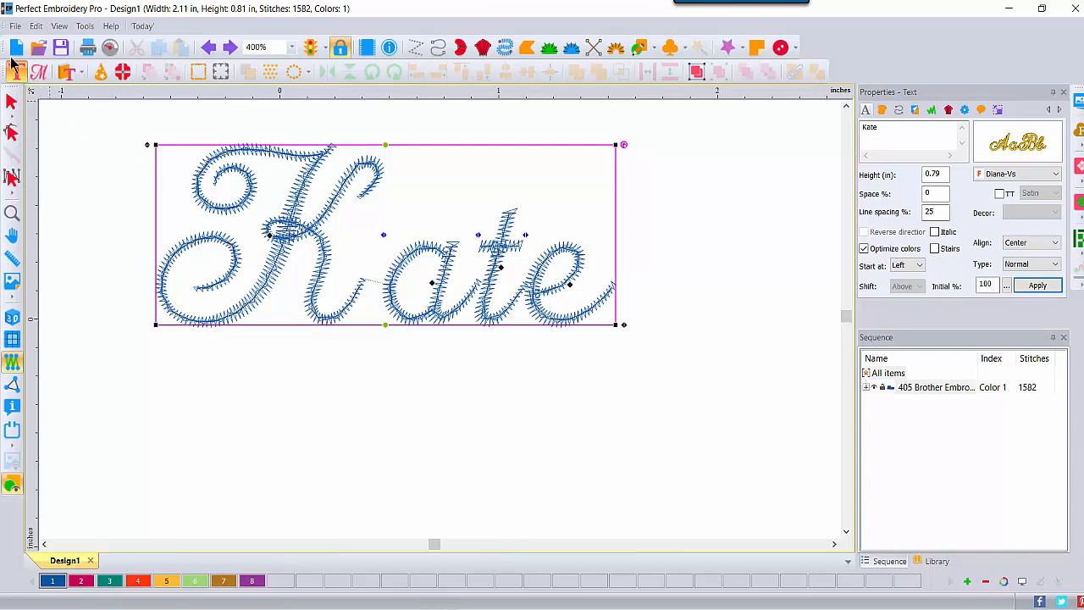
{"action": "left_click", "coordinate": [11, 103]}
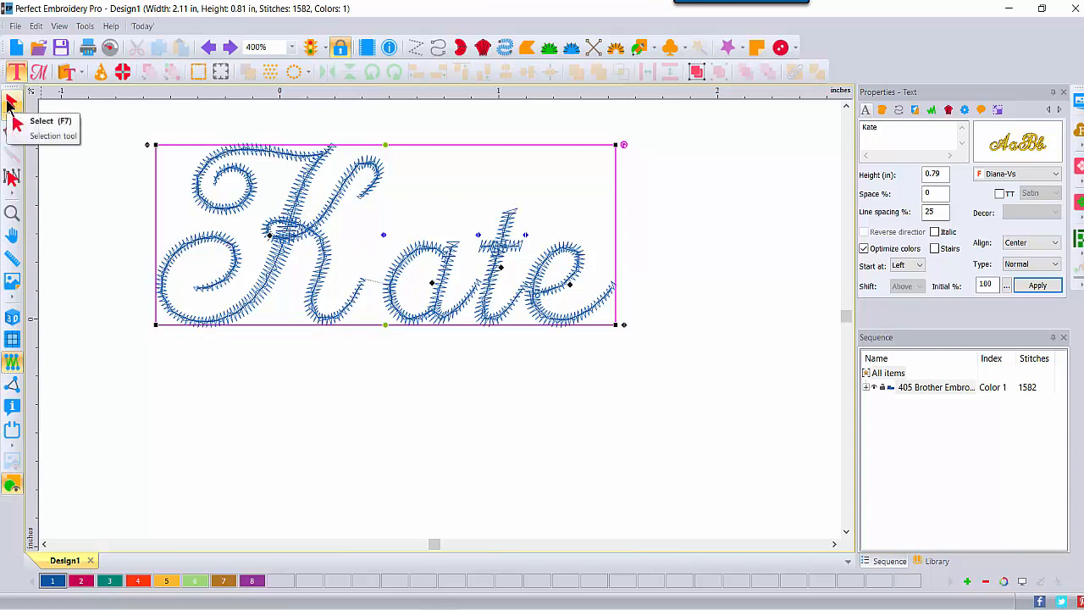
{"action": "left_click", "coordinate": [11, 104]}
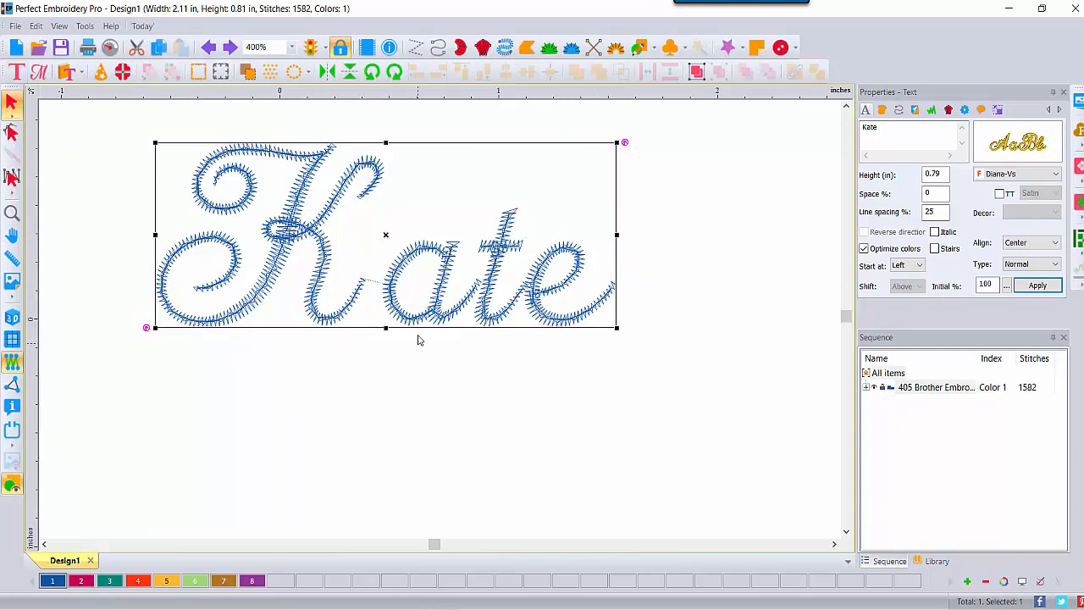
- Try moving the whole lettering down the design area, and undo the move
{"action": "left_click_drag", "start_coordinate": [388, 285], "coordinate": [449, 370]}
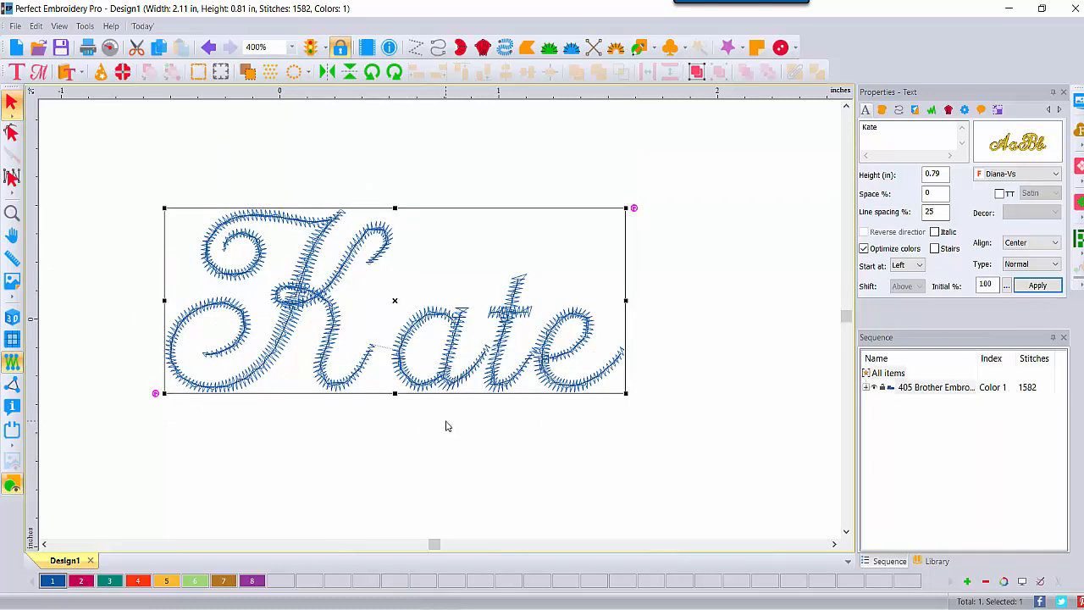
{"action": "key", "text": "ctrl+z"}
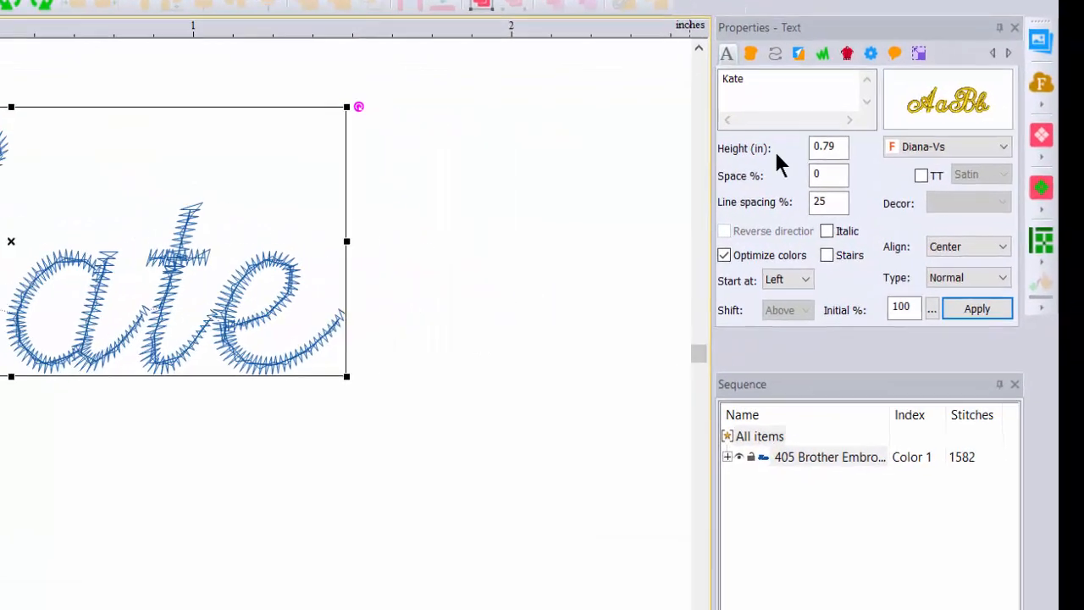
- Examine the fonts offered in the lettering's font list, keeping the current font
{"action": "left_click", "coordinate": [1000, 146]}
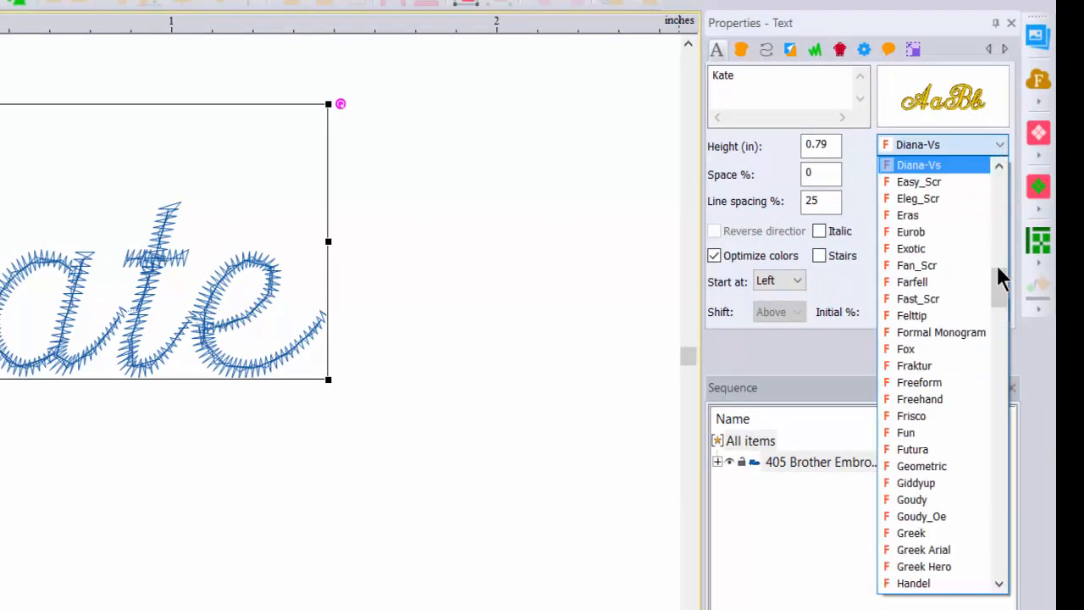
{"action": "left_click_drag", "start_coordinate": [999, 283], "coordinate": [1008, 245]}
{"action": "scroll", "coordinate": [1008, 241], "scroll_direction": "up", "scroll_amount": 4}
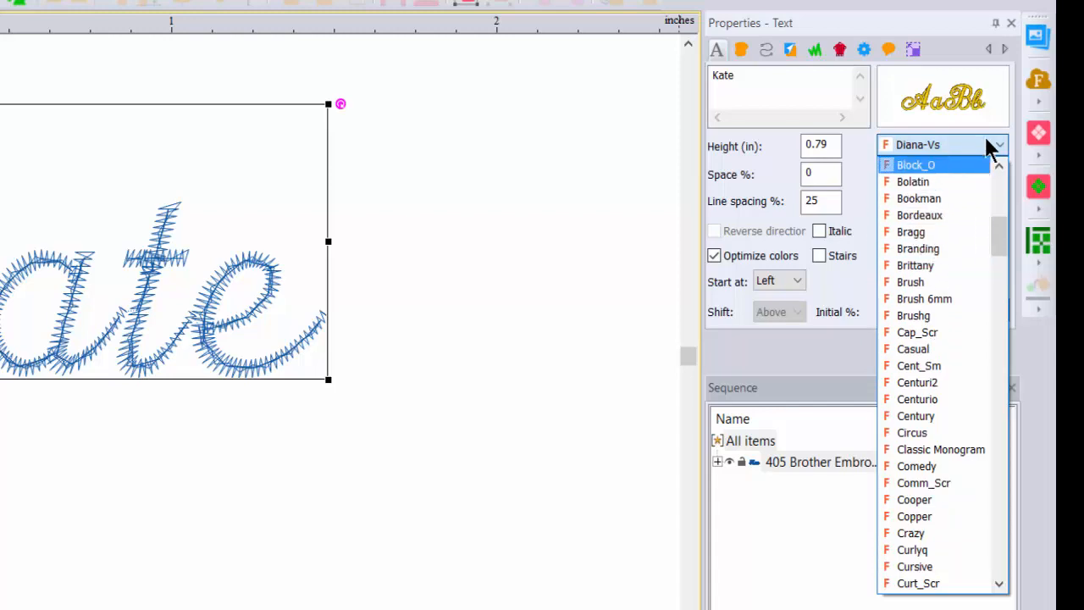
{"action": "scroll", "coordinate": [953, 396], "scroll_direction": "down", "scroll_amount": 8}
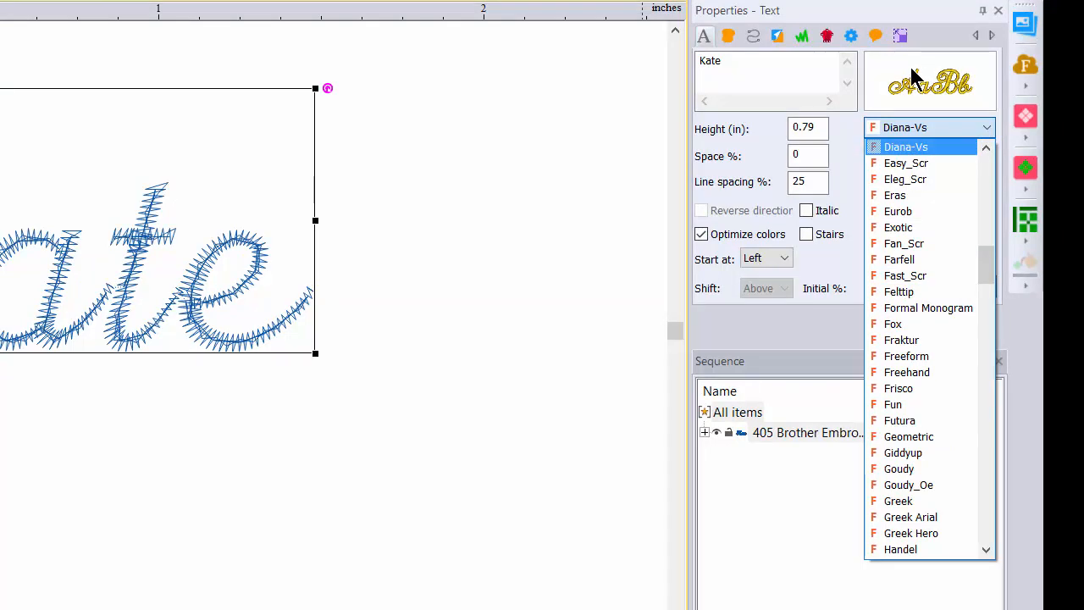
{"action": "left_click", "coordinate": [974, 125]}
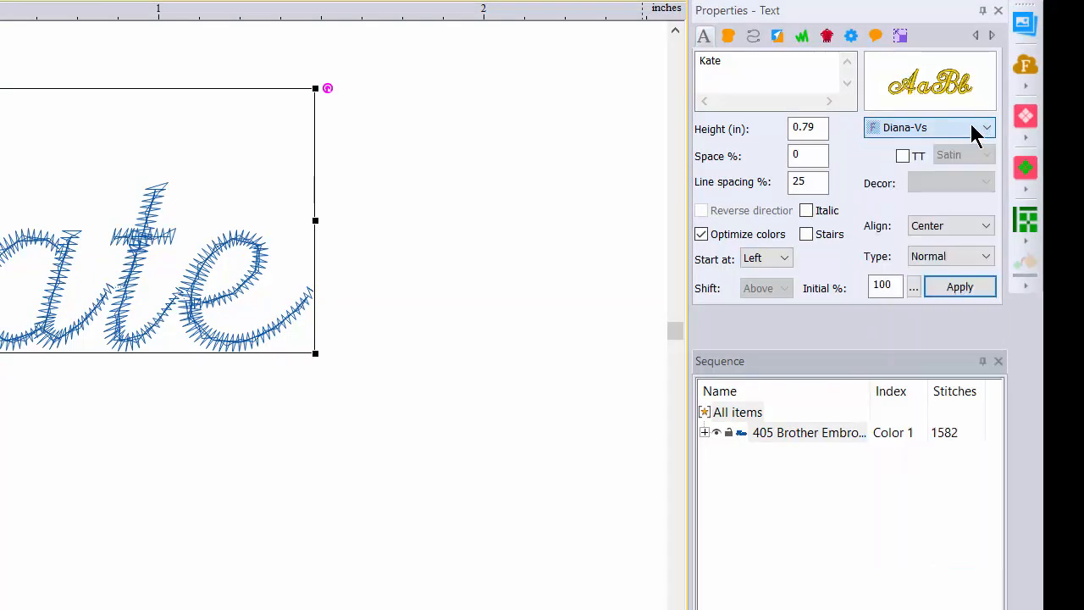
- Change the lettering's font to Arial using the visual font catalog
{"action": "mouse_move", "coordinate": [943, 87]}
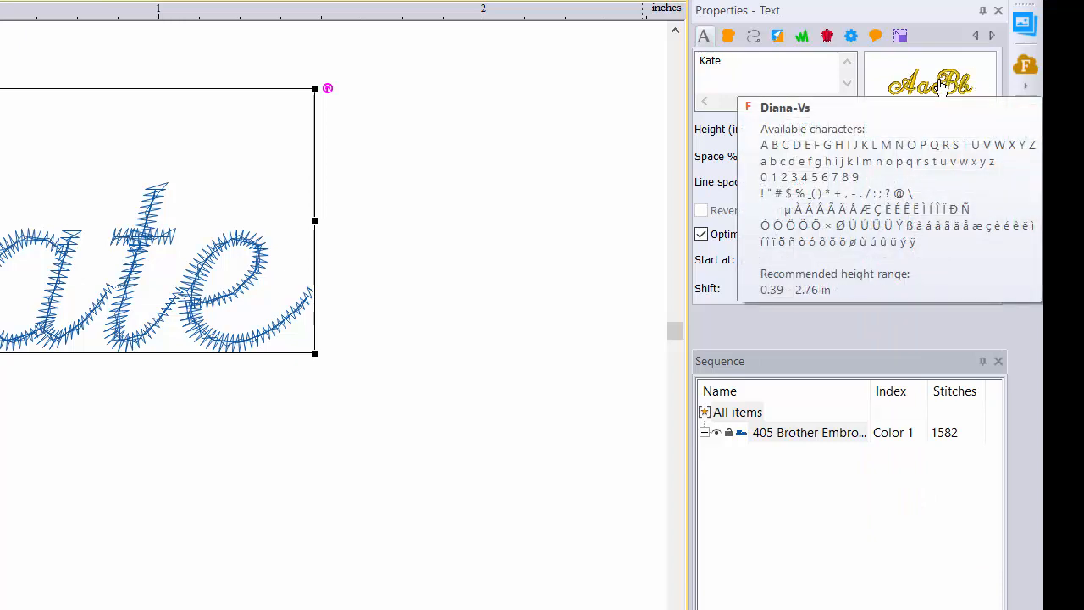
{"action": "left_click", "coordinate": [932, 82]}
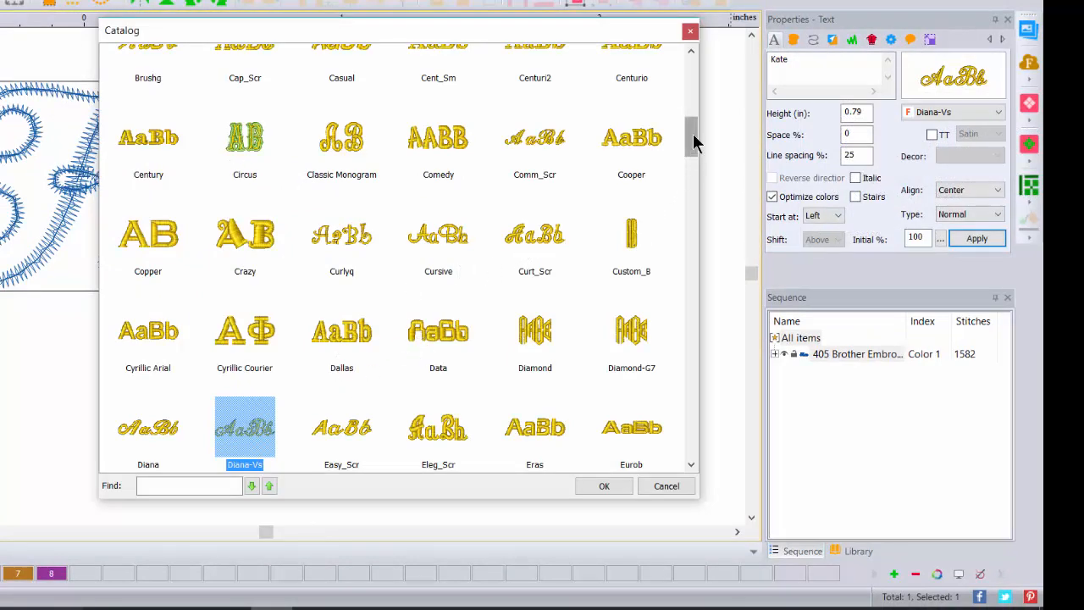
{"action": "left_click_drag", "start_coordinate": [693, 134], "coordinate": [688, 80]}
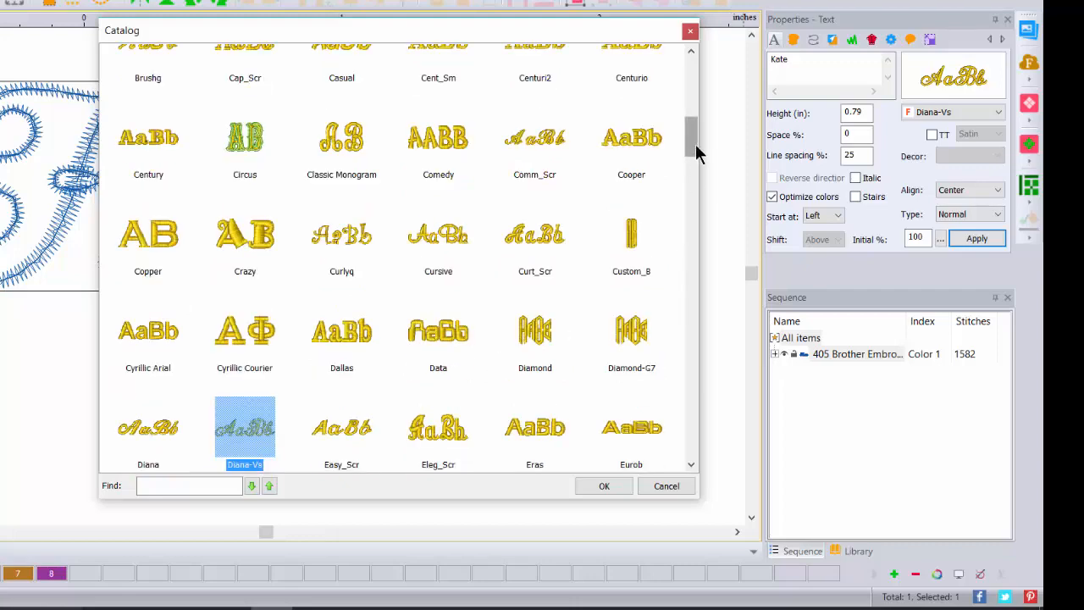
{"action": "left_click_drag", "start_coordinate": [696, 152], "coordinate": [691, 82]}
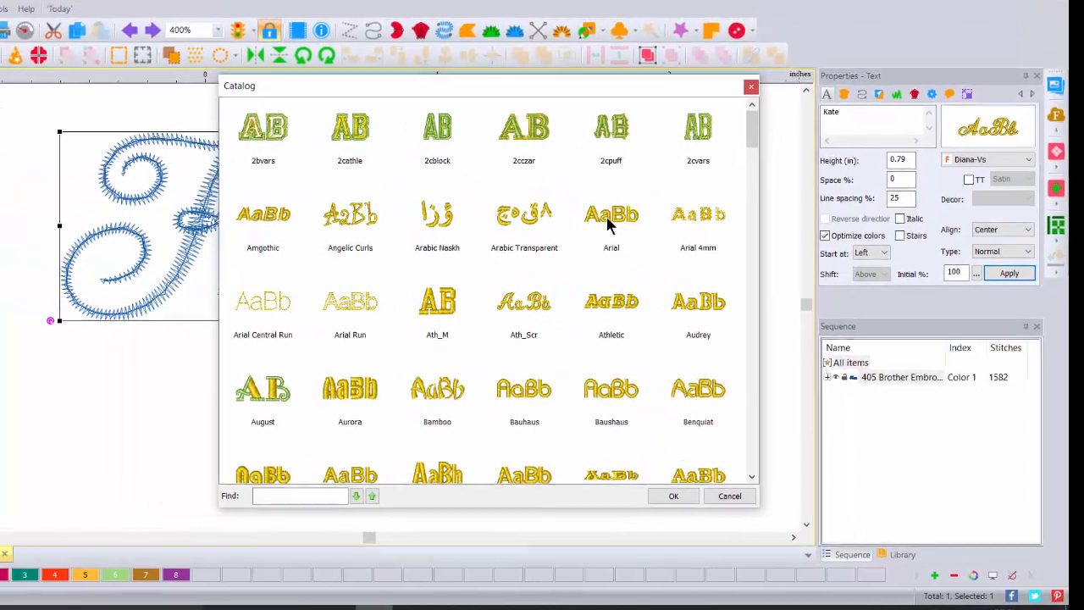
{"action": "double_click", "coordinate": [535, 179]}
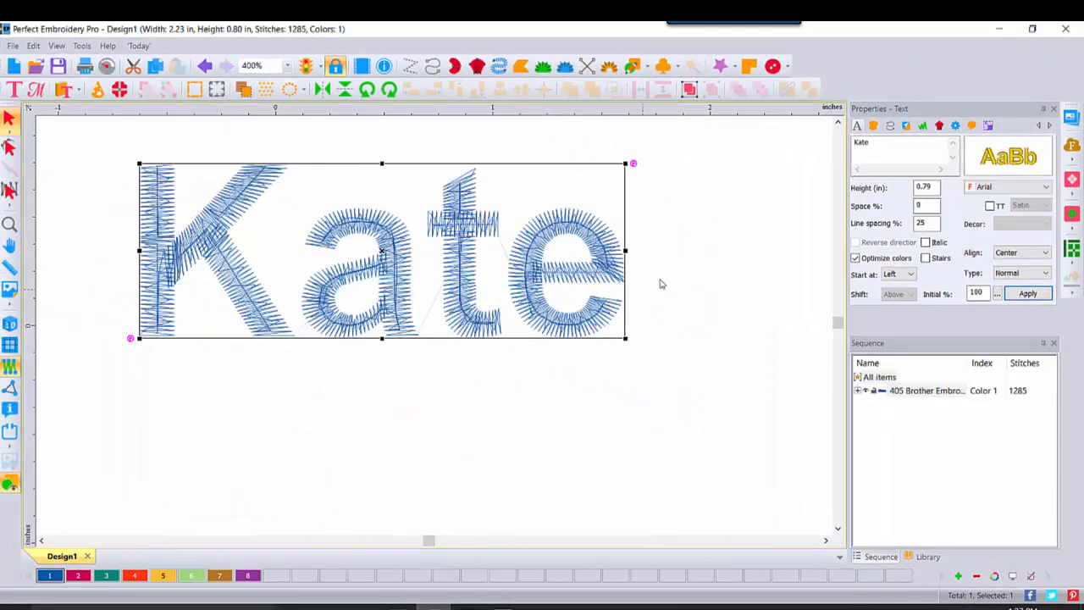
- Turn on the 3D stitch preview for the Arial lettering
{"action": "left_click", "coordinate": [288, 66]}
{"action": "left_click", "coordinate": [250, 190]}
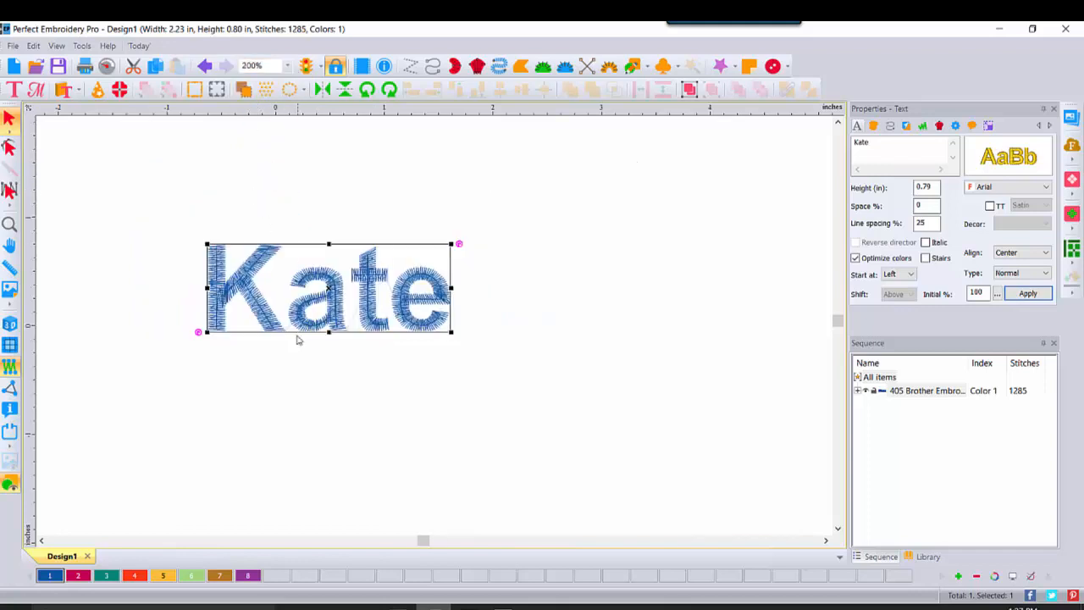
{"action": "left_click", "coordinate": [9, 327]}
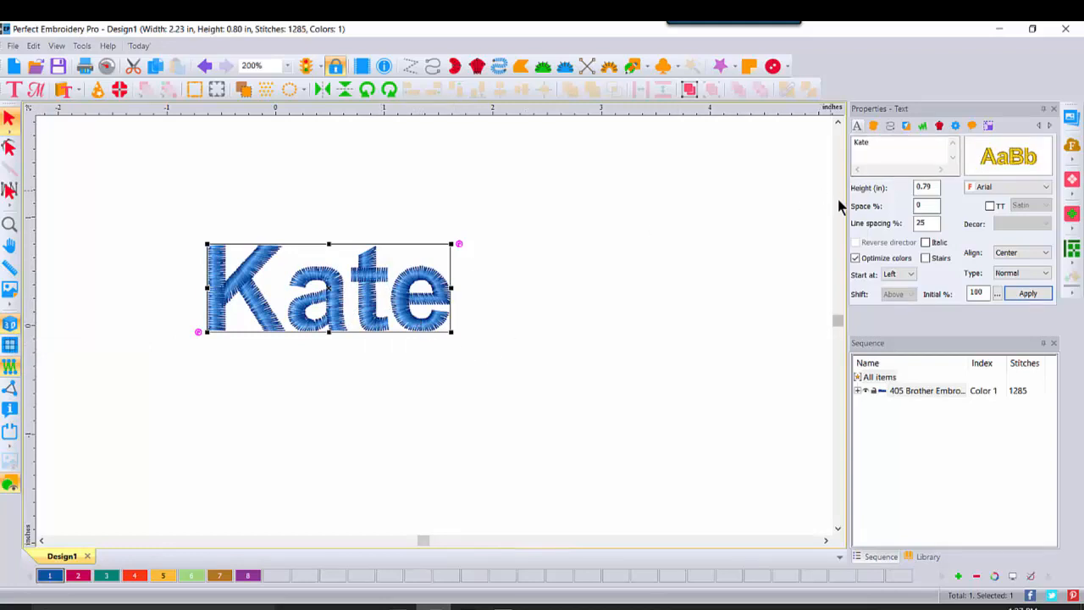
- Place a Dark Fuchsia duplicate of the lettering directly below the blue original
{"action": "left_click", "coordinate": [155, 68]}
{"action": "left_click", "coordinate": [177, 66]}
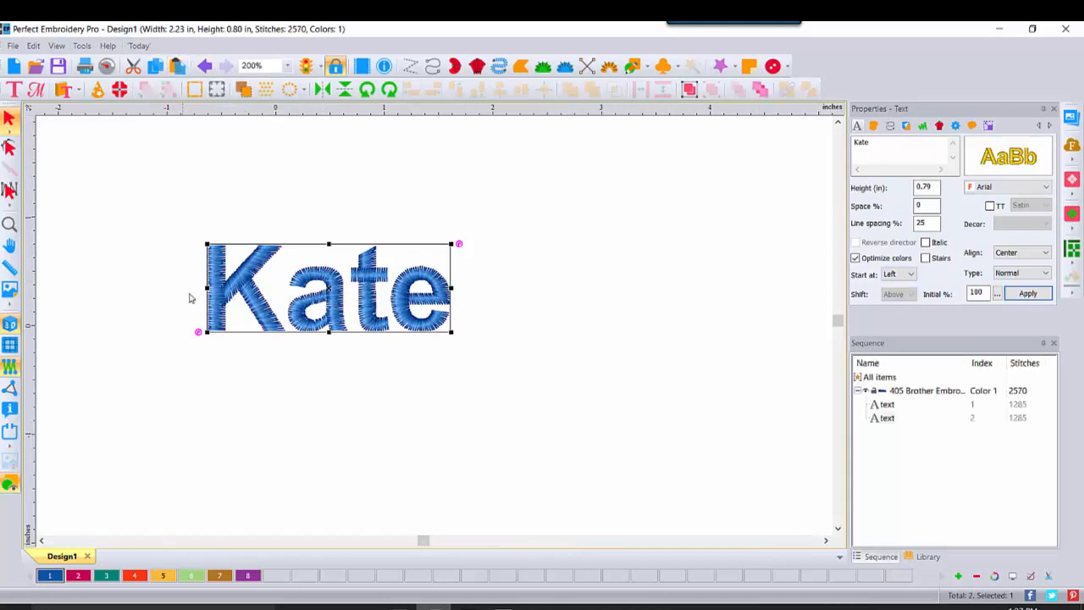
{"action": "left_click", "coordinate": [78, 576]}
{"action": "left_click_drag", "start_coordinate": [302, 333], "coordinate": [311, 419]}
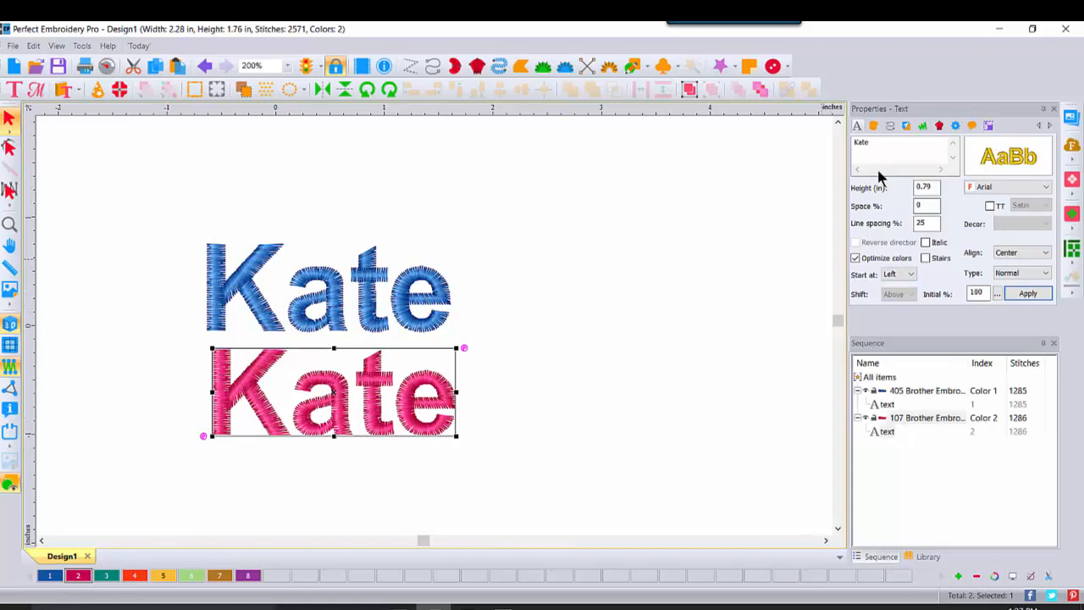
- Convert the Dark Fuchsia lettering to the TrueType version of Arial with Satin stitching
{"action": "left_click", "coordinate": [364, 292]}
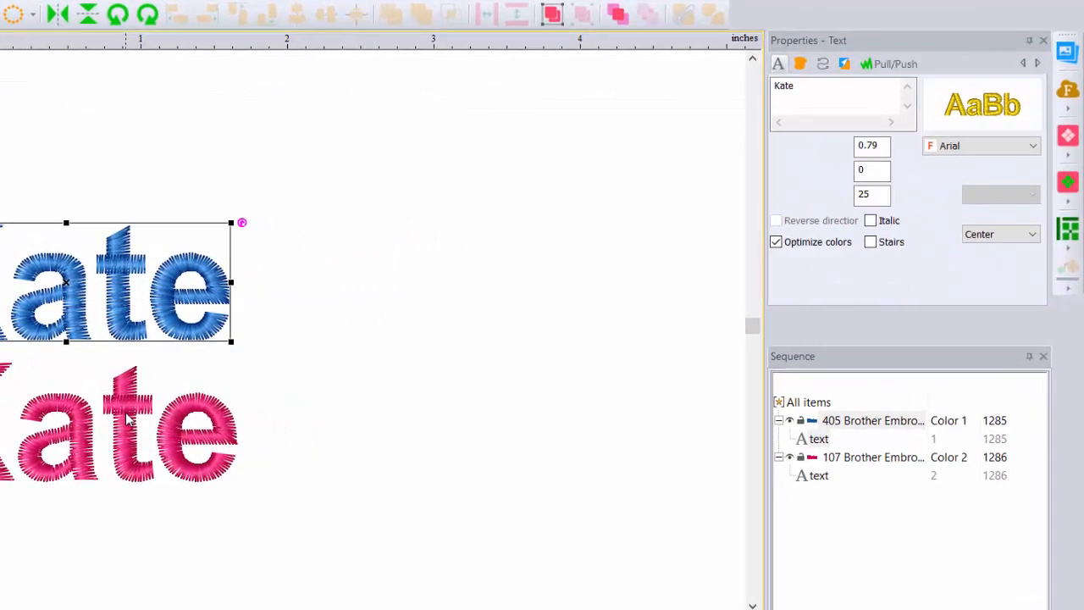
{"action": "left_click", "coordinate": [127, 417]}
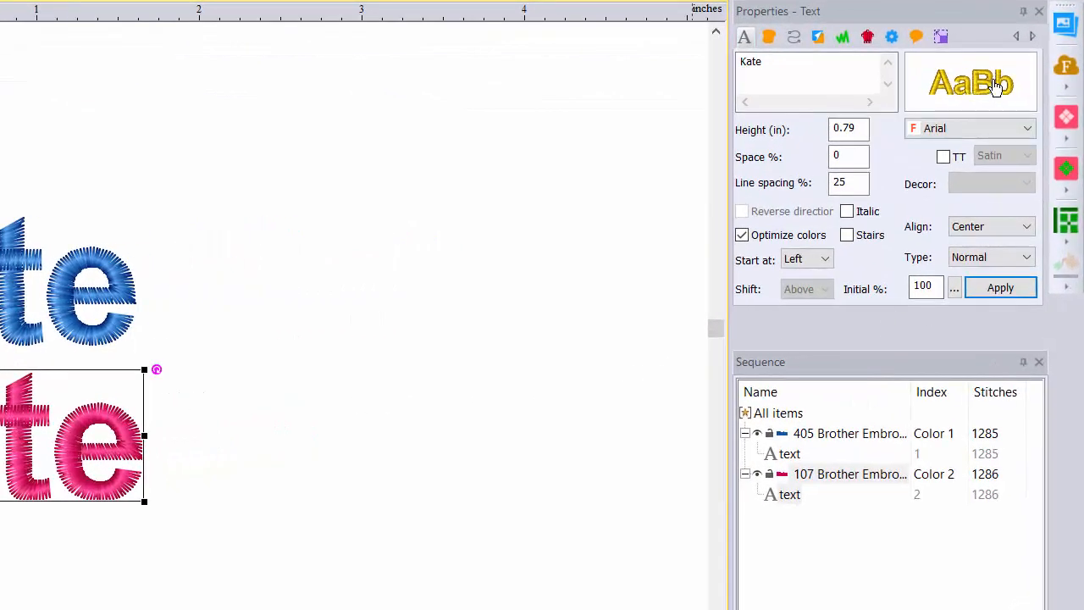
{"action": "mouse_move", "coordinate": [953, 152]}
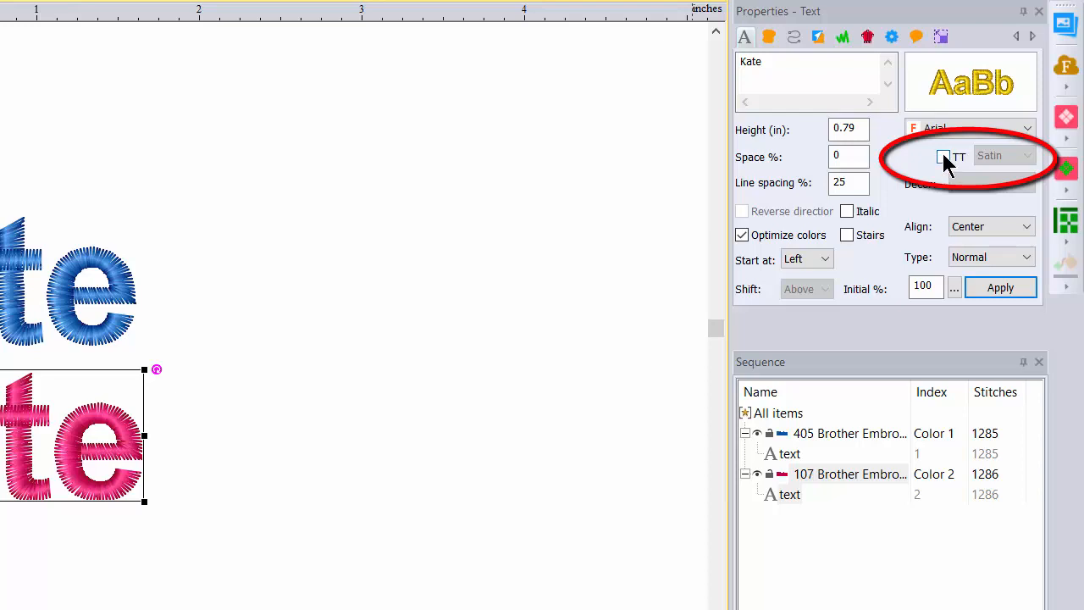
{"action": "left_click", "coordinate": [945, 159]}
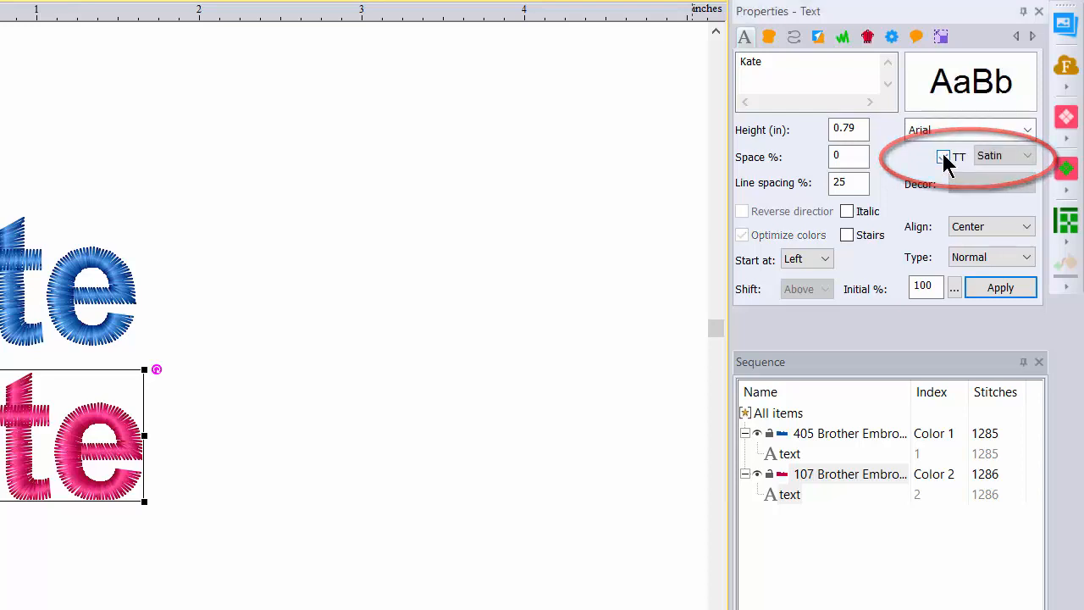
{"action": "left_click", "coordinate": [1026, 132]}
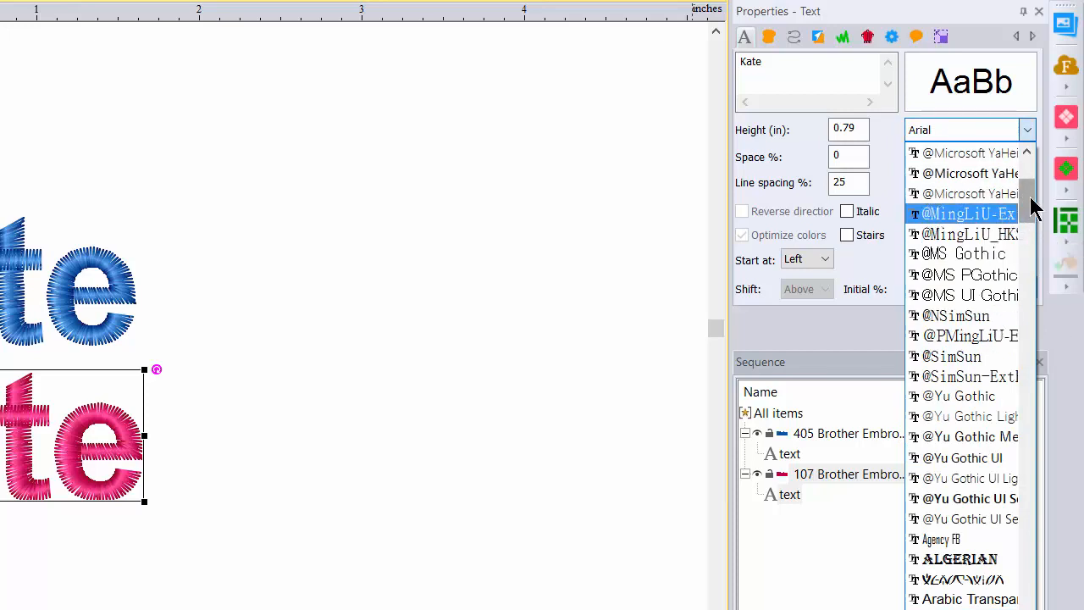
{"action": "scroll", "coordinate": [1032, 324], "scroll_direction": "up", "scroll_amount": 3}
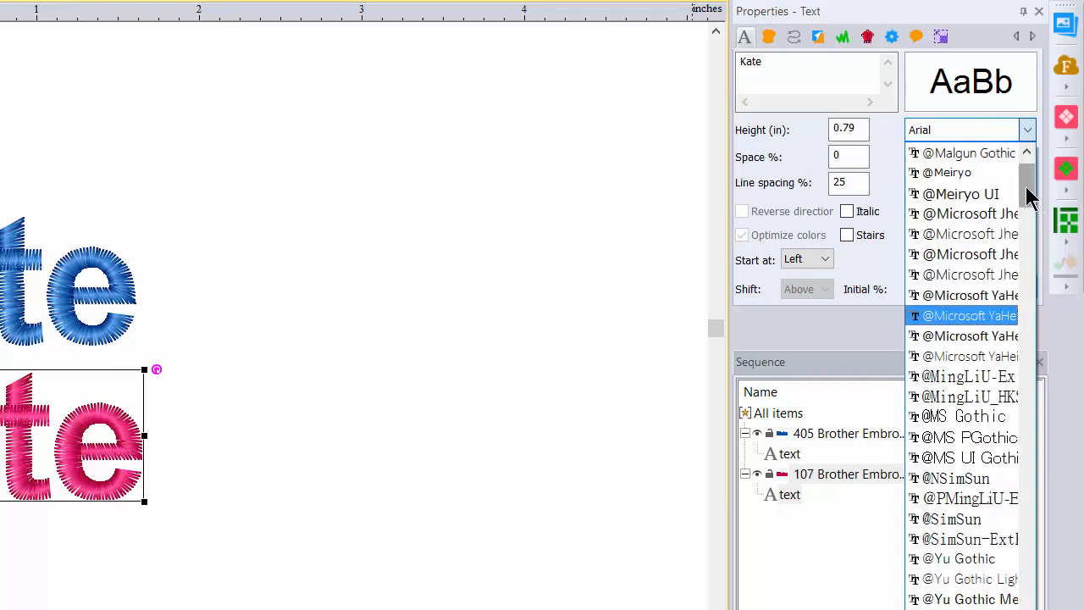
{"action": "left_click_drag", "start_coordinate": [1032, 203], "coordinate": [1038, 246]}
{"action": "scroll", "coordinate": [1041, 247], "scroll_direction": "down", "scroll_amount": 2}
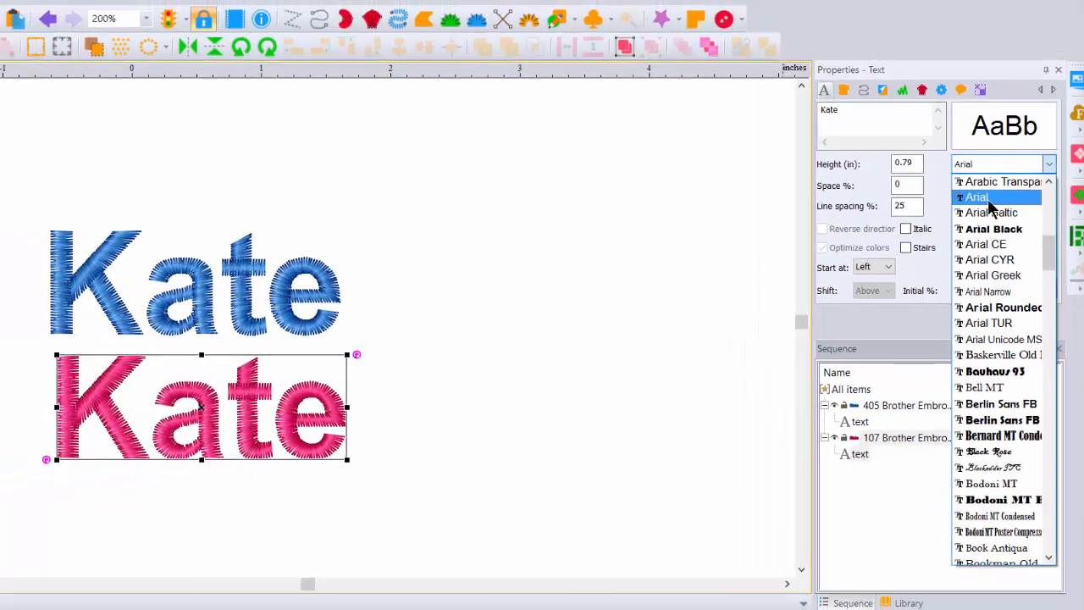
{"action": "left_click", "coordinate": [936, 172]}
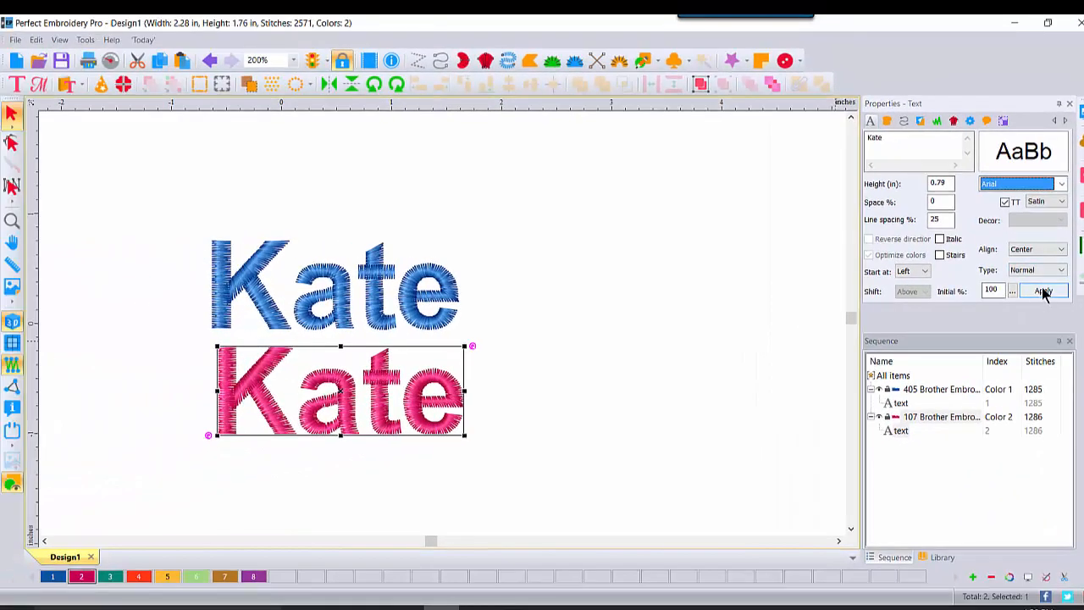
{"action": "left_click", "coordinate": [1044, 291]}
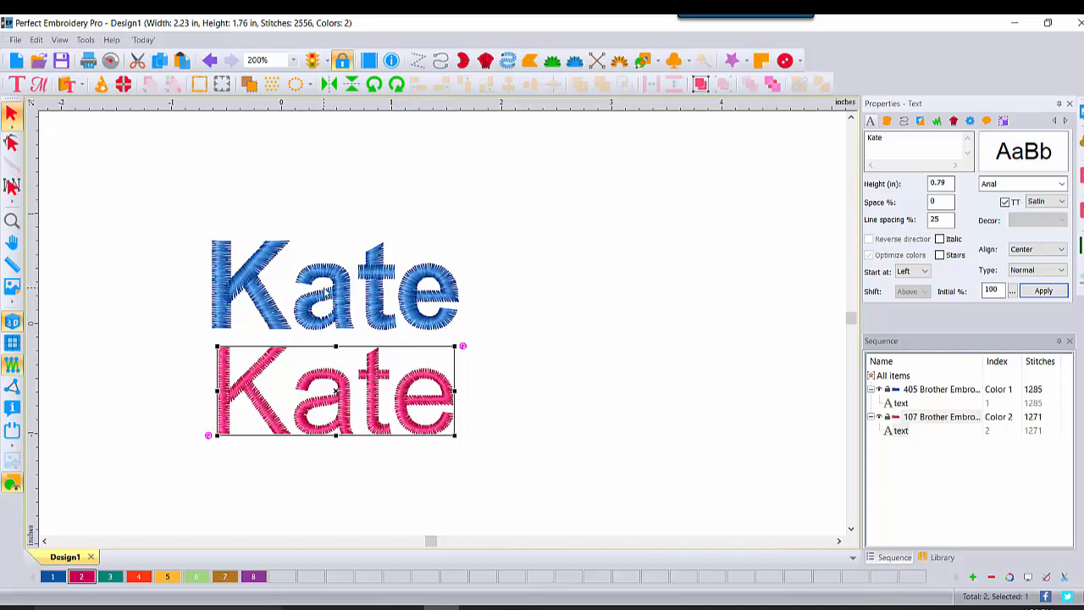
- Examine the fill, run and underlay properties of the blue lettering and compare the underlay with that of the Dark Fuchsia lettering
{"action": "left_click", "coordinate": [521, 264]}
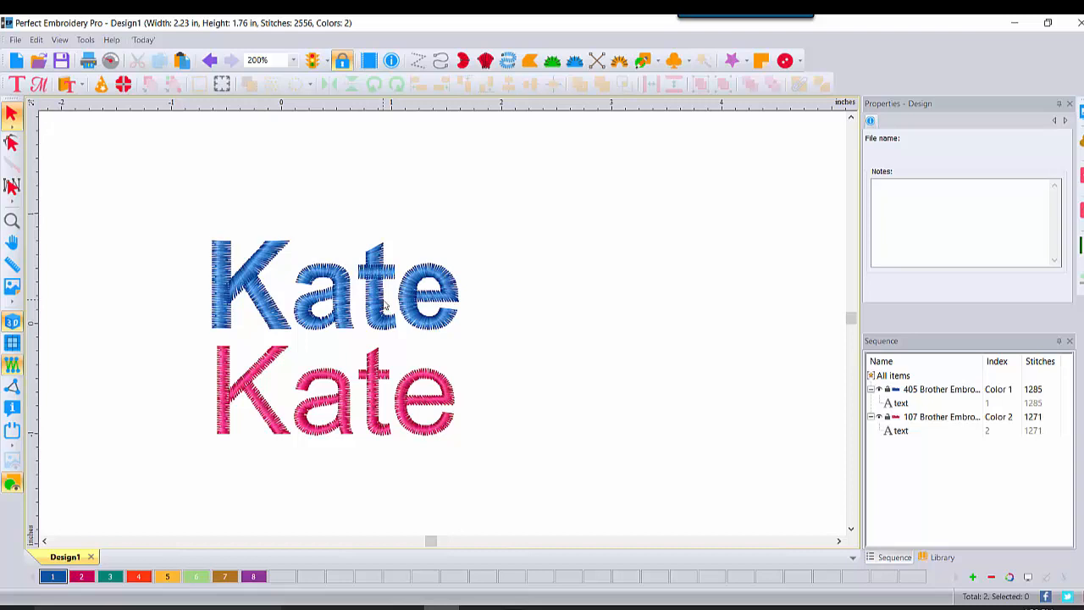
{"action": "left_click", "coordinate": [399, 352]}
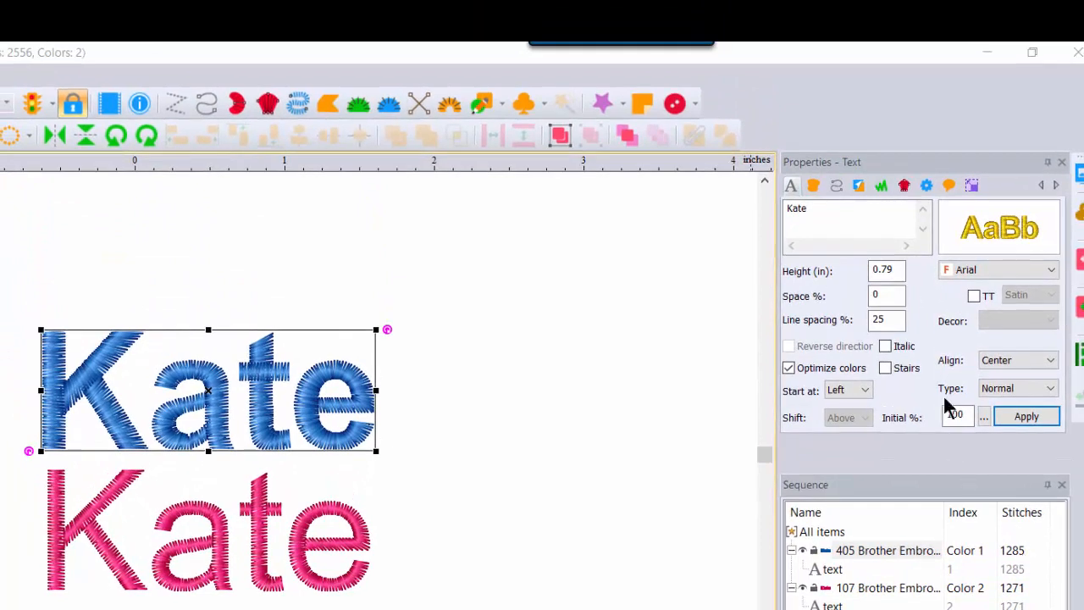
{"action": "left_click", "coordinate": [815, 185]}
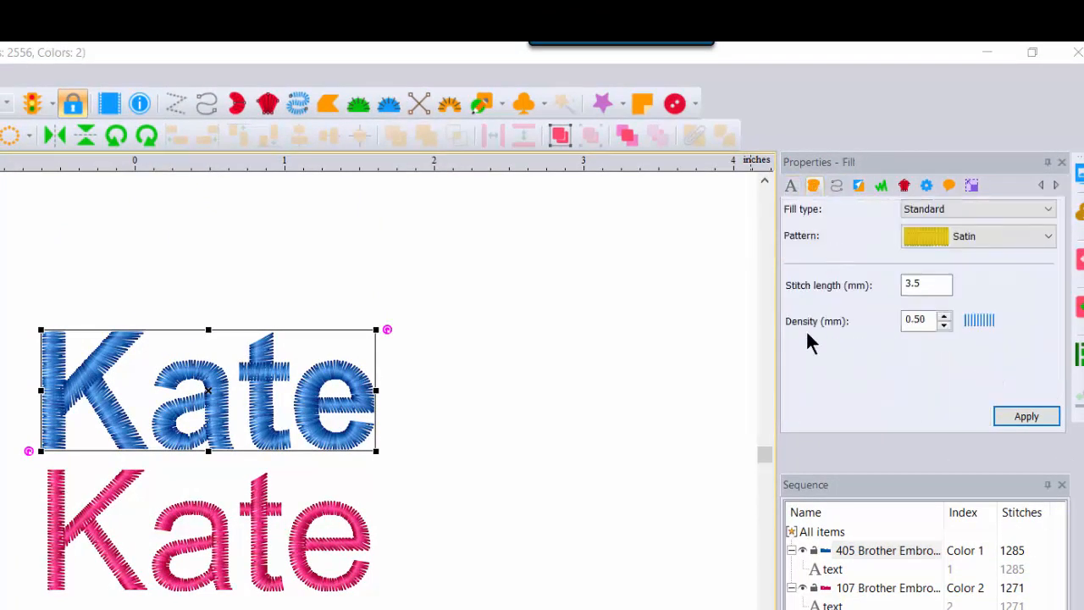
{"action": "left_click", "coordinate": [837, 187]}
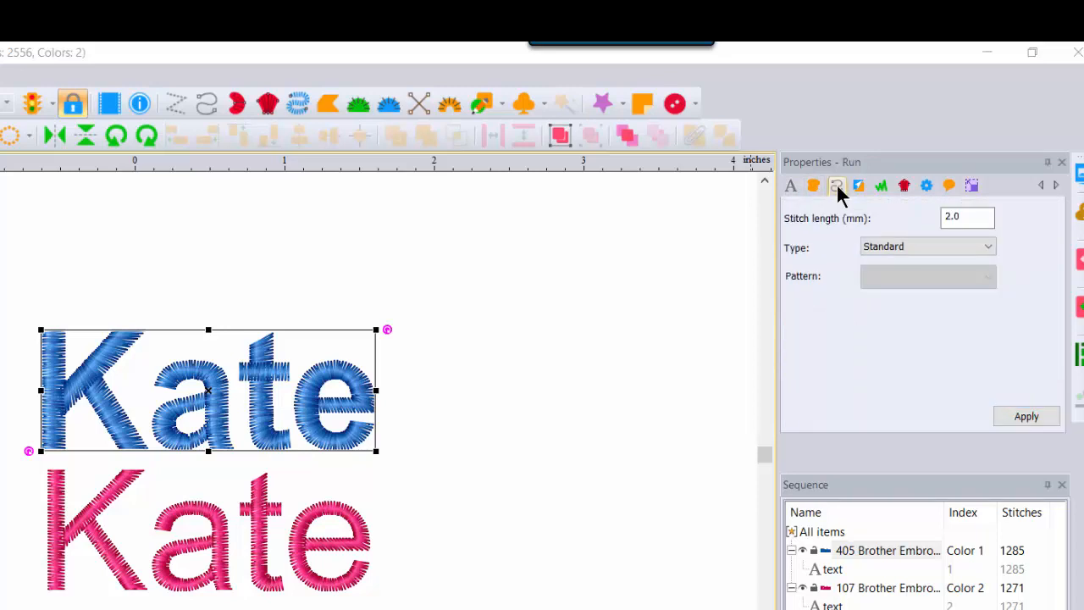
{"action": "left_click", "coordinate": [858, 187]}
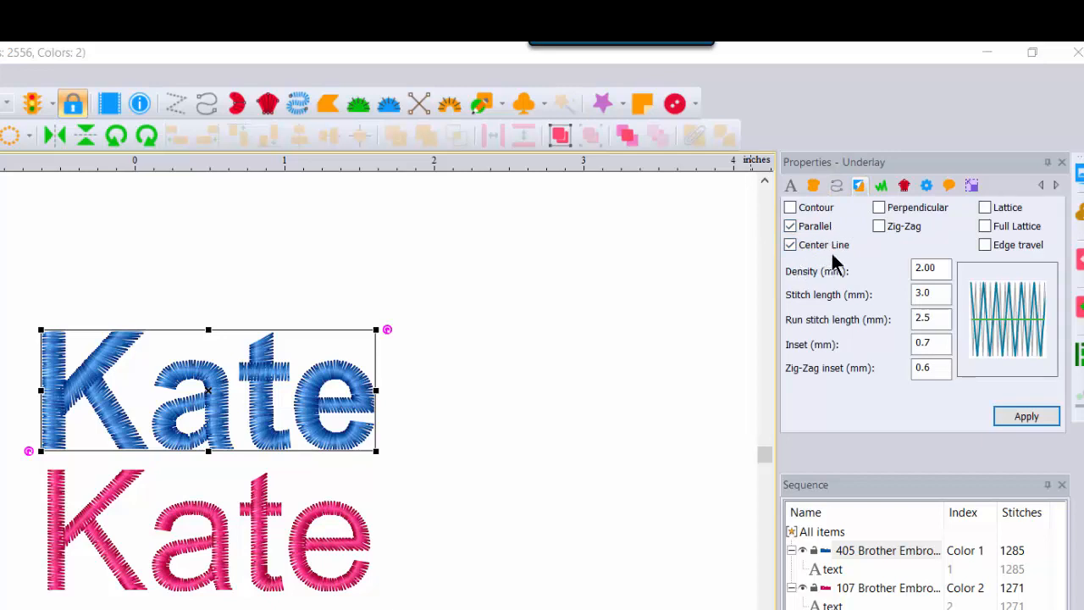
{"action": "left_click", "coordinate": [846, 588]}
{"action": "left_click", "coordinate": [859, 185]}
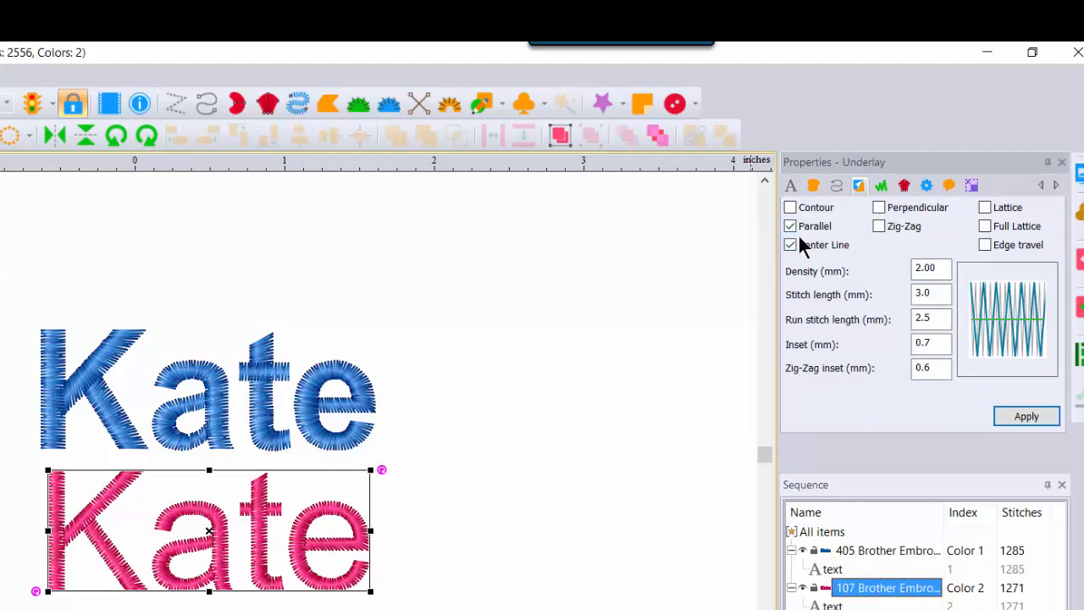
- Turn off the 3D stitch preview to show the stitches of the letters t and e as plain lines up close
{"action": "key", "text": "z"}
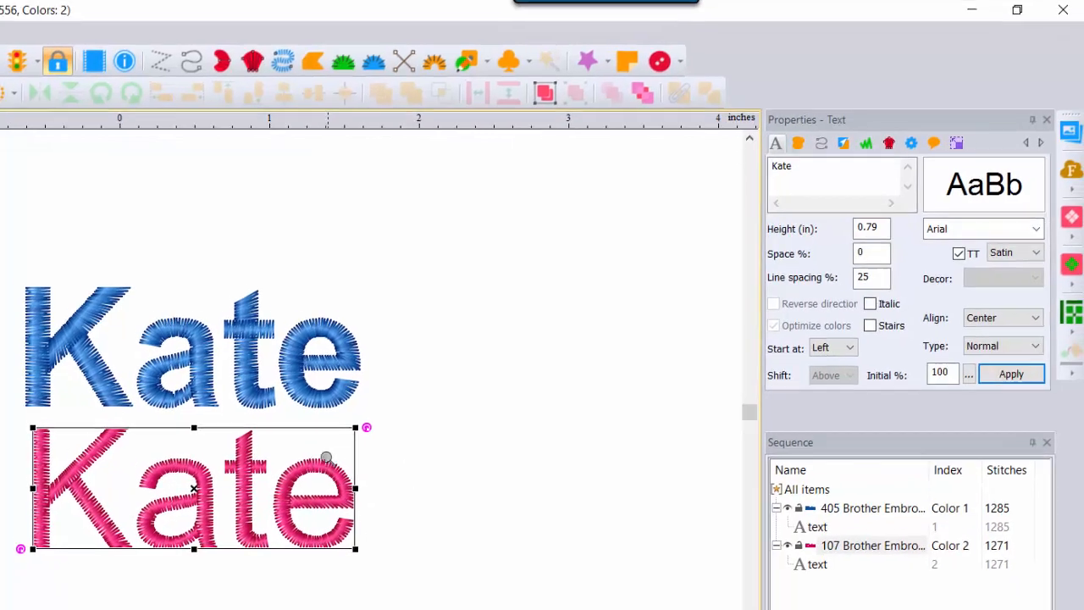
{"action": "left_click", "coordinate": [302, 467]}
{"action": "left_click", "coordinate": [302, 467]}
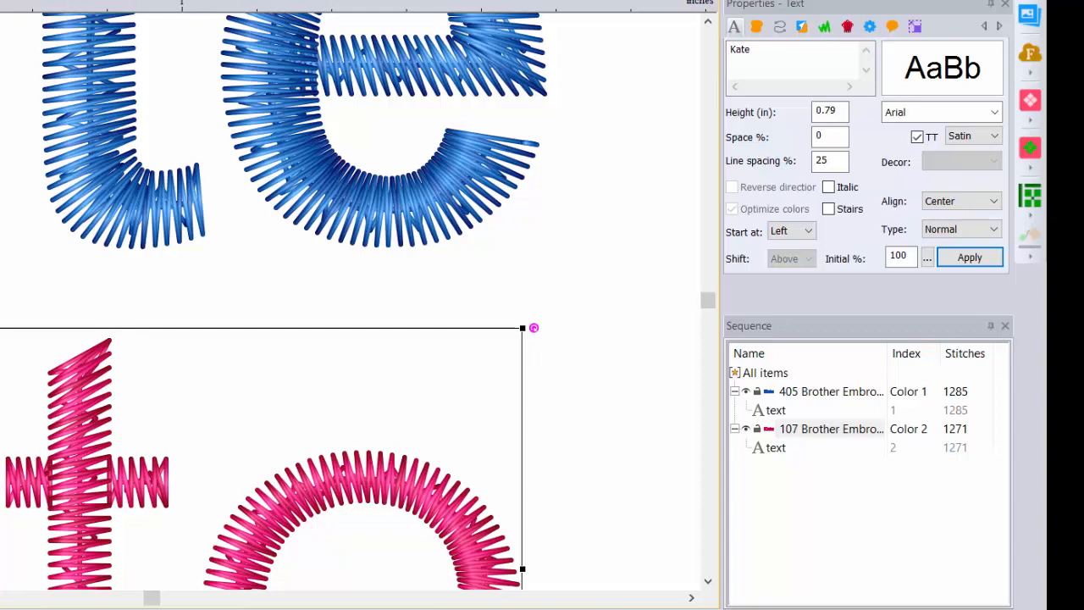
{"action": "key", "text": "t"}
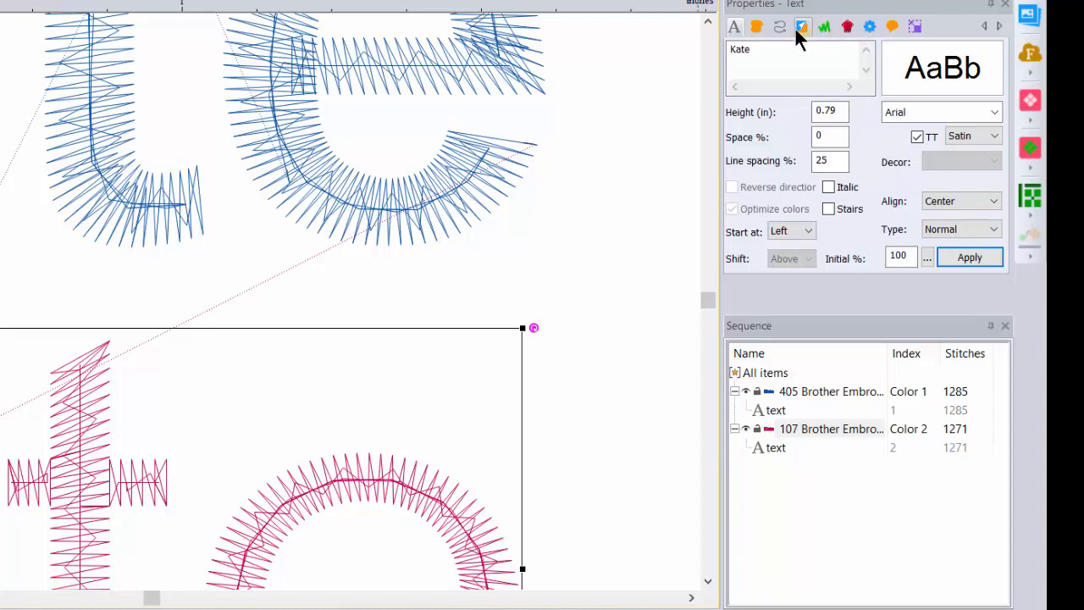
- Remove the Parallel and Center Line underlays from the blue lettering, applying each change separately
{"action": "left_click", "coordinate": [801, 26]}
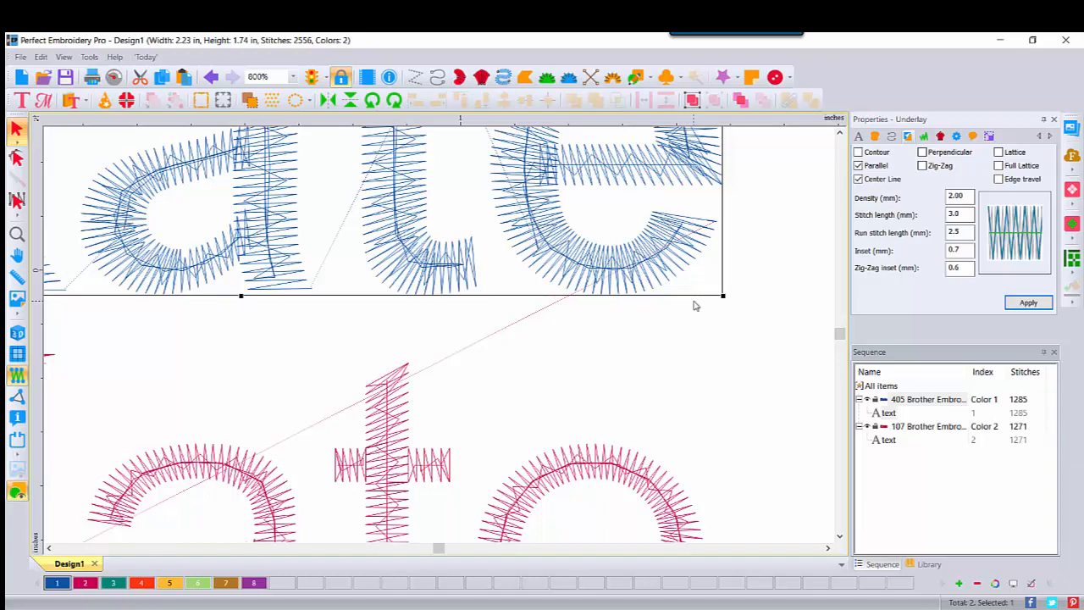
{"action": "left_click", "coordinate": [889, 386]}
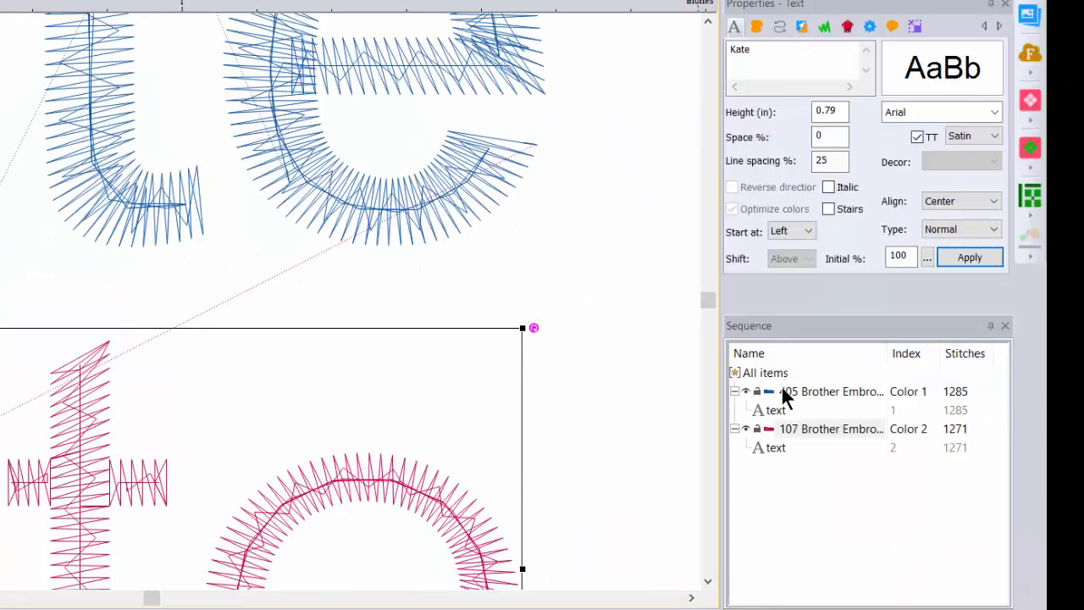
{"action": "left_click", "coordinate": [895, 399]}
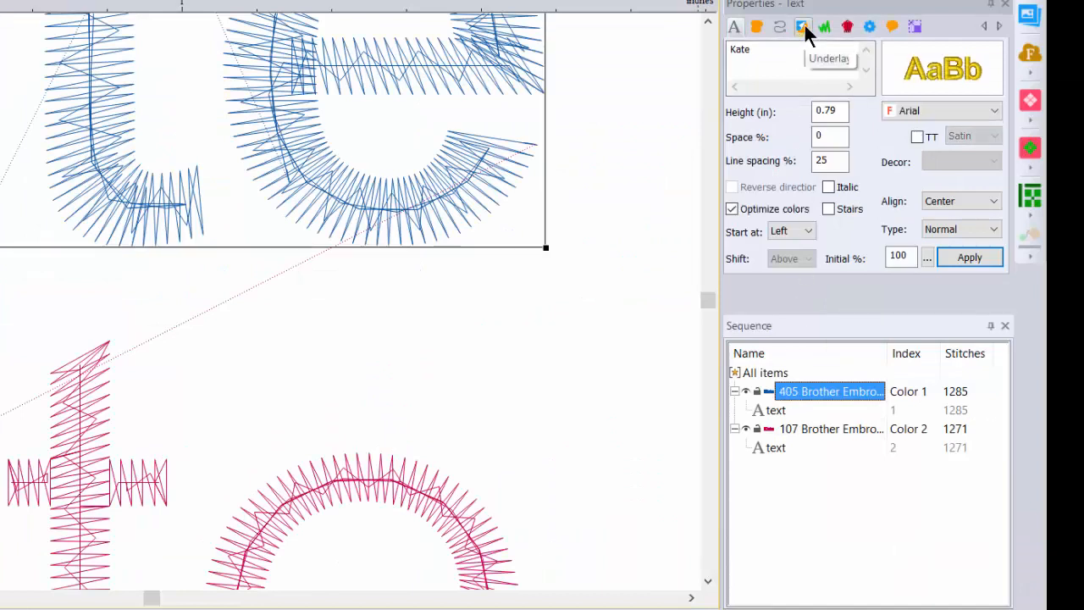
{"action": "left_click", "coordinate": [803, 28]}
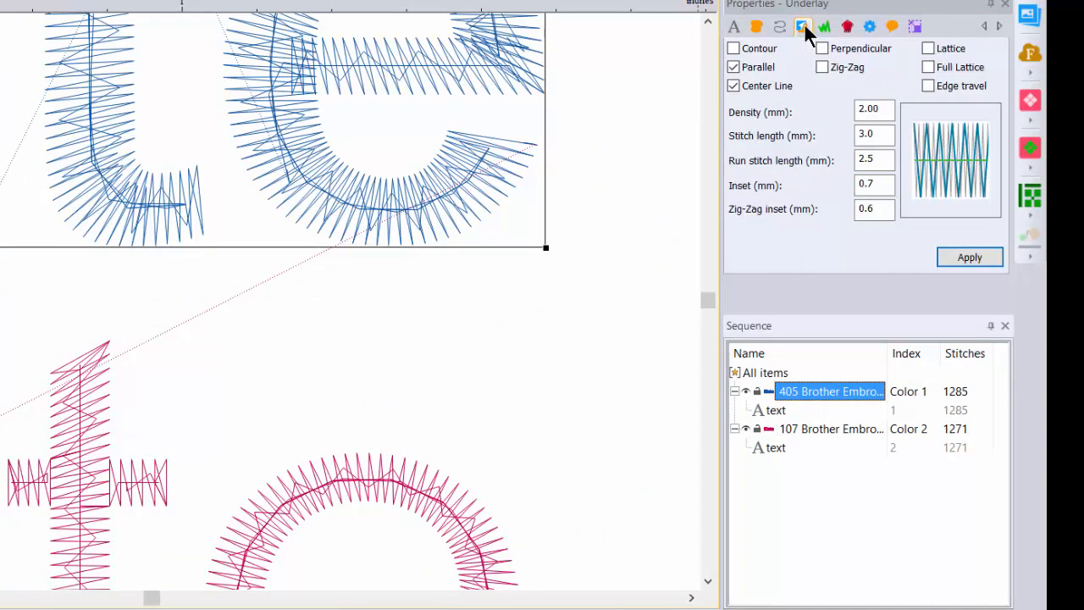
{"action": "left_click", "coordinate": [733, 68]}
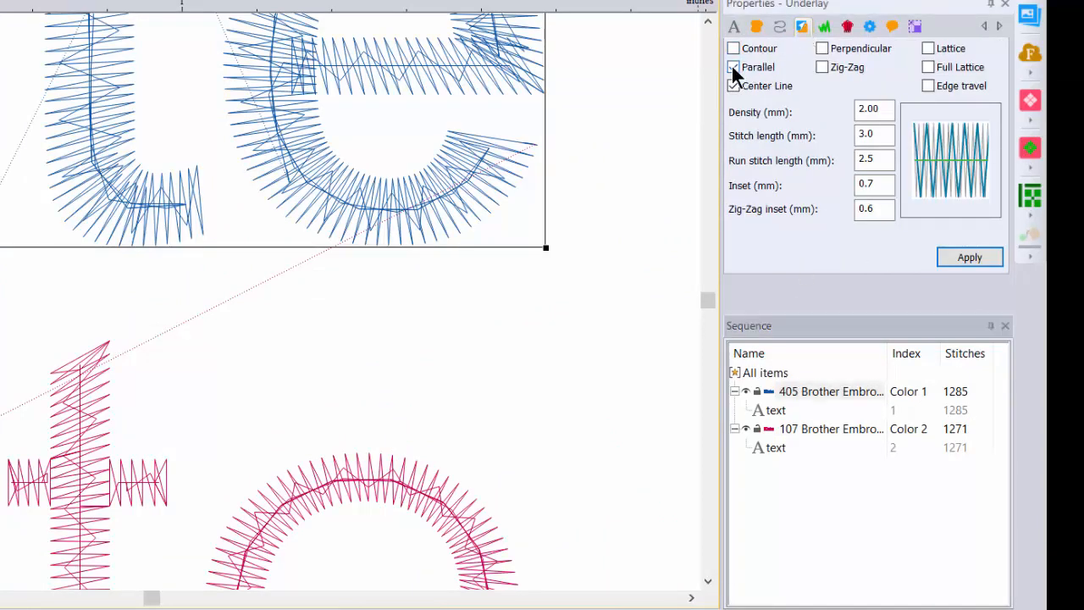
{"action": "left_click", "coordinate": [968, 260]}
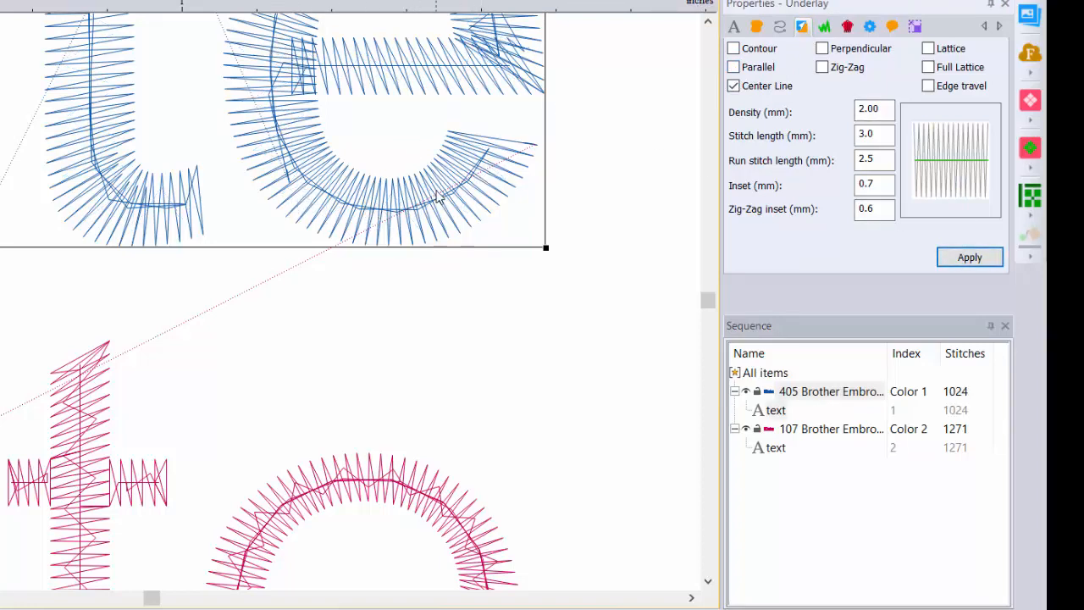
{"action": "left_click", "coordinate": [733, 85]}
{"action": "left_click", "coordinate": [956, 261]}
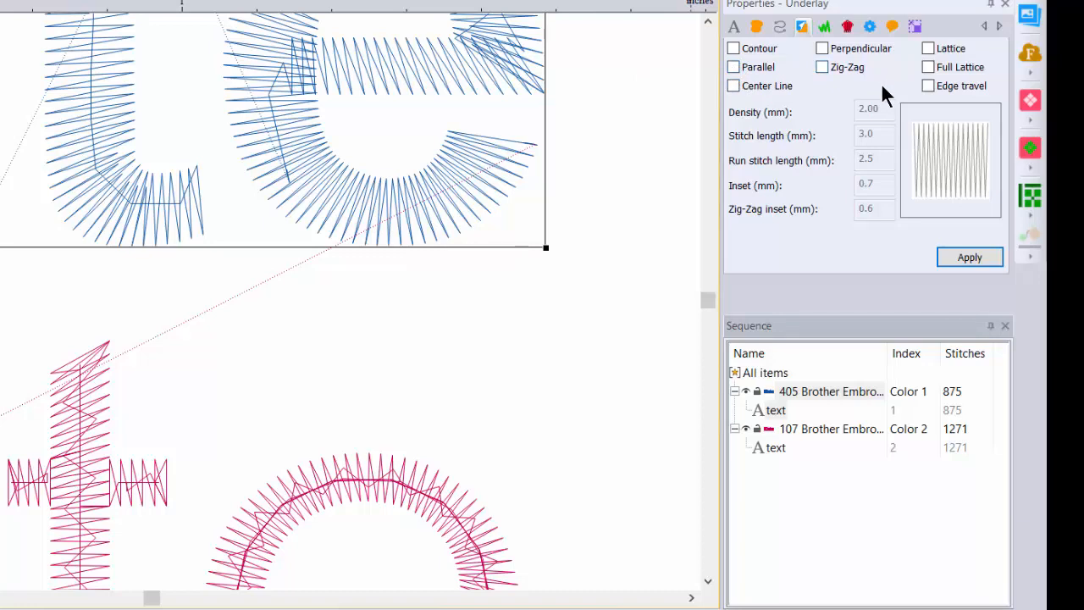
- Try the Perpendicular and Zig-Zag underlays separately on the blue lettering
{"action": "left_click", "coordinate": [823, 49]}
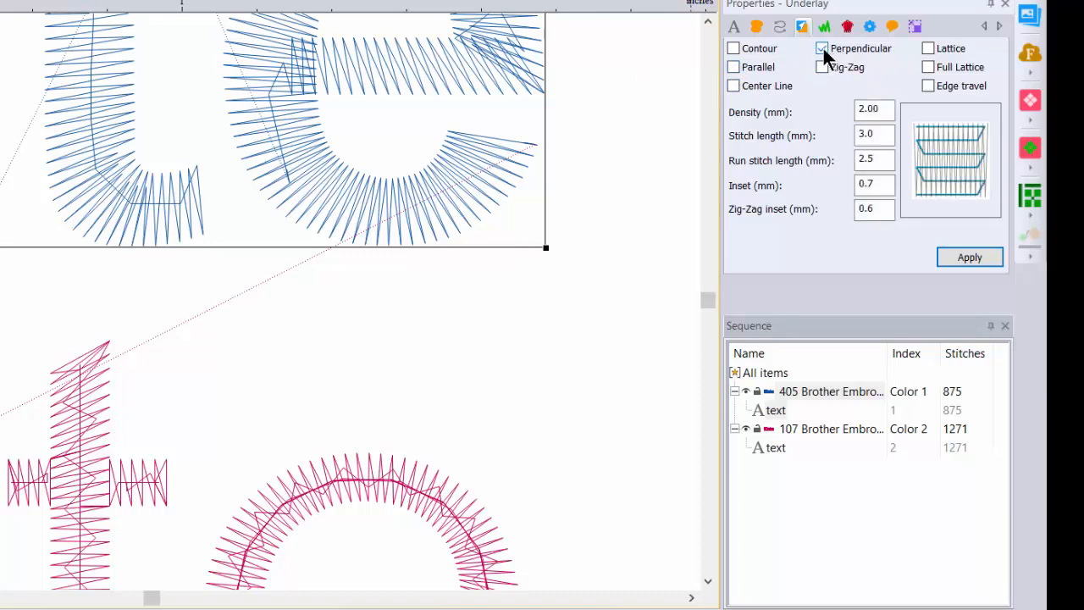
{"action": "left_click", "coordinate": [962, 261]}
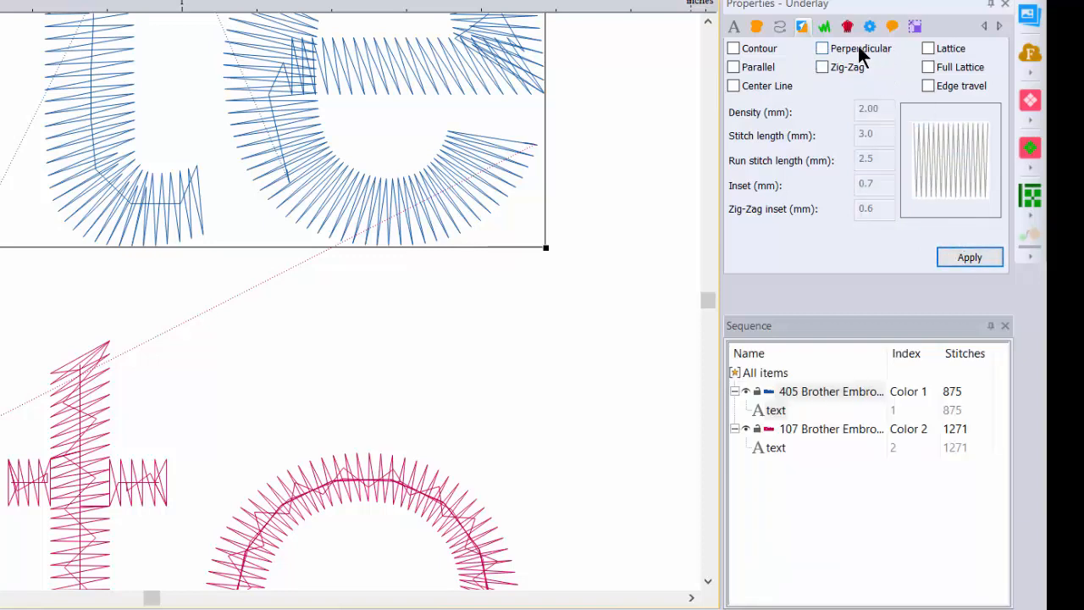
{"action": "left_click", "coordinate": [823, 68]}
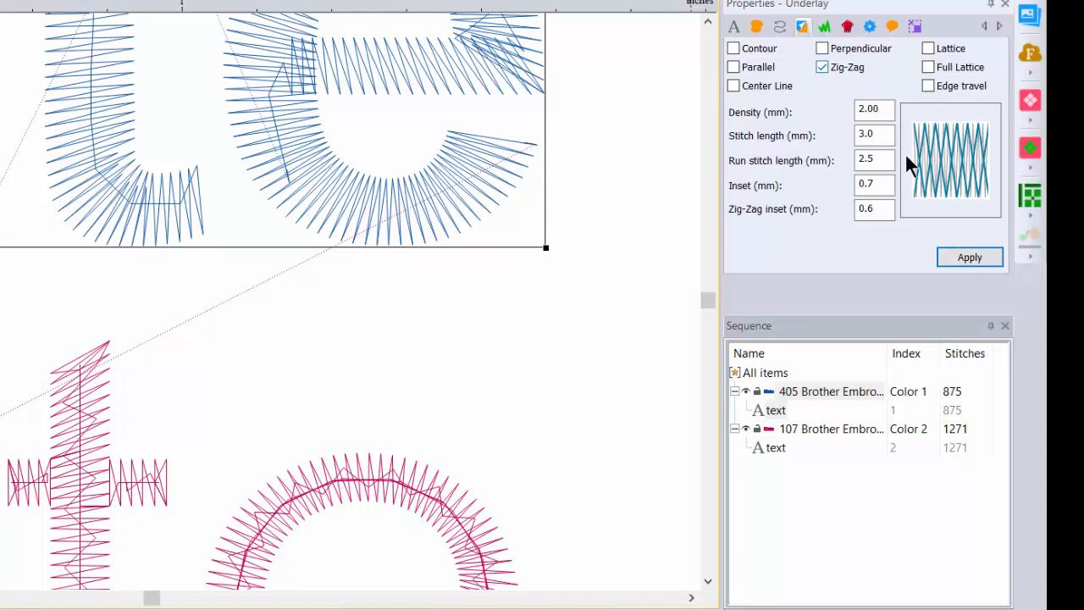
{"action": "left_click", "coordinate": [970, 258]}
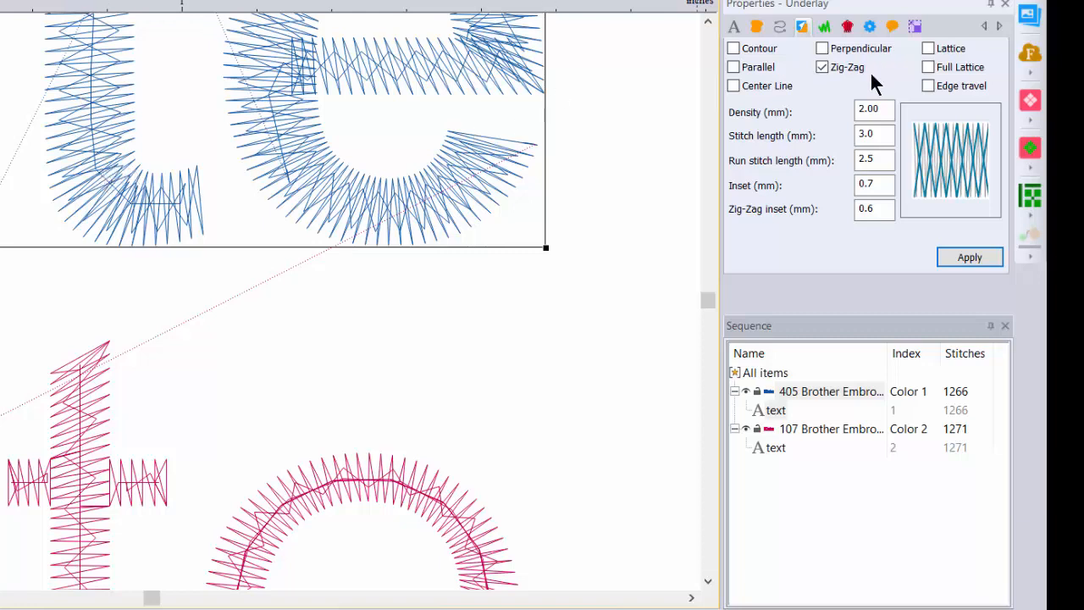
{"action": "left_click", "coordinate": [822, 67]}
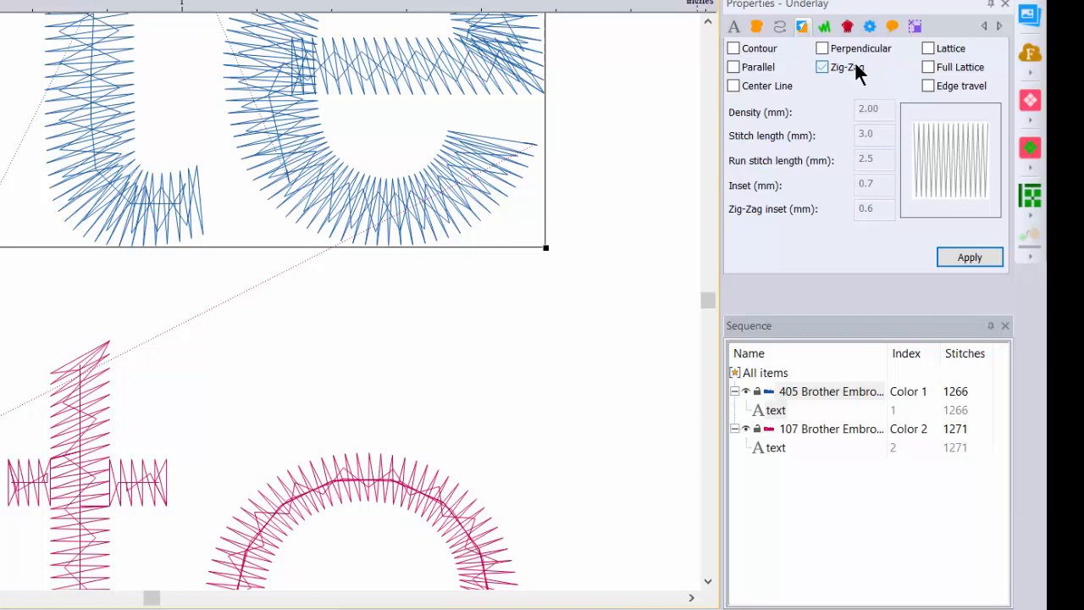
- Try the Lattice, Full Lattice and Edge travel underlay options one at a time on the blue lettering
{"action": "left_click", "coordinate": [928, 48]}
{"action": "left_click", "coordinate": [964, 257]}
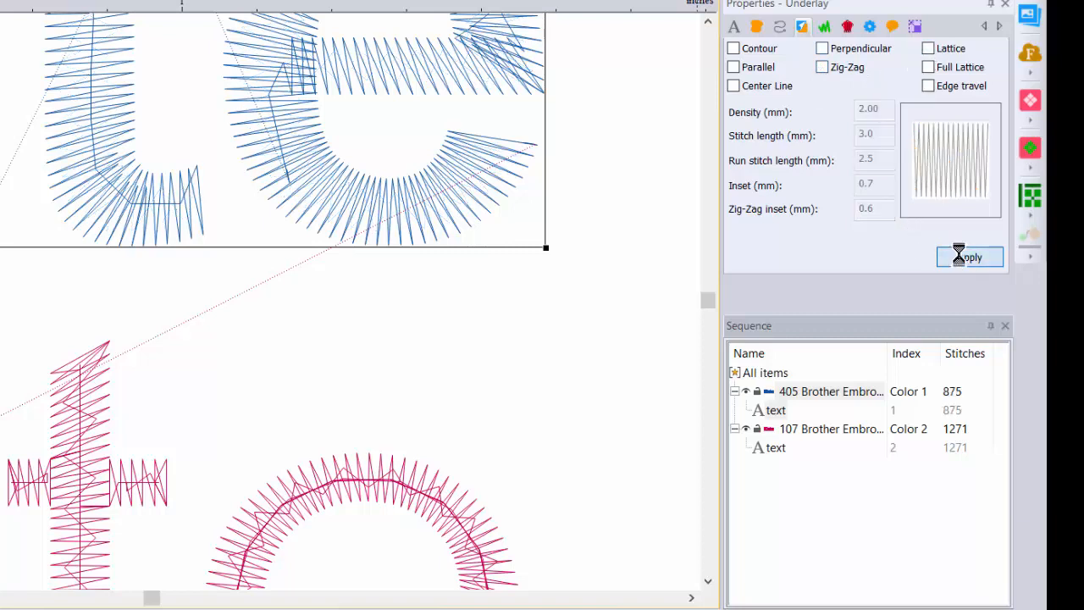
{"action": "left_click", "coordinate": [929, 68]}
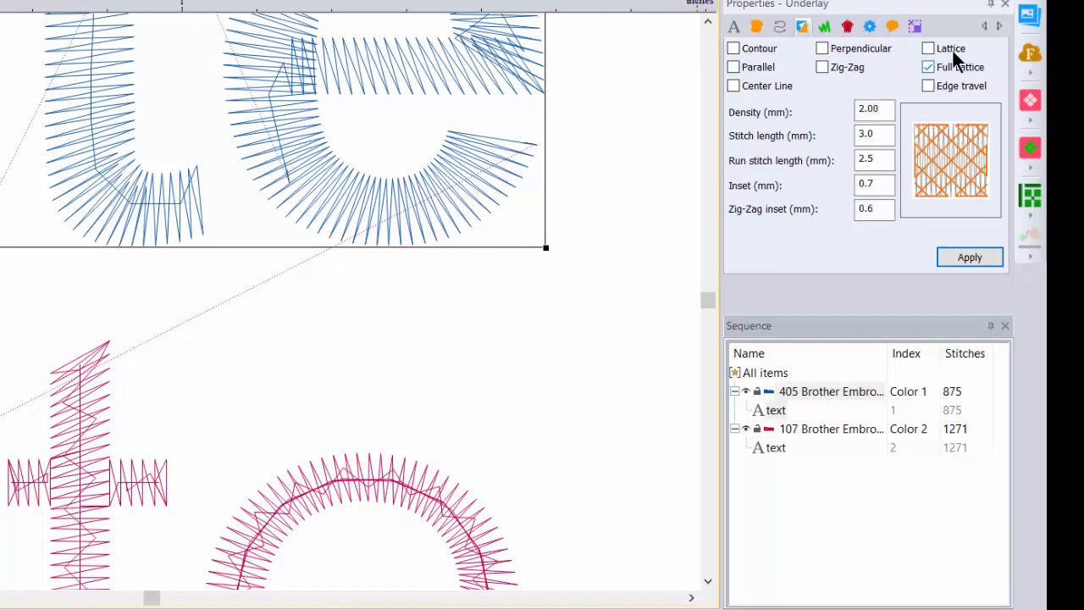
{"action": "left_click", "coordinate": [964, 259]}
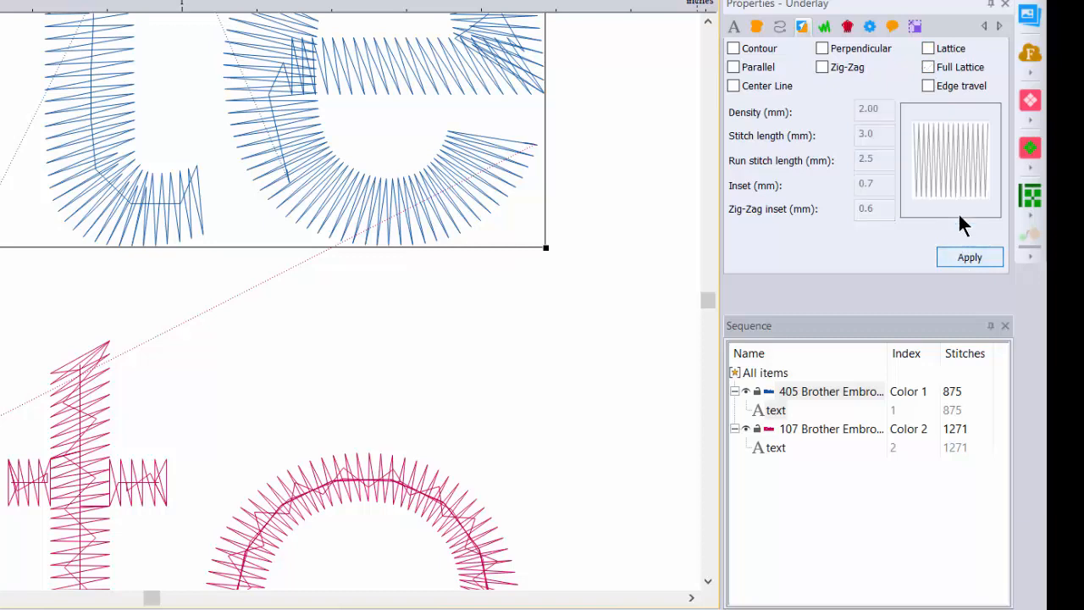
{"action": "left_click", "coordinate": [930, 88]}
{"action": "left_click", "coordinate": [952, 259]}
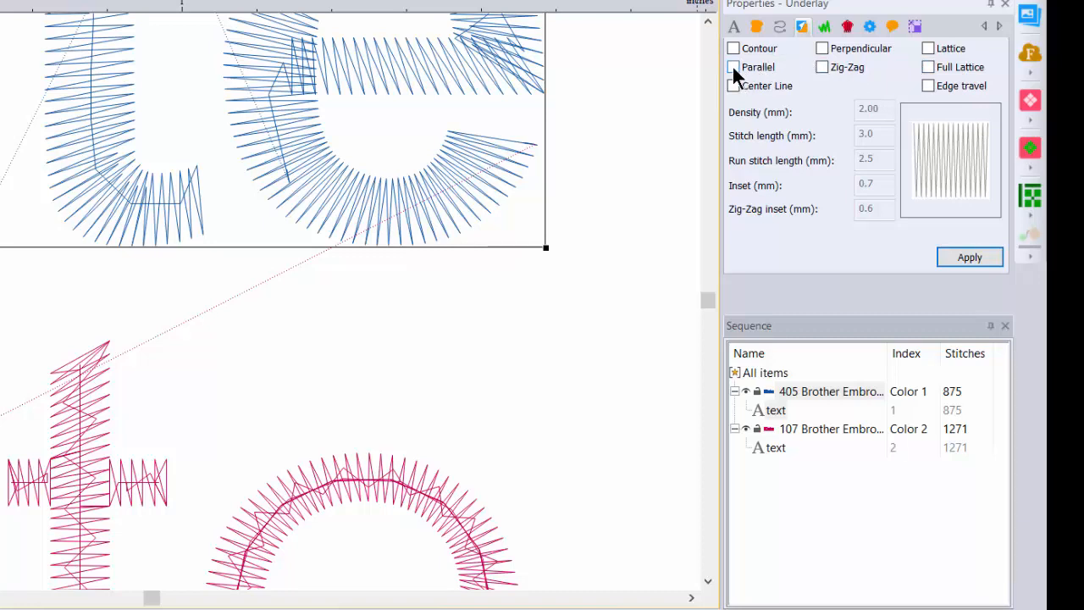
- Apply both the Parallel and Center Line underlays to the blue lettering
{"action": "left_click", "coordinate": [734, 68]}
{"action": "left_click", "coordinate": [733, 86]}
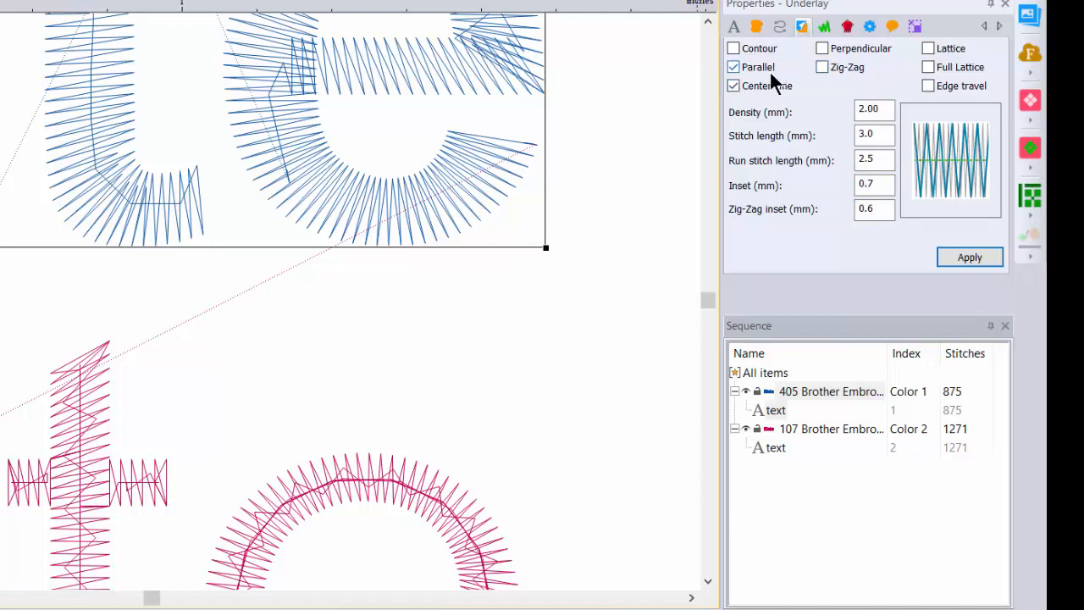
{"action": "left_click", "coordinate": [972, 260]}
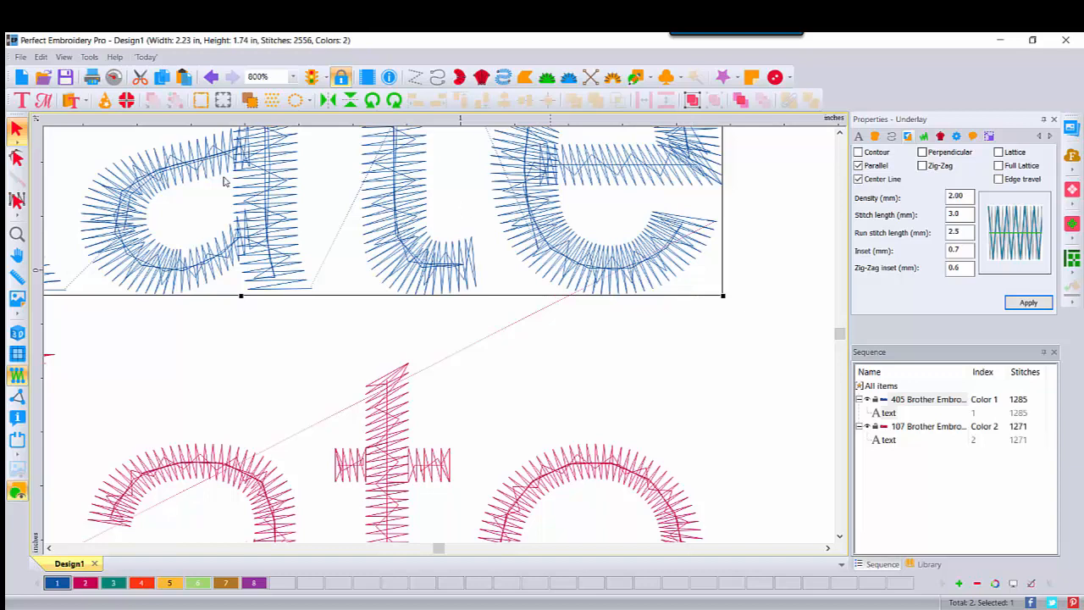
- Set the zoom to 300% and display both lettering objects in the 3D stitch view
{"action": "left_click", "coordinate": [17, 235]}
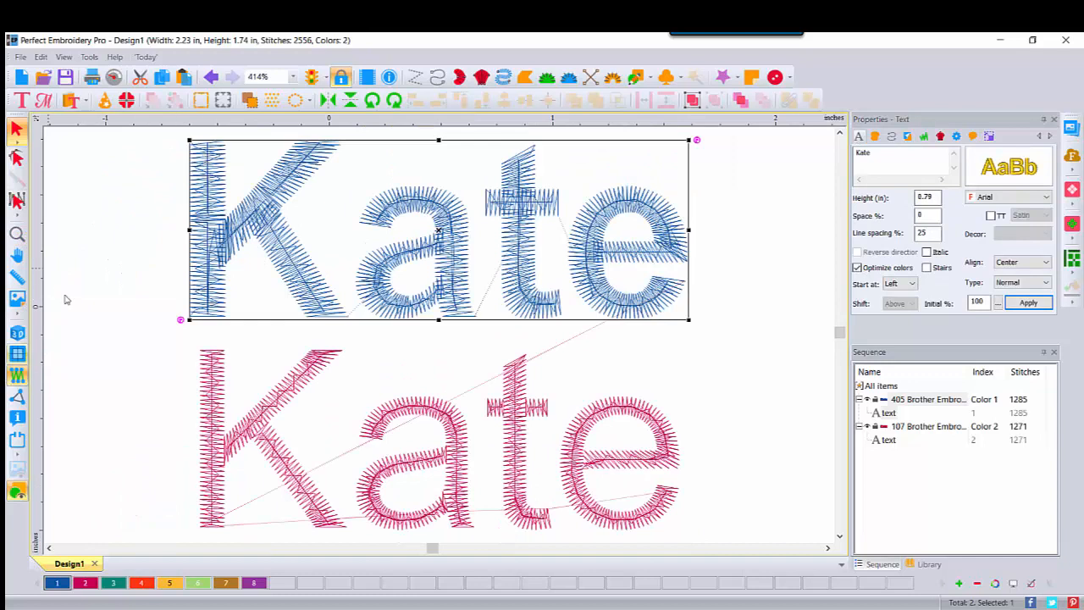
{"action": "left_click", "coordinate": [293, 76]}
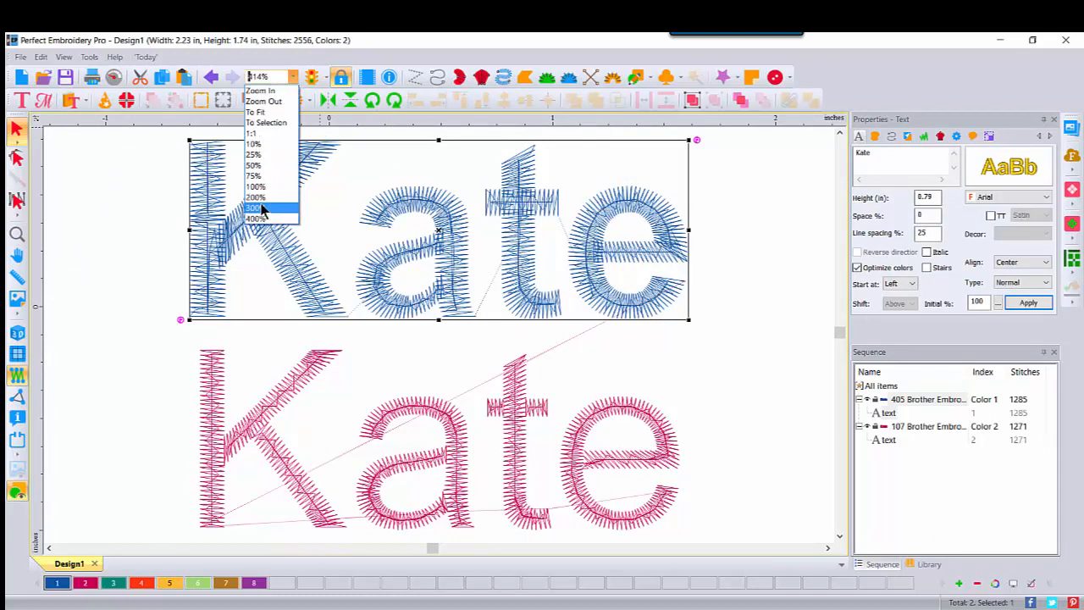
{"action": "left_click", "coordinate": [264, 208]}
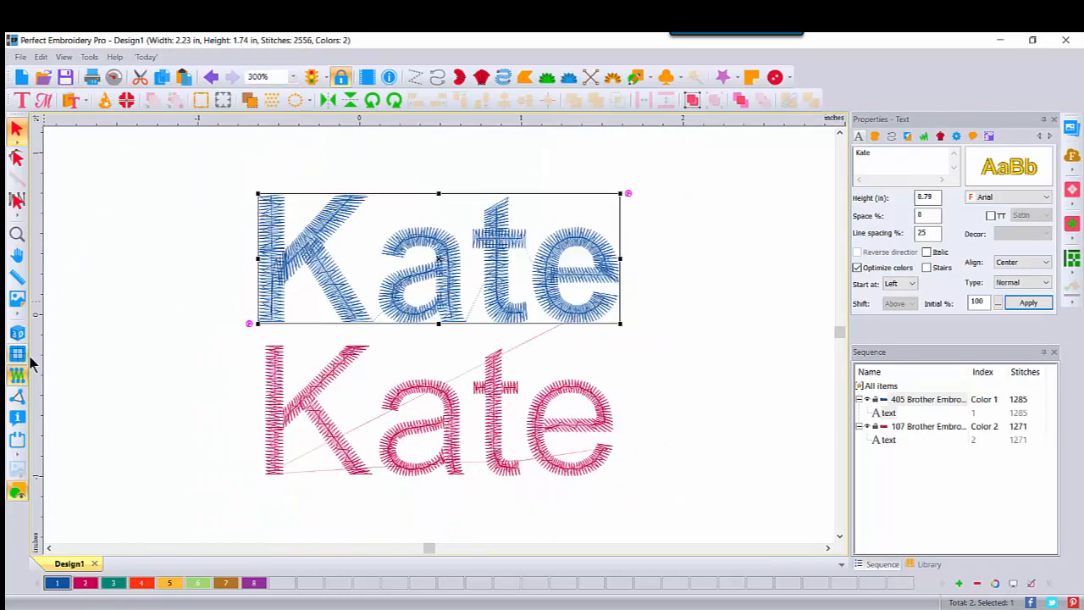
{"action": "left_click", "coordinate": [17, 333]}
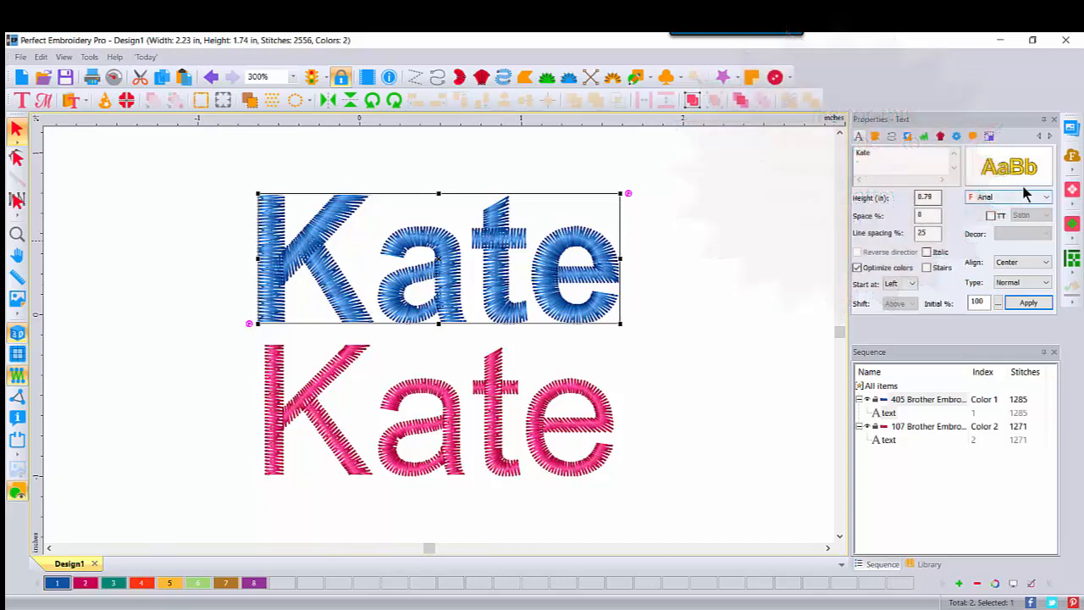
- Duplicate the blue lettering in place as a Vermilion (color 4) copy that stitches first in the sequence
{"action": "mouse_move", "coordinate": [1026, 189]}
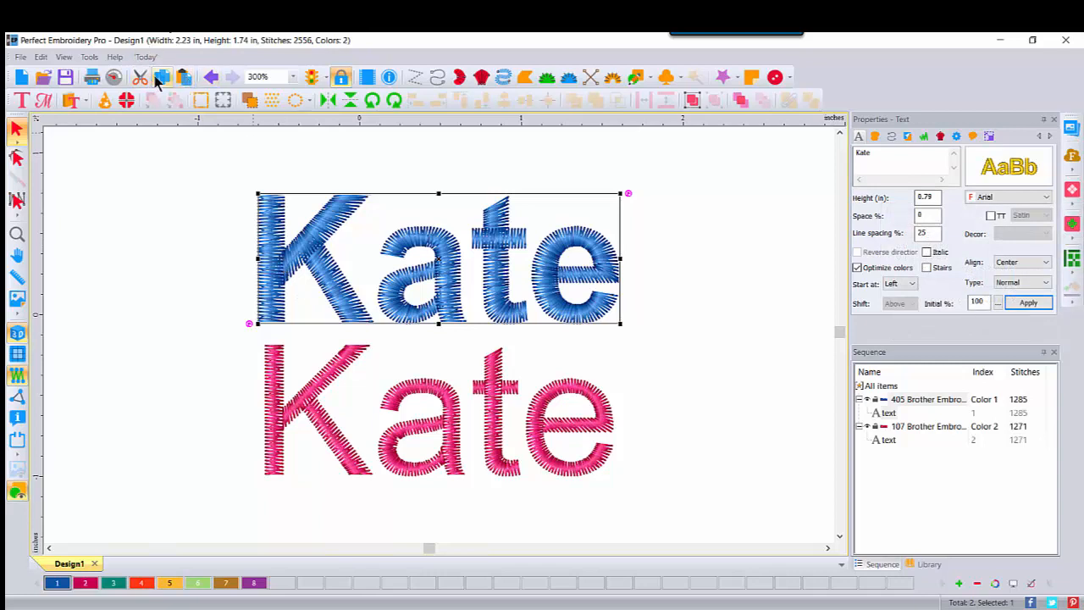
{"action": "left_click", "coordinate": [184, 78]}
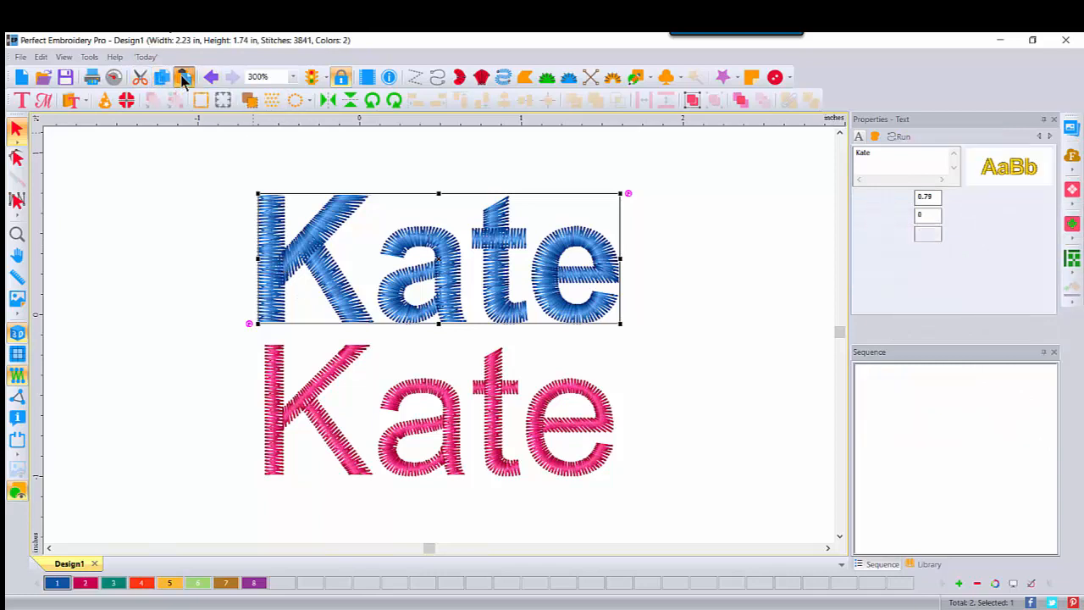
{"action": "left_click", "coordinate": [142, 583]}
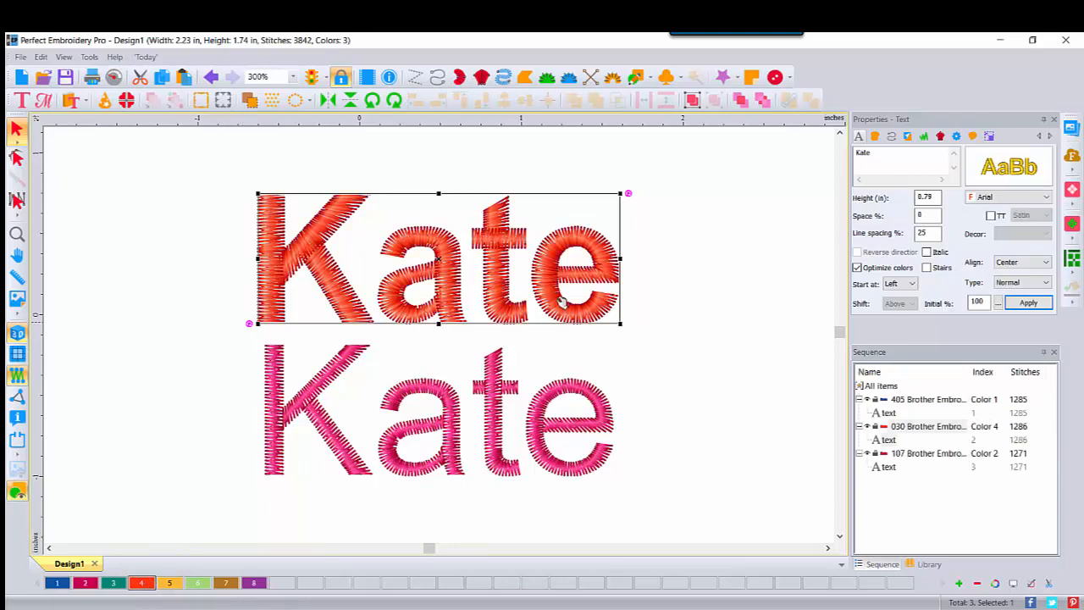
{"action": "left_click", "coordinate": [763, 100]}
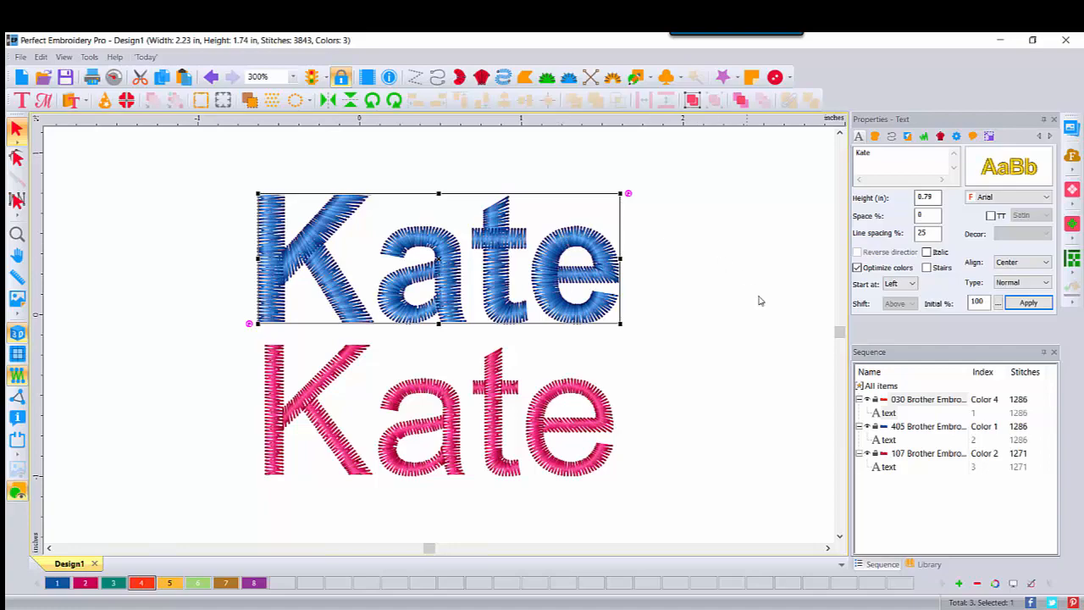
- Set the satin fill density of the Vermilion lettering copy to 1.50 mm
{"action": "left_click", "coordinate": [904, 405]}
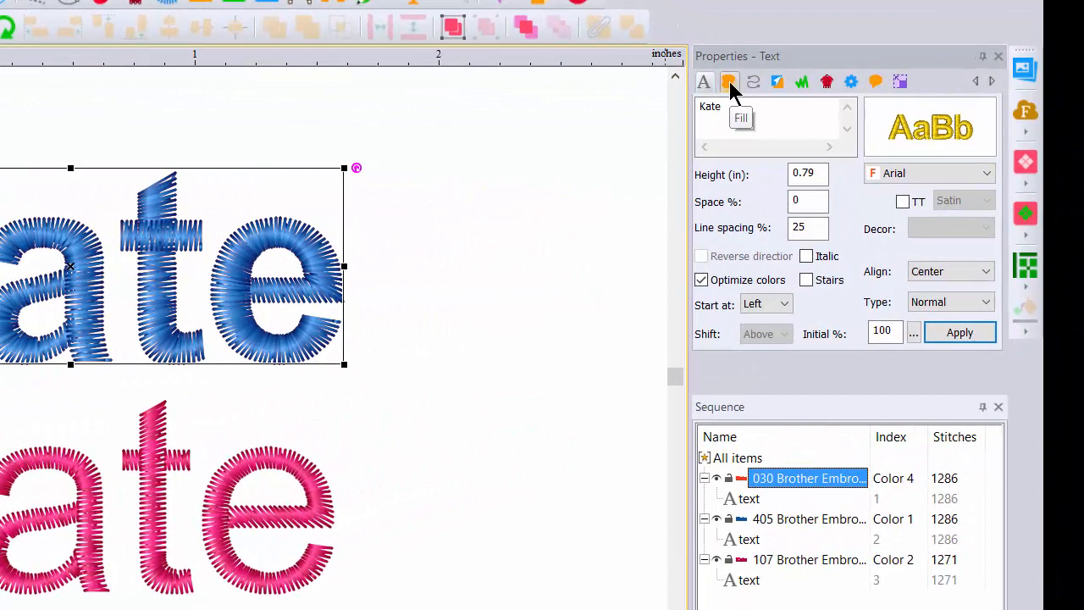
{"action": "left_click", "coordinate": [777, 98]}
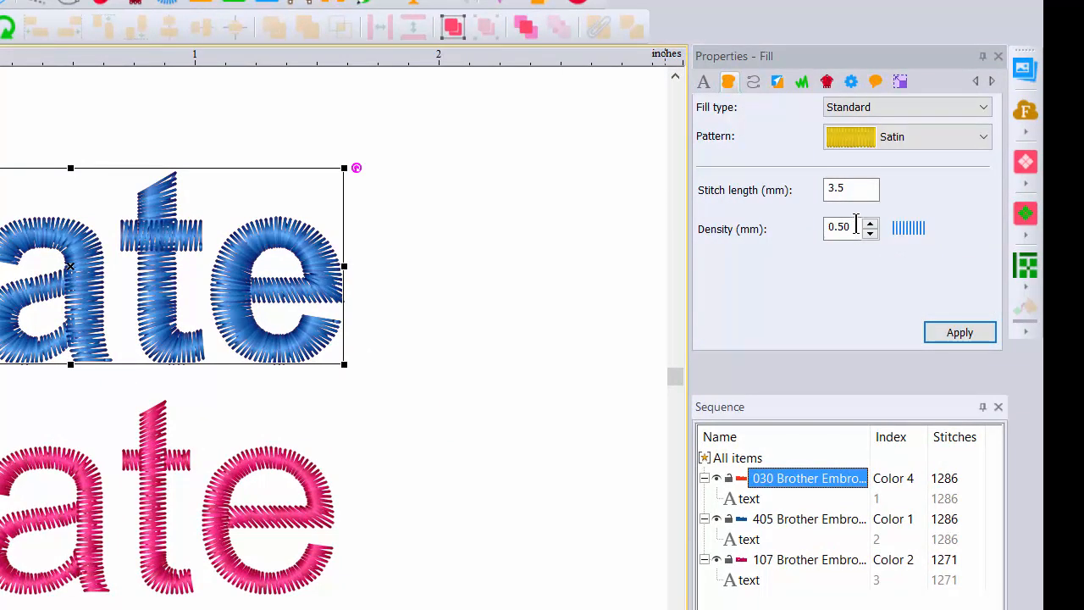
{"action": "left_click_drag", "start_coordinate": [856, 229], "coordinate": [687, 194]}
{"action": "type", "text": "1.5"}
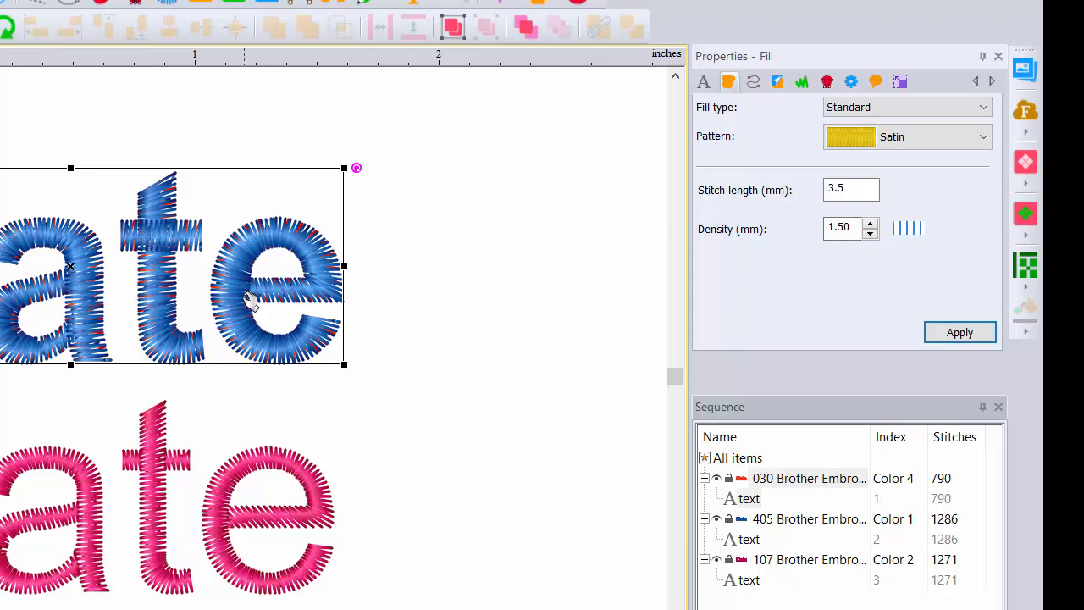
- Set the satin fill density of the blue lettering to 0.30 mm
{"action": "left_click", "coordinate": [782, 519]}
{"action": "left_click", "coordinate": [729, 81]}
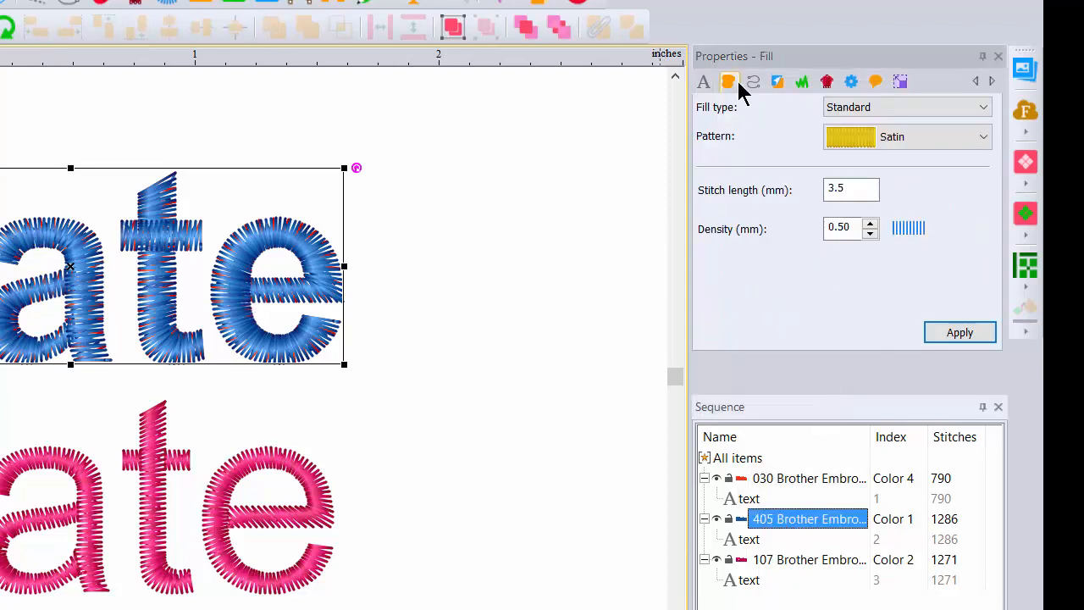
{"action": "left_click", "coordinate": [870, 233]}
{"action": "left_click", "coordinate": [870, 234]}
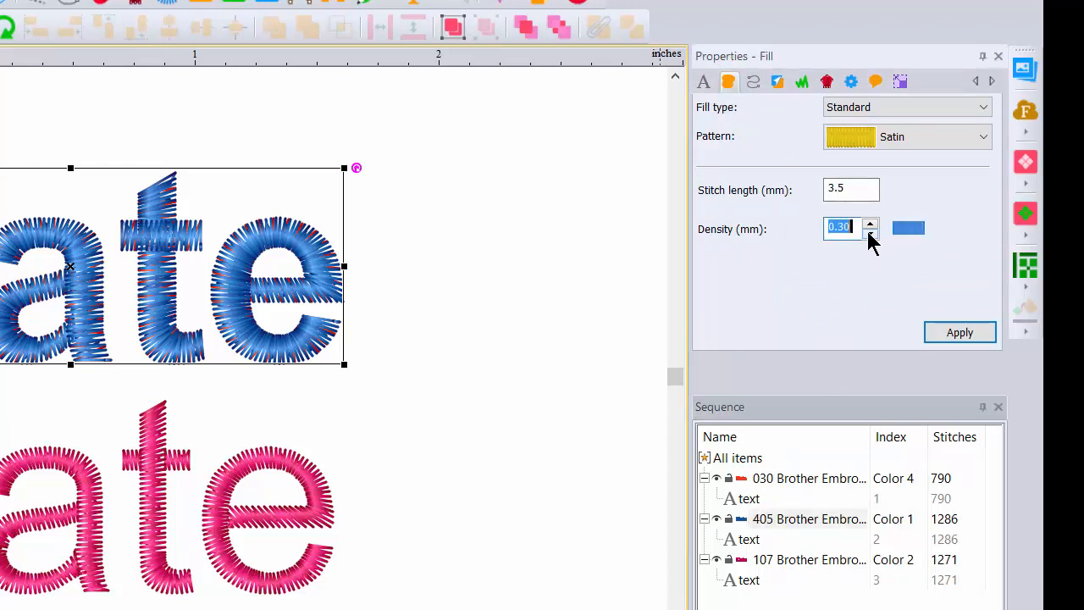
{"action": "left_click", "coordinate": [932, 332]}
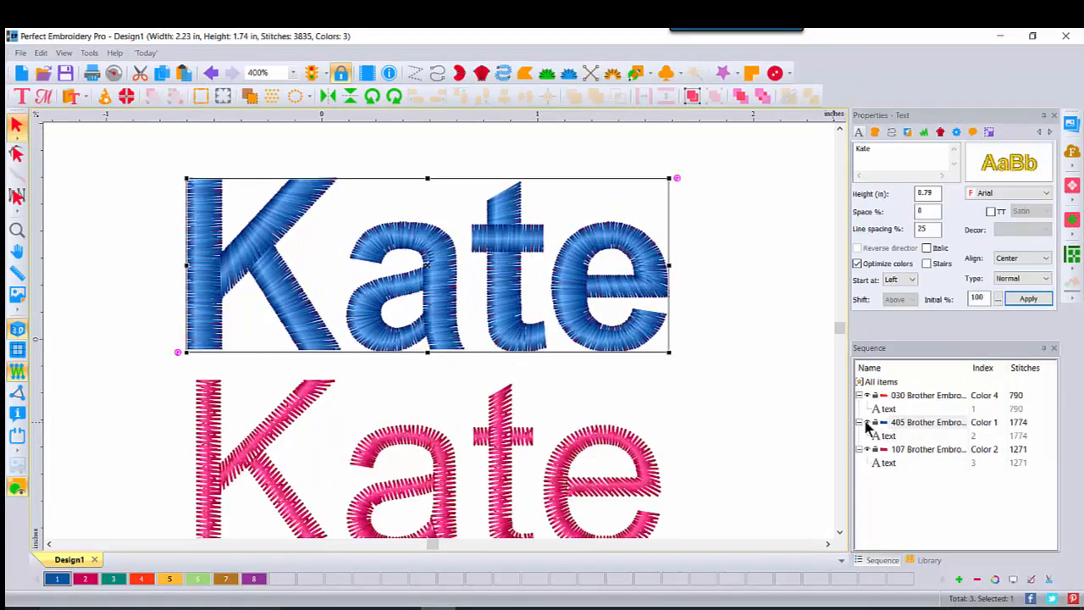
- Hide the blue lettering to inspect the Vermilion copy beneath it, and show the blue lettering again
{"action": "left_click", "coordinate": [868, 427]}
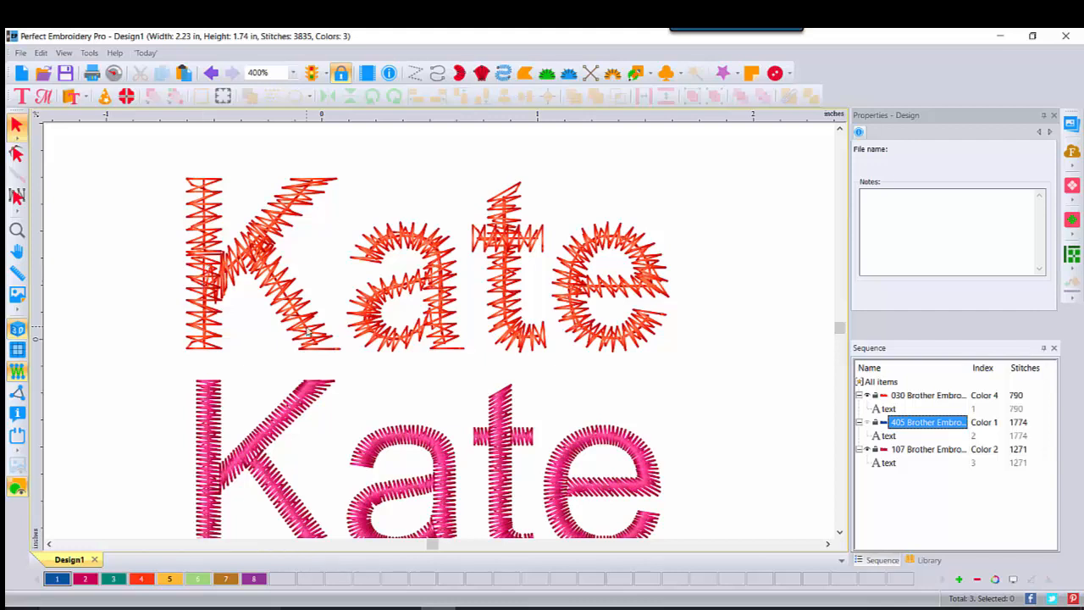
{"action": "left_click", "coordinate": [309, 335]}
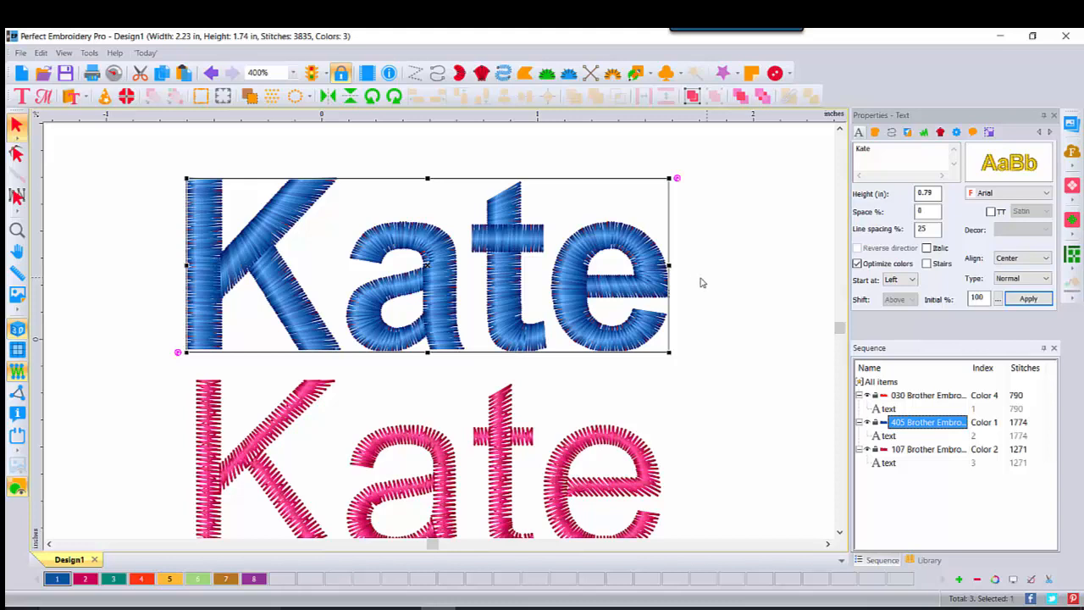
- Delete the Vermilion lettering copy from the design
{"action": "left_click", "coordinate": [292, 73]}
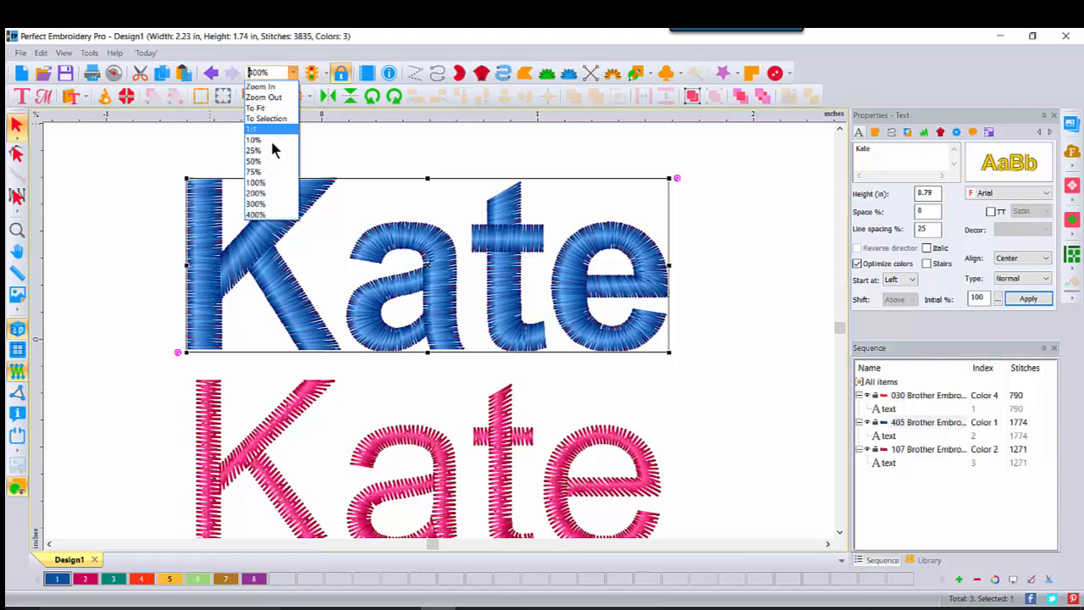
{"action": "left_click", "coordinate": [259, 195]}
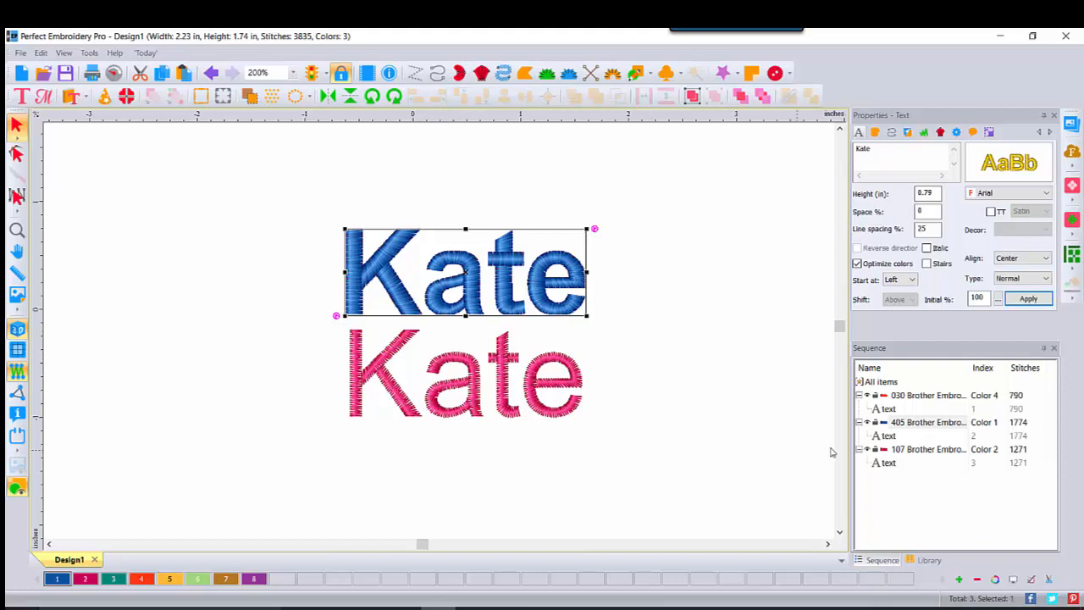
{"action": "left_click", "coordinate": [891, 396]}
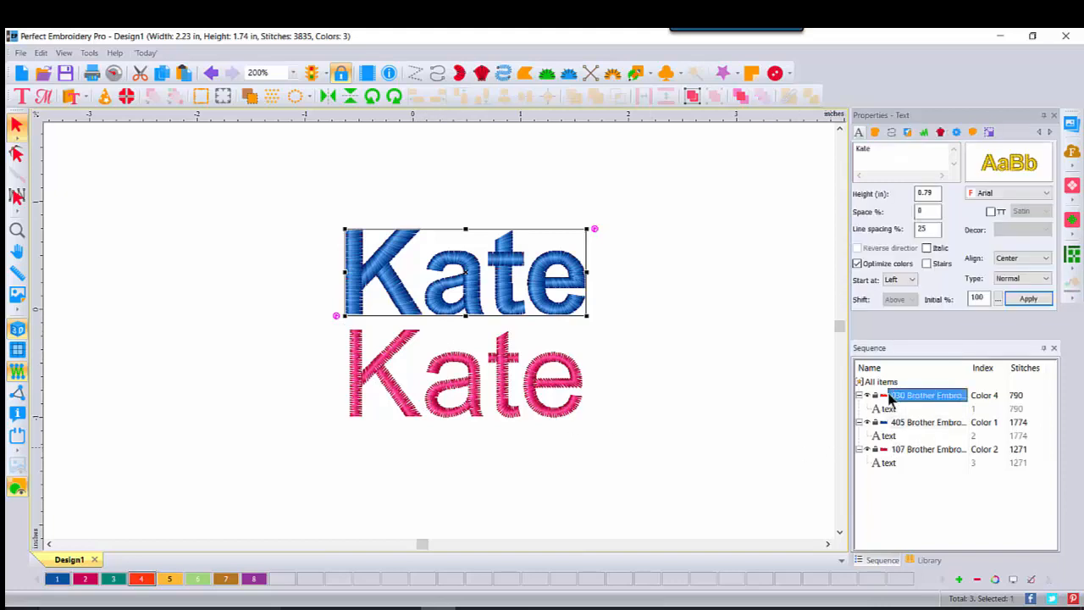
{"action": "key", "text": "Delete"}
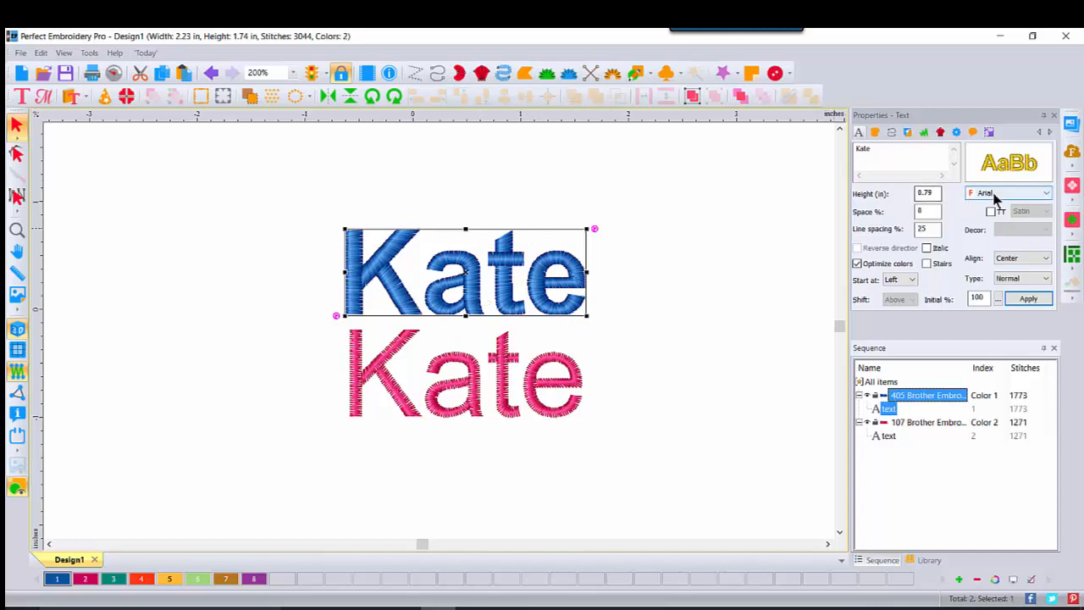
- Select the pink TrueType lettering and switch to Photos to view the satin stitch push and pull distortion image, 3.png
{"action": "left_click", "coordinate": [356, 407]}
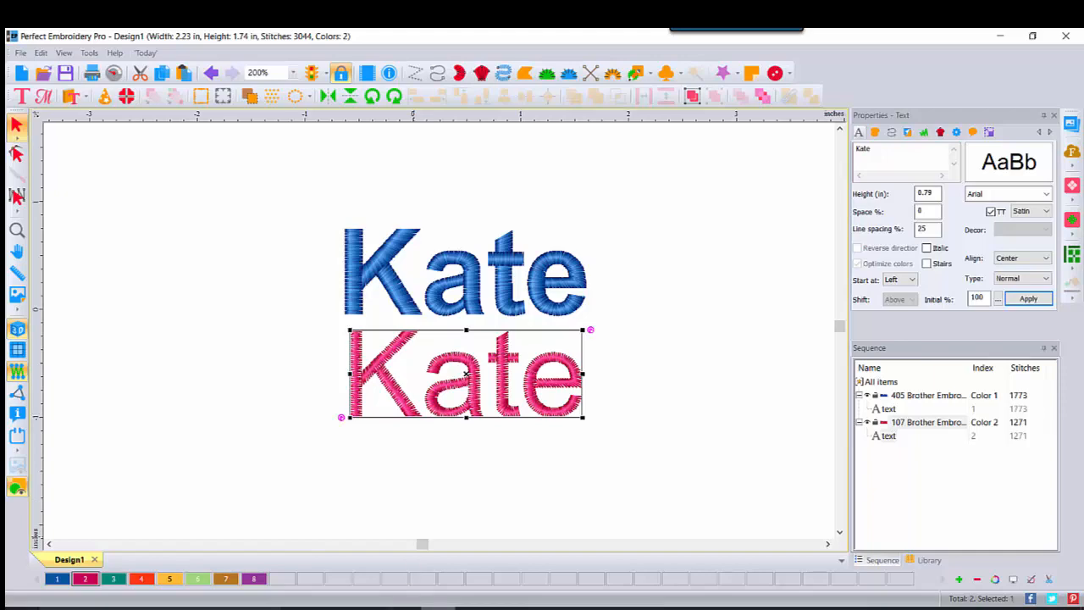
{"action": "mouse_move", "coordinate": [474, 603]}
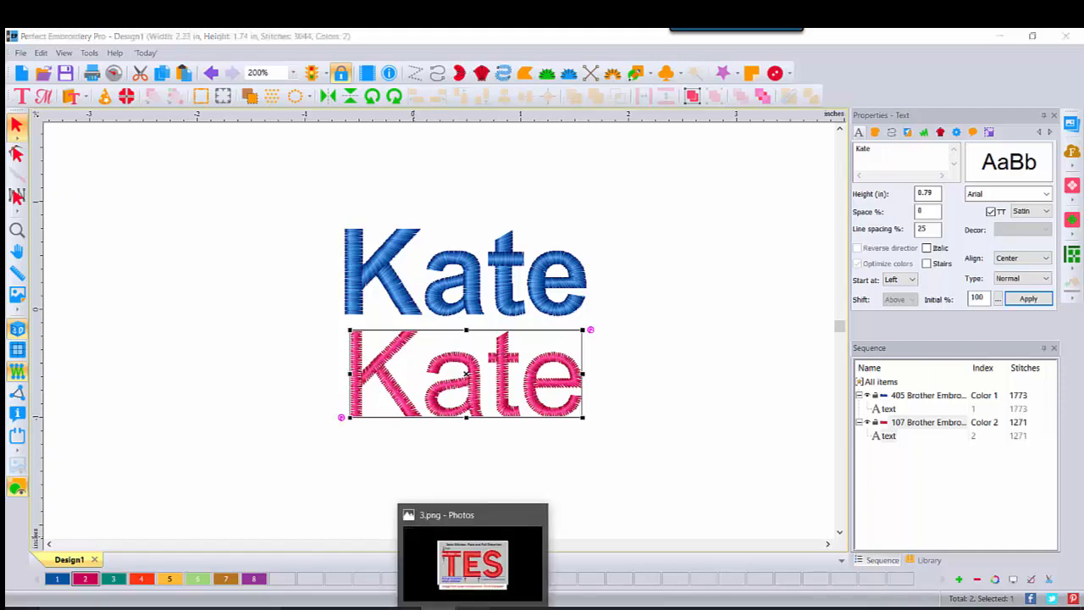
{"action": "left_click", "coordinate": [472, 550]}
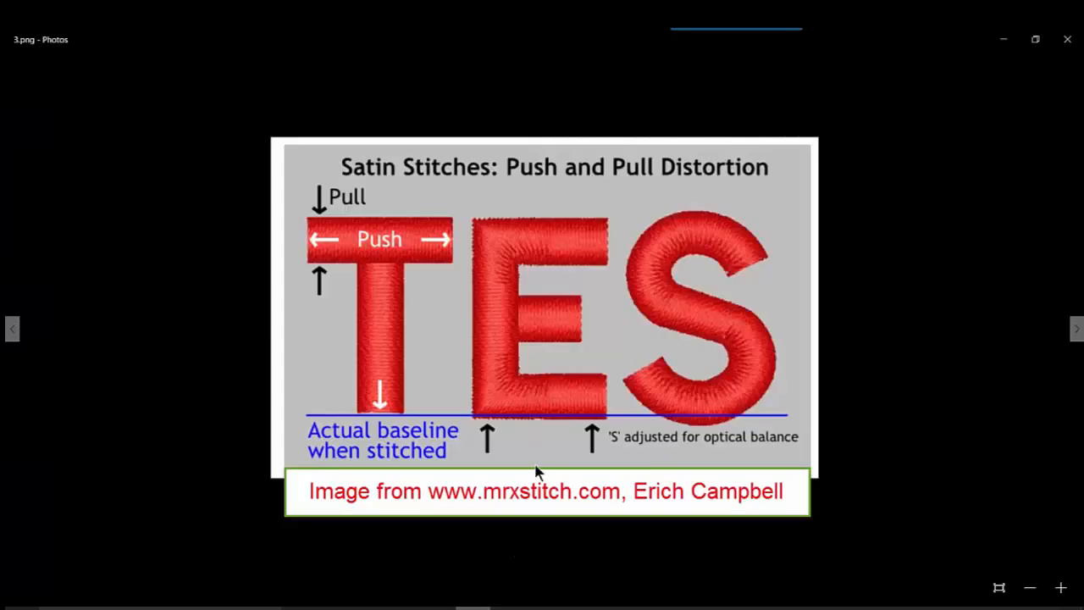
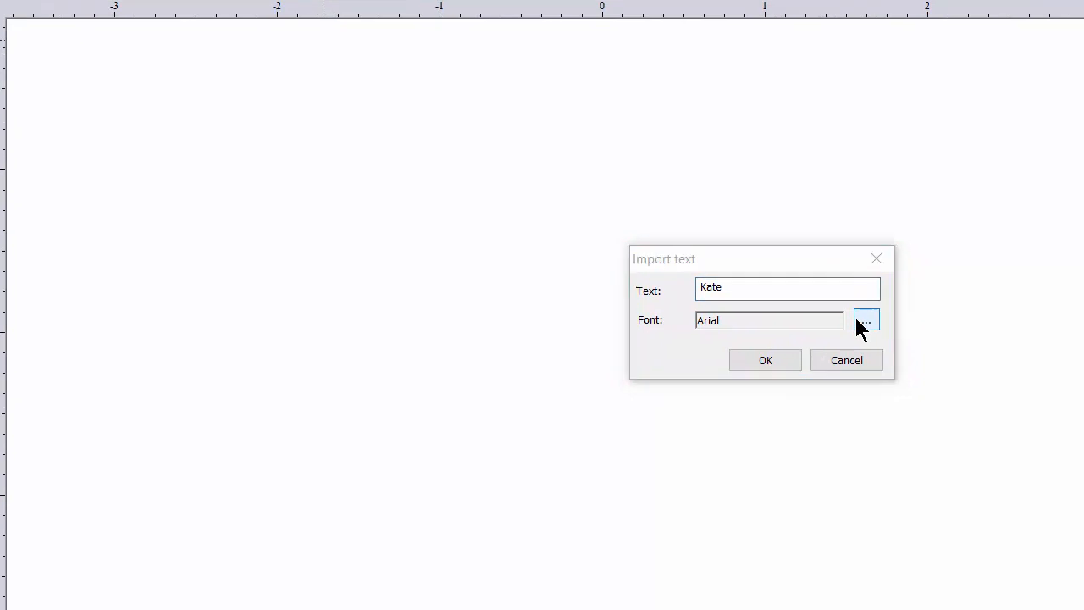
- Set the font of the imported TrueType text to Britannic Bold and import the lettering outlines into the design
{"action": "left_click", "coordinate": [940, 459]}
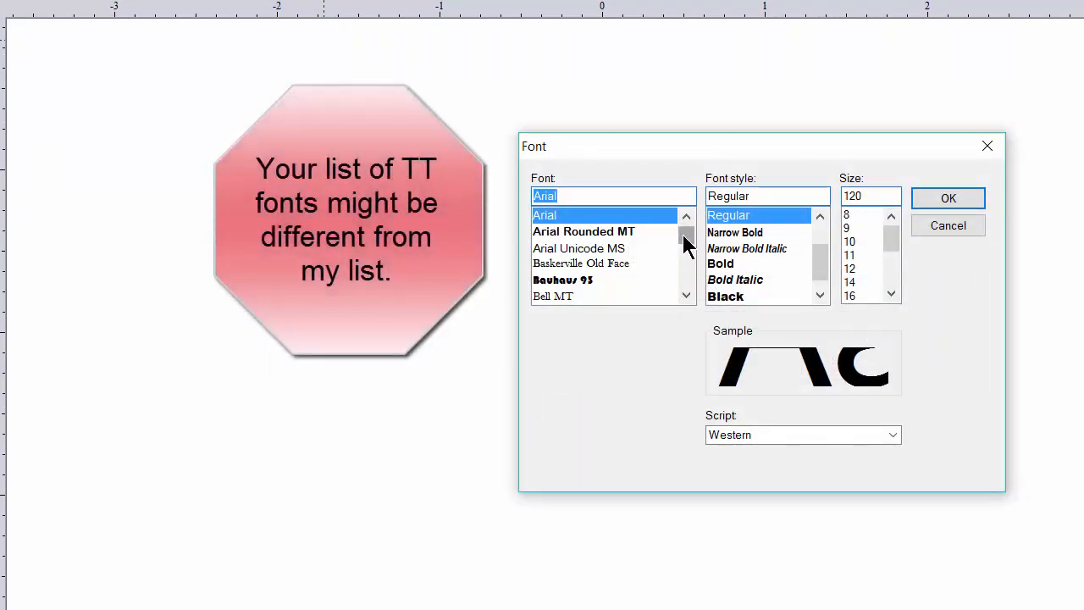
{"action": "left_click_drag", "start_coordinate": [685, 244], "coordinate": [689, 244]}
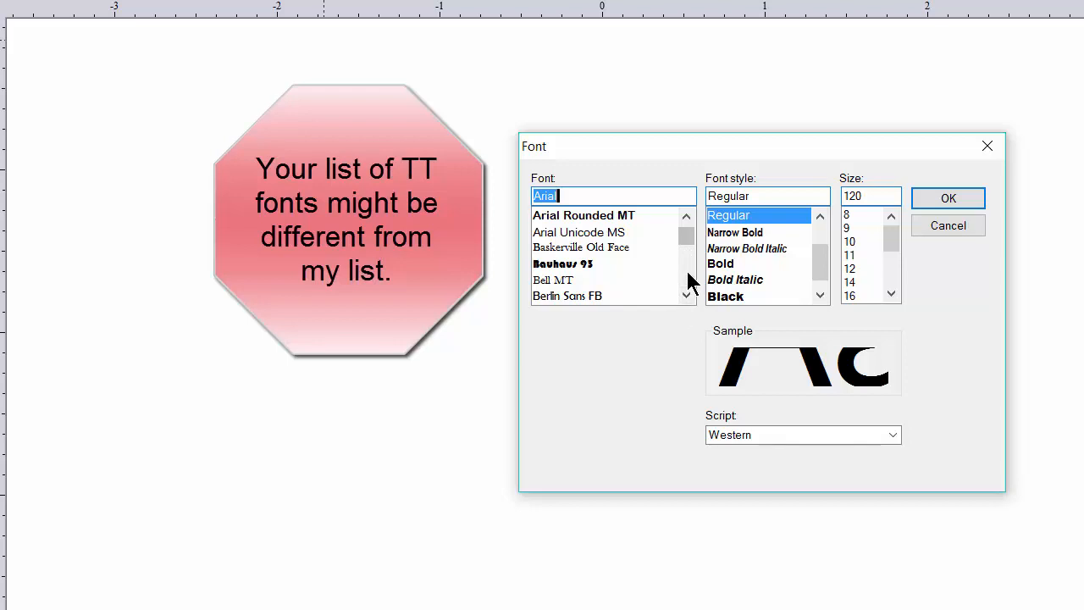
{"action": "left_click", "coordinate": [690, 282]}
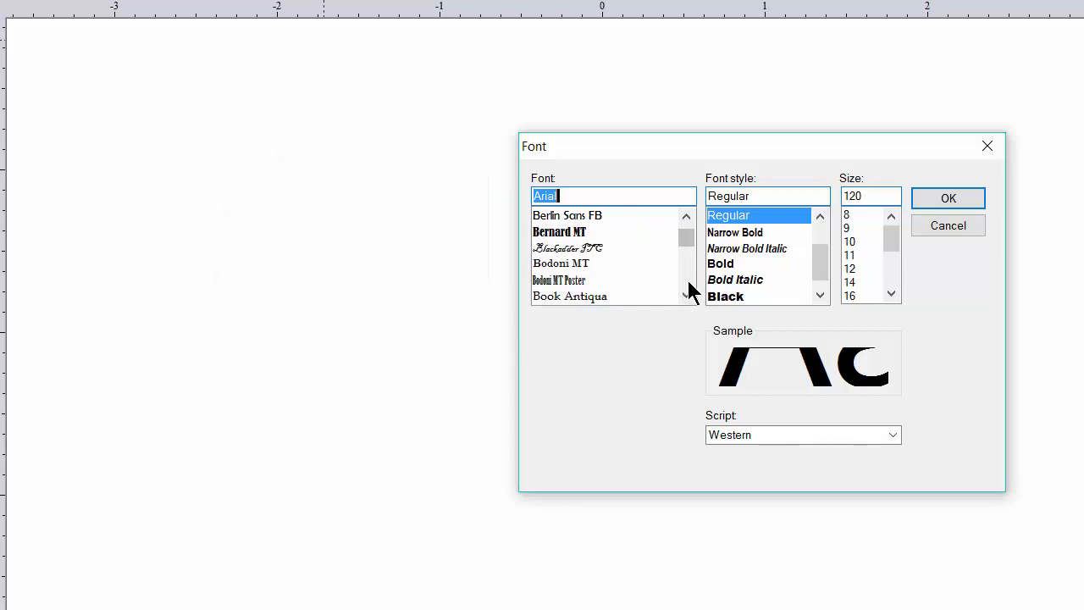
{"action": "left_click", "coordinate": [688, 294]}
{"action": "left_click", "coordinate": [688, 294]}
{"action": "left_click", "coordinate": [688, 294]}
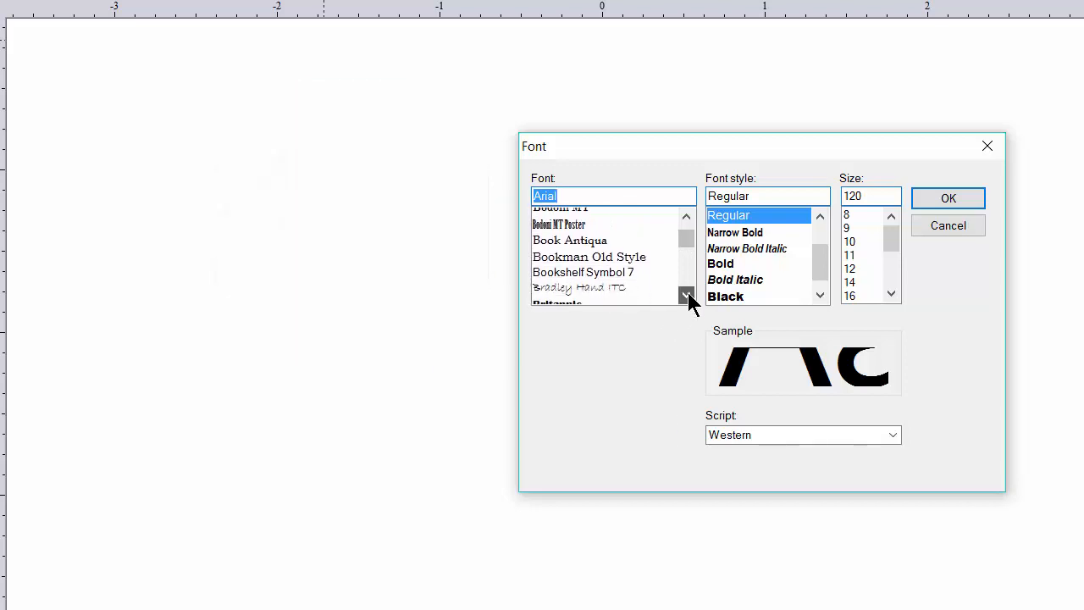
{"action": "left_click", "coordinate": [683, 295]}
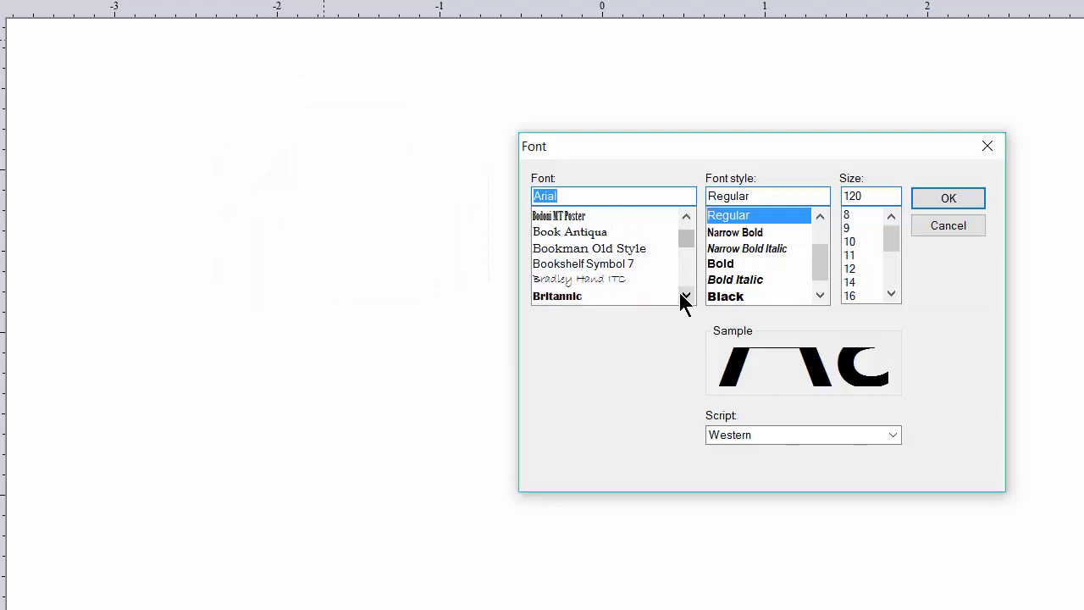
{"action": "left_click", "coordinate": [555, 296]}
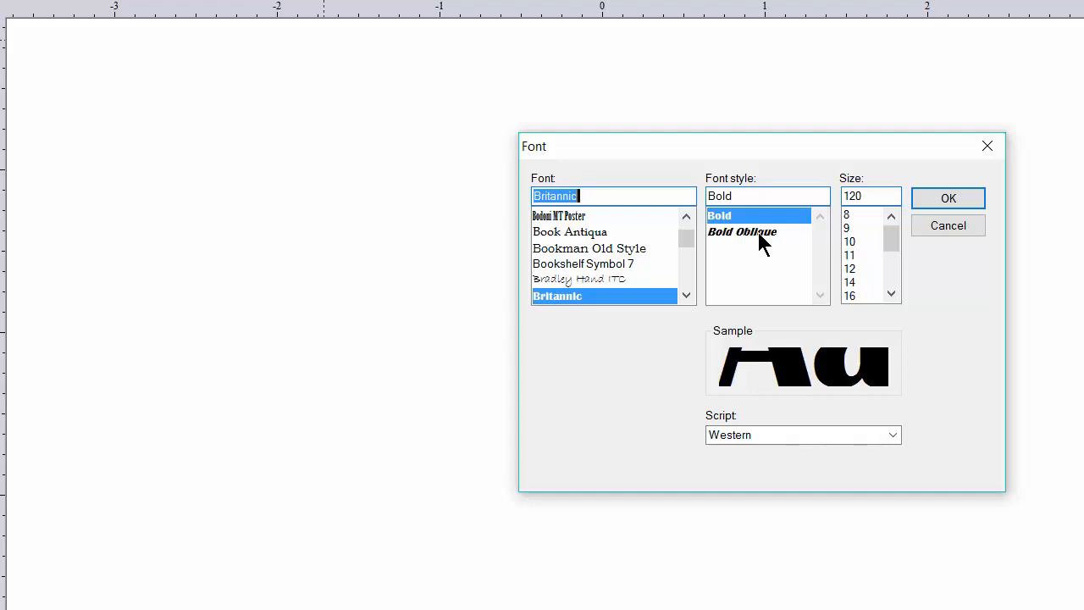
{"action": "left_click", "coordinate": [932, 199]}
{"action": "left_click", "coordinate": [757, 361]}
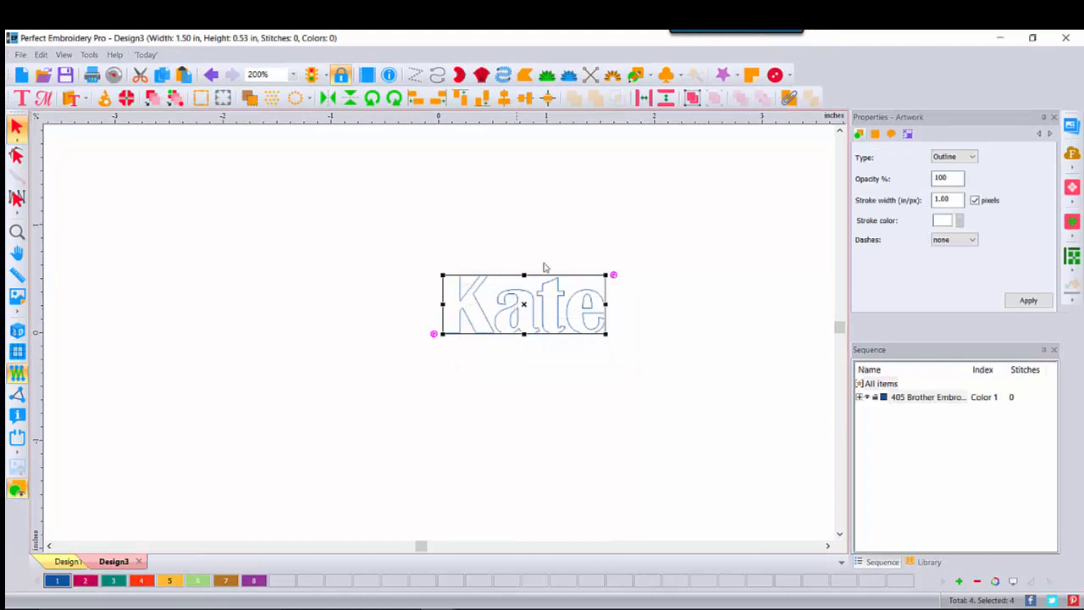
- Group the imported letter outlines and set their height to 1 inch with the aspect ratio maintained
{"action": "left_click", "coordinate": [691, 99]}
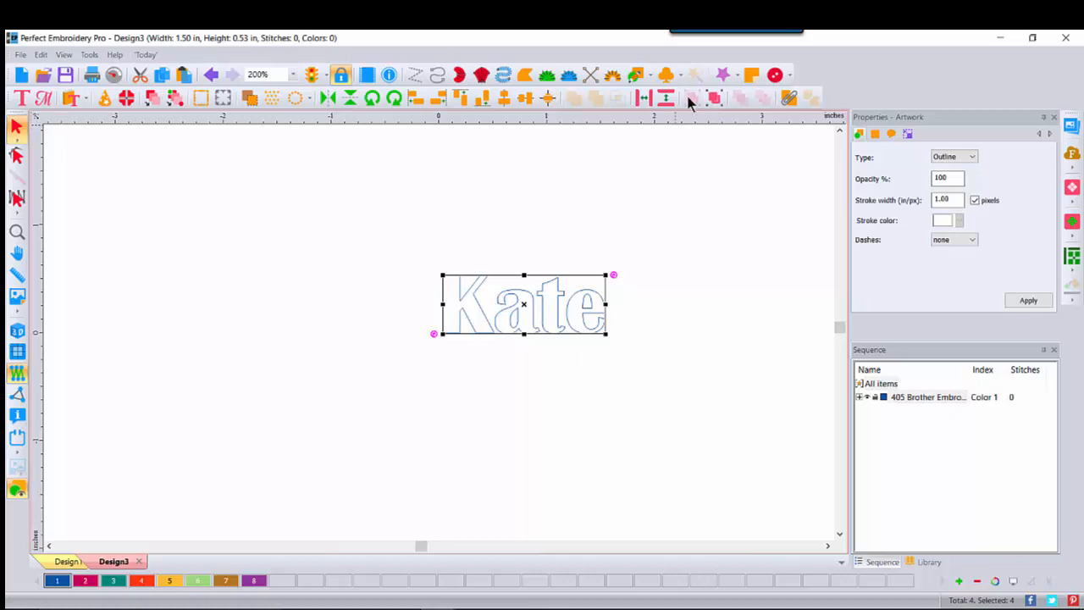
{"action": "left_click", "coordinate": [908, 134]}
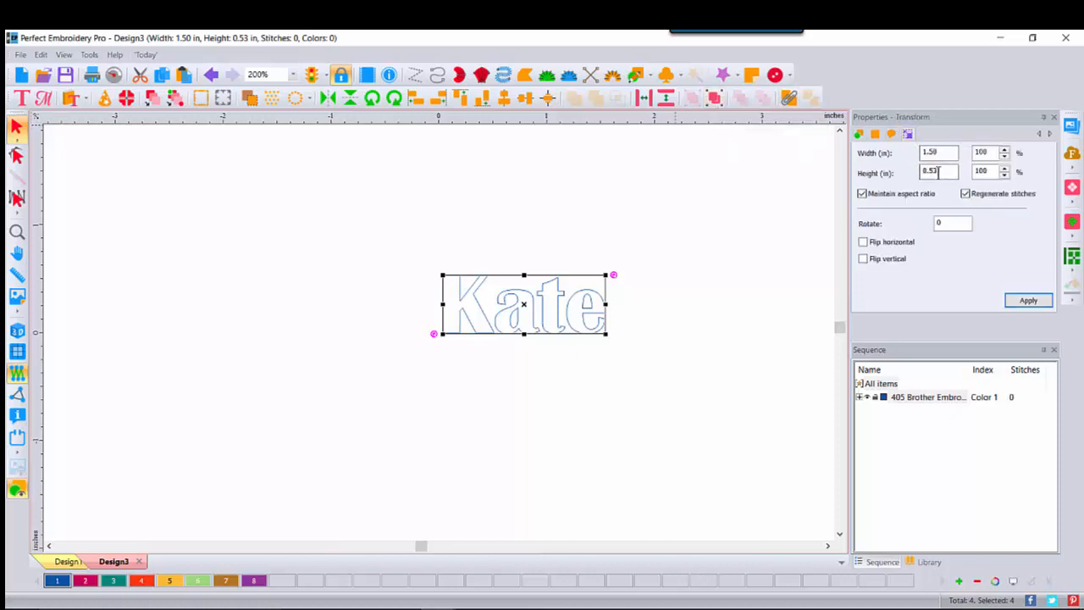
{"action": "double_click", "coordinate": [939, 172]}
{"action": "type", "text": "1"}
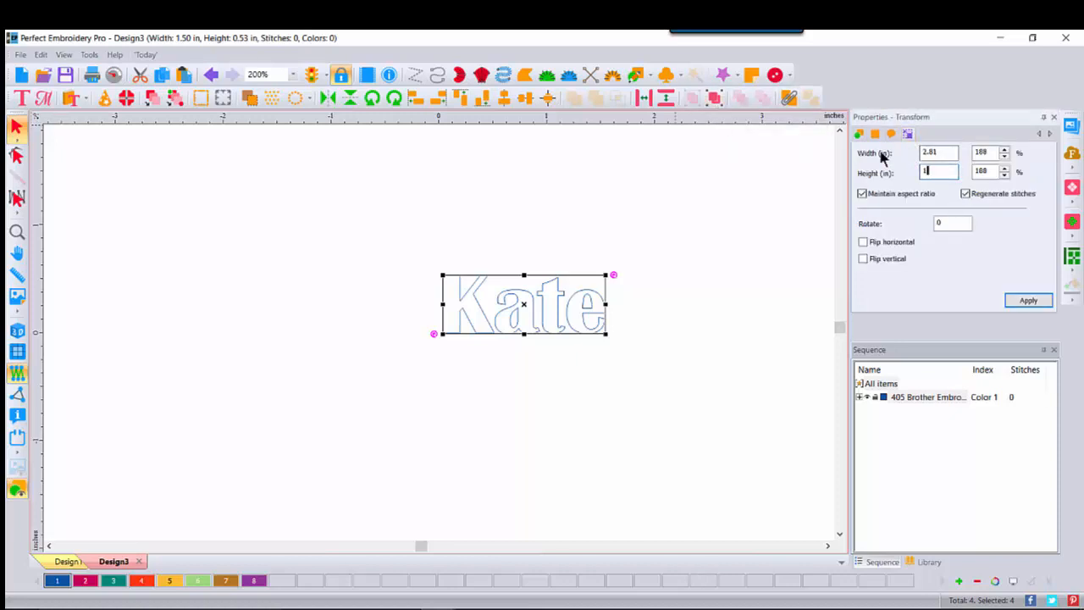
{"action": "left_click", "coordinate": [1024, 301]}
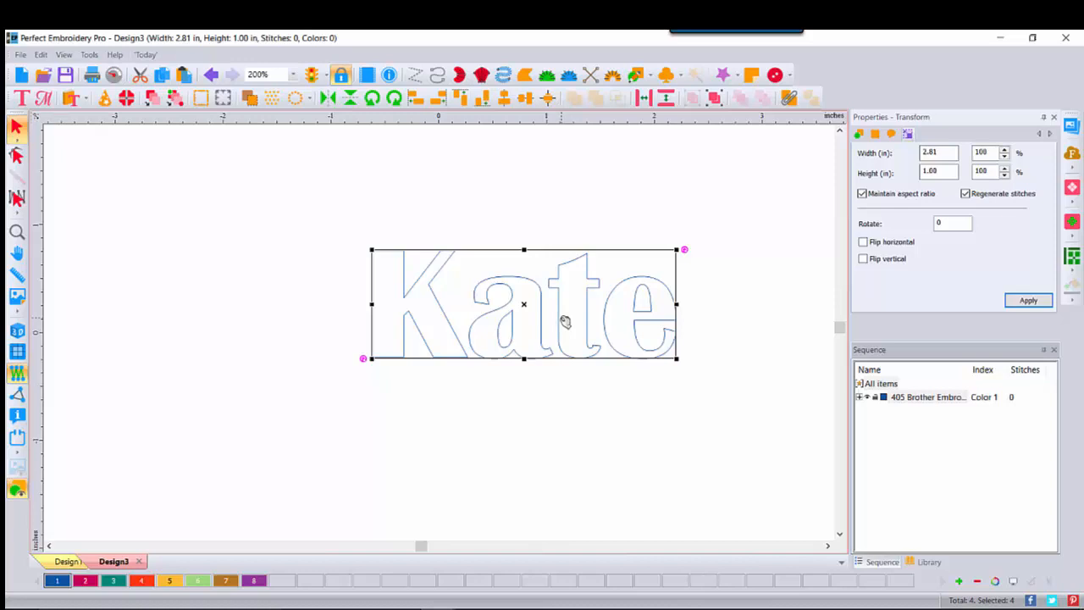
- Convert the grouped outline lettering to Run stitches and display the design in 3D
{"action": "right_click", "coordinate": [547, 307]}
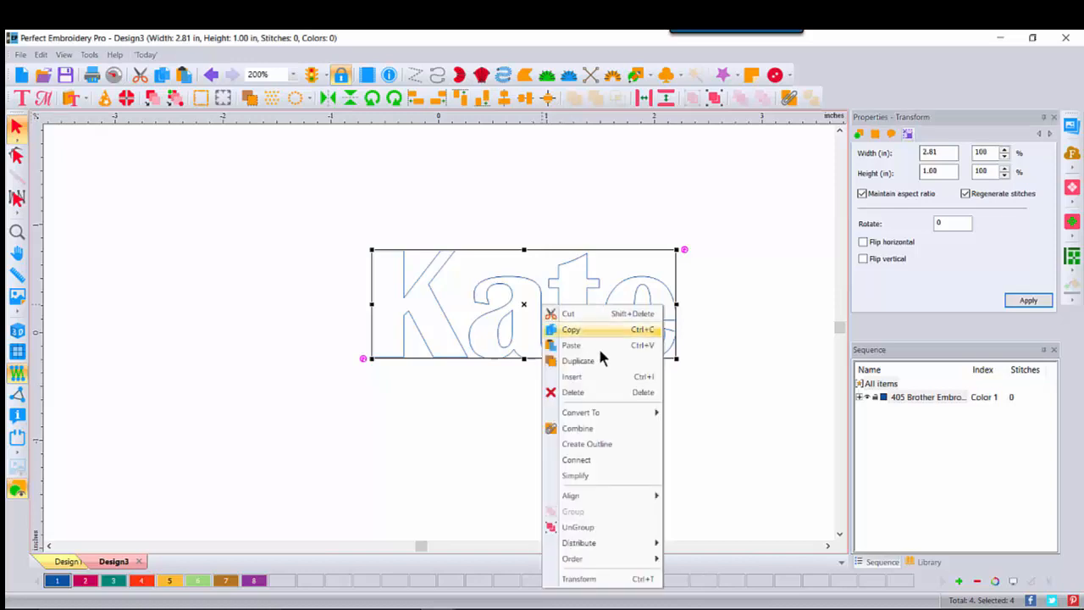
{"action": "mouse_move", "coordinate": [575, 419]}
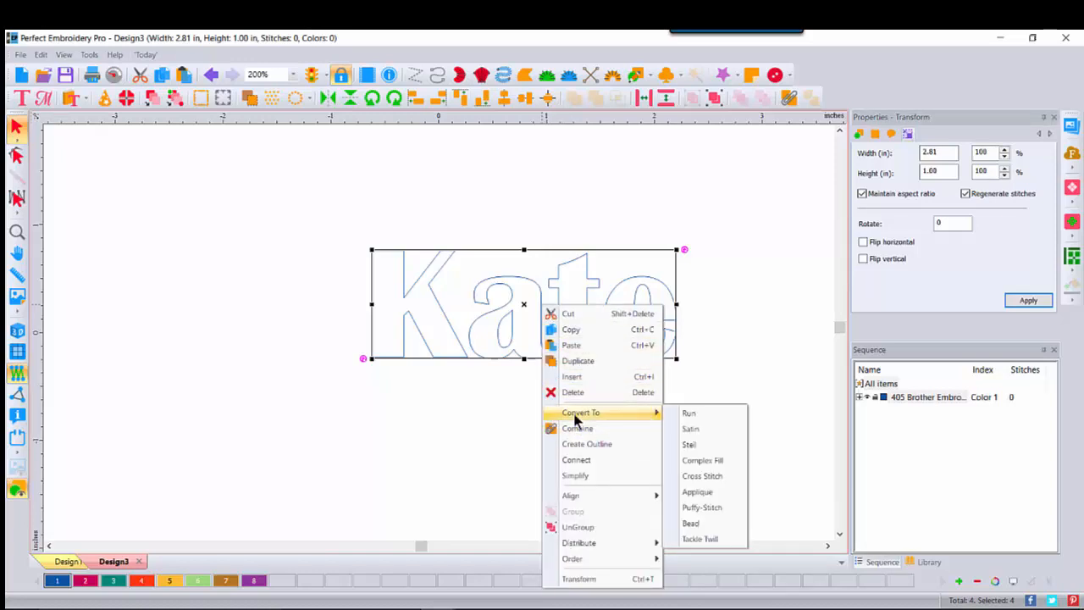
{"action": "left_click", "coordinate": [719, 415]}
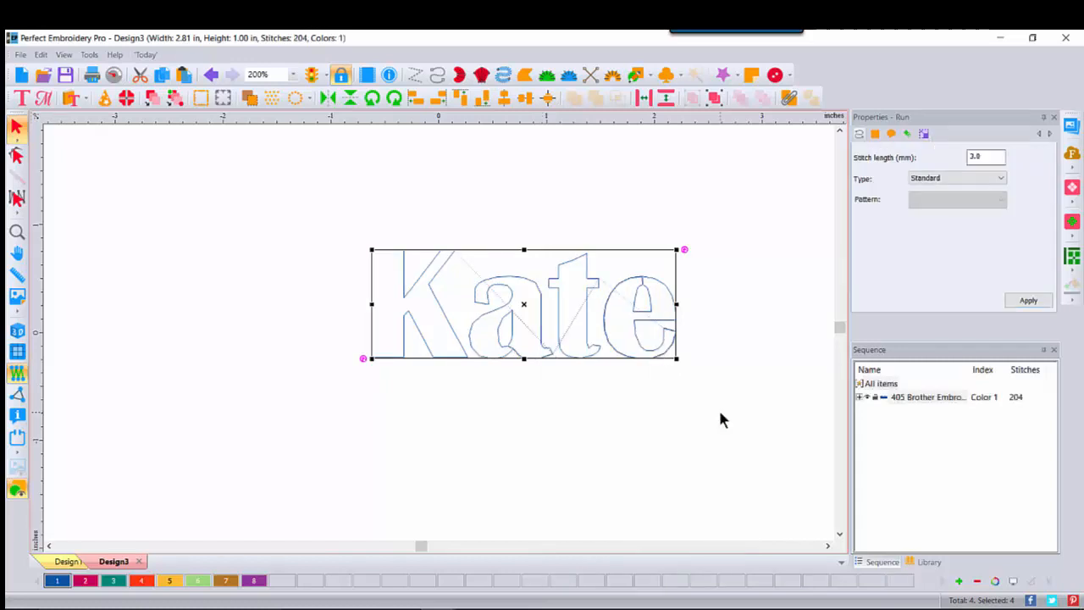
{"action": "left_click", "coordinate": [16, 331]}
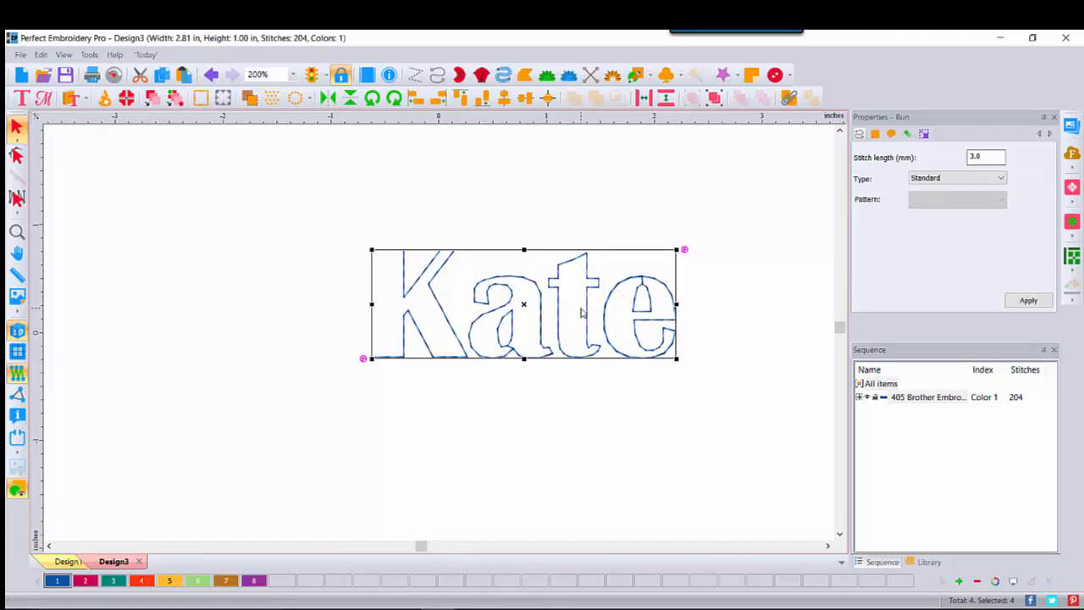
- Convert the run stitch lettering to Satin stitches
{"action": "right_click", "coordinate": [588, 309]}
{"action": "mouse_move", "coordinate": [623, 415]}
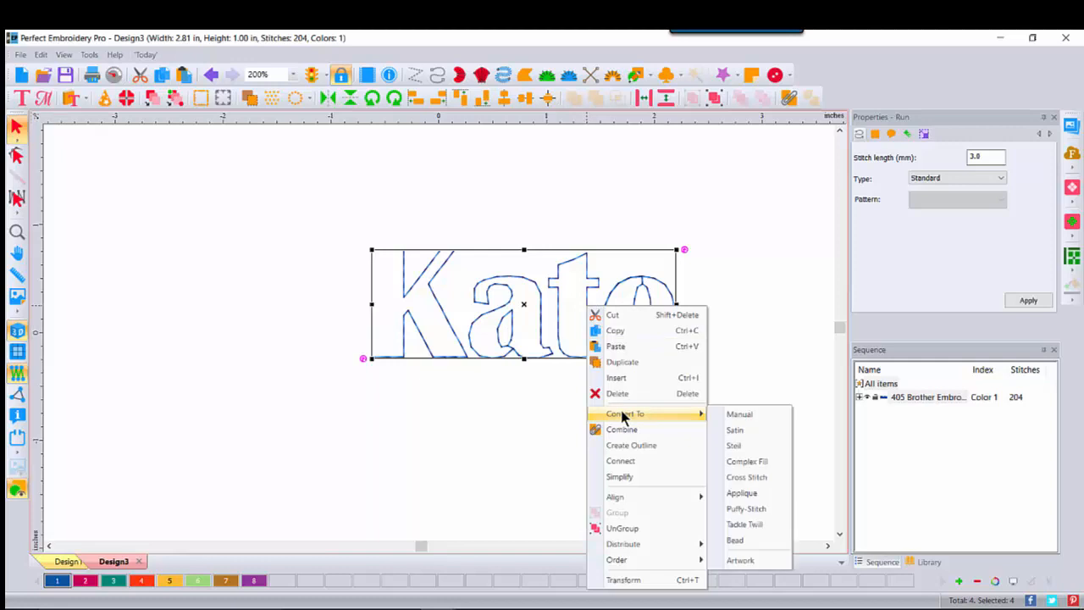
{"action": "left_click", "coordinate": [735, 430]}
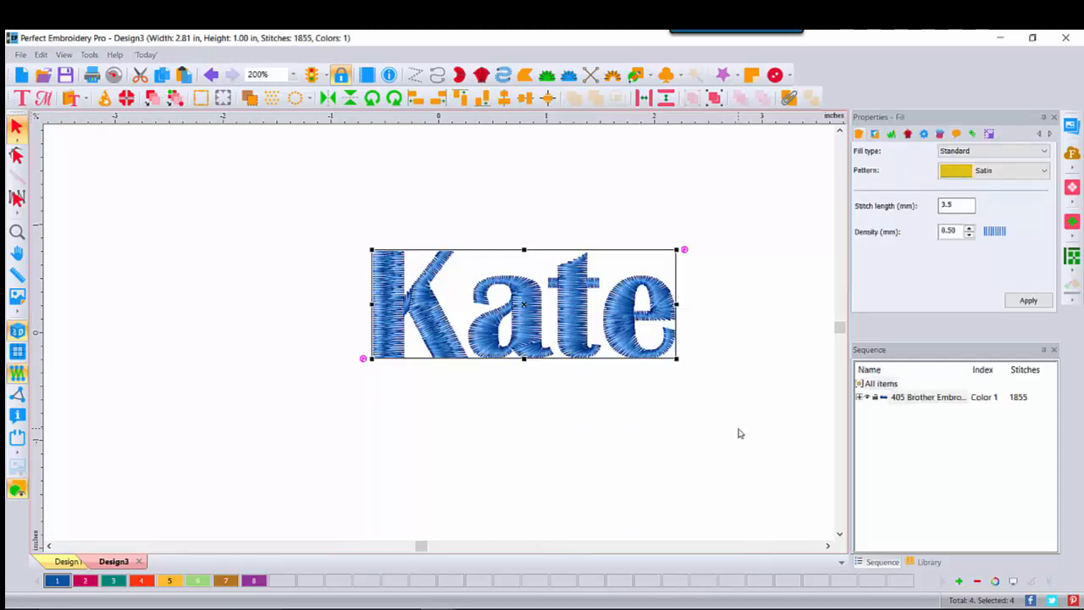
- Convert the satin lettering to Complex Fill stitches
{"action": "right_click", "coordinate": [519, 291]}
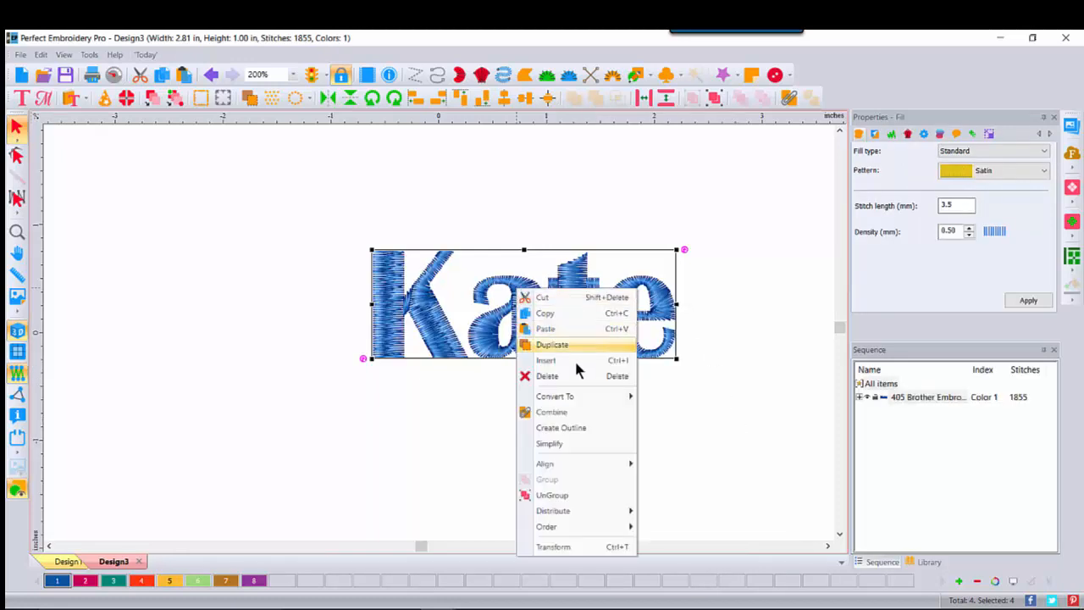
{"action": "mouse_move", "coordinate": [566, 396]}
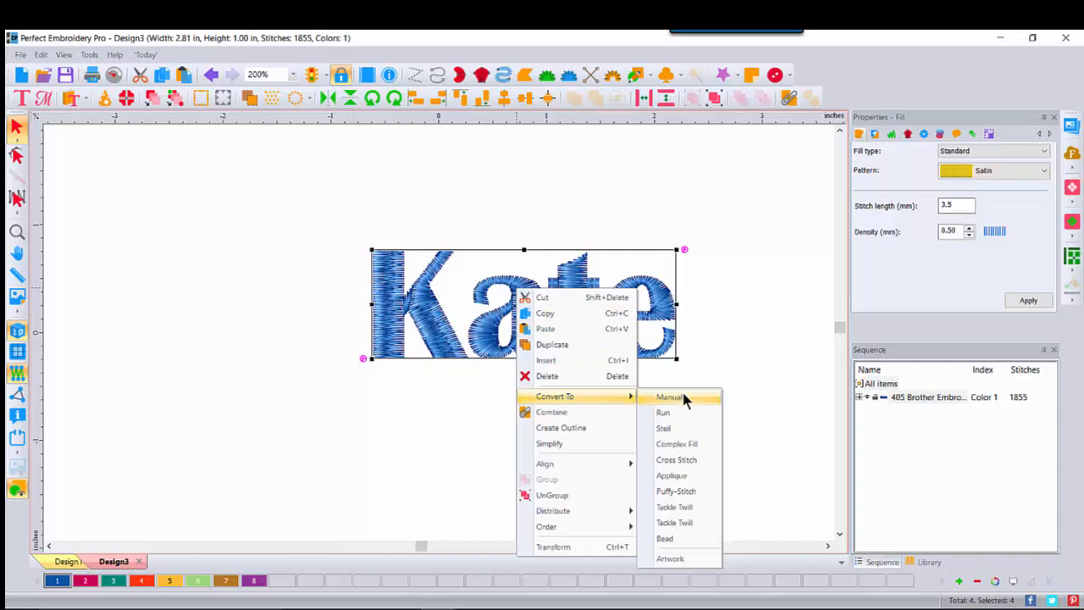
{"action": "left_click", "coordinate": [692, 447]}
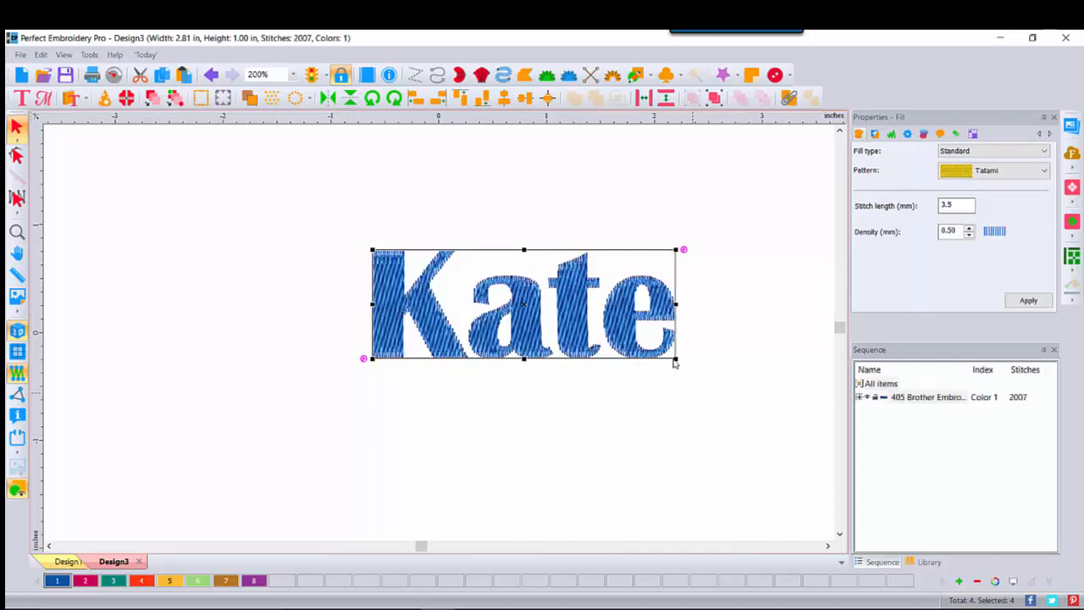
- Try converting the complex fill lettering to Applique, and undo the conversion
{"action": "right_click", "coordinate": [578, 314]}
{"action": "mouse_move", "coordinate": [627, 407]}
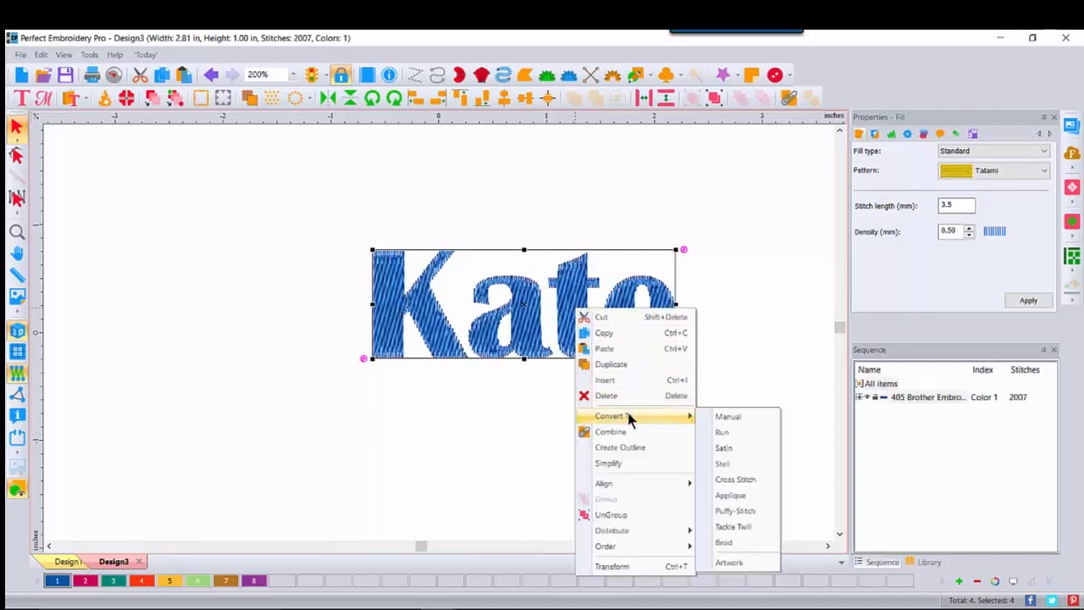
{"action": "left_click", "coordinate": [746, 493]}
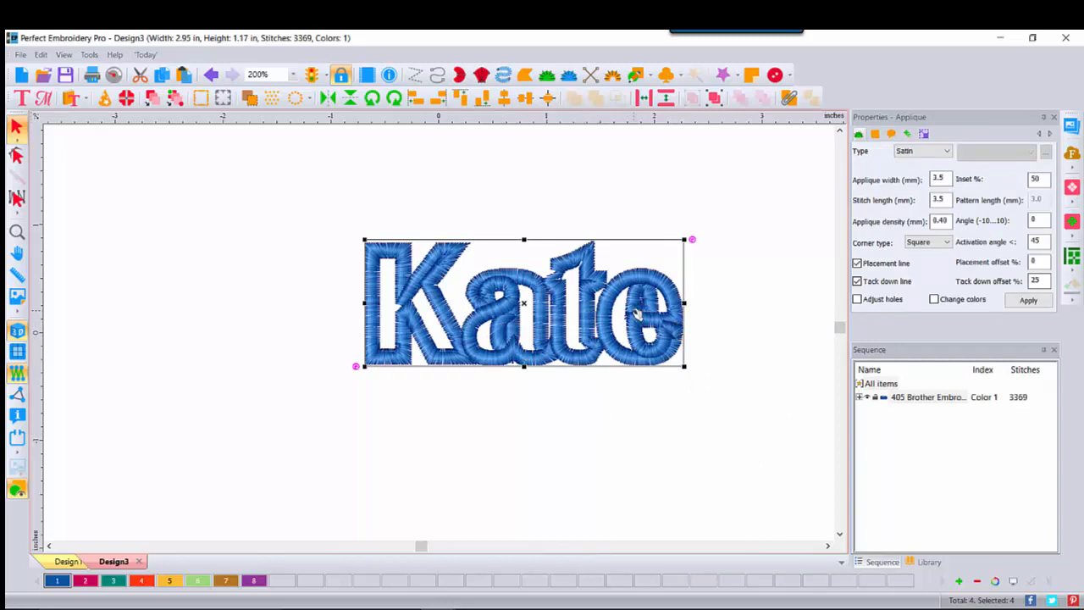
{"action": "left_click", "coordinate": [211, 74]}
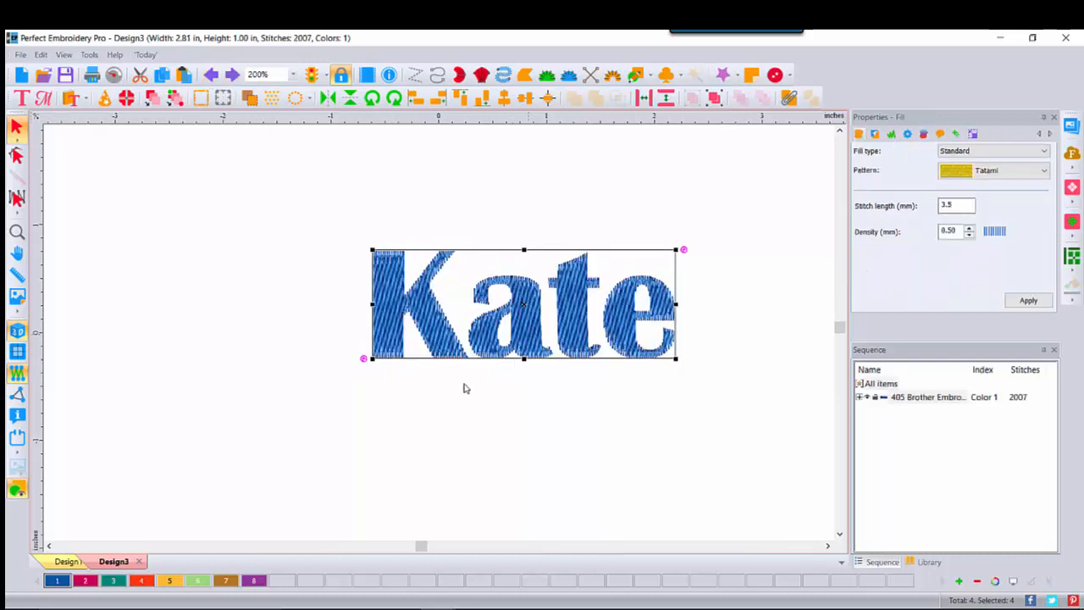
- Switch to Design1 and select the blue lettering and the pink TrueType lettering in turn to compare their text properties
{"action": "left_click", "coordinate": [64, 562]}
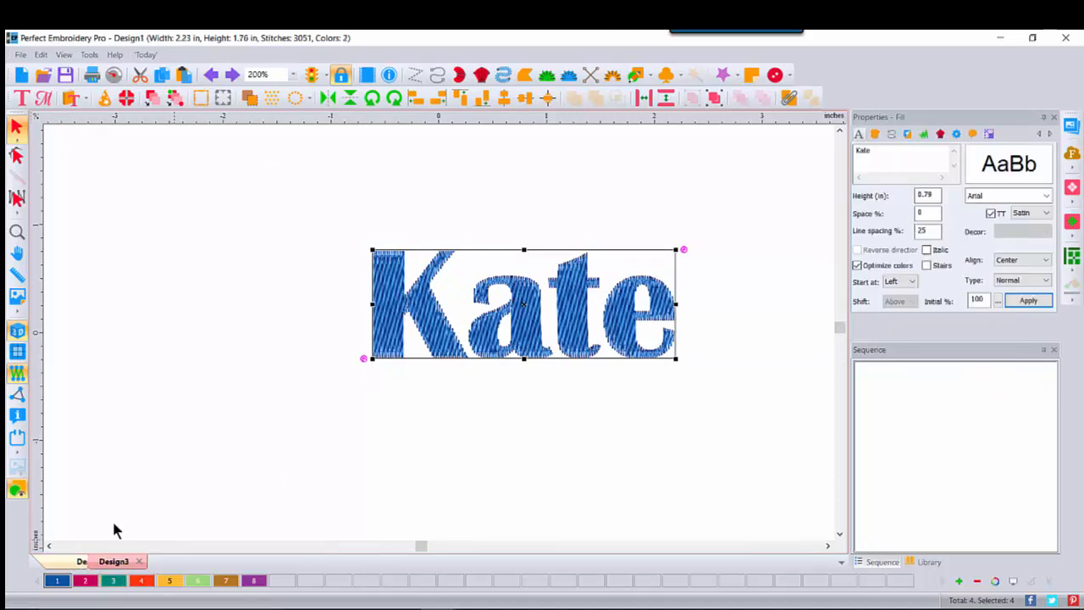
{"action": "left_click", "coordinate": [267, 278]}
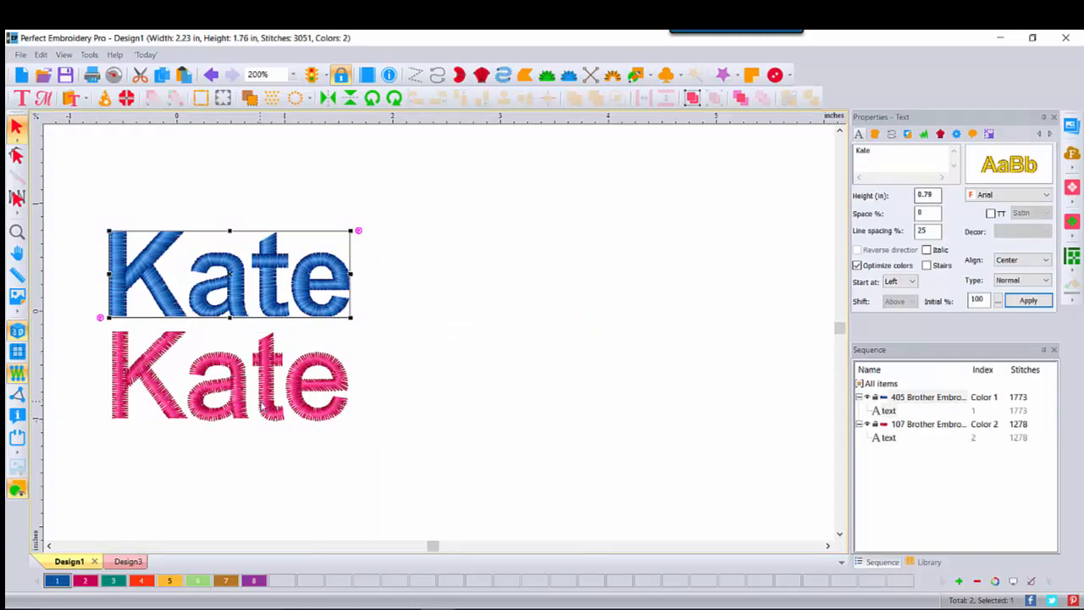
{"action": "left_click", "coordinate": [270, 391]}
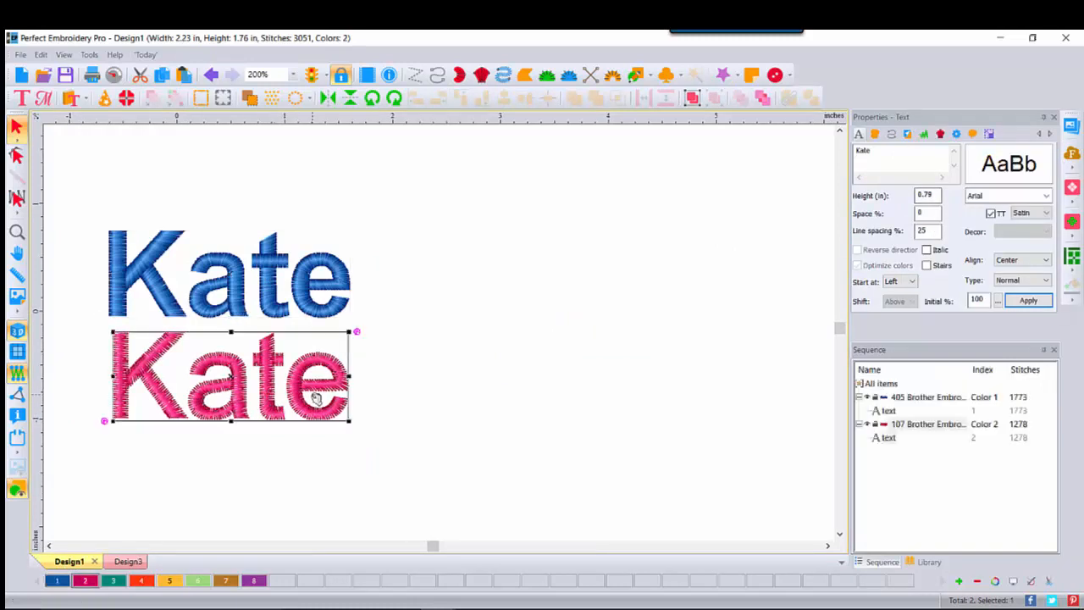
- Open the file 2 TT Text comparisons.c2s and display its lettering in 3D at 100% zoom
{"action": "left_click", "coordinate": [44, 75]}
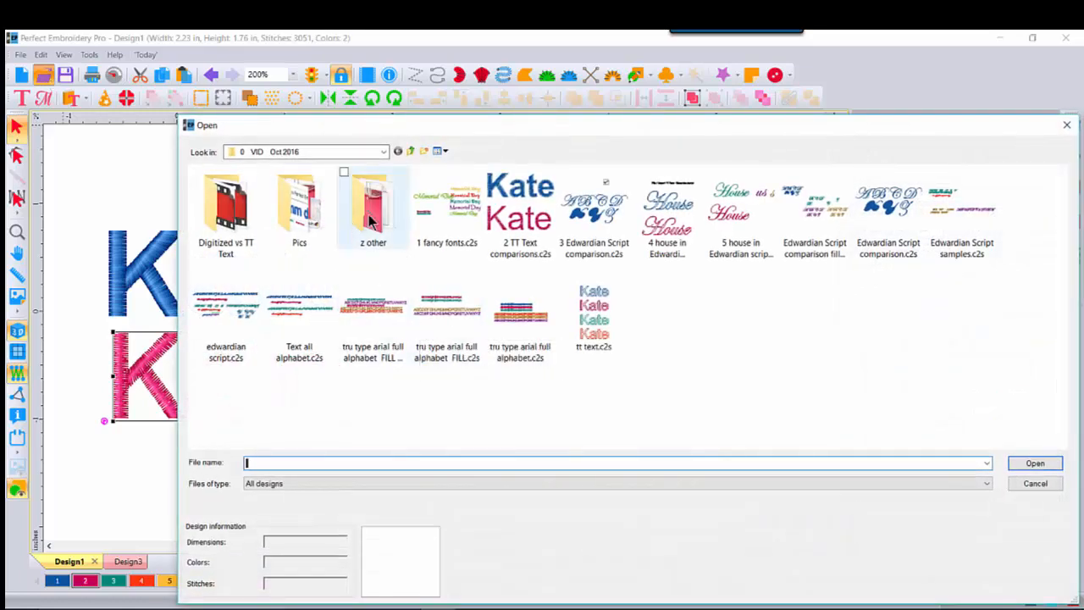
{"action": "double_click", "coordinate": [520, 205]}
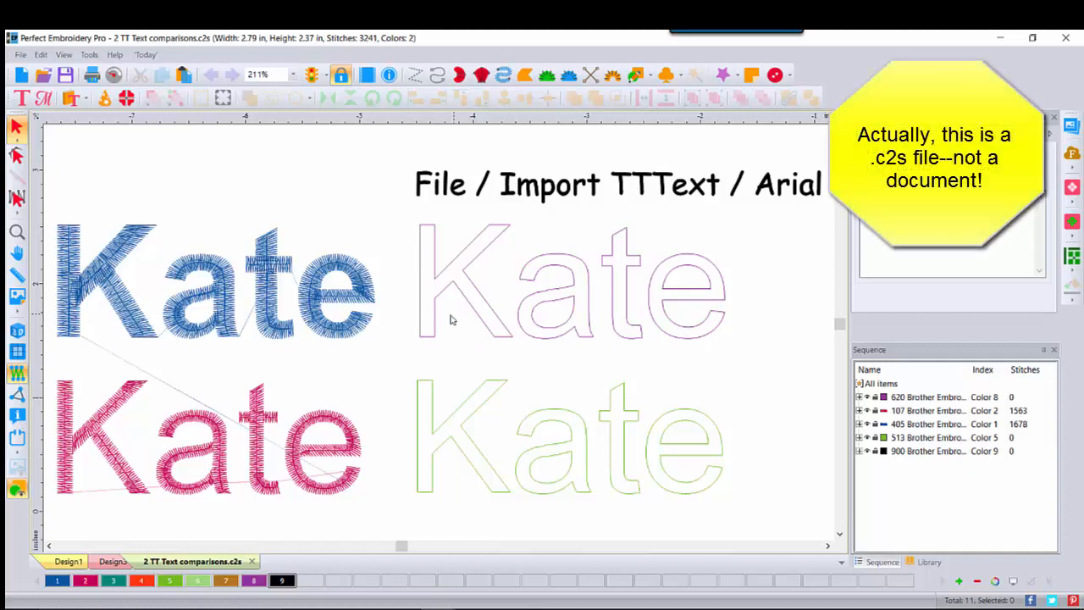
{"action": "left_click", "coordinate": [17, 332]}
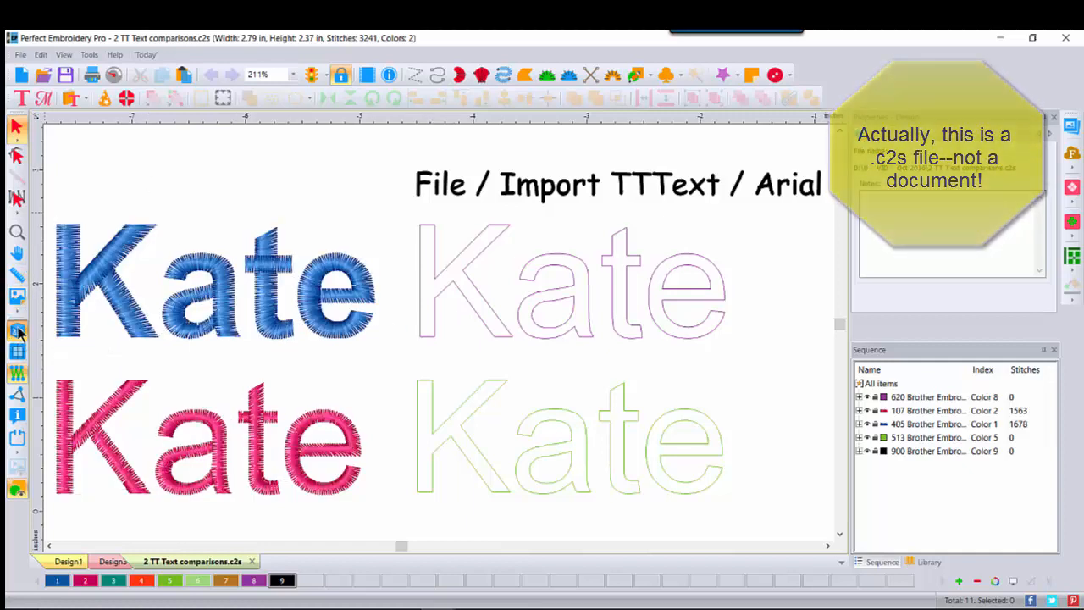
{"action": "left_click", "coordinate": [293, 74]}
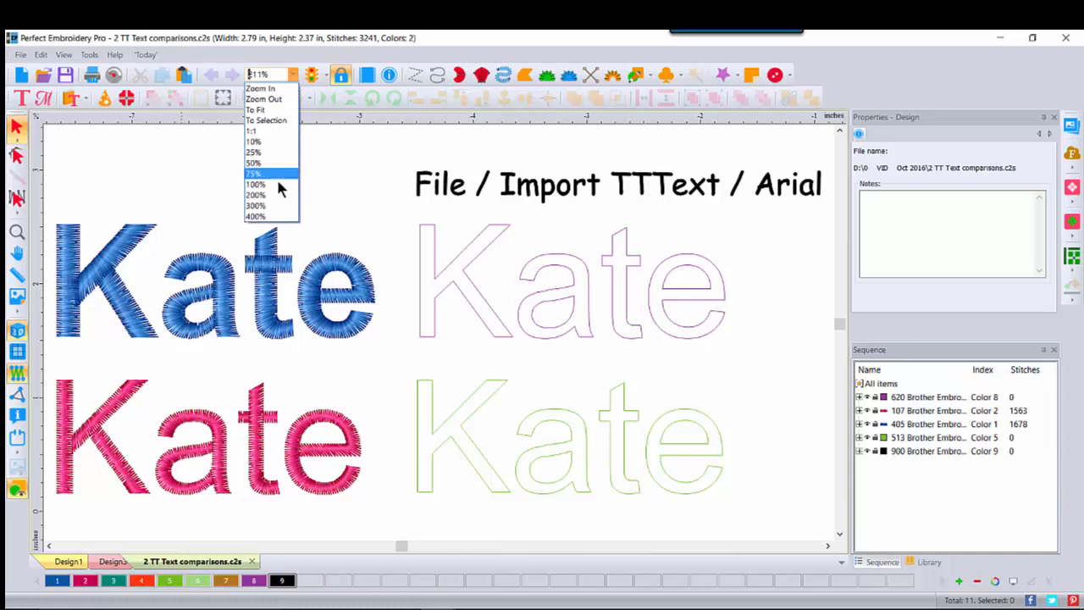
{"action": "left_click", "coordinate": [269, 185]}
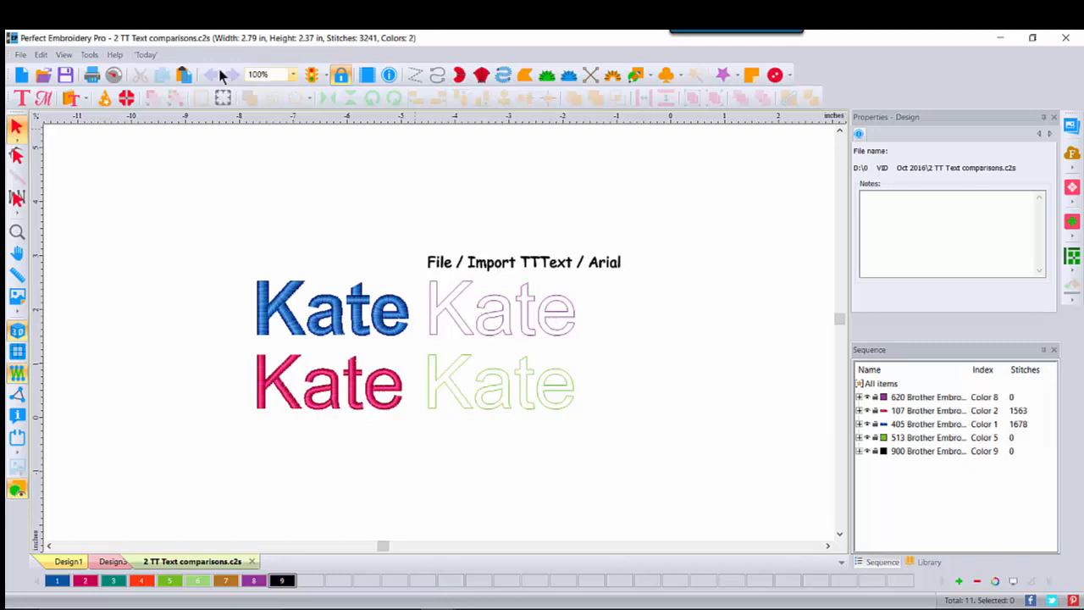
- View the Import TT Text settings, close them without importing, and enlarge the comparison lettering to 200%
{"action": "left_click", "coordinate": [21, 54]}
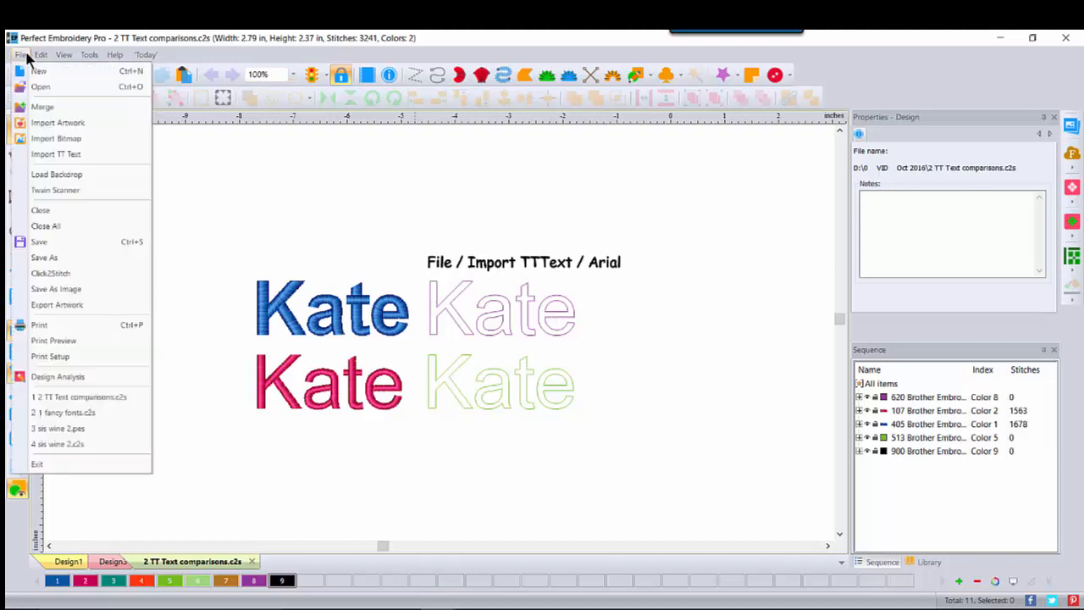
{"action": "left_click", "coordinate": [66, 154]}
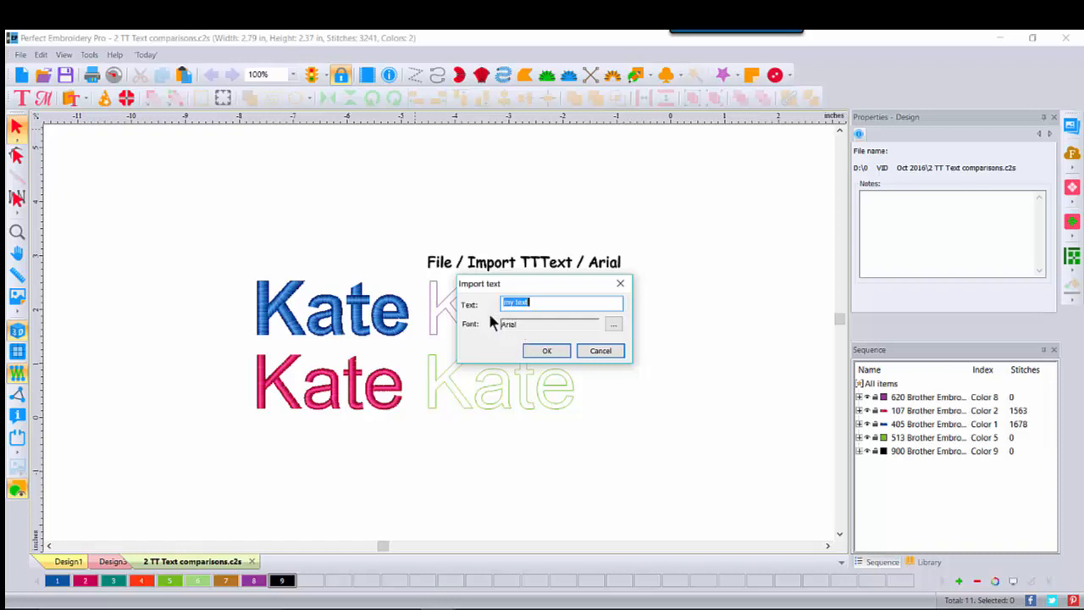
{"action": "left_click", "coordinate": [601, 351]}
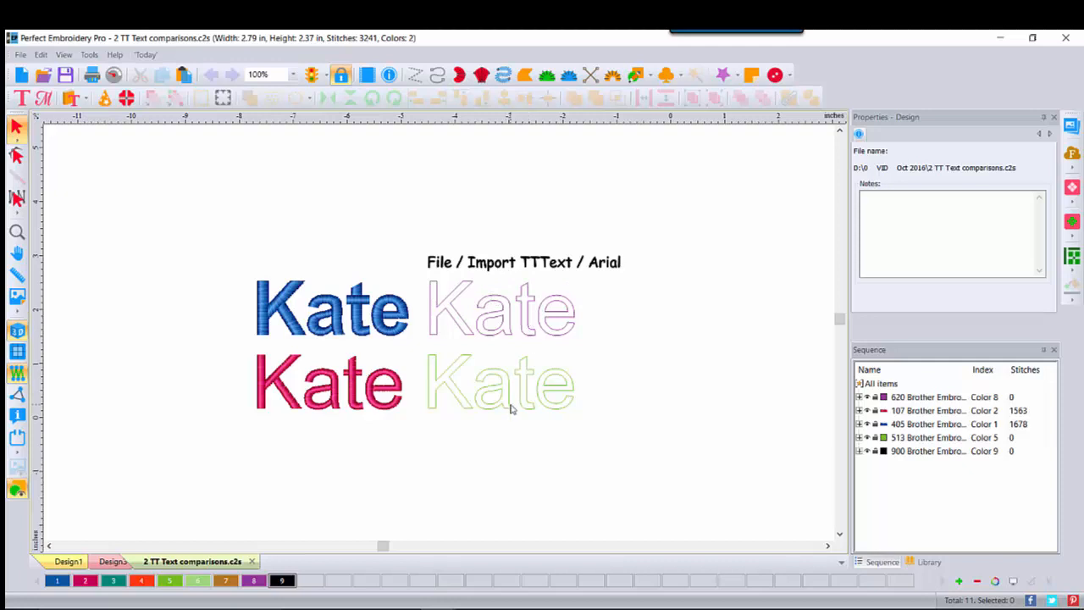
{"action": "left_click", "coordinate": [293, 75]}
{"action": "left_click", "coordinate": [271, 195]}
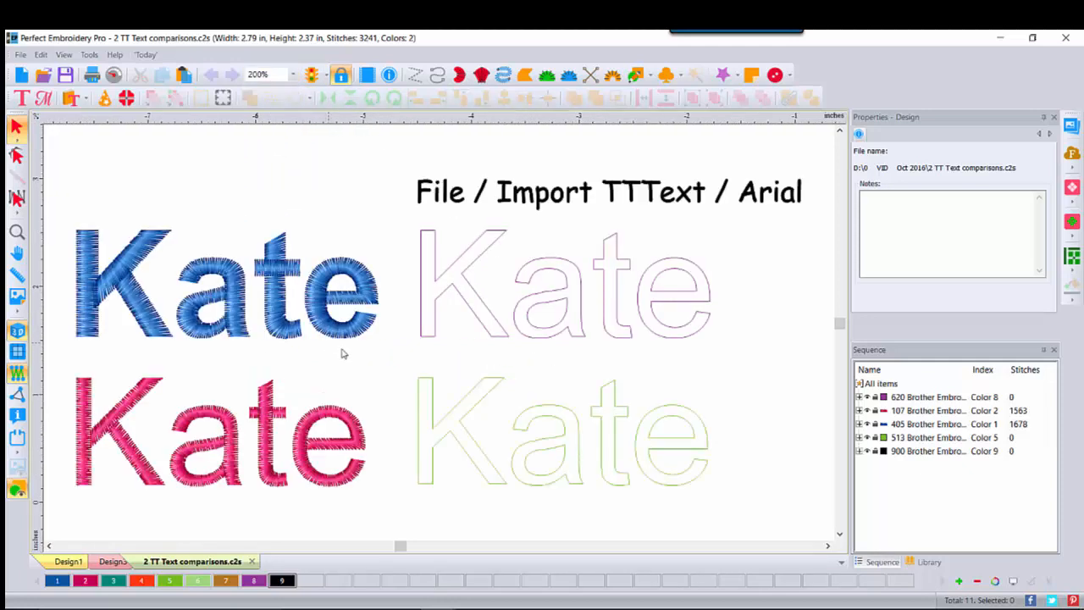
- Convert the imported purple TrueType outline lettering to Satin stitches
{"action": "left_click", "coordinate": [468, 282]}
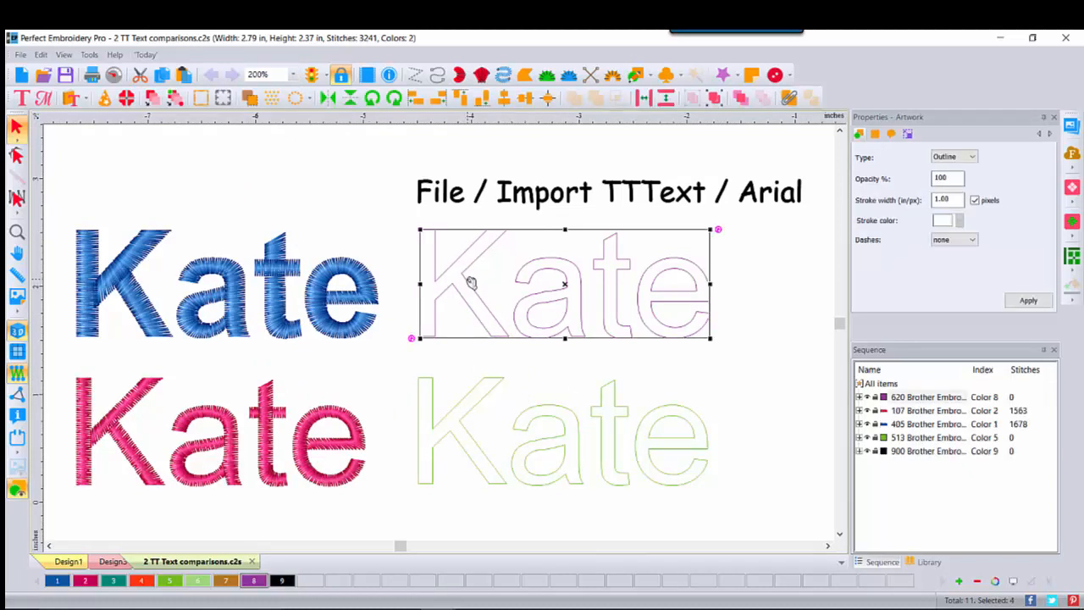
{"action": "right_click", "coordinate": [471, 282]}
{"action": "mouse_move", "coordinate": [526, 388]}
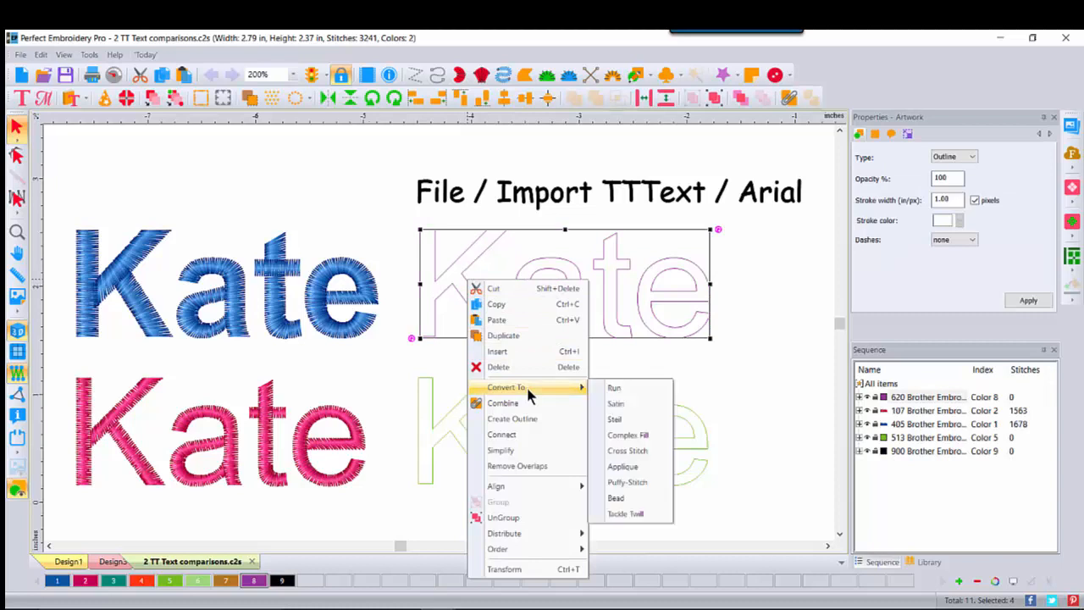
{"action": "left_click", "coordinate": [615, 405]}
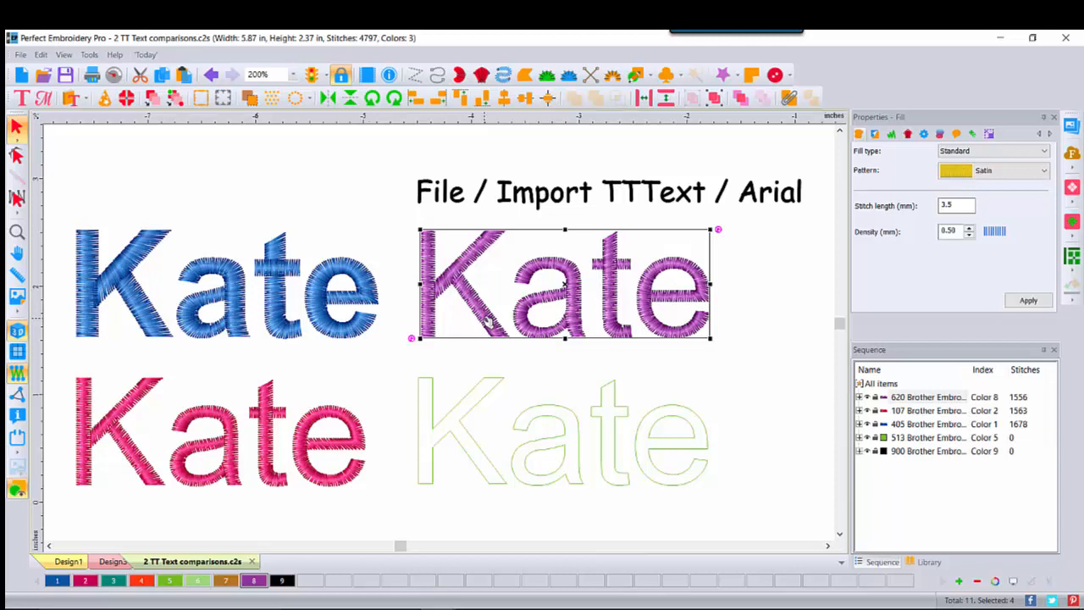
- Lay the purple satin lettering over the pink TrueType lettering and select both together
{"action": "left_click_drag", "start_coordinate": [489, 320], "coordinate": [144, 468]}
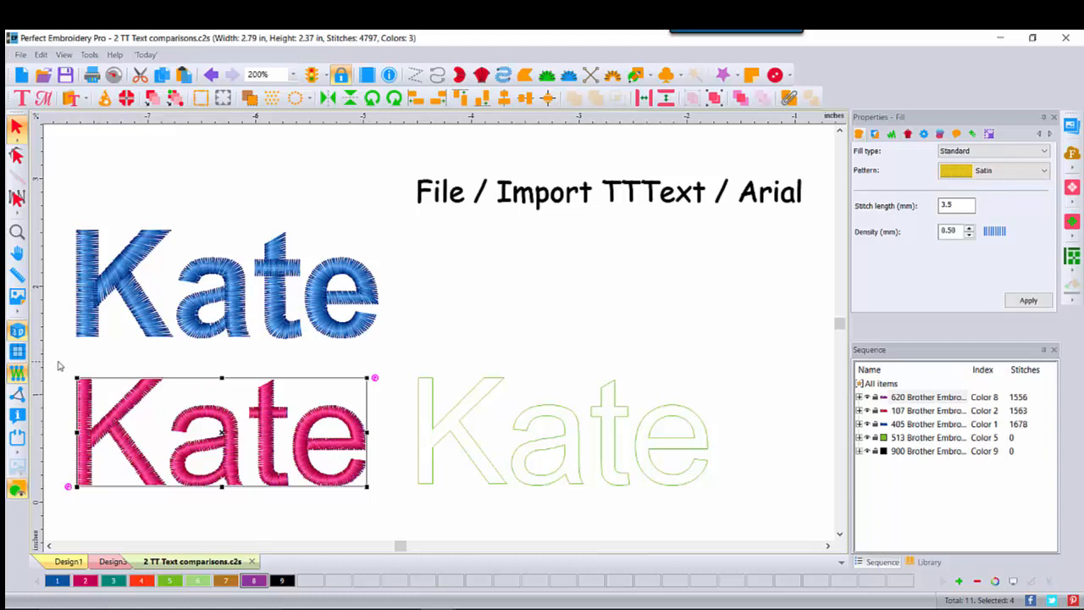
{"action": "left_click_drag", "start_coordinate": [56, 354], "coordinate": [327, 519]}
{"action": "left_click_drag", "start_coordinate": [371, 520], "coordinate": [395, 526]}
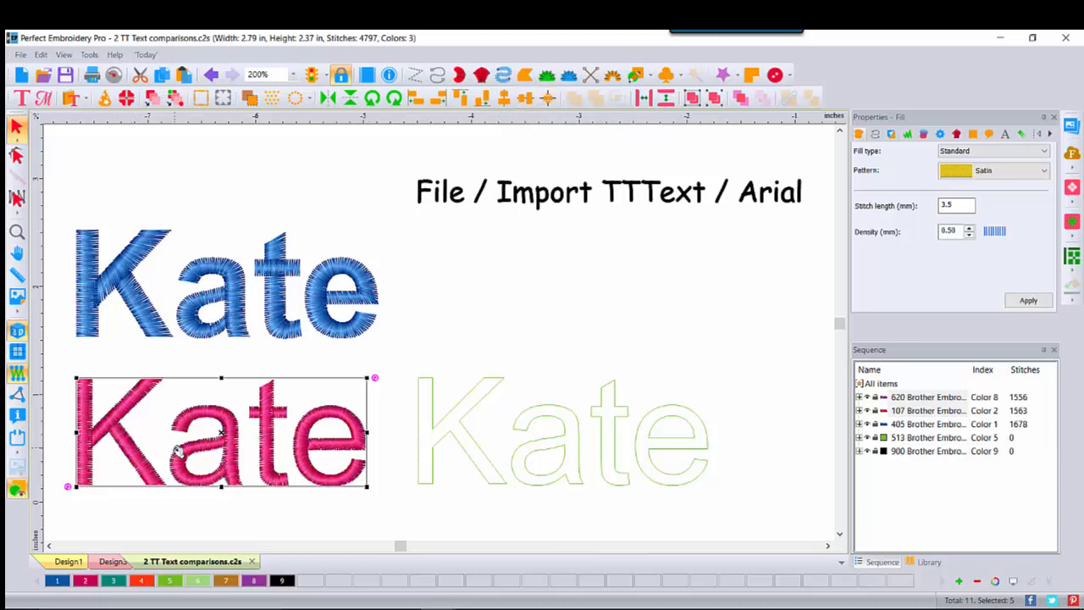
- Examine the overlapping pink and purple stitches of the letter a at high magnification
{"action": "left_click", "coordinate": [16, 232]}
{"action": "left_click", "coordinate": [199, 424]}
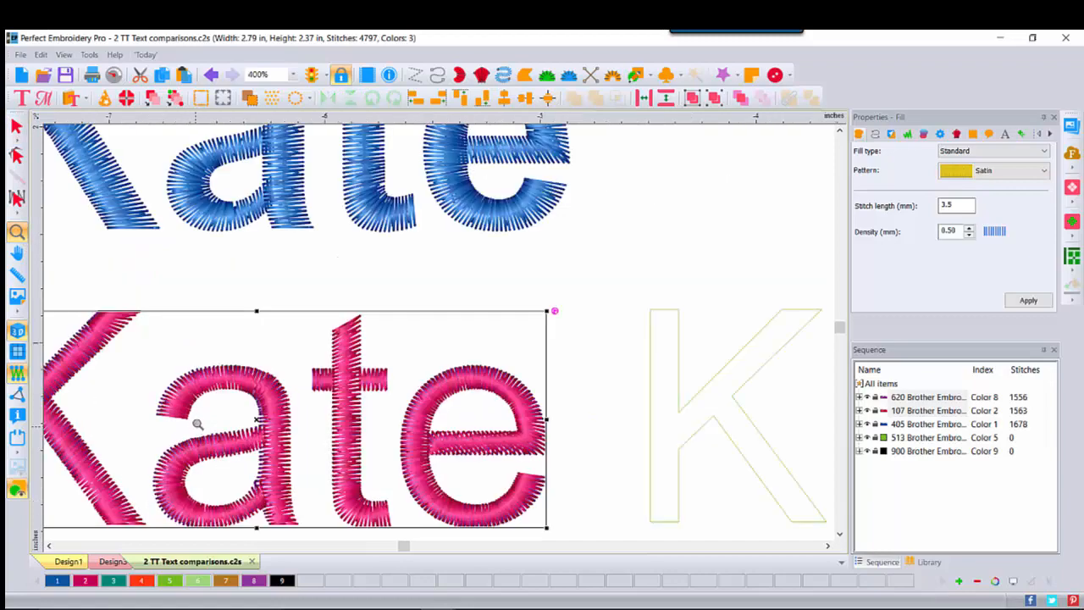
{"action": "left_click", "coordinate": [199, 422]}
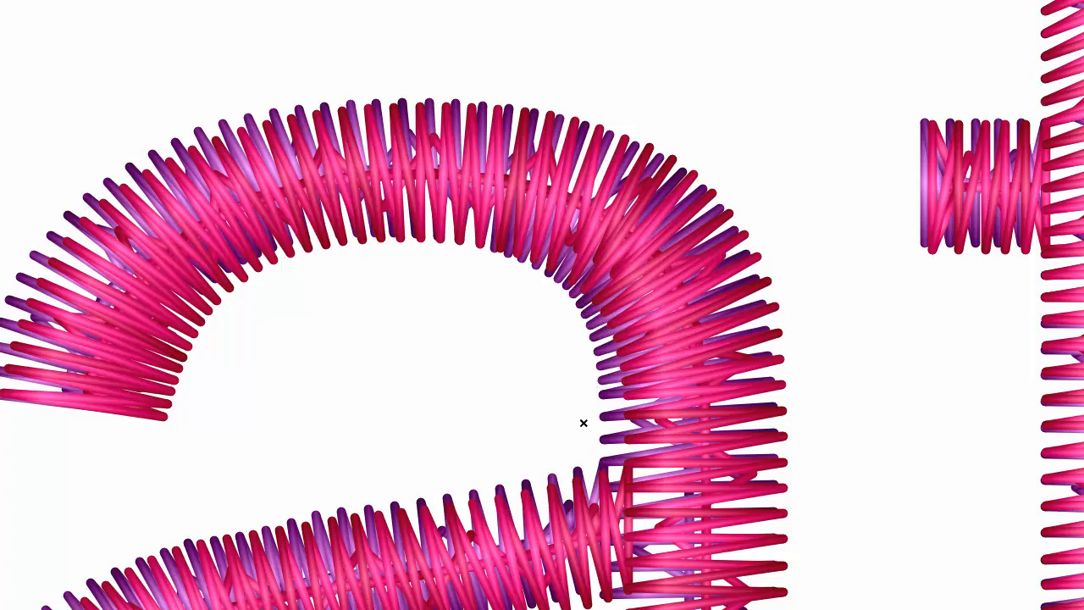
{"action": "scroll", "coordinate": [542, 305], "scroll_direction": "down", "scroll_amount": 2}
{"action": "scroll", "coordinate": [799, 415], "scroll_direction": "down", "scroll_amount": 1}
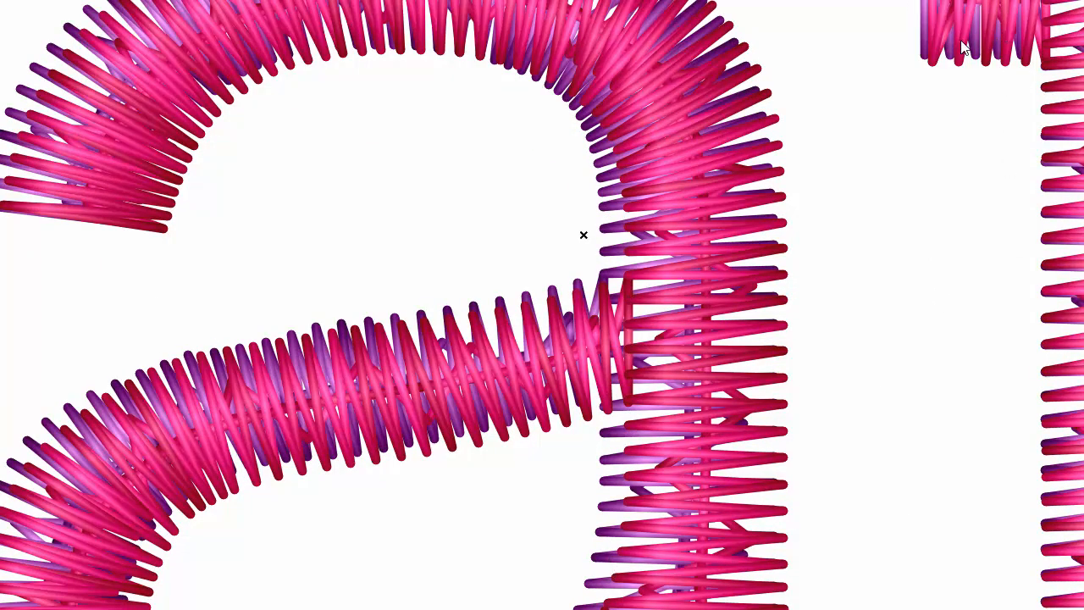
{"action": "scroll", "coordinate": [542, 305], "scroll_direction": "right", "scroll_amount": 2}
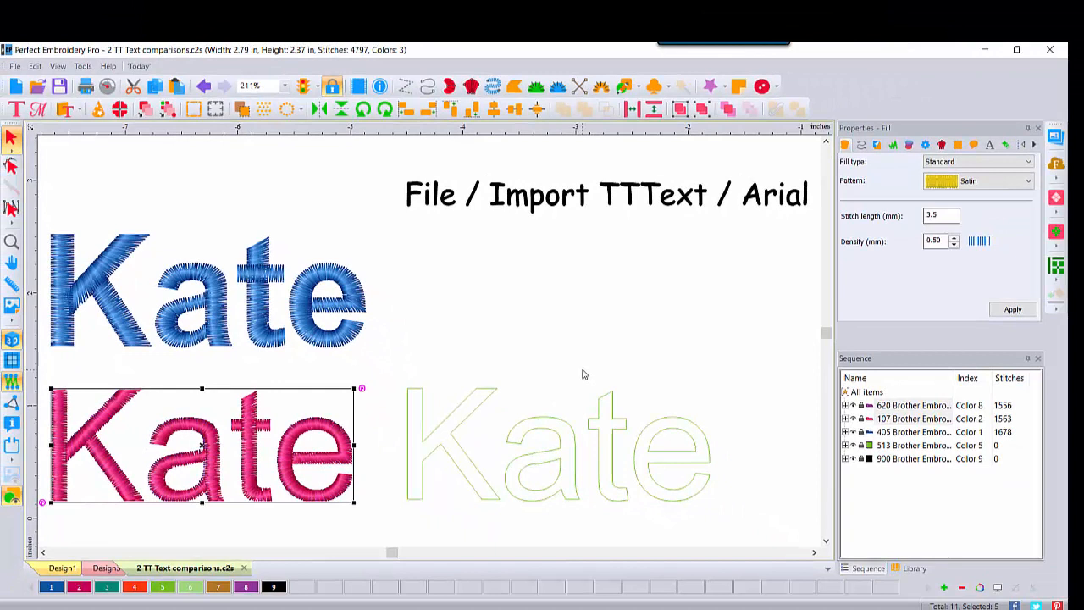
- Move the purple satin lettering back above the green outline, and select the pink and purple lettering in turn to compare their properties
{"action": "left_click", "coordinate": [370, 424]}
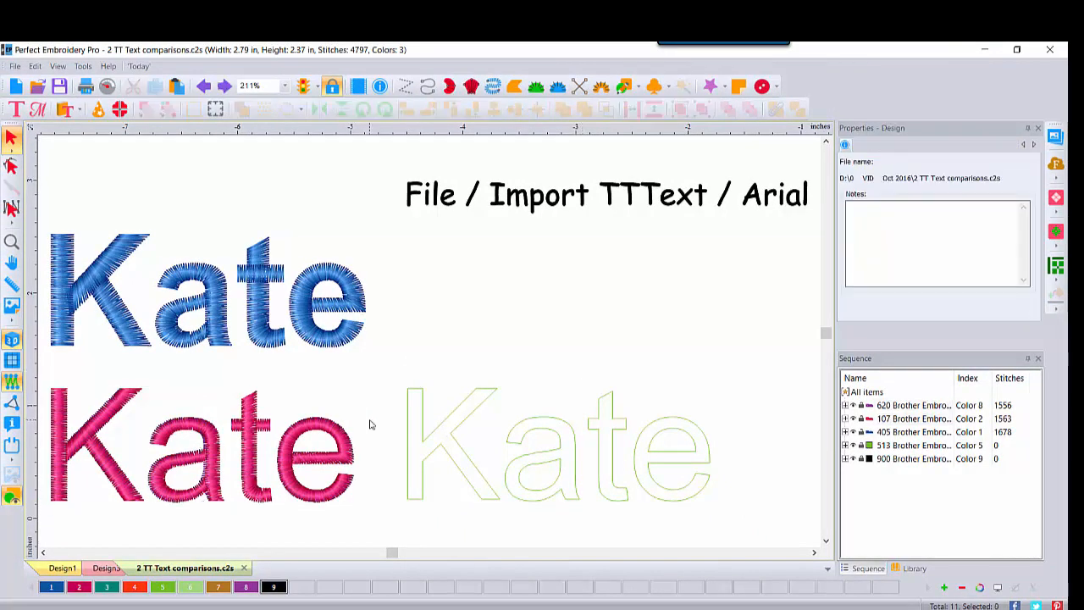
{"action": "left_click", "coordinate": [878, 411]}
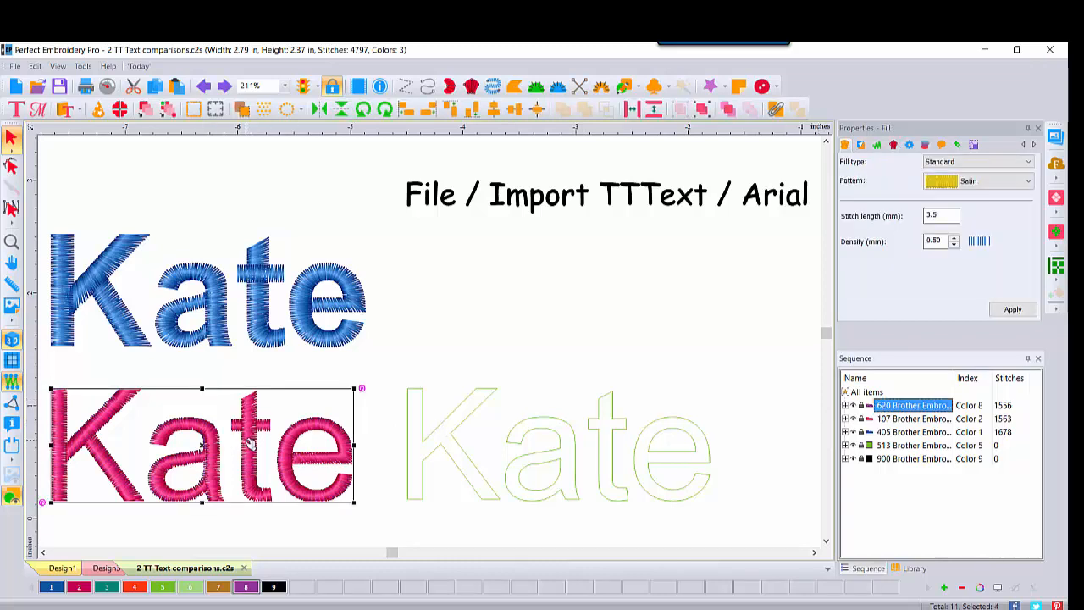
{"action": "left_click_drag", "start_coordinate": [347, 397], "coordinate": [711, 256]}
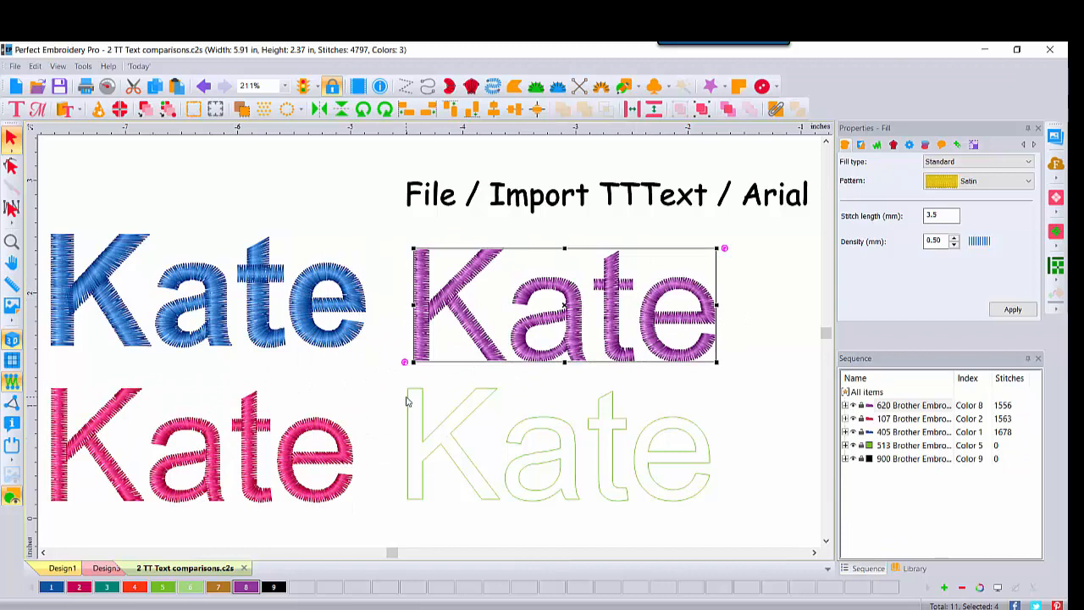
{"action": "left_click", "coordinate": [213, 457]}
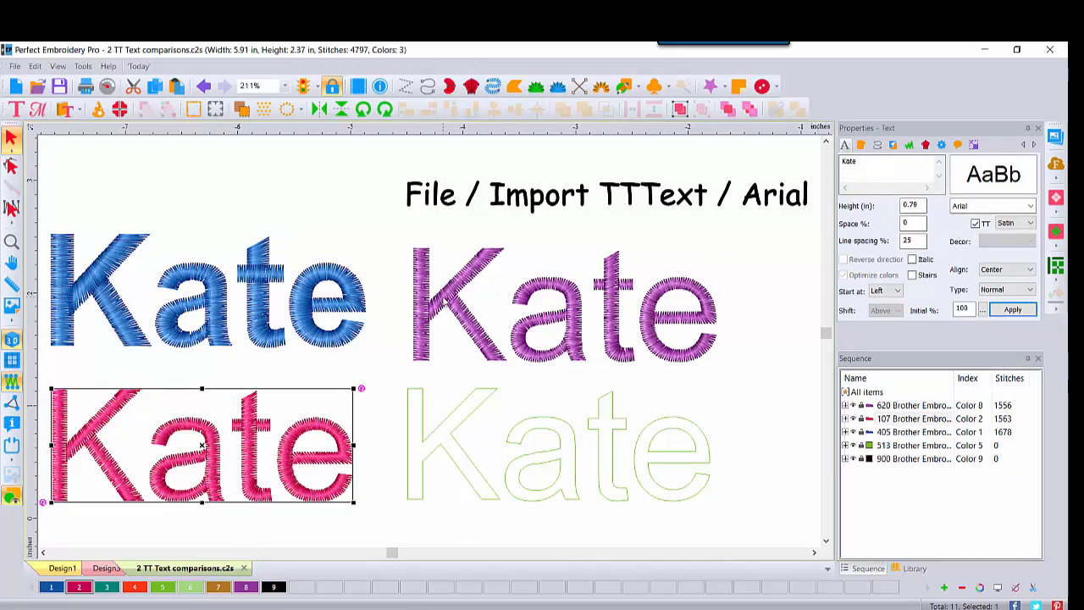
{"action": "left_click", "coordinate": [447, 302]}
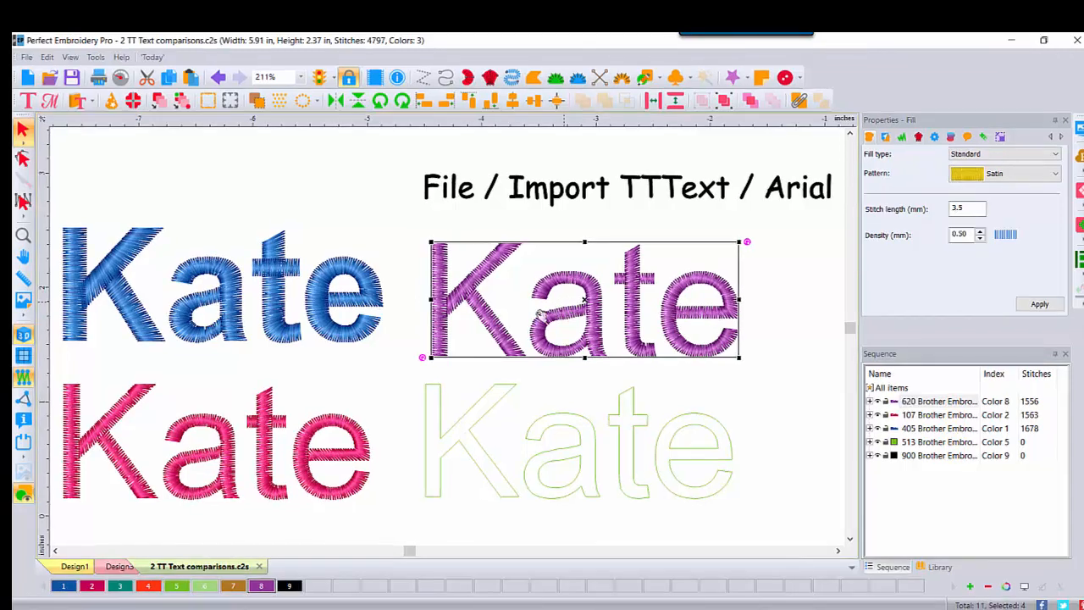
- Convert the imported green outline lettering to Complex Fill
{"action": "left_click", "coordinate": [440, 422]}
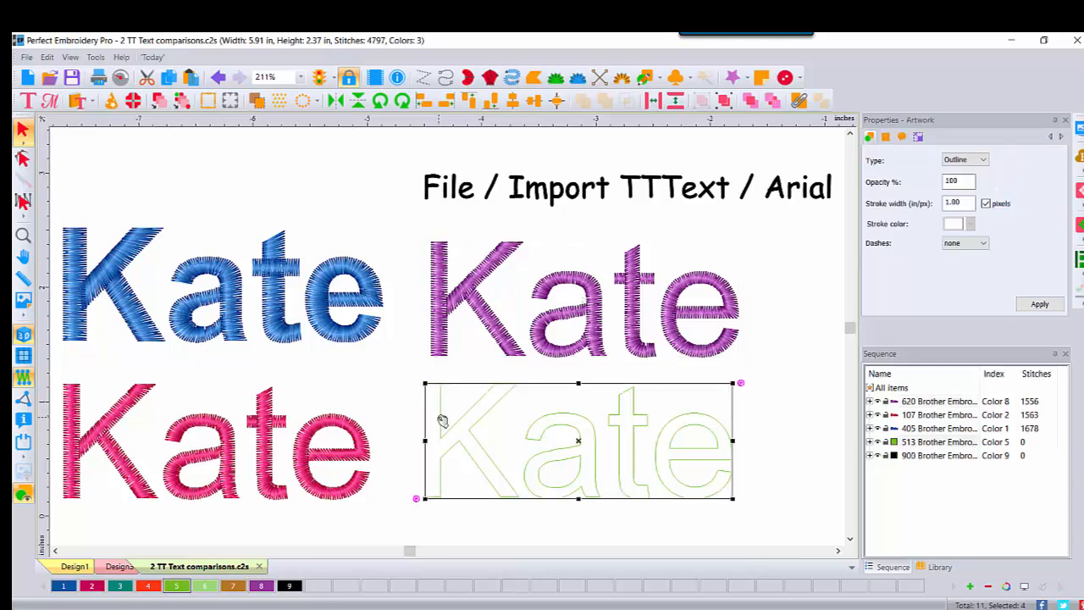
{"action": "right_click", "coordinate": [441, 422]}
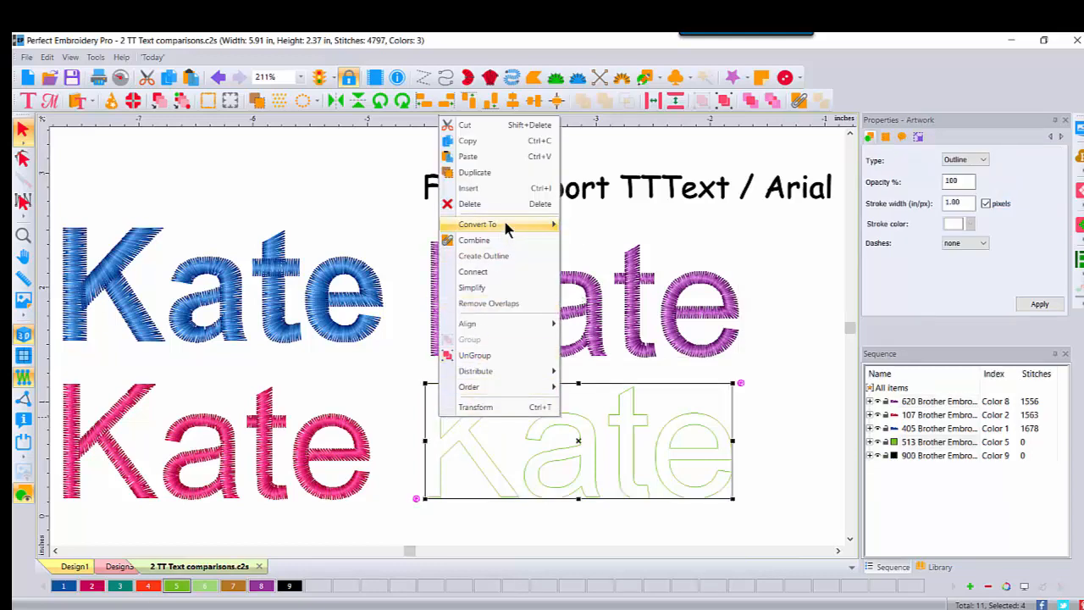
{"action": "mouse_move", "coordinate": [503, 216]}
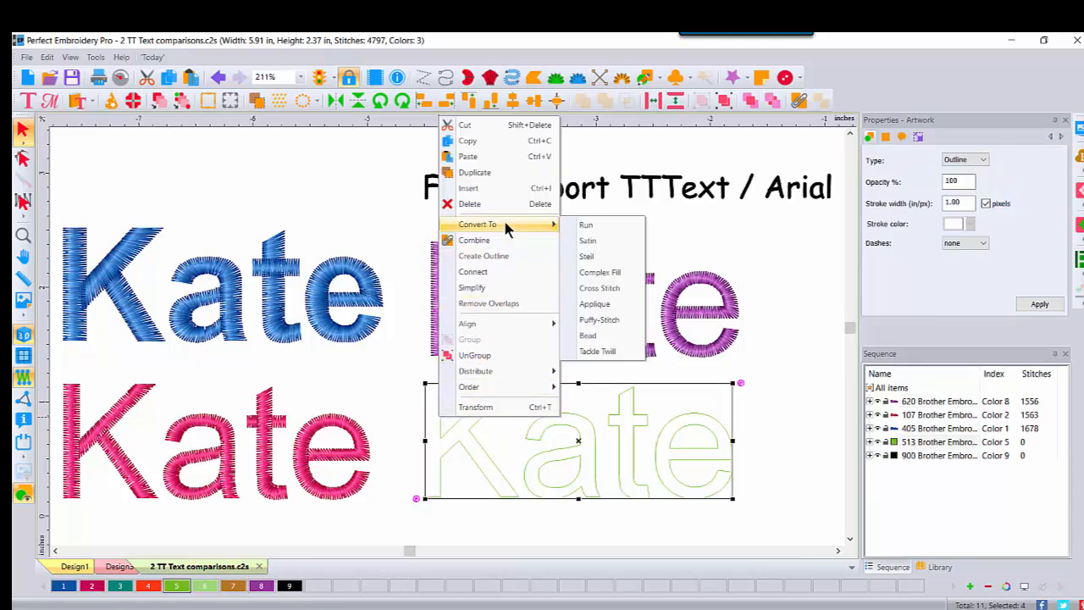
{"action": "left_click", "coordinate": [600, 274]}
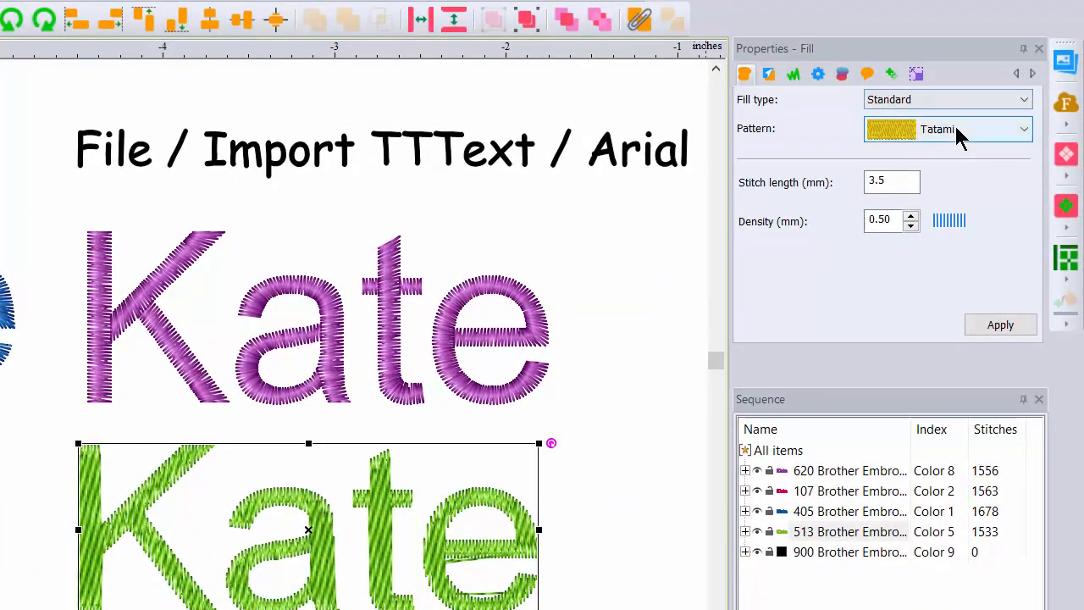
- Apply the Satin pattern to the green complex fill lettering and deselect it
{"action": "left_click", "coordinate": [1025, 131]}
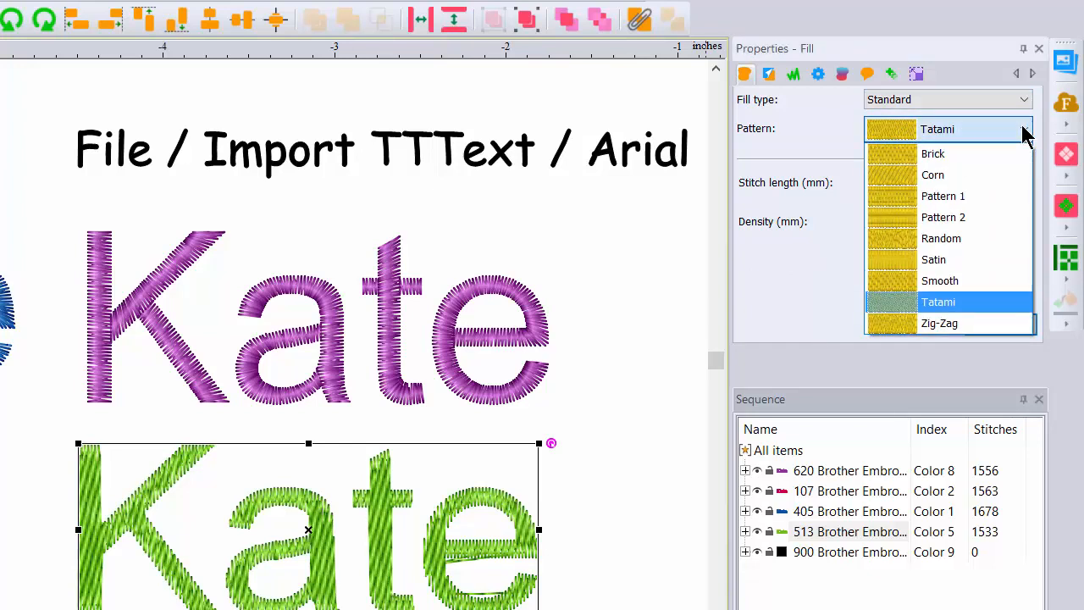
{"action": "left_click", "coordinate": [919, 266]}
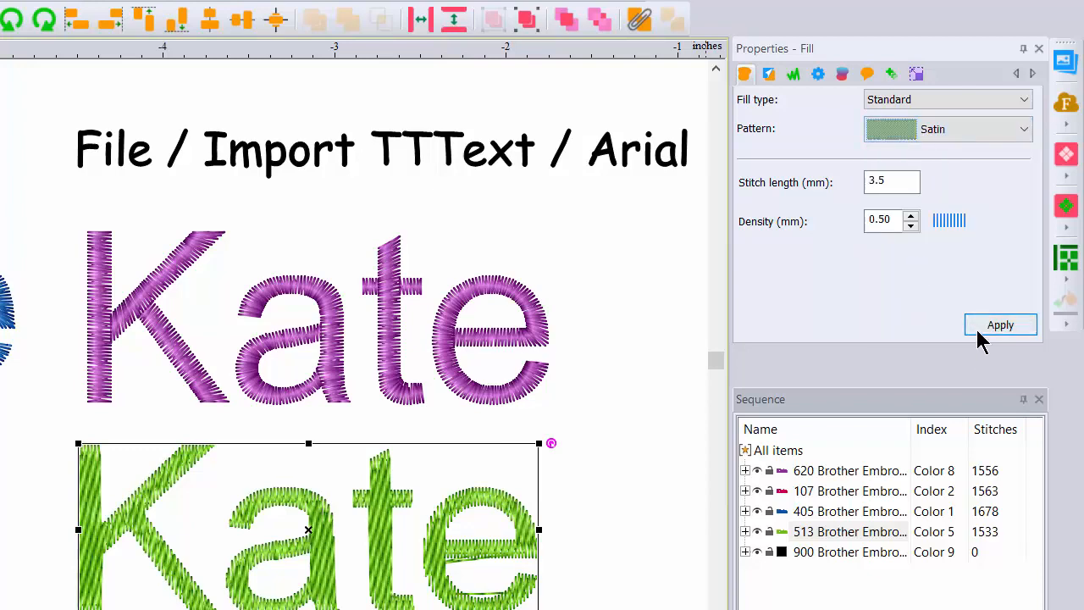
{"action": "left_click", "coordinate": [978, 326]}
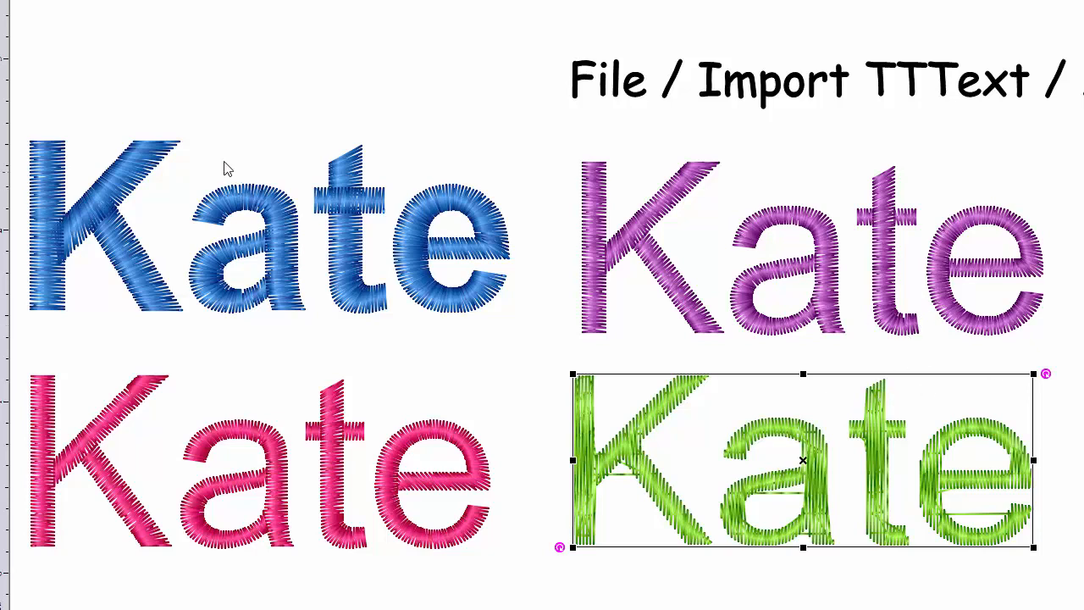
{"action": "key", "text": "Escape"}
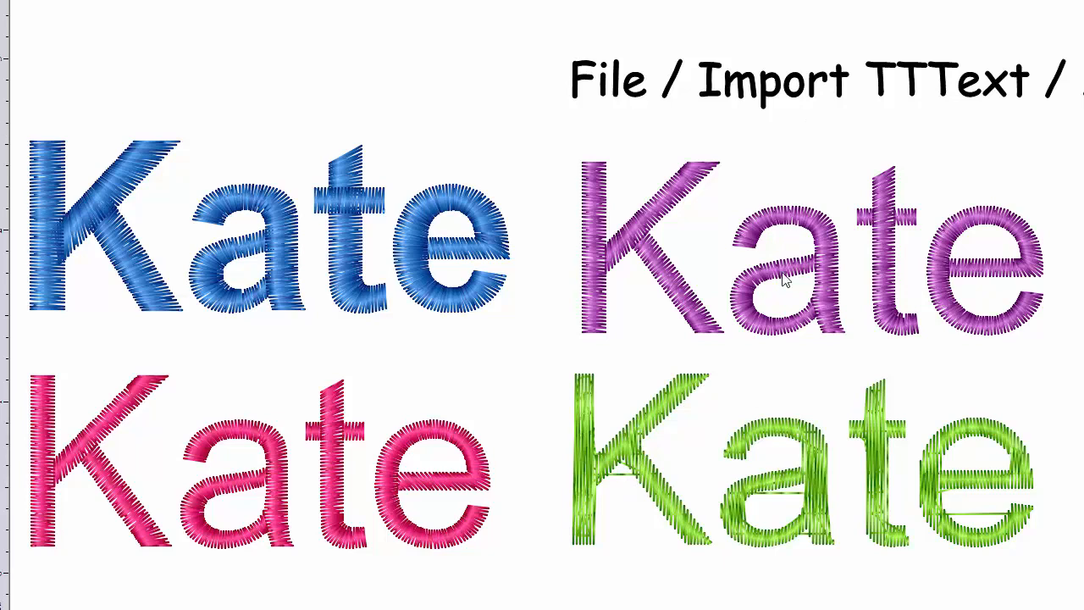
- Select the purple lettering and compare its satin stitches with the green lettering at 400% zoom
{"action": "left_click", "coordinate": [694, 320]}
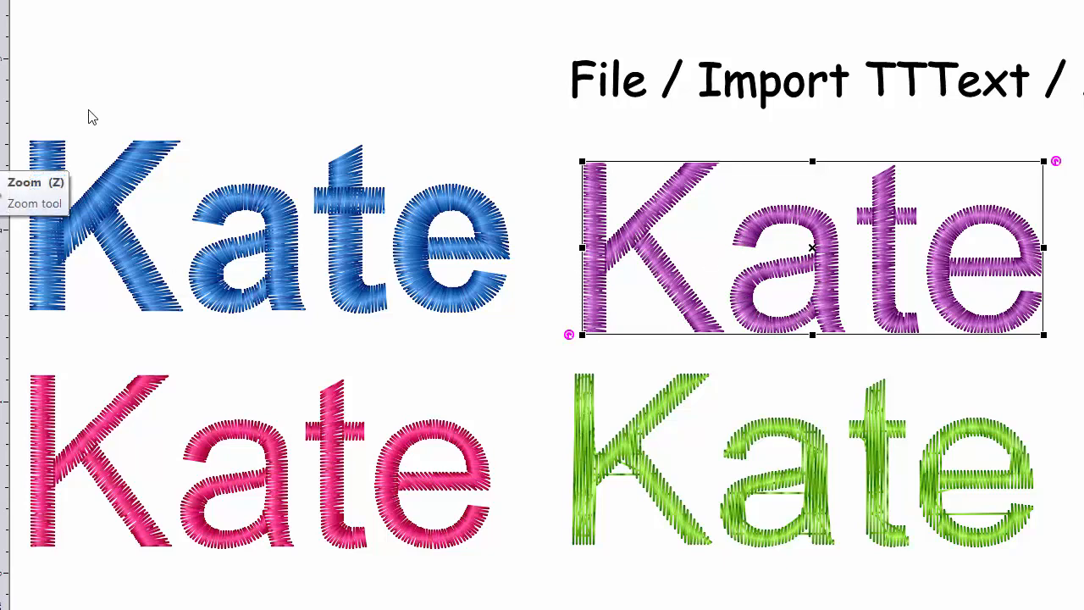
{"action": "left_click", "coordinate": [330, 0]}
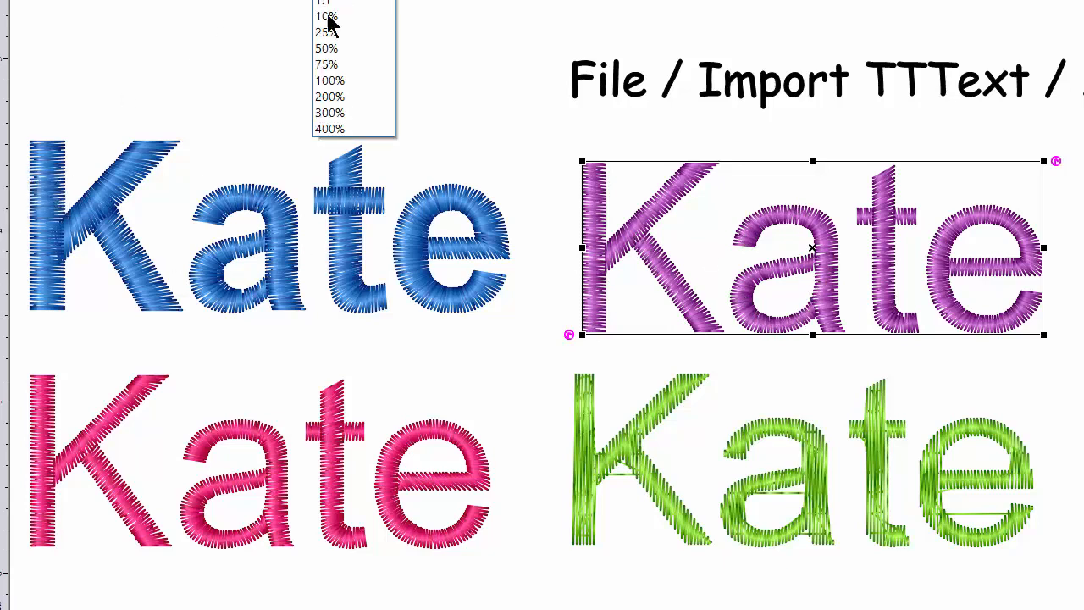
{"action": "left_click", "coordinate": [339, 98]}
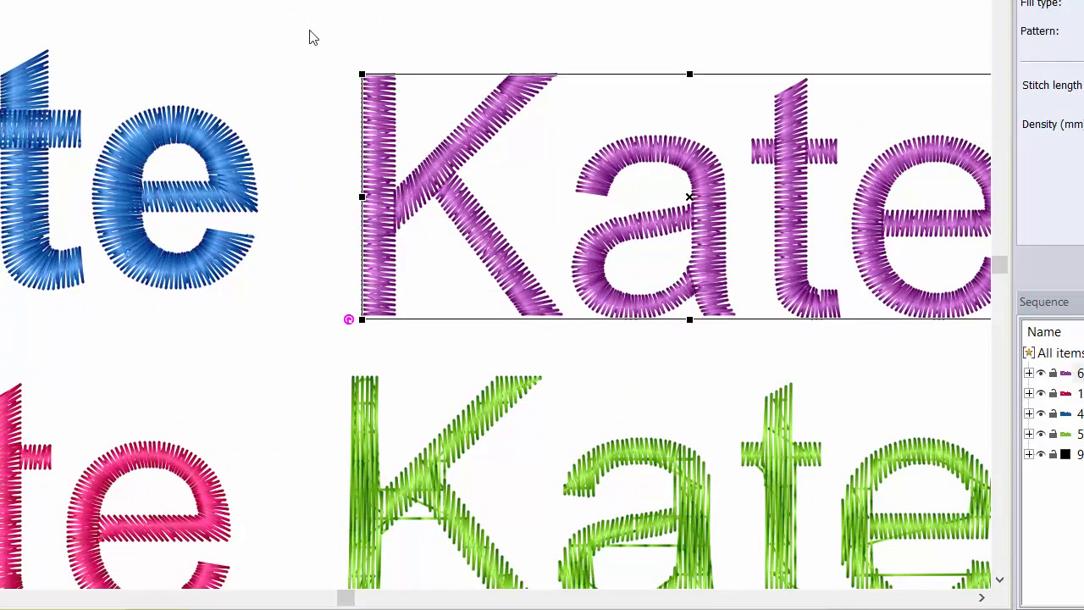
{"action": "left_click", "coordinate": [175, 0]}
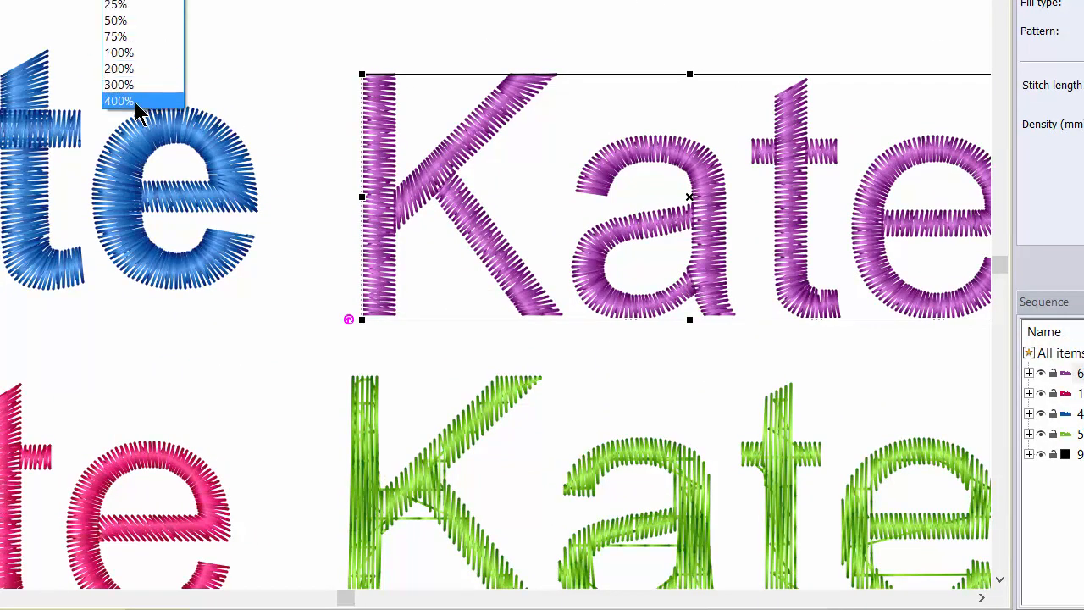
{"action": "left_click", "coordinate": [136, 102]}
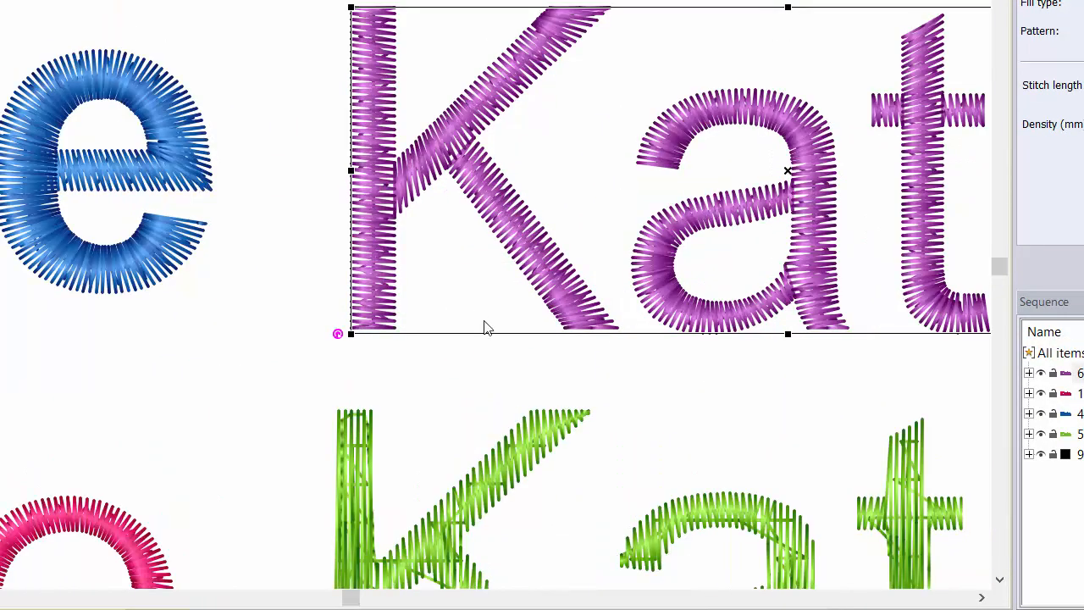
{"action": "left_click", "coordinate": [983, 600]}
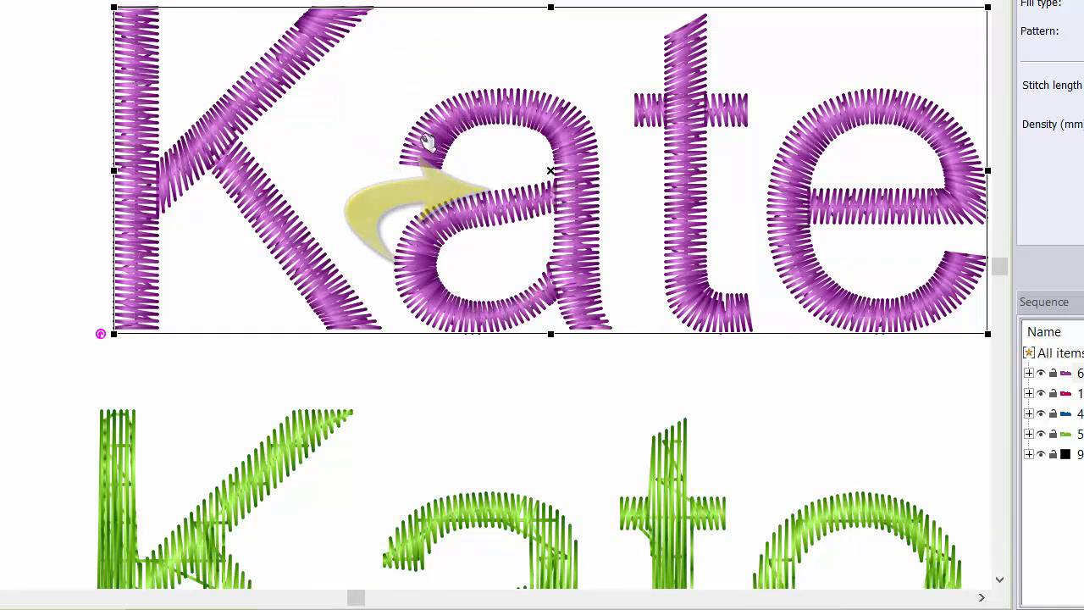
{"action": "left_click", "coordinate": [550, 171]}
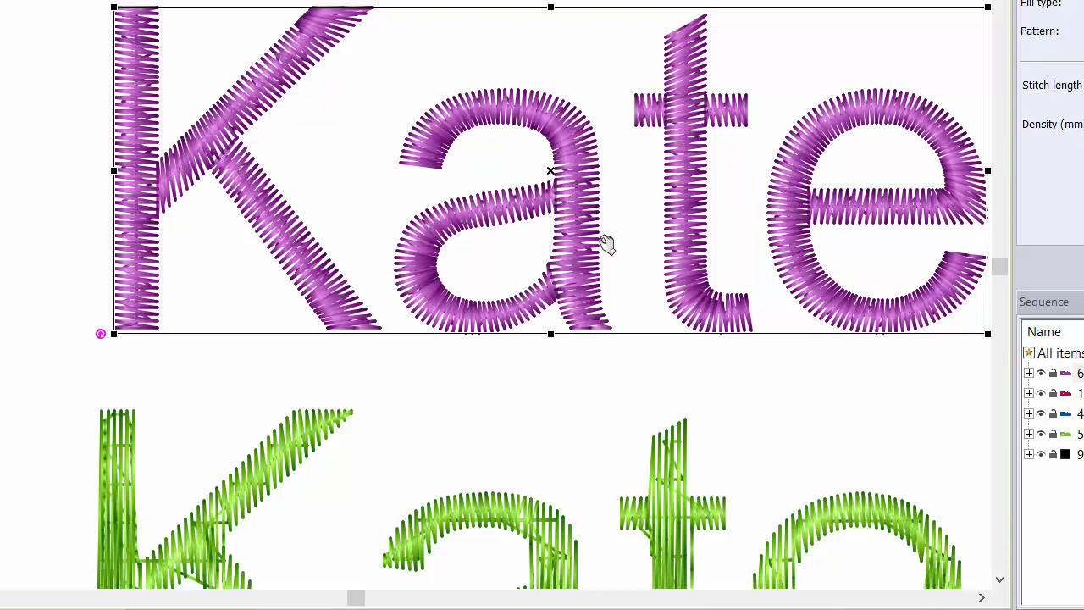
{"action": "left_click", "coordinate": [999, 582]}
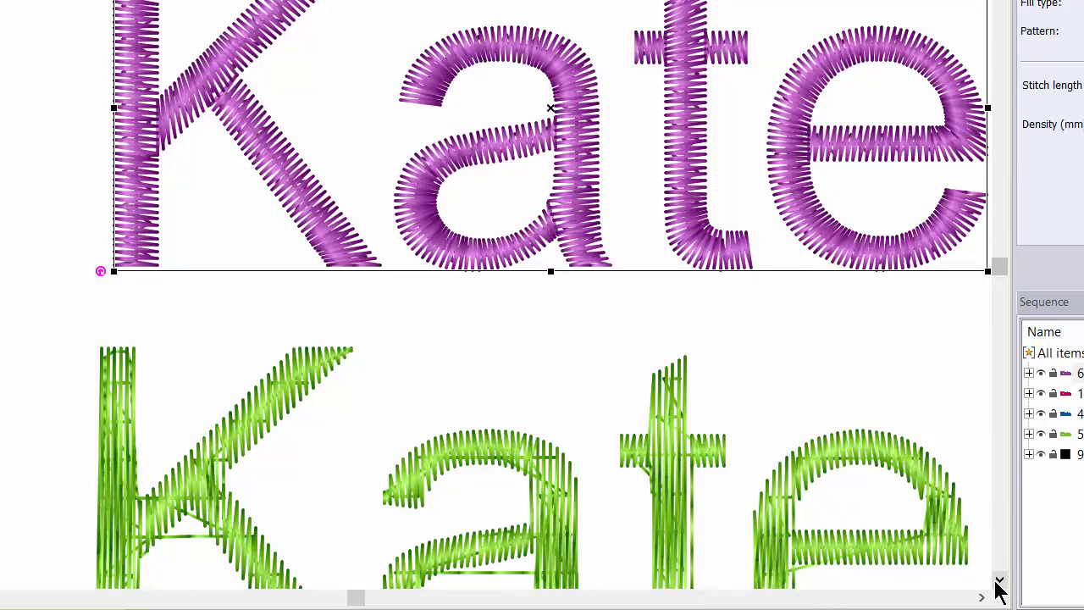
{"action": "left_click", "coordinate": [998, 582]}
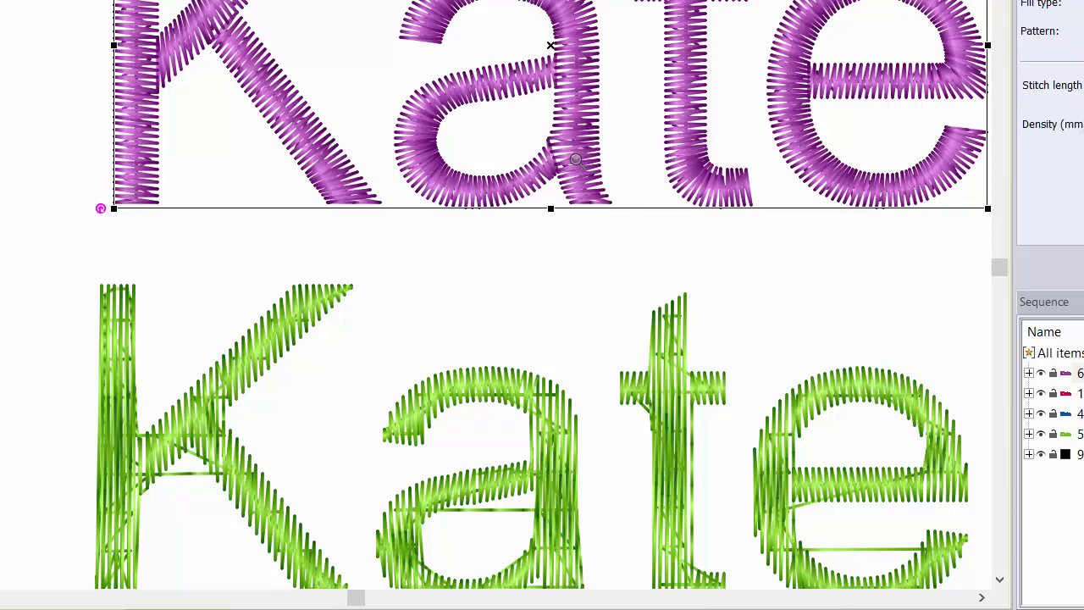
- Display the outline nodes and angle lines of the purple letter a with the Shape tool at 1600% zoom
{"action": "scroll", "coordinate": [578, 161], "scroll_direction": "up", "scroll_amount": 2}
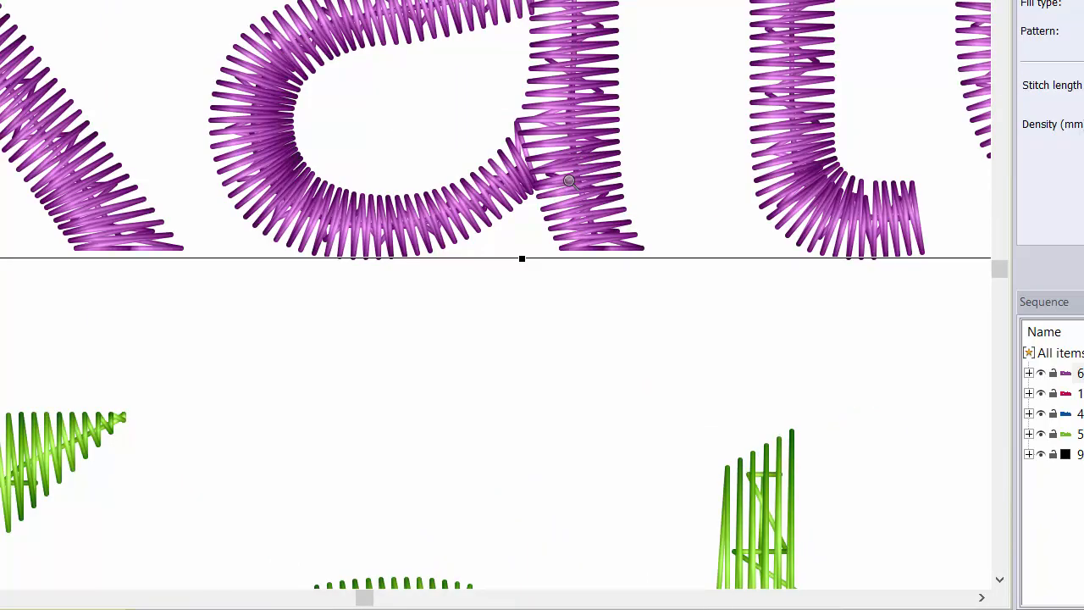
{"action": "left_click", "coordinate": [569, 181]}
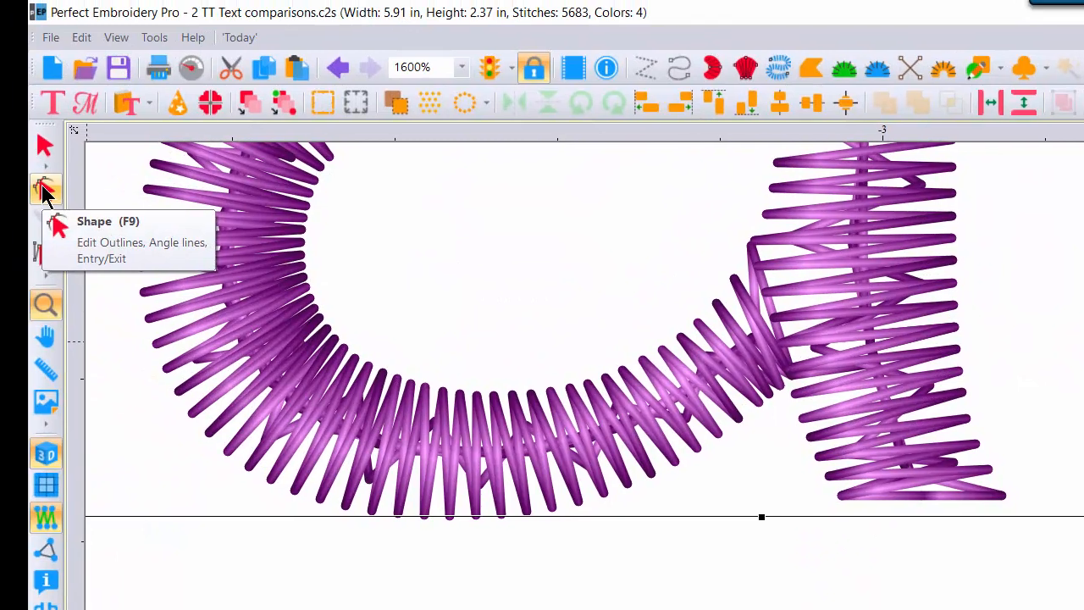
{"action": "left_click", "coordinate": [44, 190]}
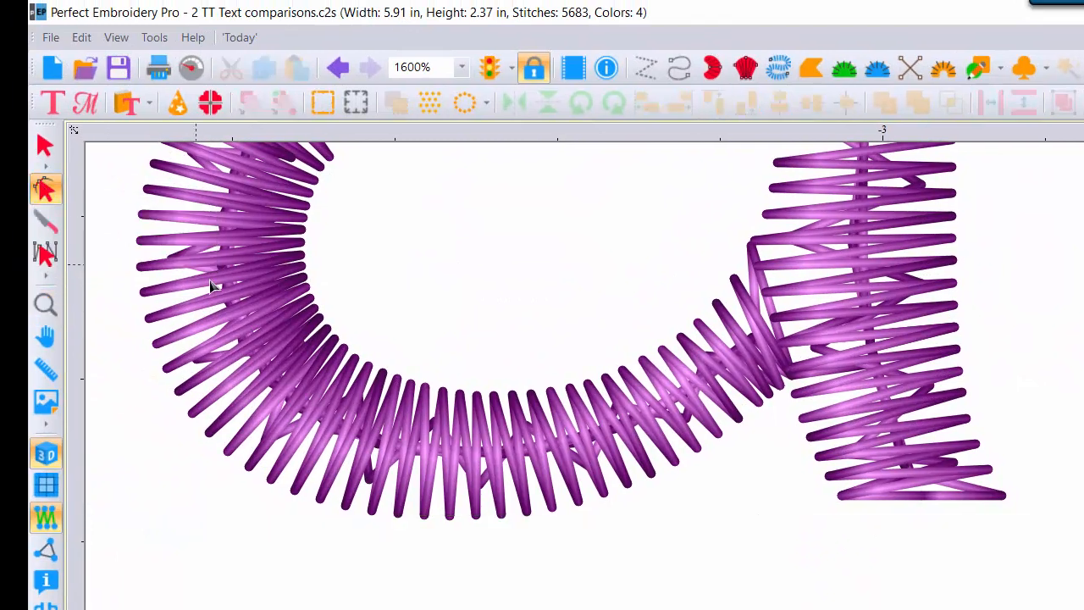
{"action": "left_click", "coordinate": [303, 262]}
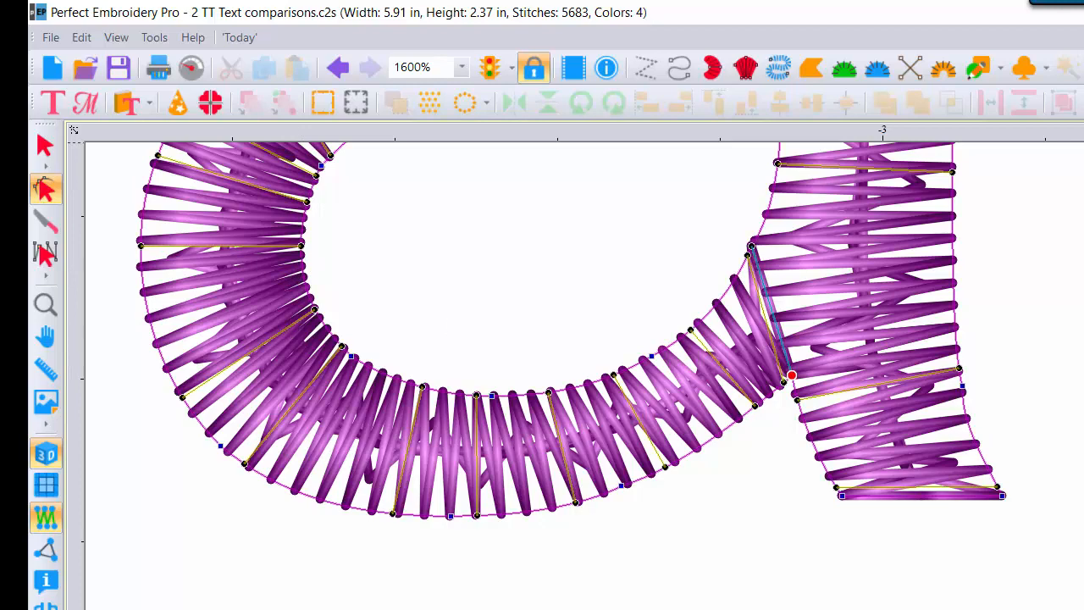
- Compare the purple letter a with the green one and display the green letter's outline nodes and angle line with the Shape tool
{"action": "scroll", "coordinate": [542, 373], "scroll_direction": "up", "scroll_amount": 5}
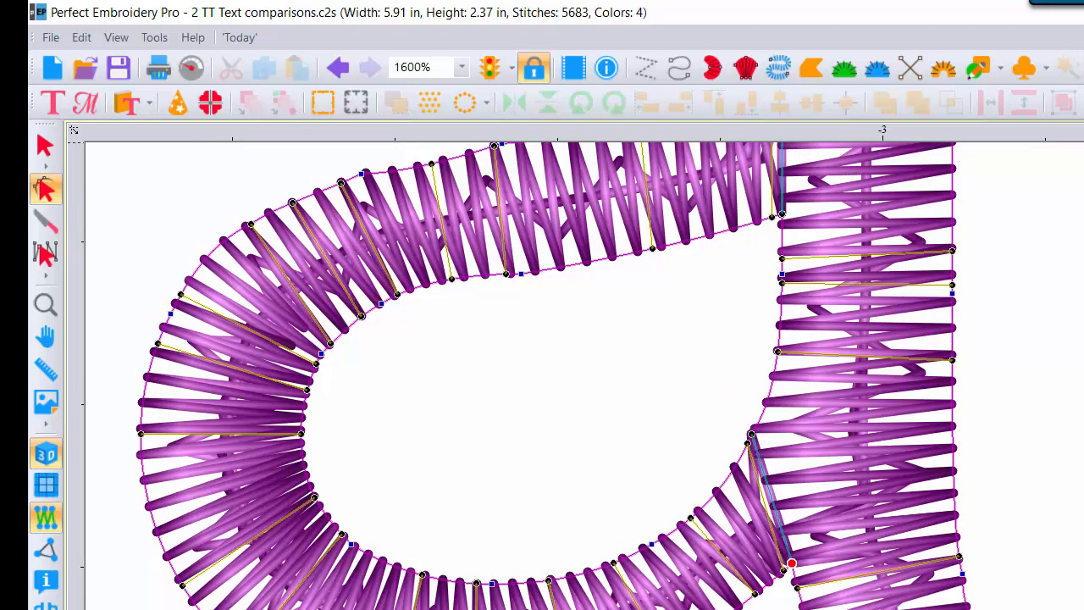
{"action": "scroll", "coordinate": [963, 246], "scroll_direction": "up", "scroll_amount": 1}
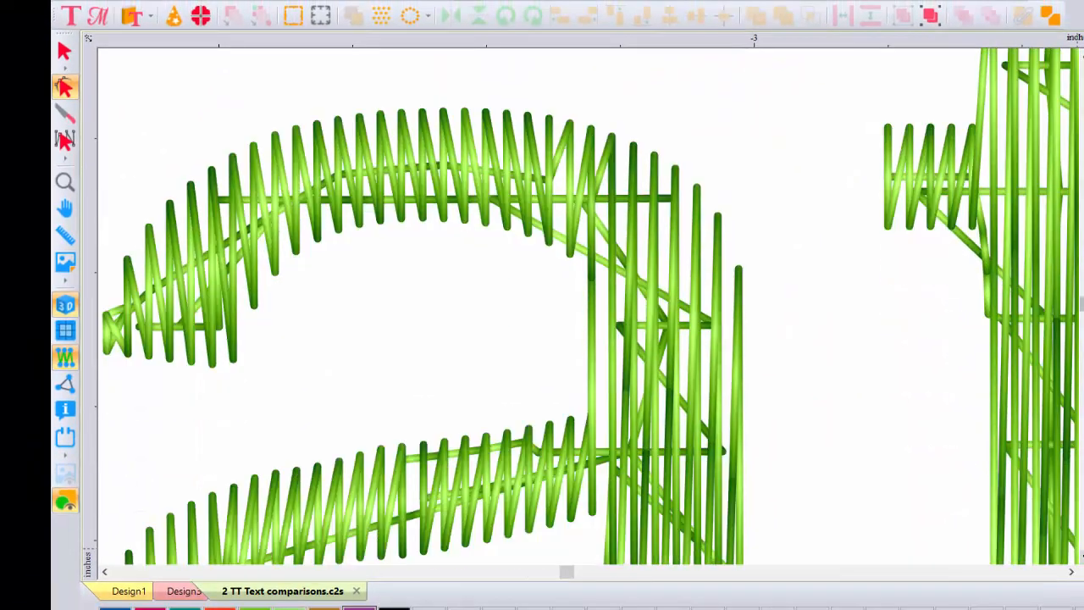
{"action": "scroll", "coordinate": [590, 305], "scroll_direction": "down", "scroll_amount": 2}
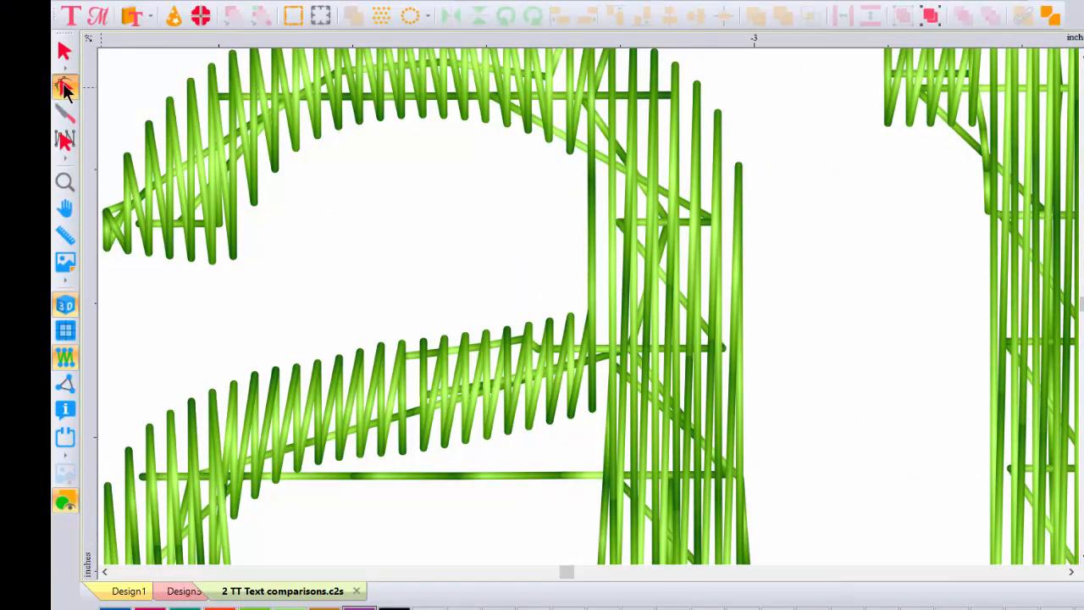
{"action": "left_click", "coordinate": [65, 89]}
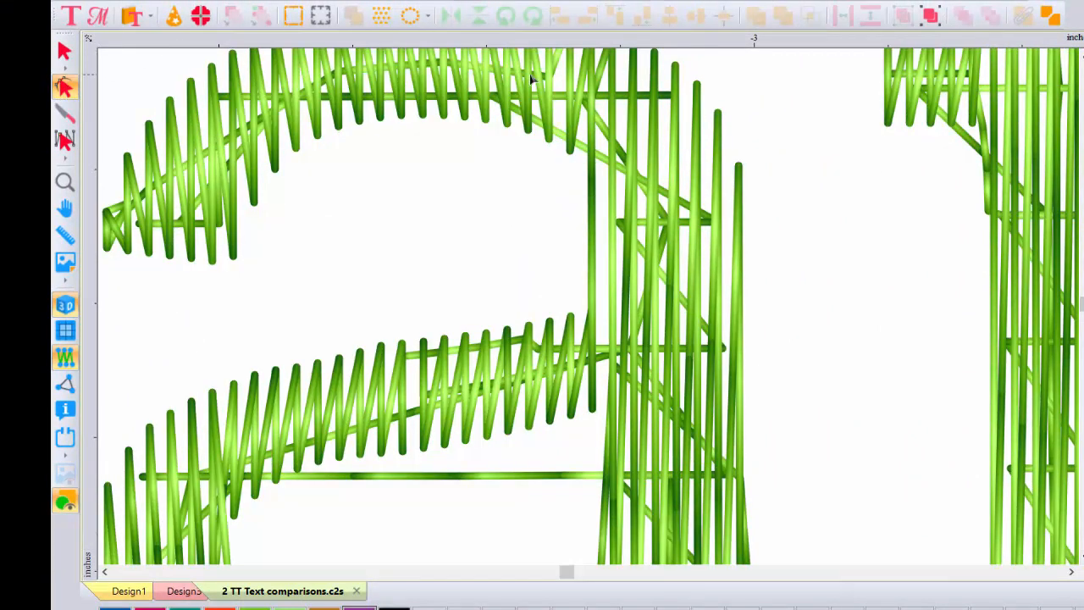
{"action": "left_click", "coordinate": [700, 92]}
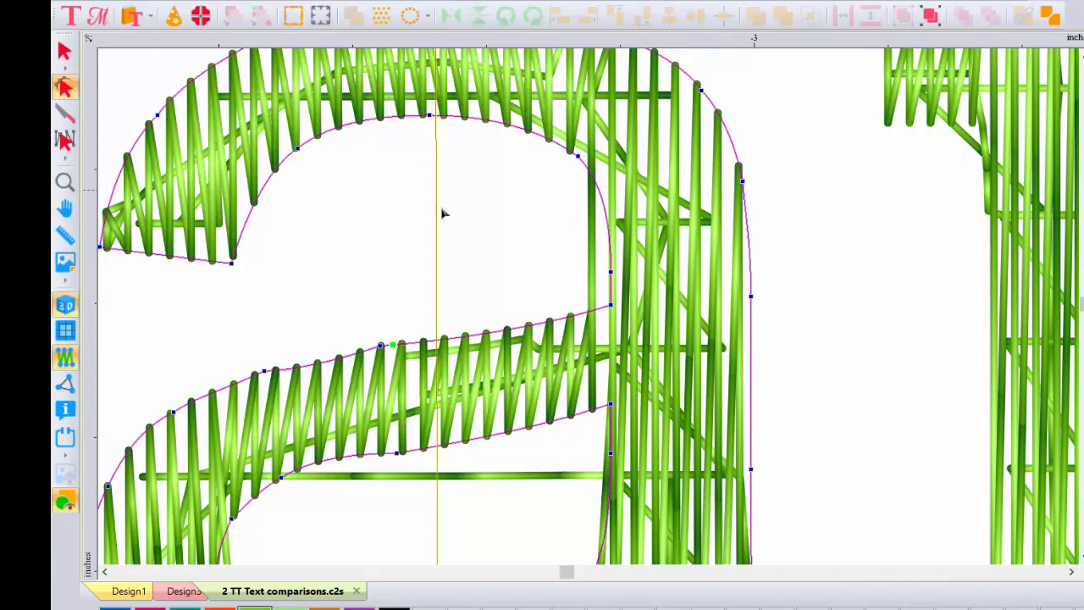
{"action": "left_click", "coordinate": [63, 185]}
{"action": "right_click", "coordinate": [433, 189]}
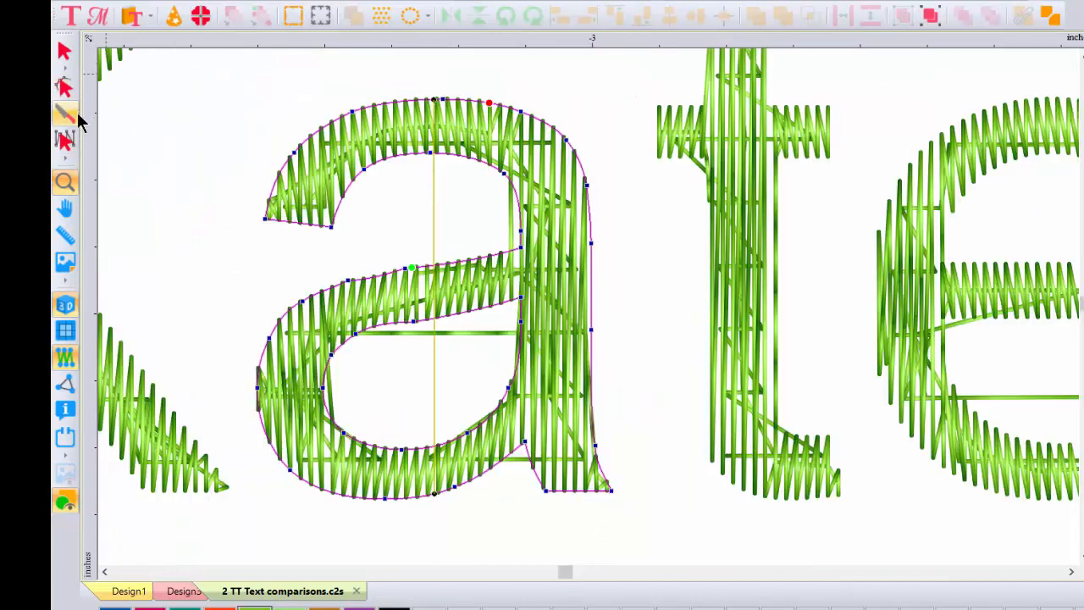
- Tilt the green letter a's angle line by moving its lower end to the stem's outer edge, then set the stitch angle to 45
{"action": "left_click", "coordinate": [66, 88]}
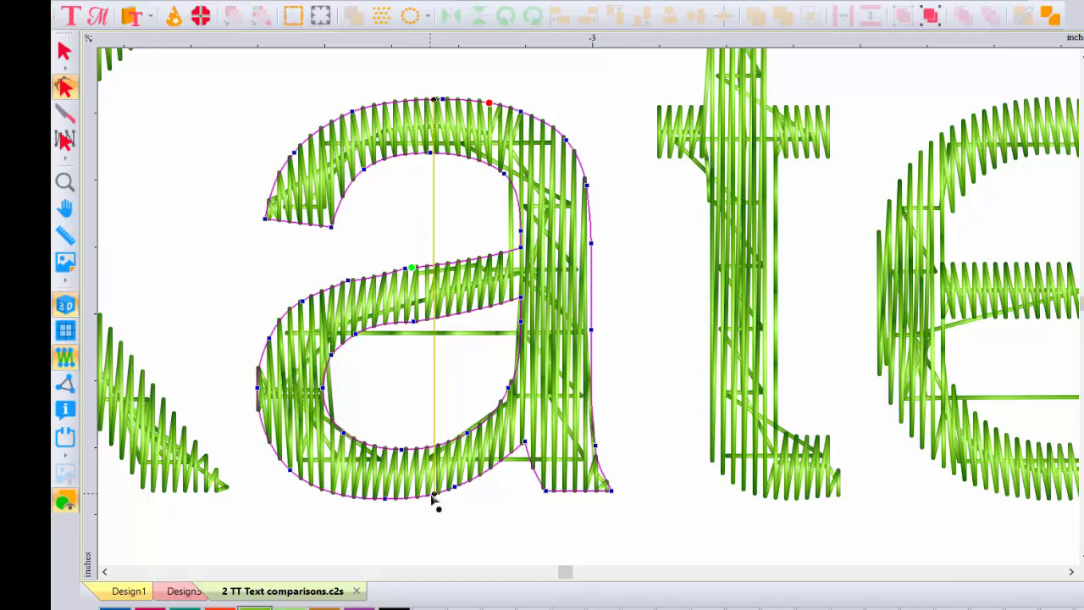
{"action": "left_click_drag", "start_coordinate": [434, 494], "coordinate": [590, 284]}
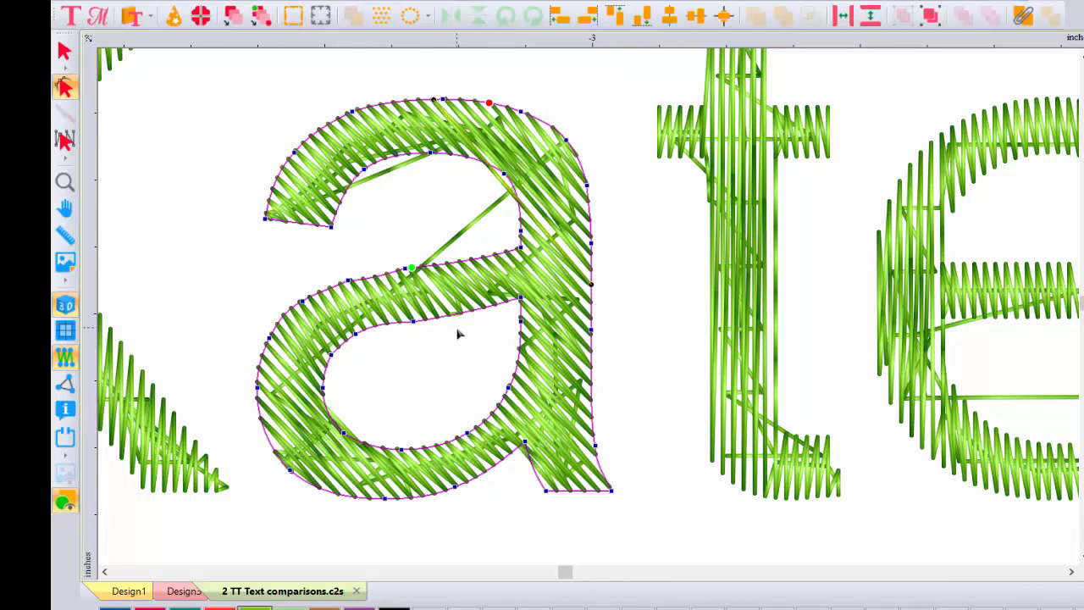
{"action": "right_click", "coordinate": [432, 104]}
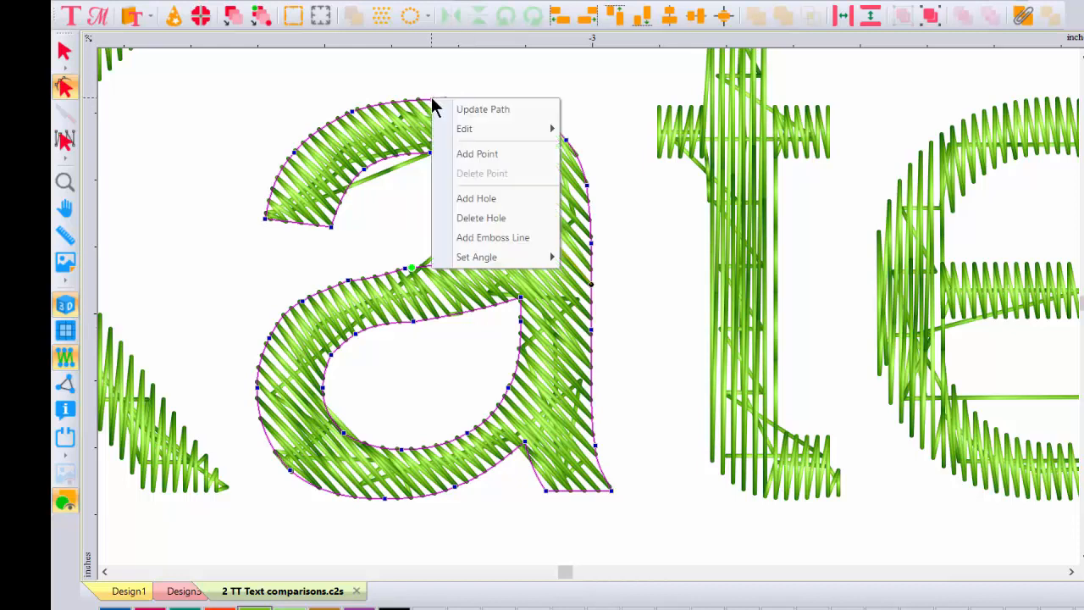
{"action": "mouse_move", "coordinate": [481, 258]}
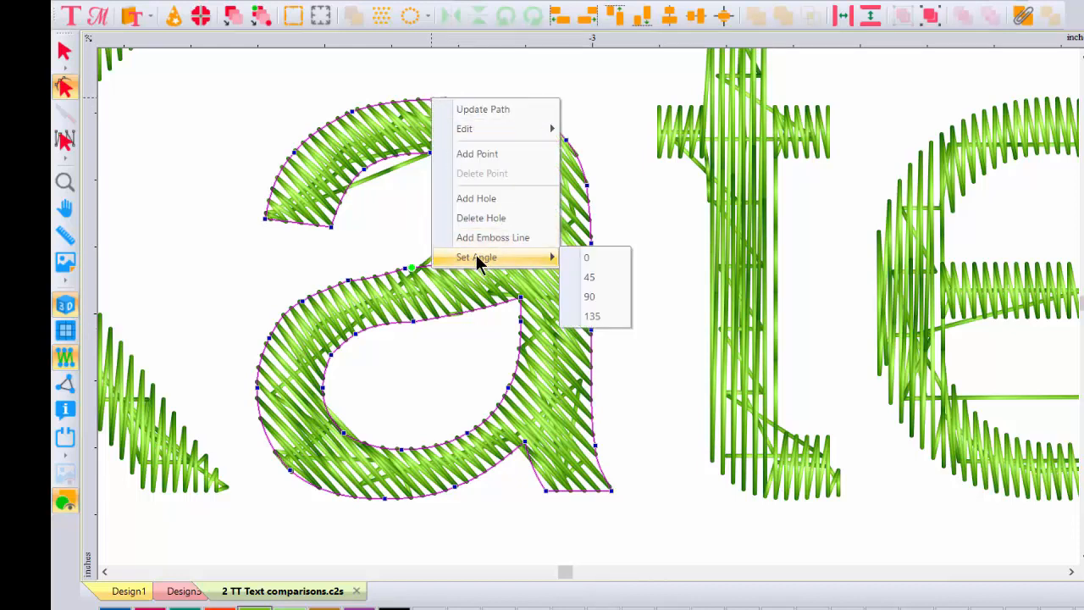
{"action": "left_click", "coordinate": [599, 277]}
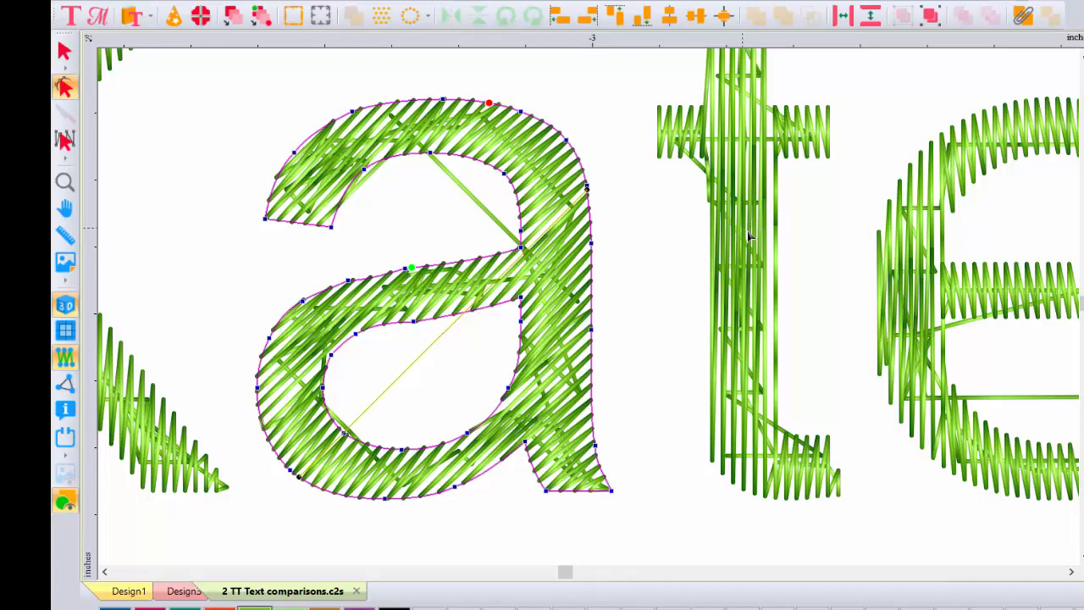
- Set the stitch angle of the green letter t to 135
{"action": "left_click", "coordinate": [804, 437]}
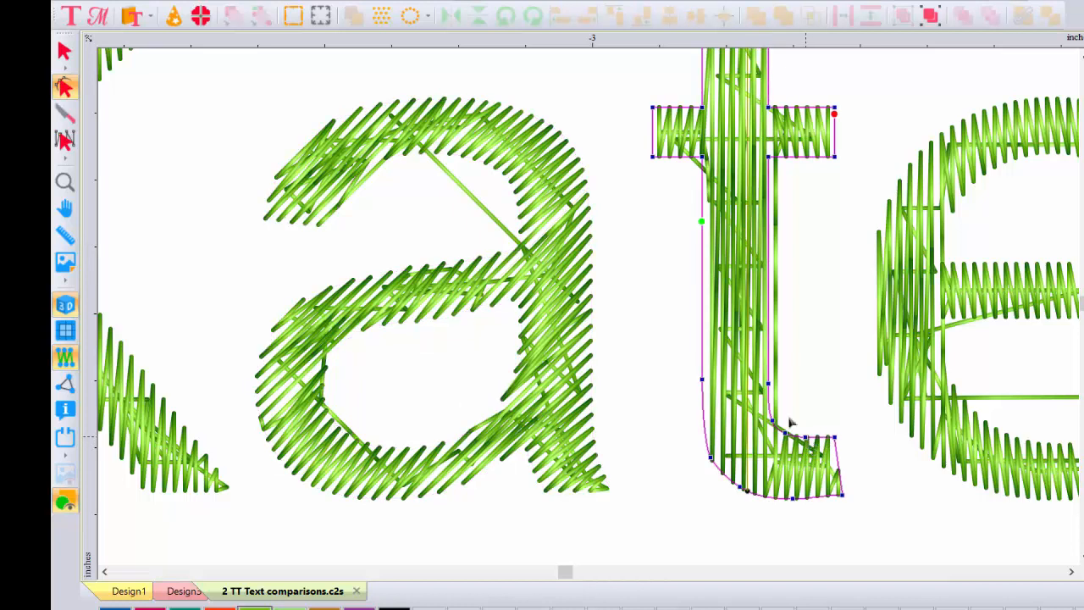
{"action": "right_click", "coordinate": [703, 222]}
{"action": "mouse_move", "coordinate": [745, 365]}
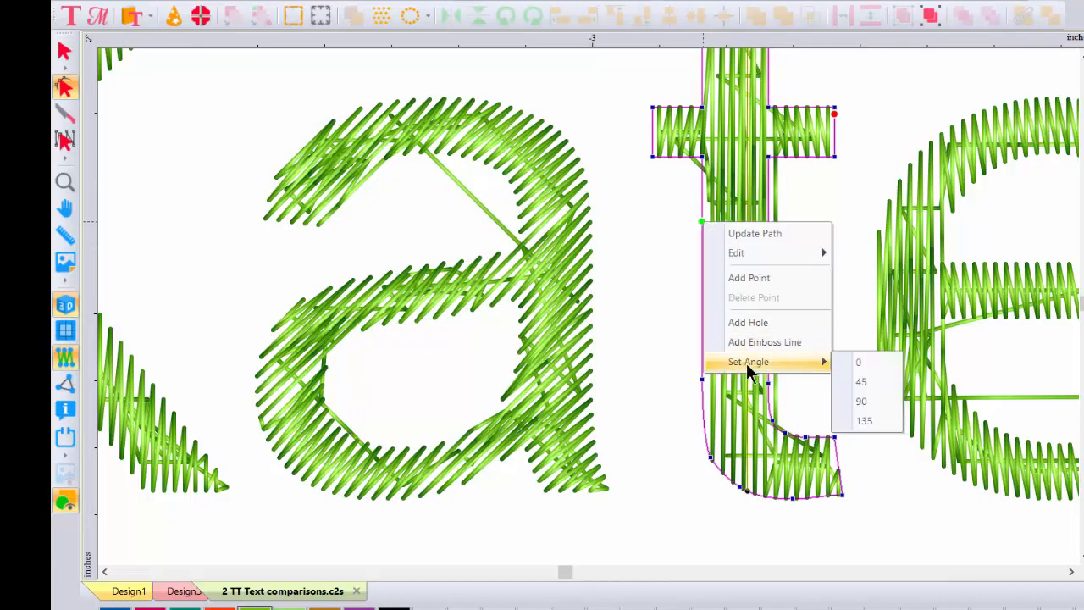
{"action": "left_click", "coordinate": [858, 419]}
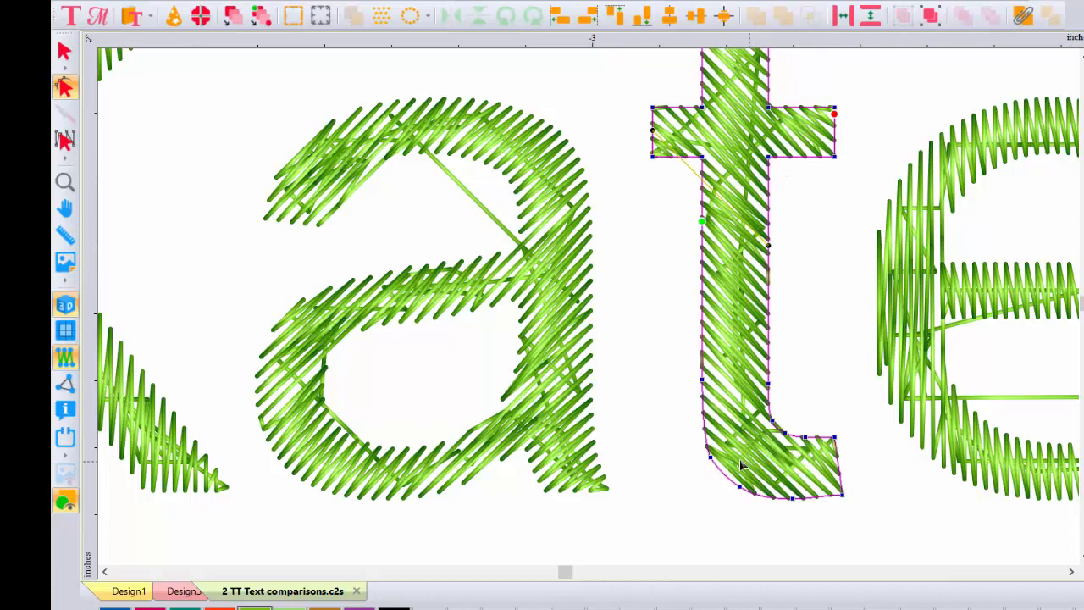
- Select the purple lettering and review the stitch types it can be converted to
{"action": "left_click", "coordinate": [365, 22]}
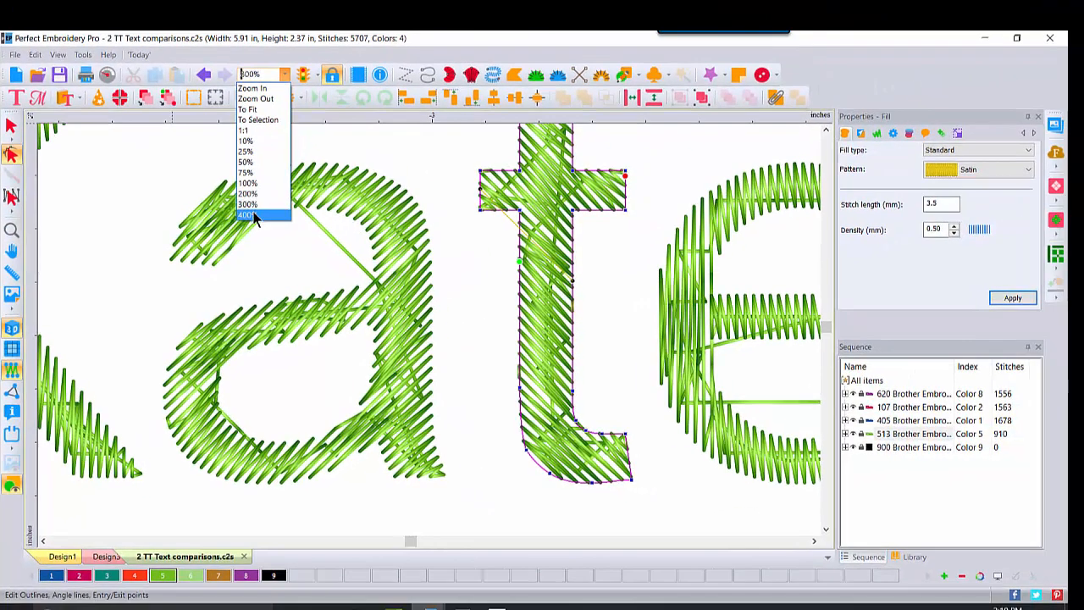
{"action": "left_click", "coordinate": [261, 209]}
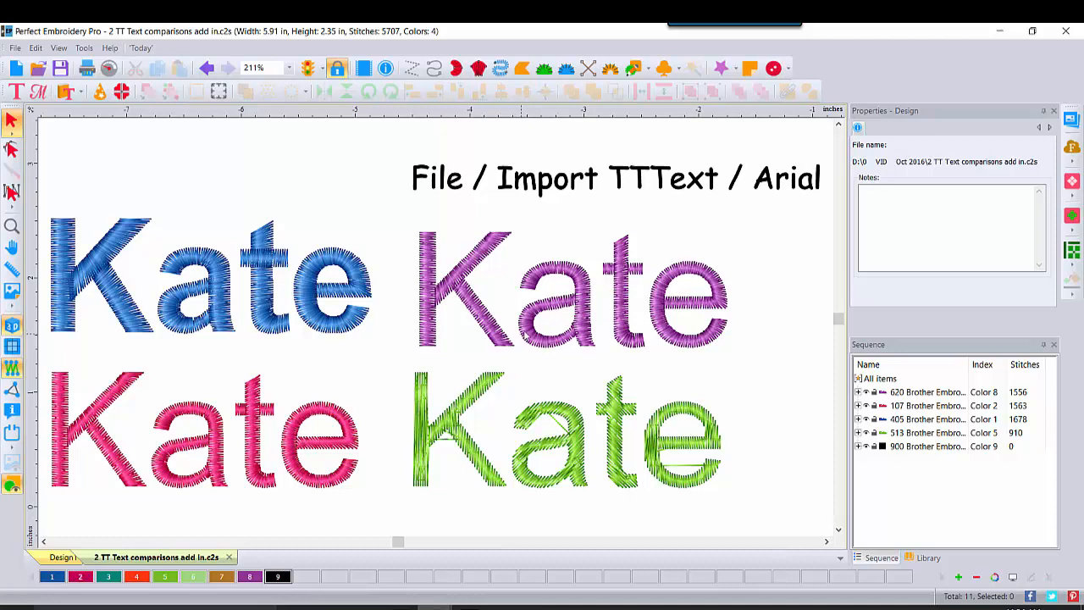
{"action": "left_click", "coordinate": [525, 337]}
{"action": "right_click", "coordinate": [525, 336]}
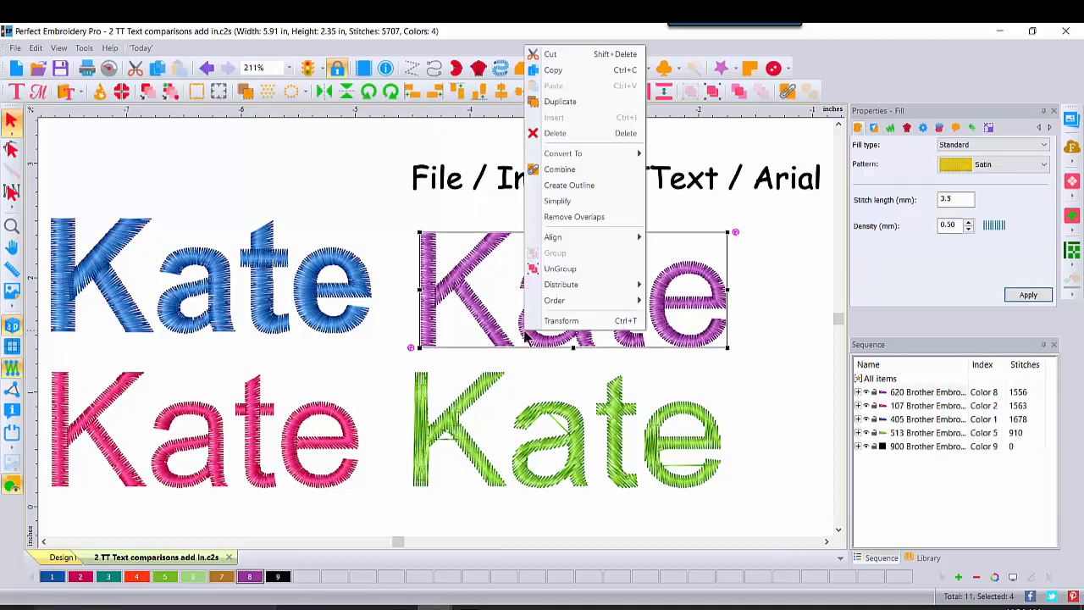
{"action": "mouse_move", "coordinate": [562, 153]}
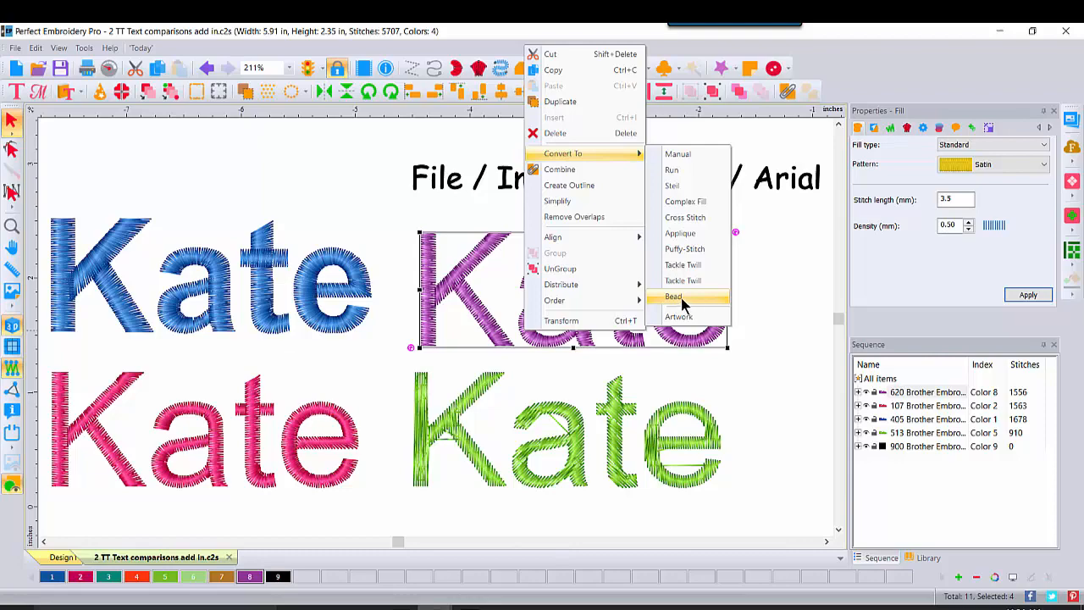
- Change the pink TrueType text from Satin to Artwork and show its conversion options
{"action": "left_click", "coordinate": [255, 458]}
{"action": "left_click", "coordinate": [256, 458]}
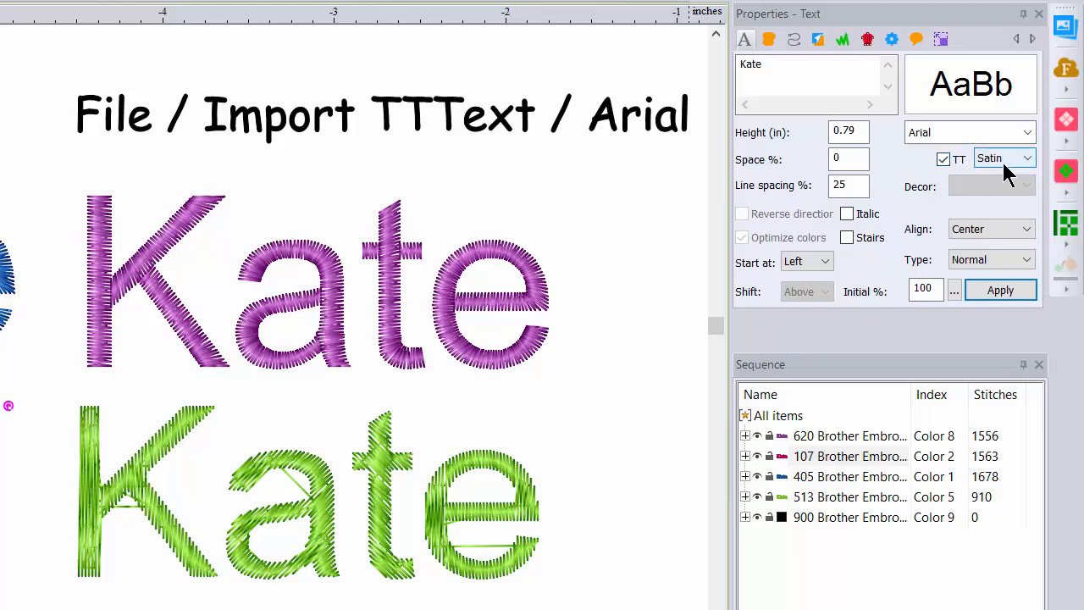
{"action": "left_click", "coordinate": [1028, 163]}
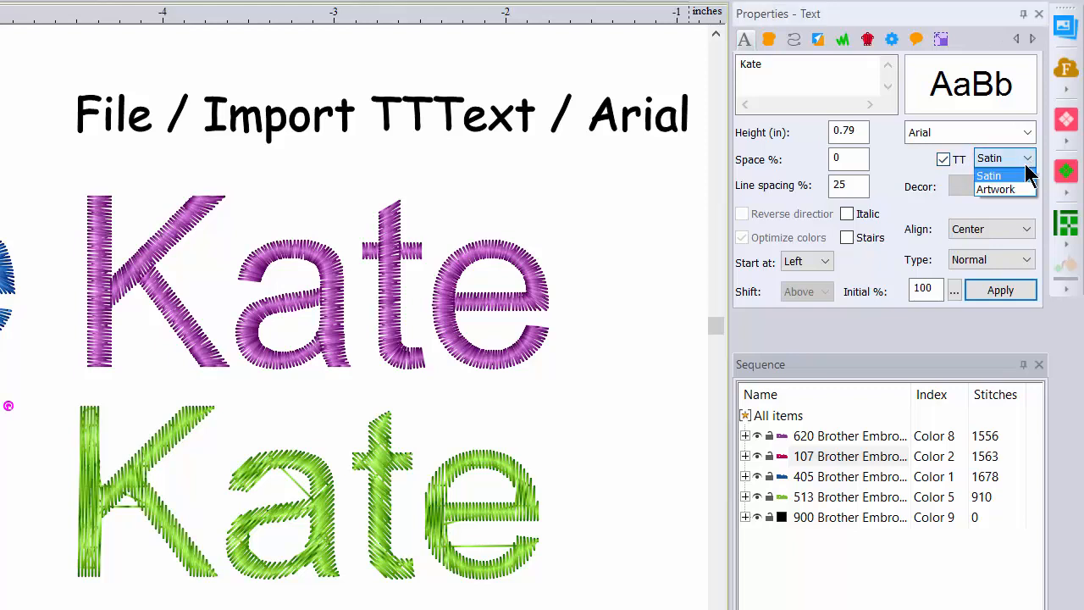
{"action": "left_click", "coordinate": [1008, 189]}
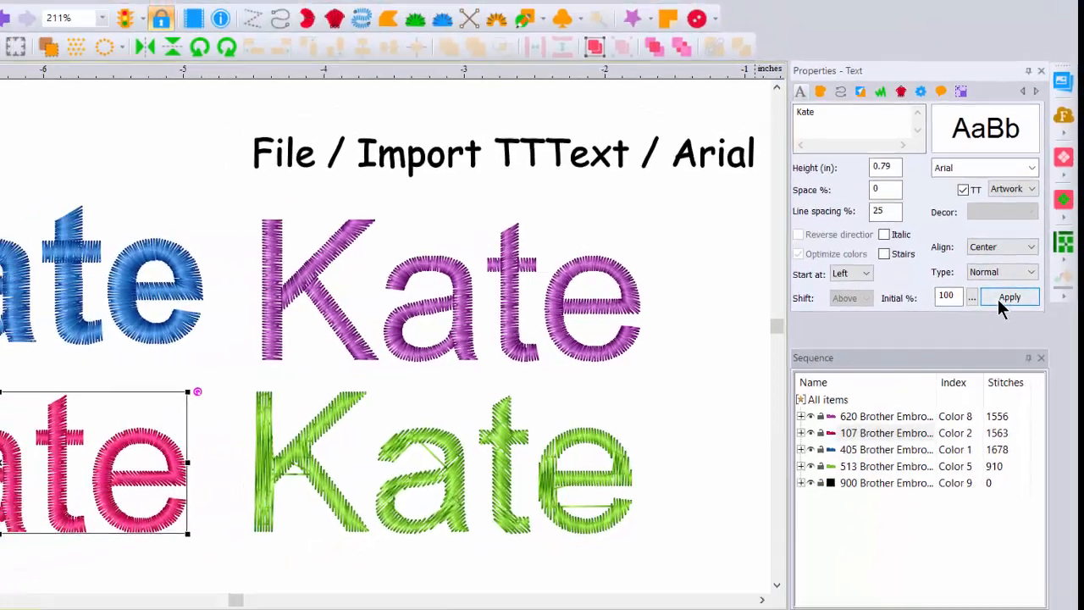
{"action": "left_click", "coordinate": [1005, 299]}
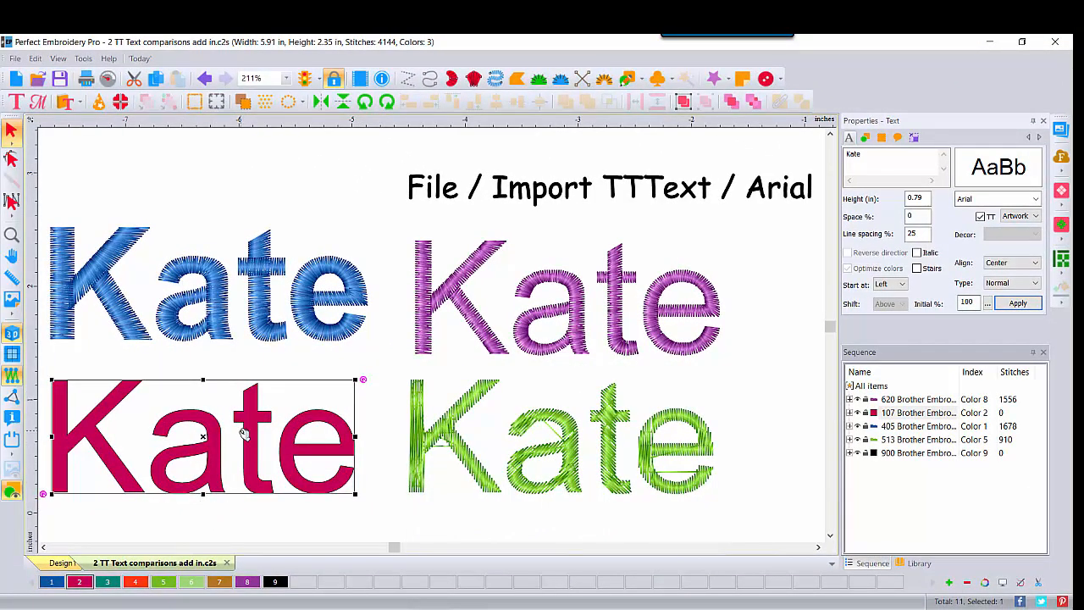
{"action": "right_click", "coordinate": [243, 433]}
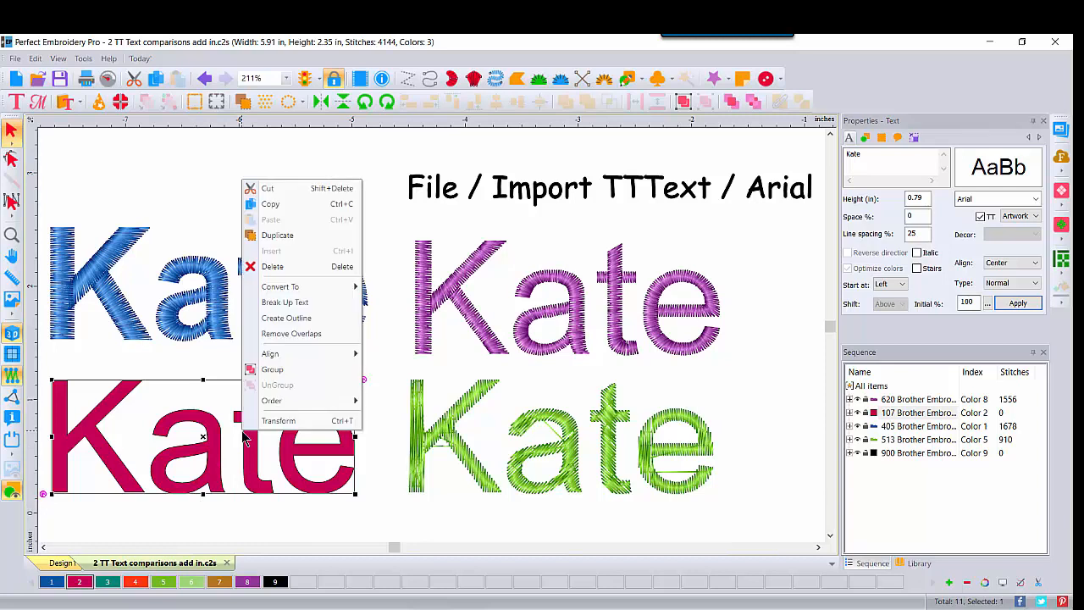
{"action": "mouse_move", "coordinate": [278, 291]}
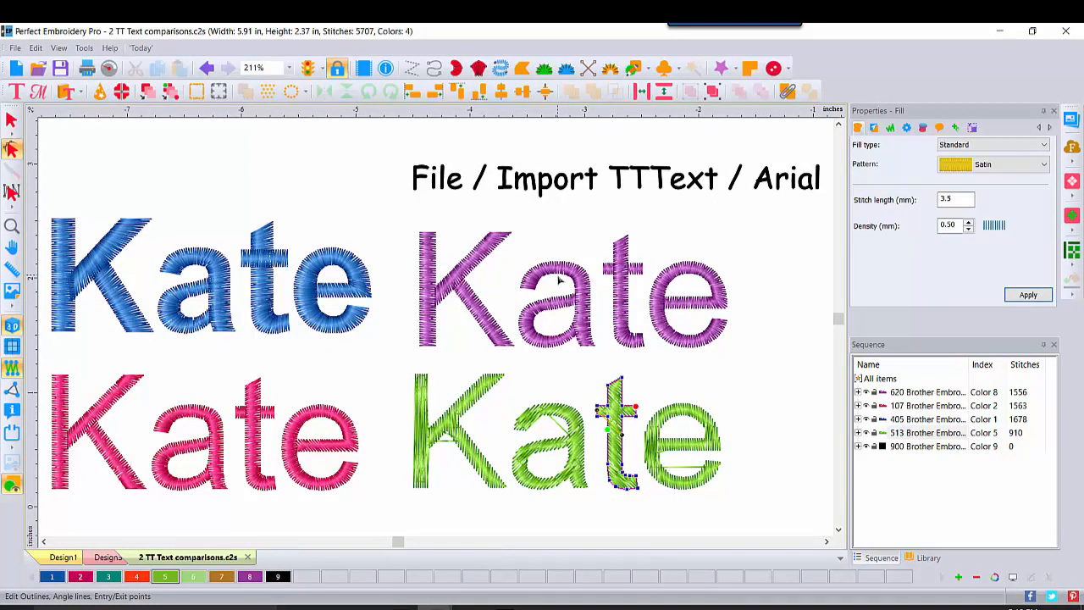
- Select the blue, pink and purple lettering in turn to compare their text and fill properties
{"action": "left_click", "coordinate": [12, 120]}
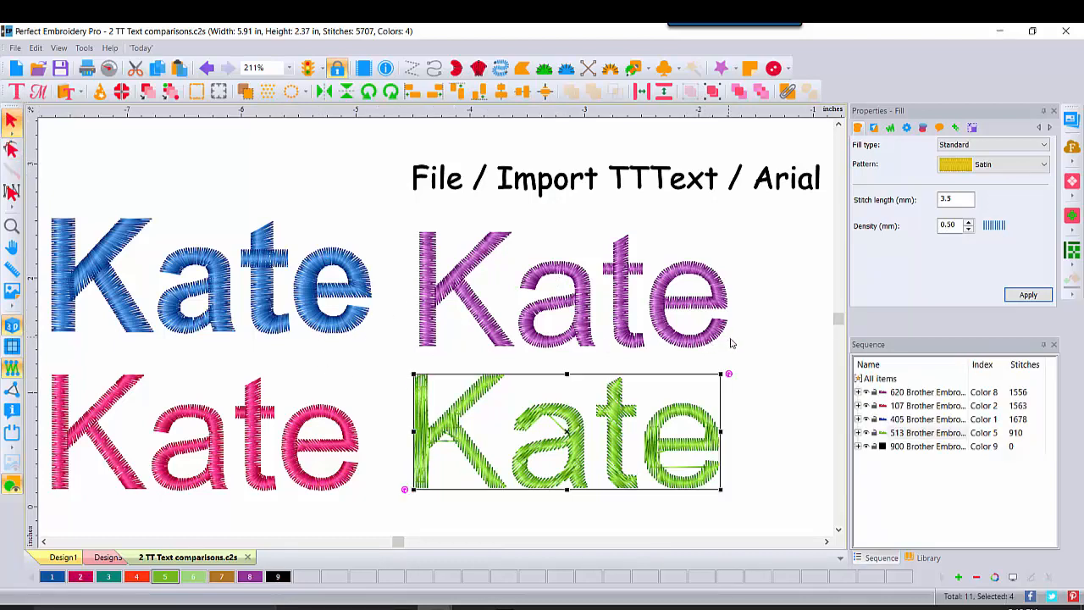
{"action": "left_click", "coordinate": [779, 339]}
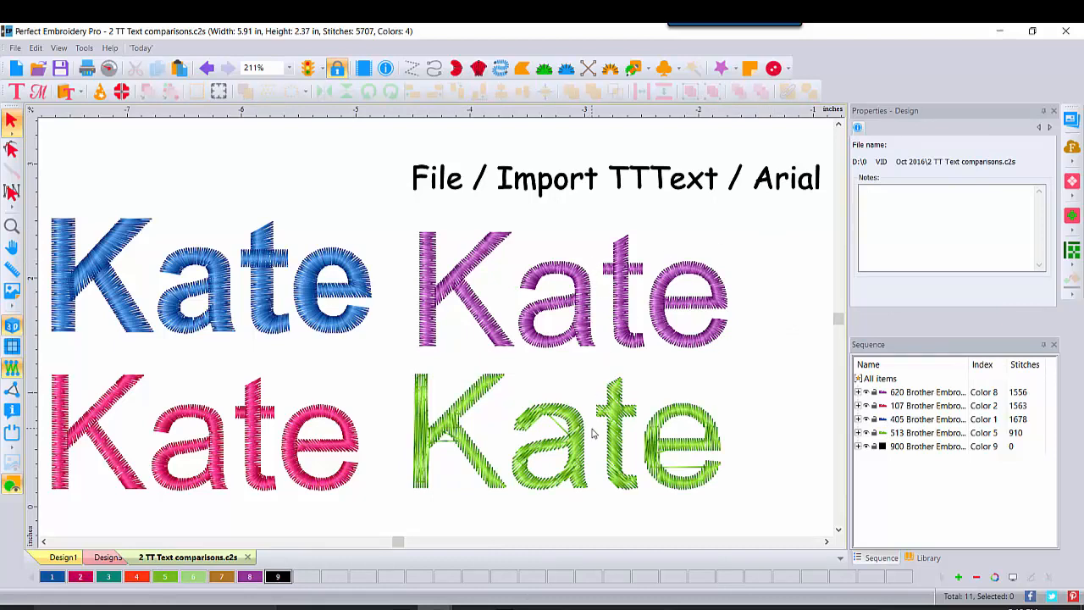
{"action": "left_click", "coordinate": [21, 98]}
{"action": "left_click", "coordinate": [105, 259]}
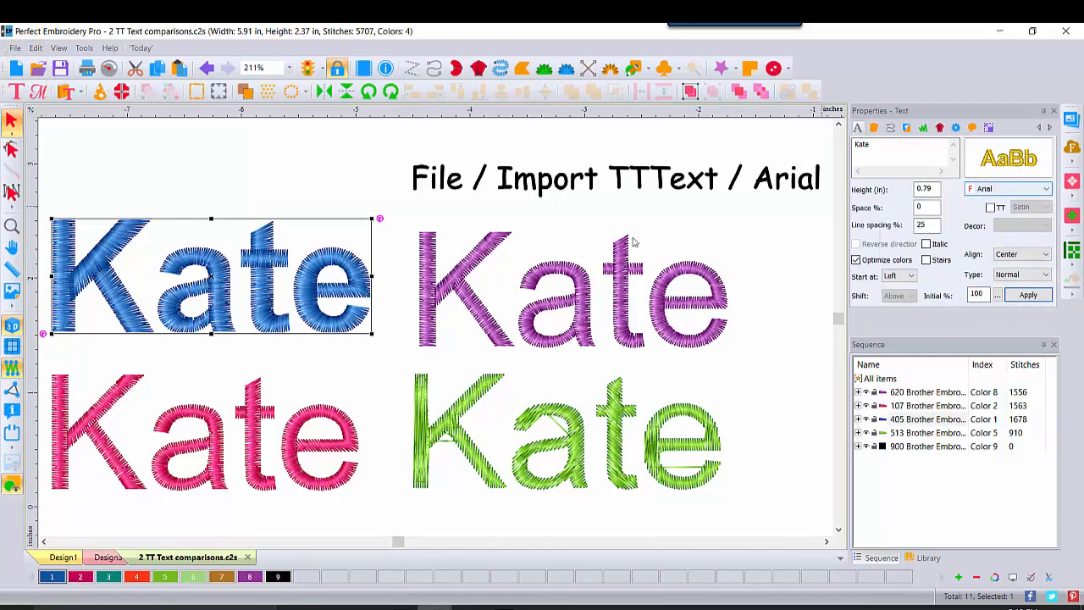
{"action": "left_click", "coordinate": [71, 436]}
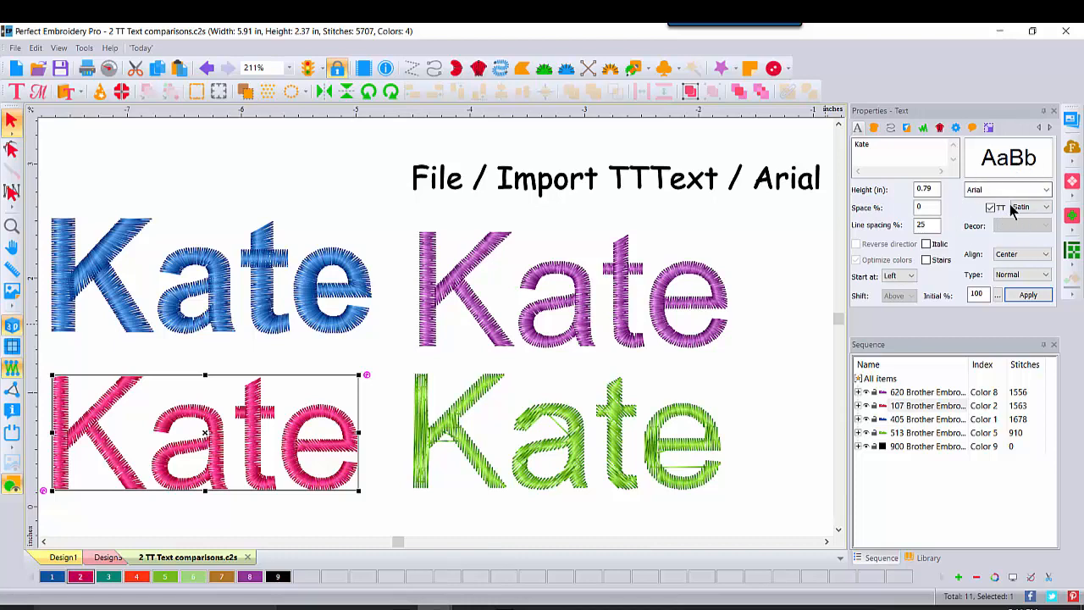
{"action": "left_click", "coordinate": [665, 319]}
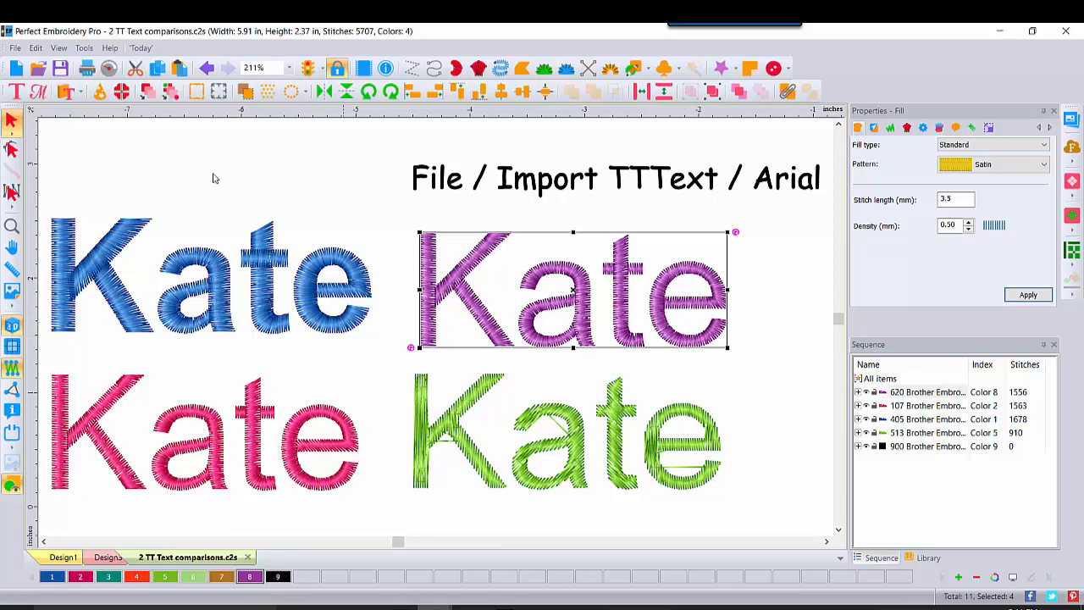
- Open the design 3 Edwardian Script comparison.c2s
{"action": "left_click", "coordinate": [37, 68]}
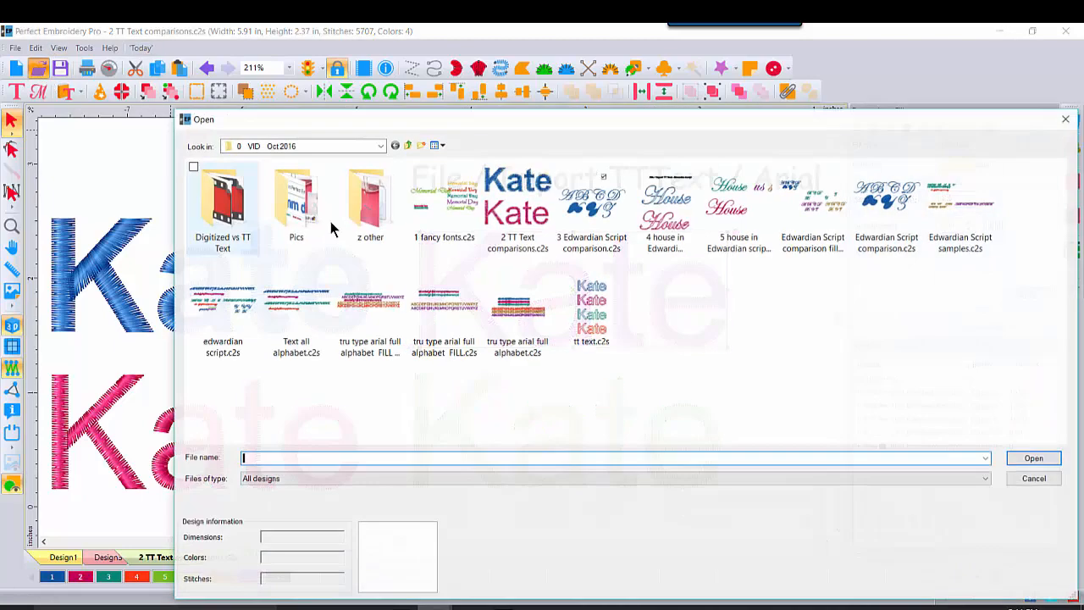
{"action": "double_click", "coordinate": [620, 202]}
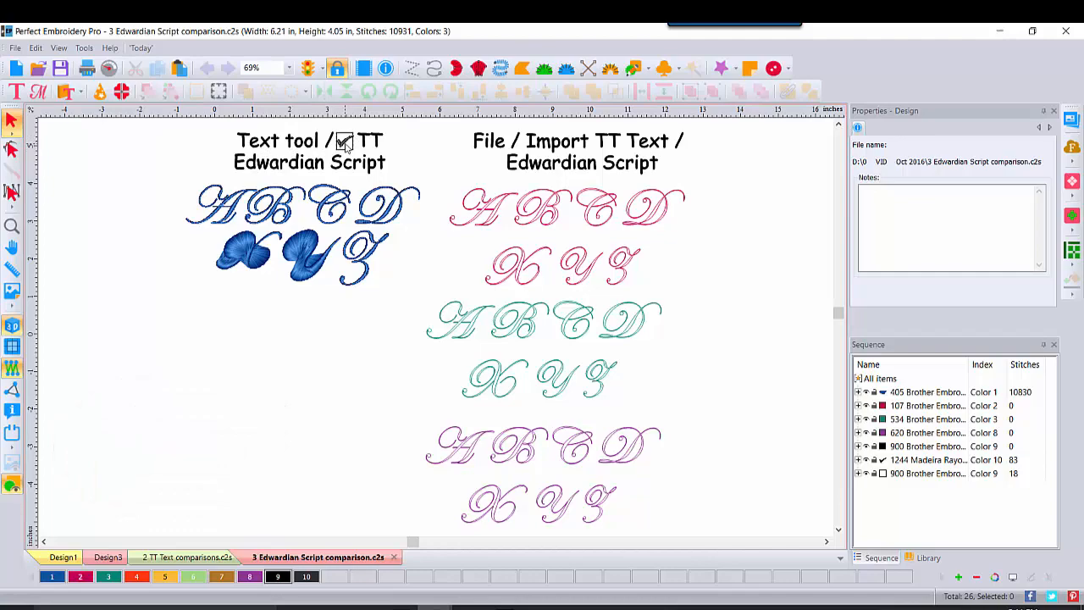
- Select the blue ABCD XYZ lettering and check its Edwardian Script ITC entry among the available fonts
{"action": "left_click", "coordinate": [331, 176]}
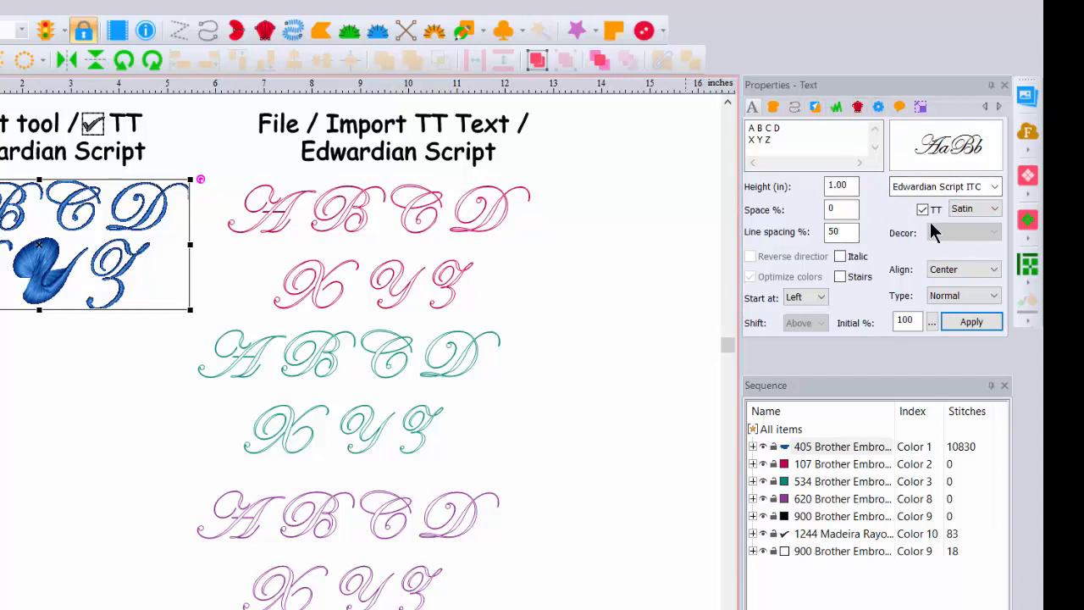
{"action": "left_click", "coordinate": [994, 187]}
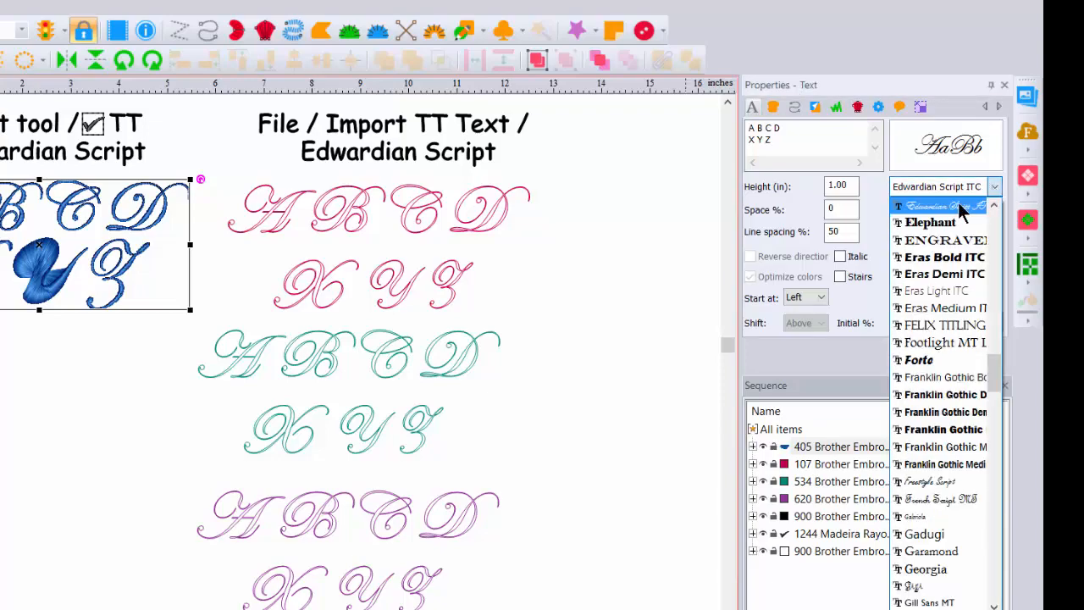
{"action": "left_click", "coordinate": [996, 193]}
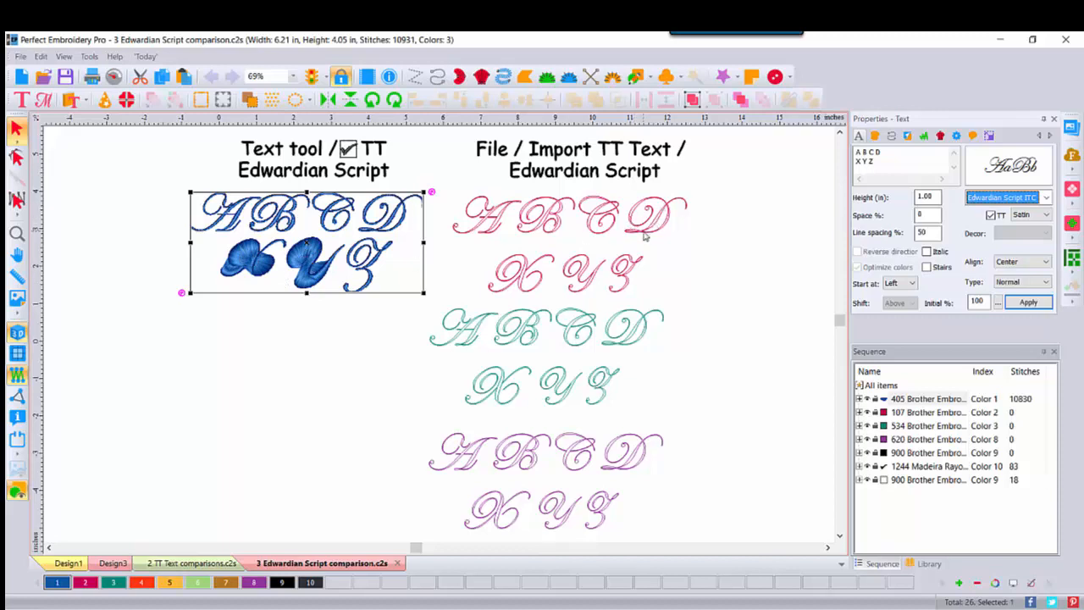
- Select the pink outline lettering and browse the fonts offered by Import TT Text without importing anything
{"action": "left_click", "coordinate": [904, 413]}
{"action": "left_click", "coordinate": [655, 225]}
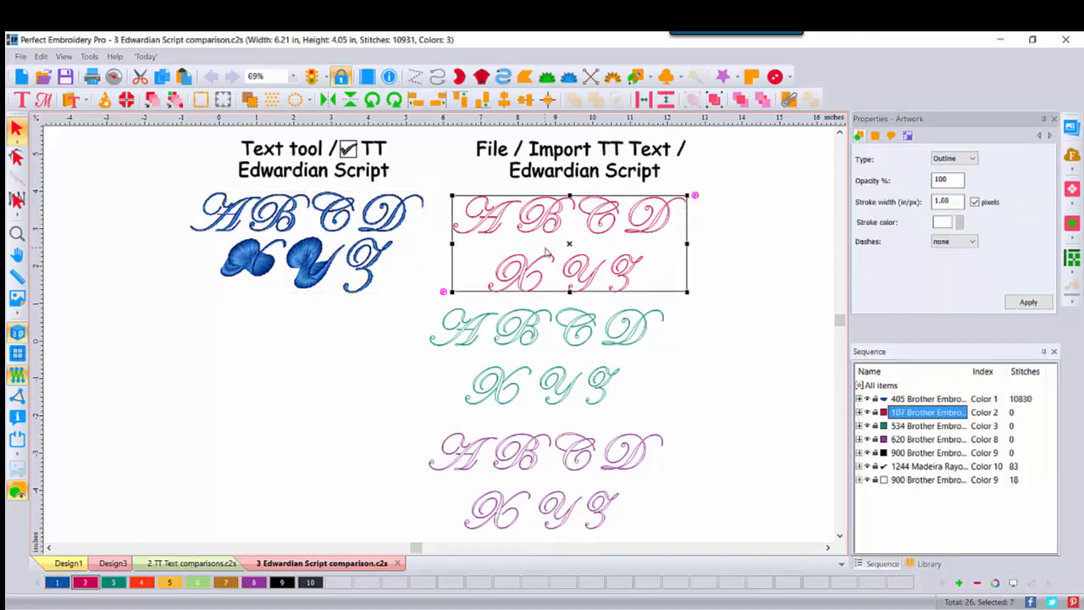
{"action": "left_click", "coordinate": [20, 57]}
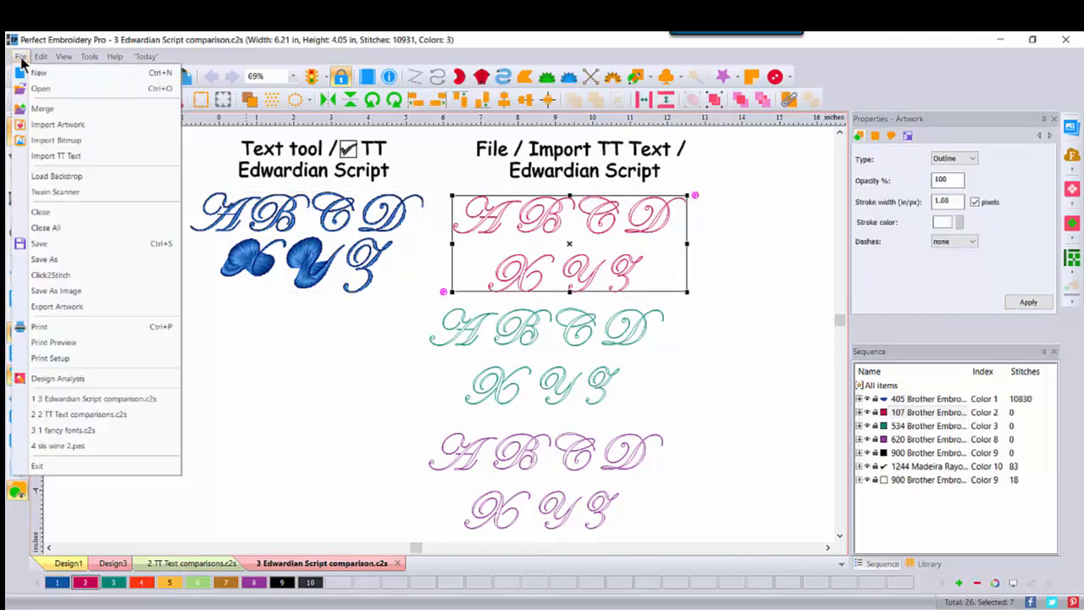
{"action": "left_click", "coordinate": [50, 161]}
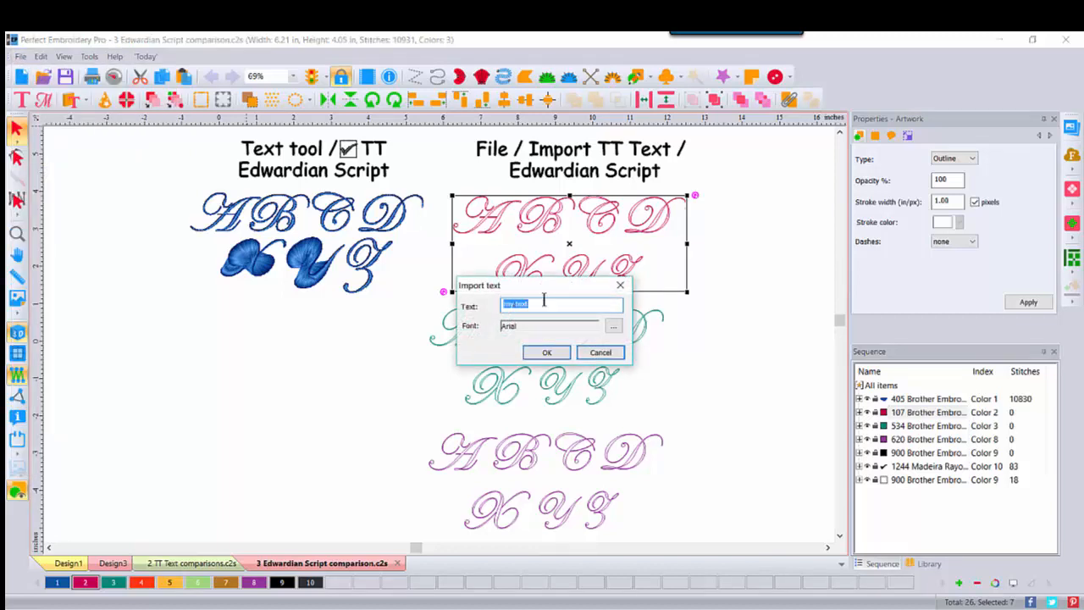
{"action": "left_click", "coordinate": [613, 326]}
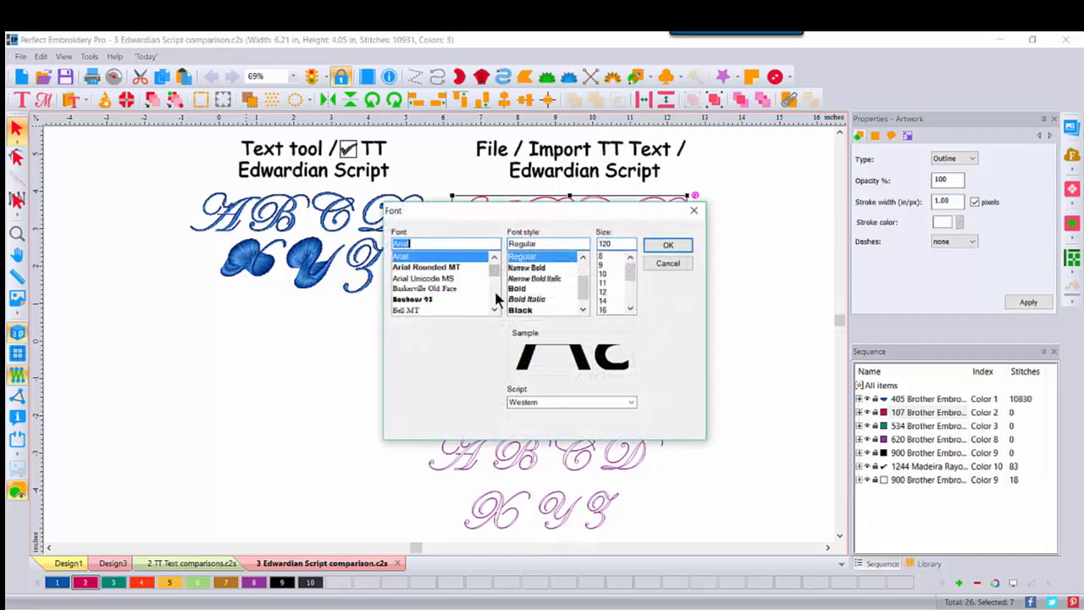
{"action": "scroll", "coordinate": [496, 299], "scroll_direction": "down", "scroll_amount": 6}
{"action": "scroll", "coordinate": [496, 299], "scroll_direction": "down", "scroll_amount": 10}
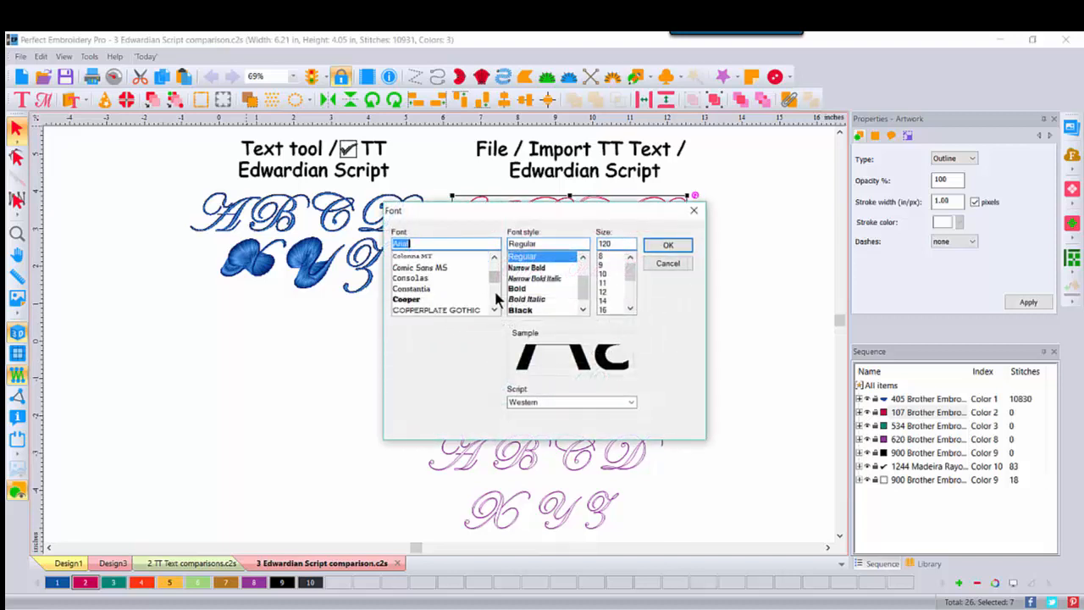
{"action": "left_click_drag", "start_coordinate": [494, 282], "coordinate": [494, 258]}
{"action": "left_click", "coordinate": [668, 263]}
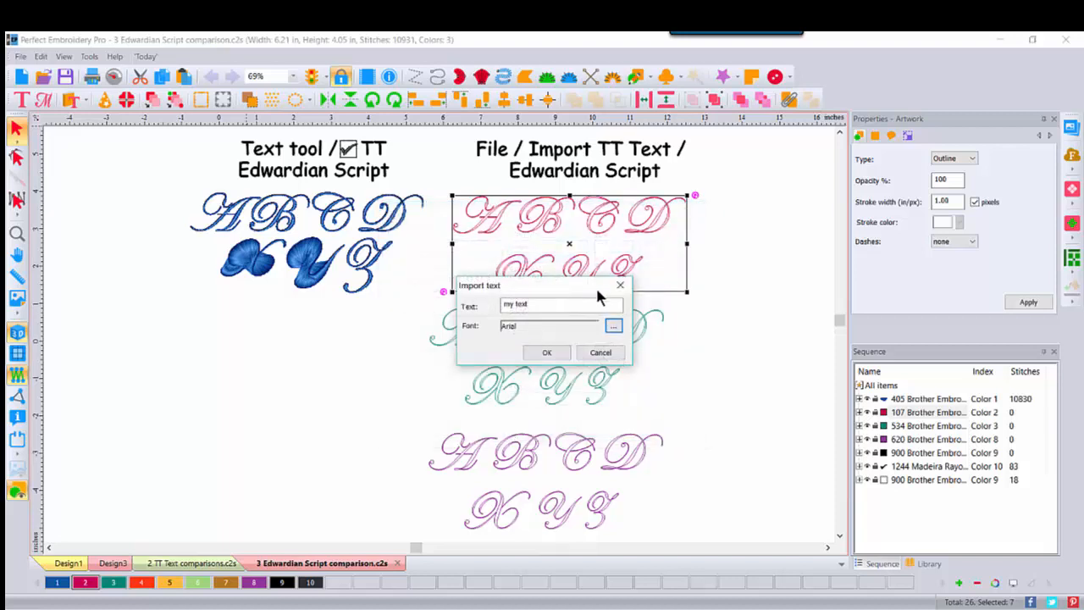
{"action": "left_click", "coordinate": [601, 352]}
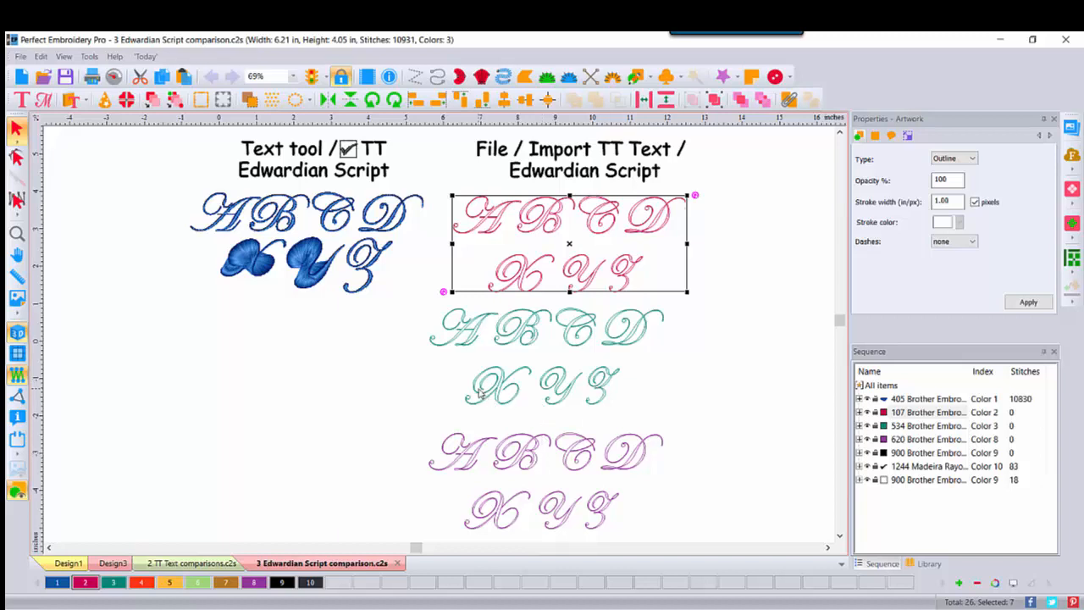
- Convert the green outline lettering to Satin and inspect its individual letter objects in the sequence
{"action": "left_click", "coordinate": [953, 426]}
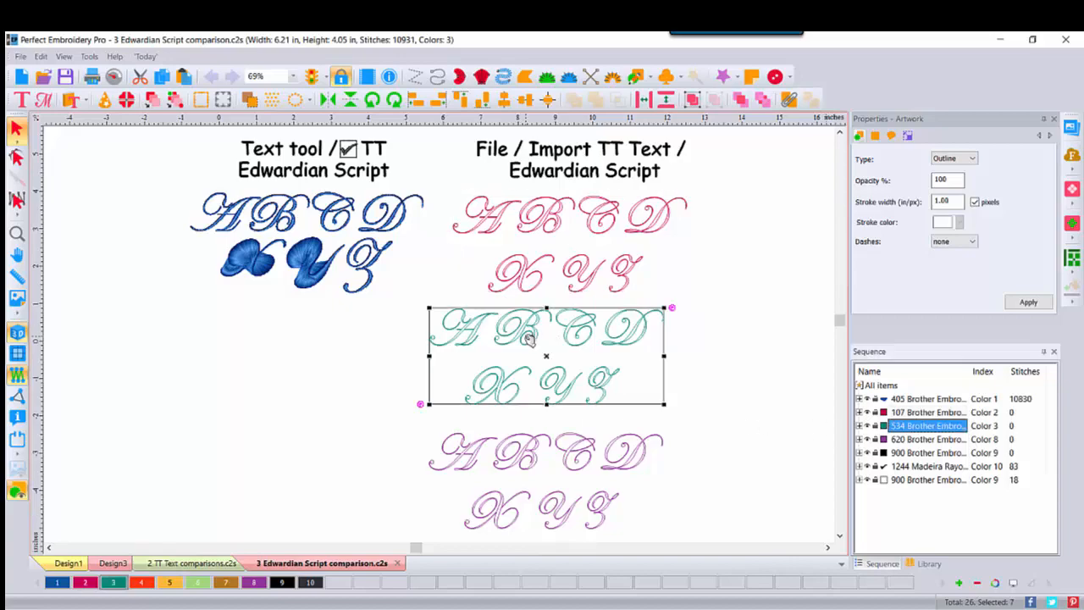
{"action": "right_click", "coordinate": [529, 339]}
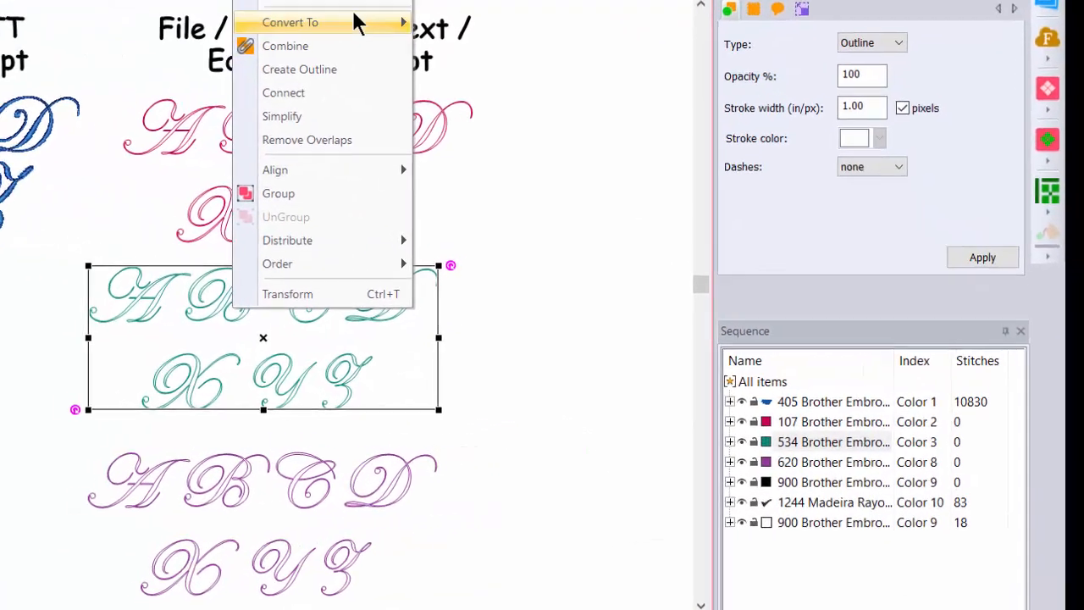
{"action": "mouse_move", "coordinate": [356, 24]}
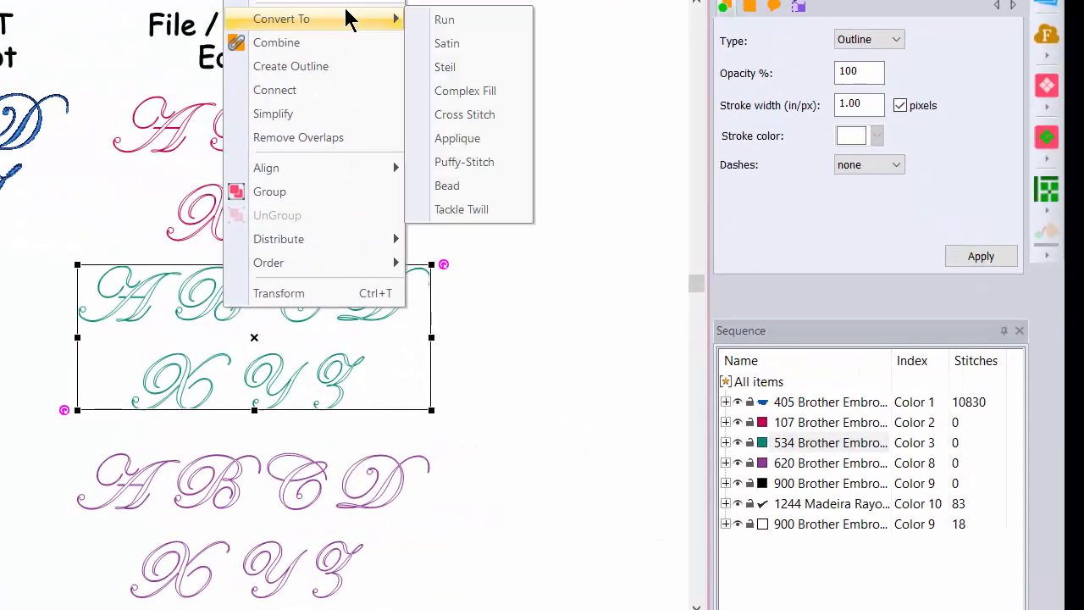
{"action": "left_click", "coordinate": [447, 43]}
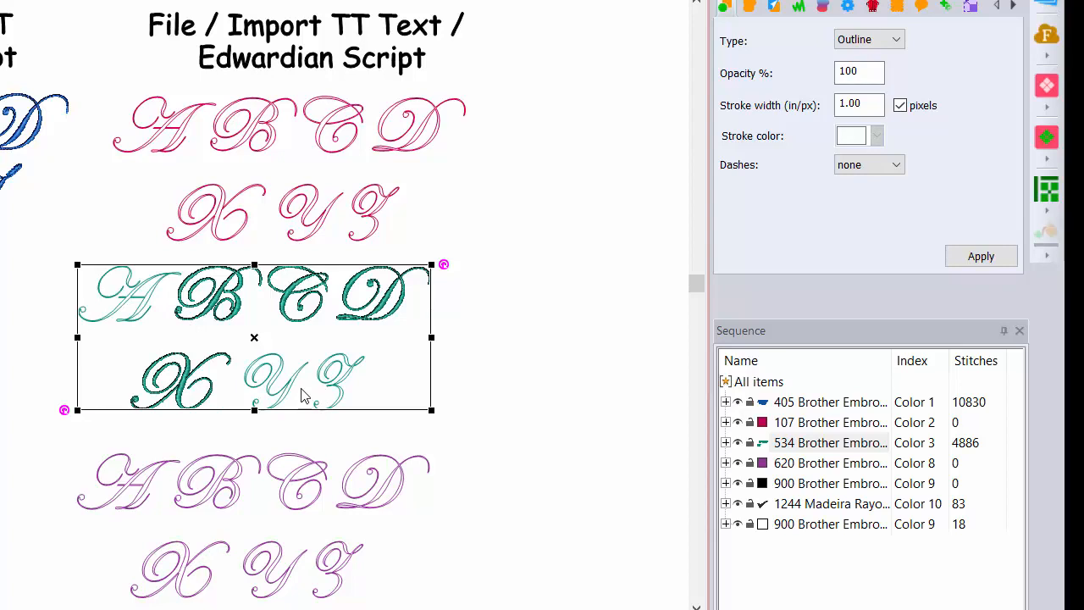
{"action": "left_click", "coordinate": [726, 442]}
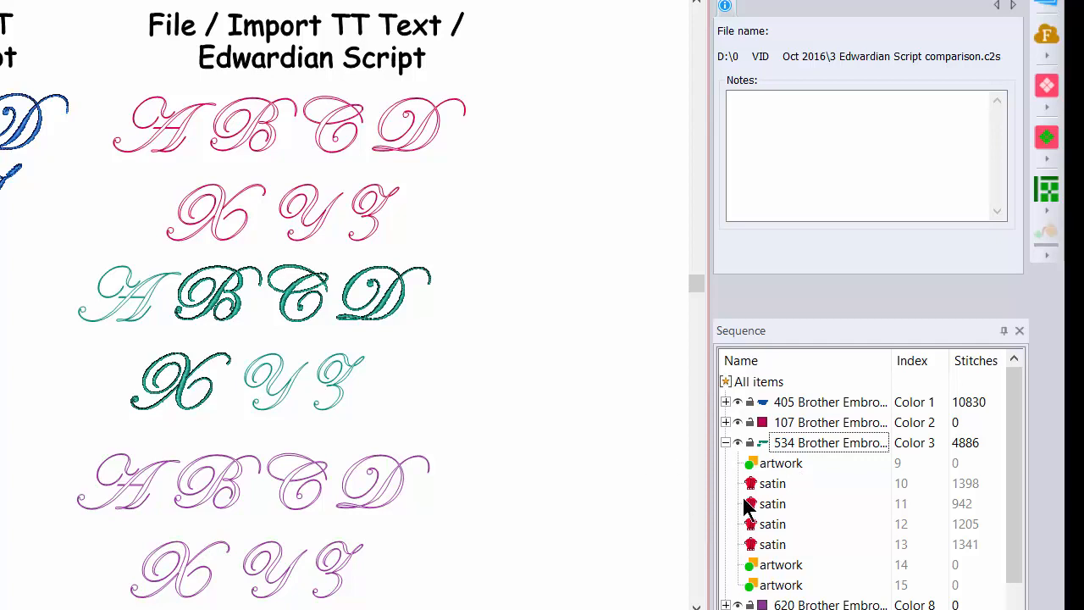
{"action": "left_click", "coordinate": [726, 443]}
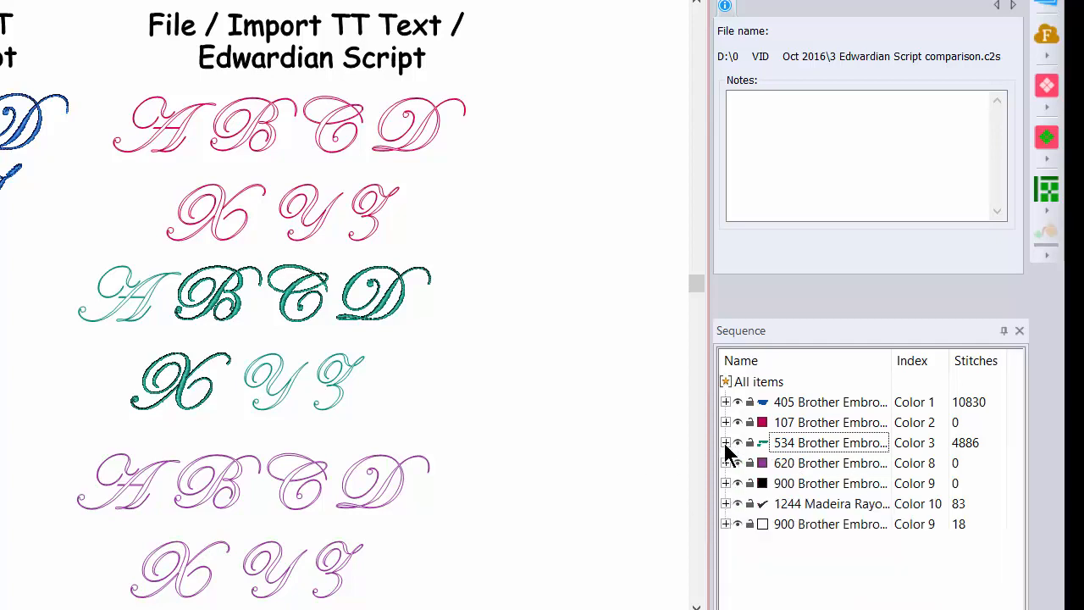
- Convert the purple outline lettering to Complex Fill
{"action": "left_click", "coordinate": [774, 466]}
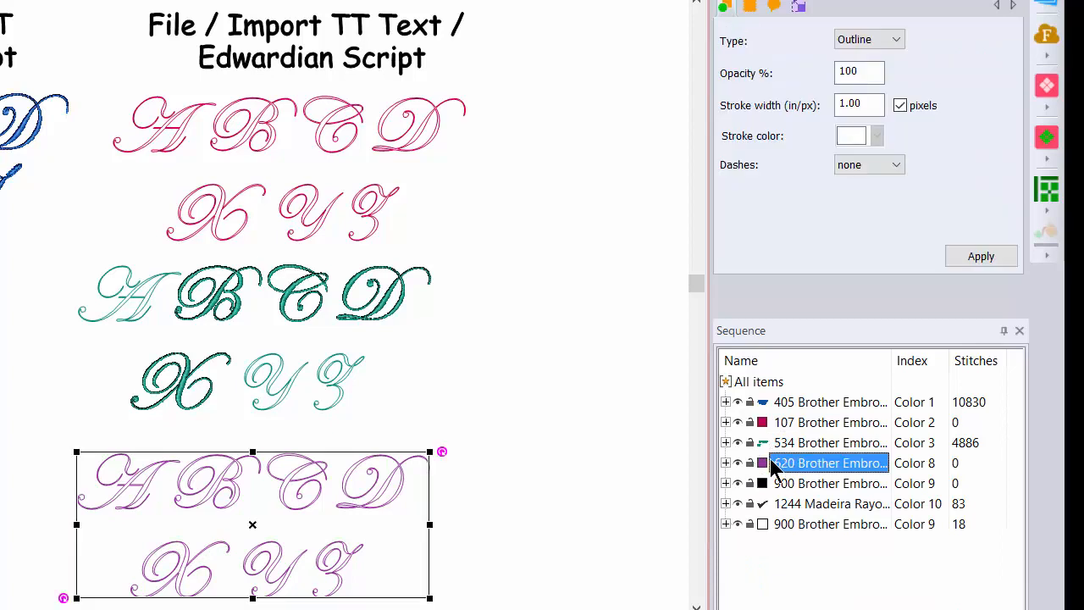
{"action": "right_click", "coordinate": [224, 488]}
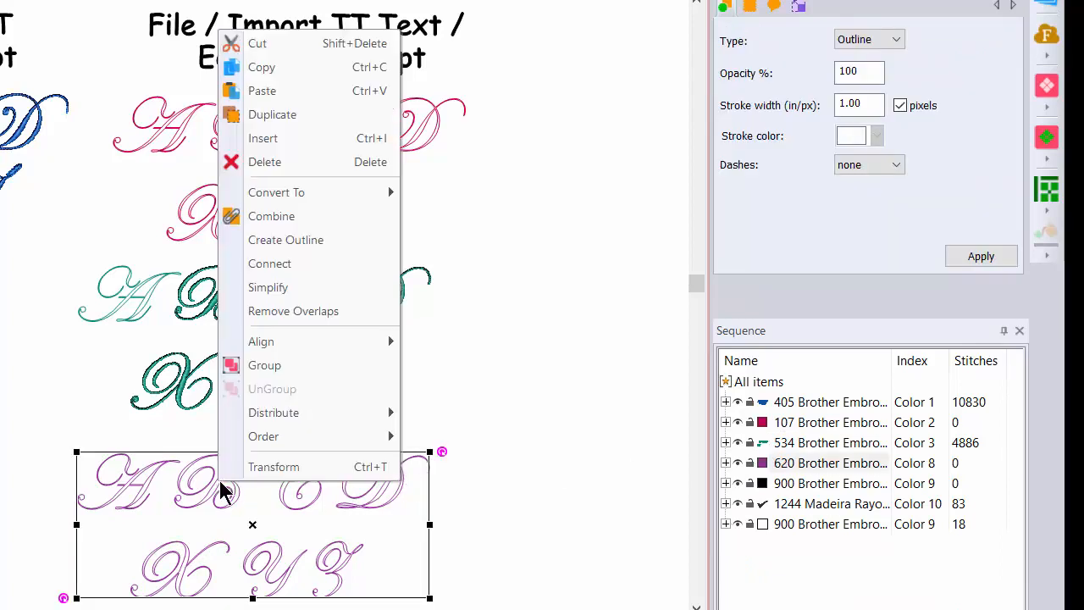
{"action": "mouse_move", "coordinate": [345, 193]}
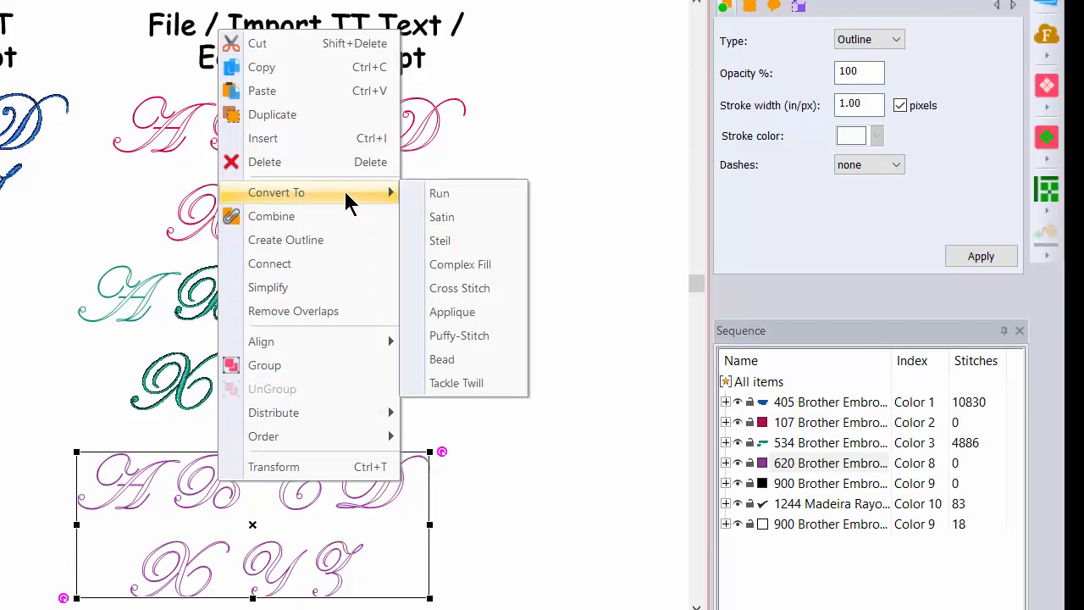
{"action": "left_click", "coordinate": [458, 265]}
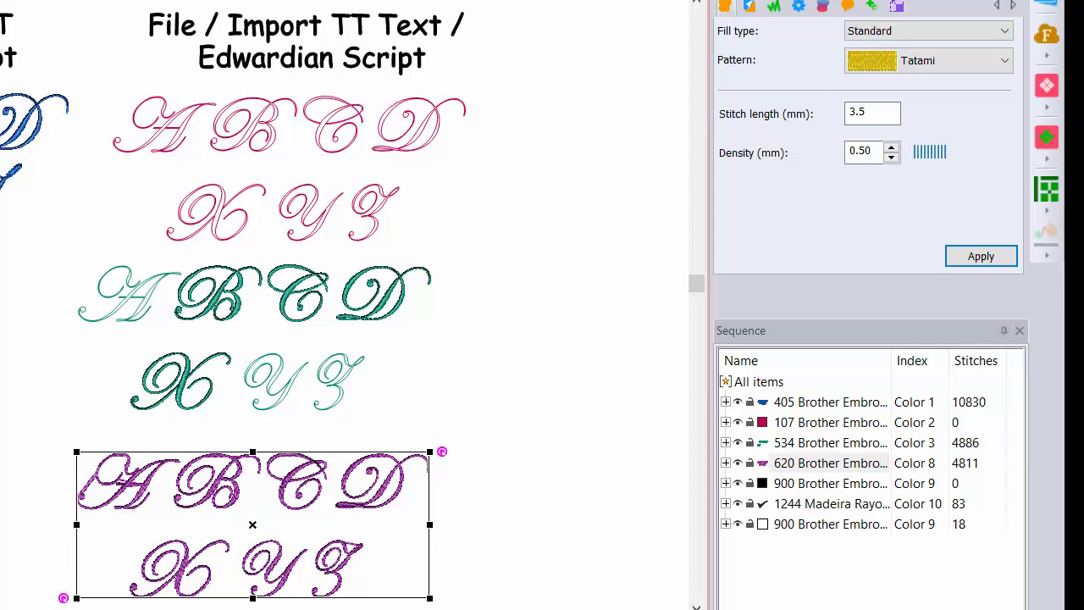
- Paste a copy of the purple complex-fill lettering in brown (Color 7) and place it beside the original
{"action": "key", "text": "ctrl+v"}
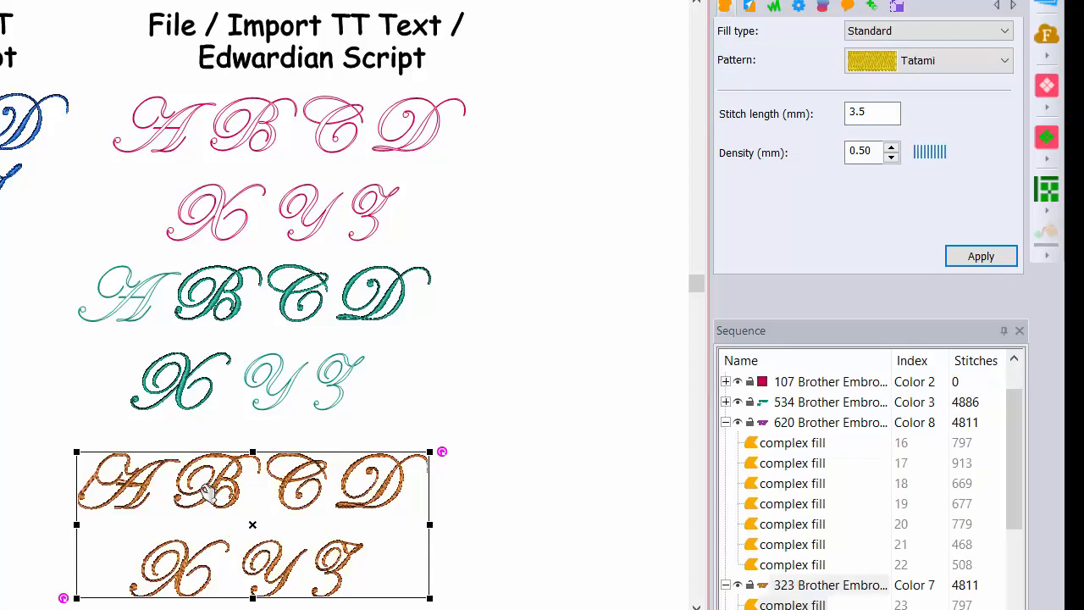
{"action": "left_click_drag", "start_coordinate": [214, 489], "coordinate": [603, 482]}
{"action": "left_click", "coordinate": [804, 565]}
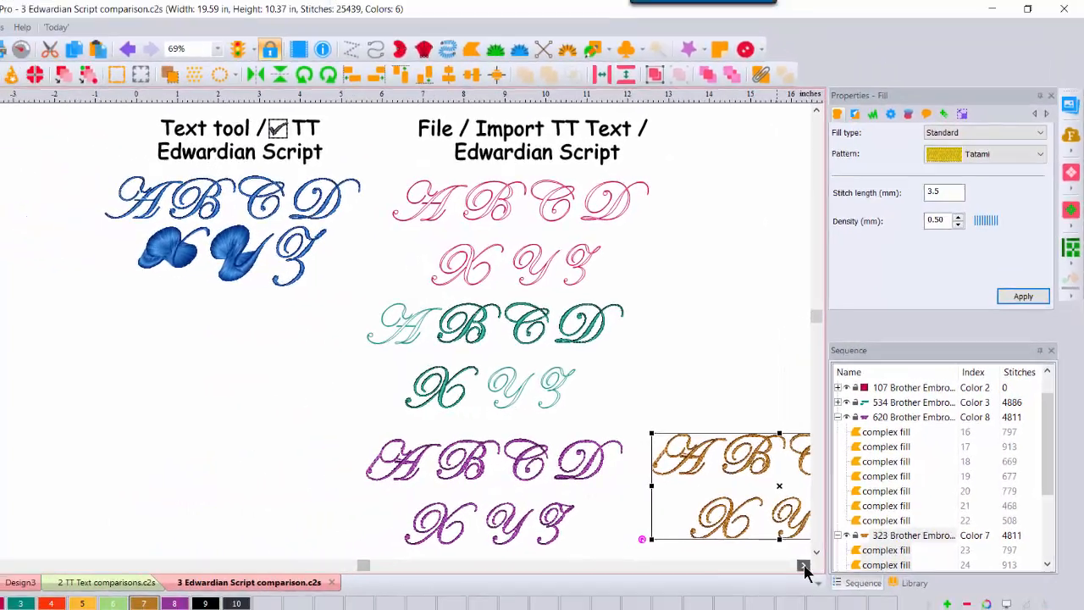
{"action": "left_click", "coordinate": [804, 565]}
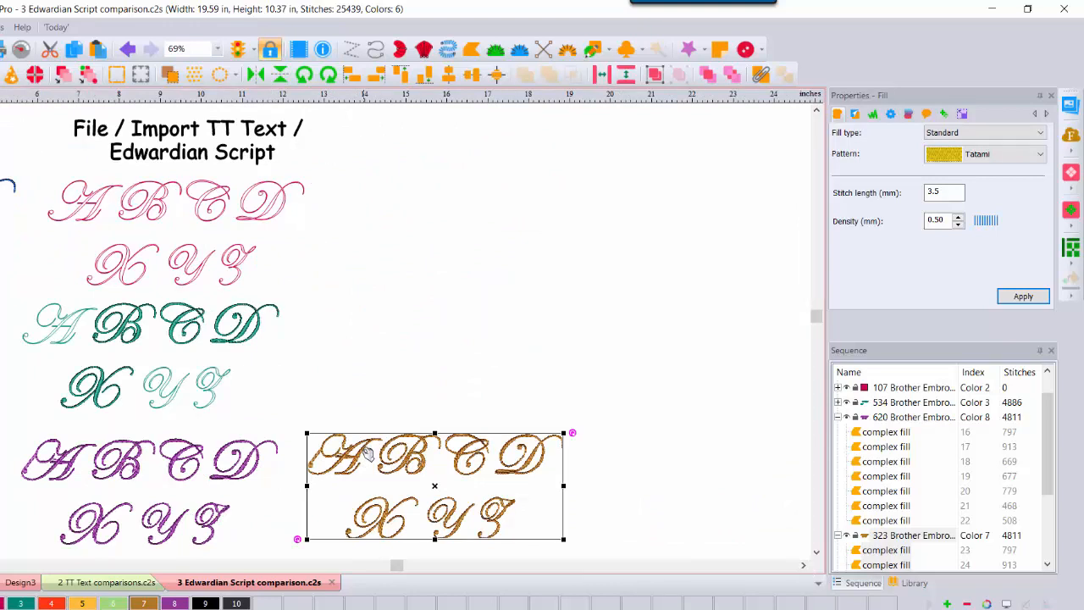
- Change the fill pattern of the brown lettering to Satin
{"action": "left_click", "coordinate": [1040, 155]}
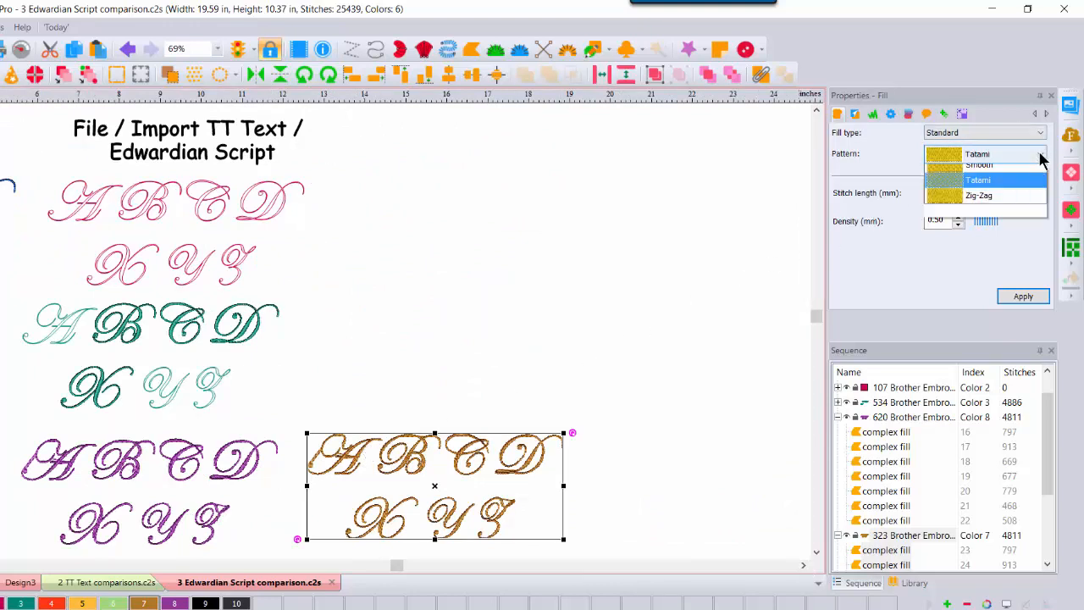
{"action": "left_click", "coordinate": [987, 247]}
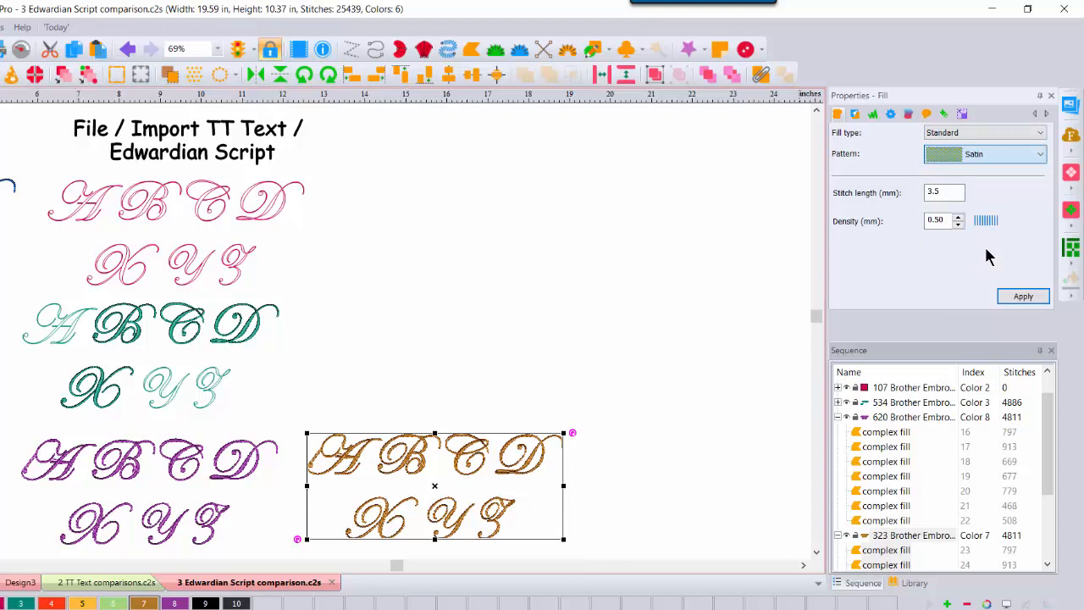
{"action": "left_click", "coordinate": [1023, 296]}
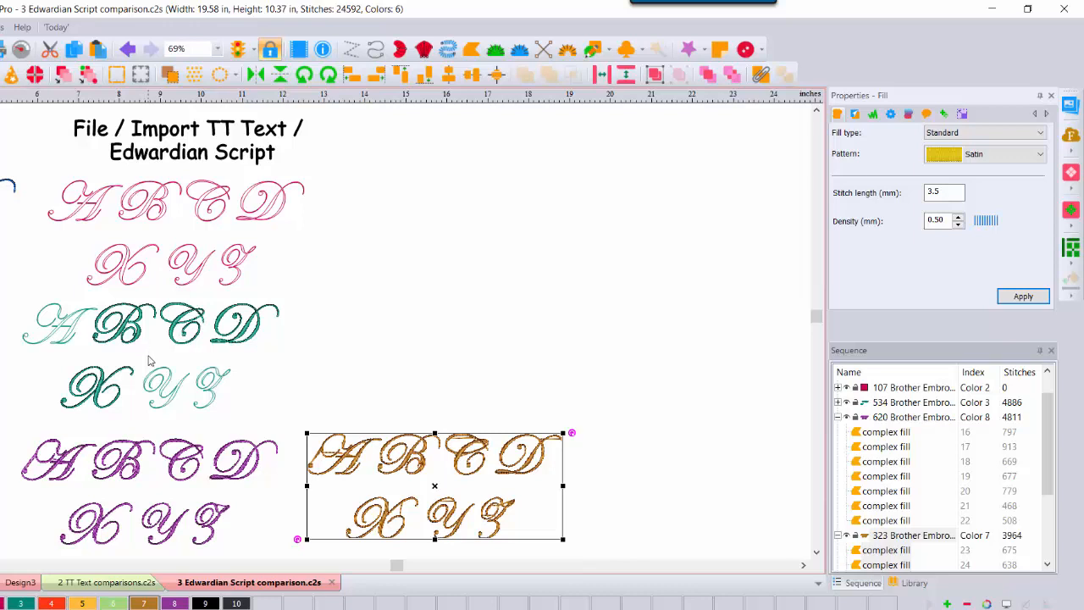
- Copy the green Y and Z artwork outlines and place the copy in the empty area above the brown lettering
{"action": "left_click", "coordinate": [218, 48]}
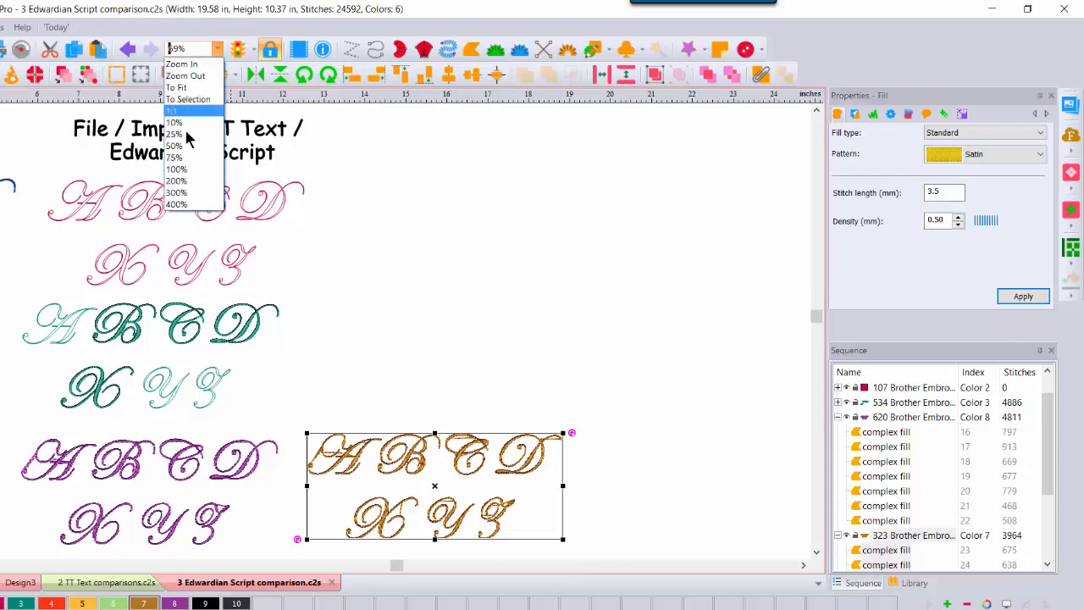
{"action": "left_click", "coordinate": [184, 167]}
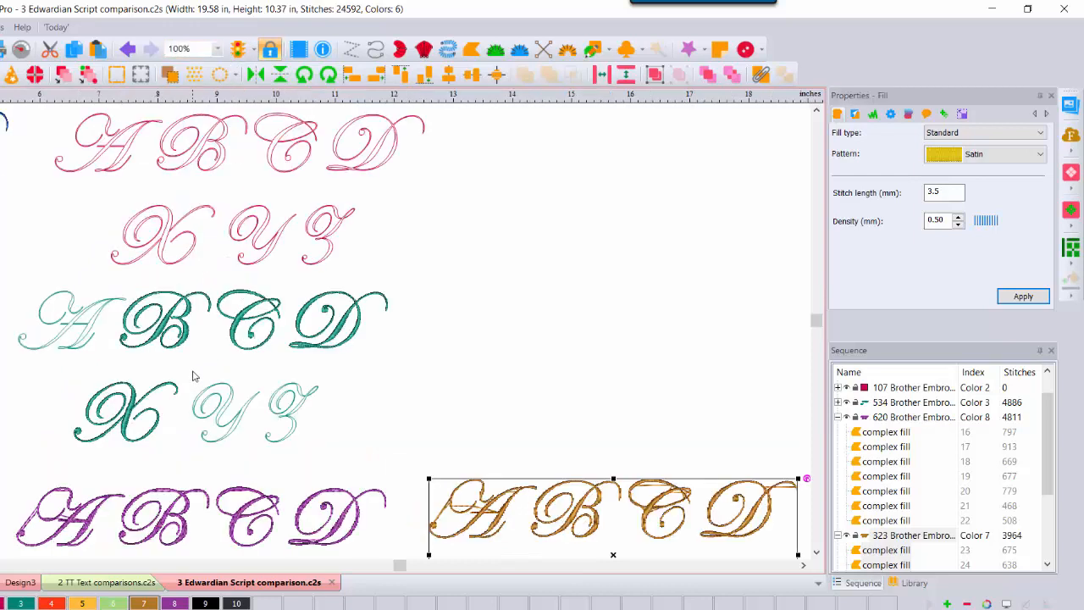
{"action": "left_click_drag", "start_coordinate": [192, 369], "coordinate": [361, 474]}
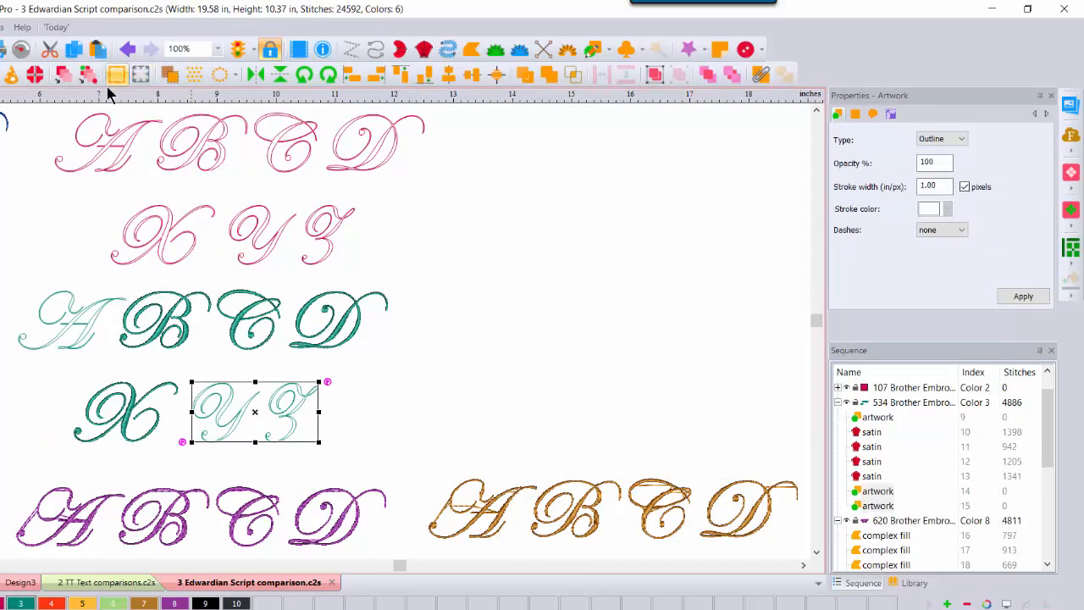
{"action": "left_click", "coordinate": [74, 49]}
{"action": "left_click", "coordinate": [97, 48]}
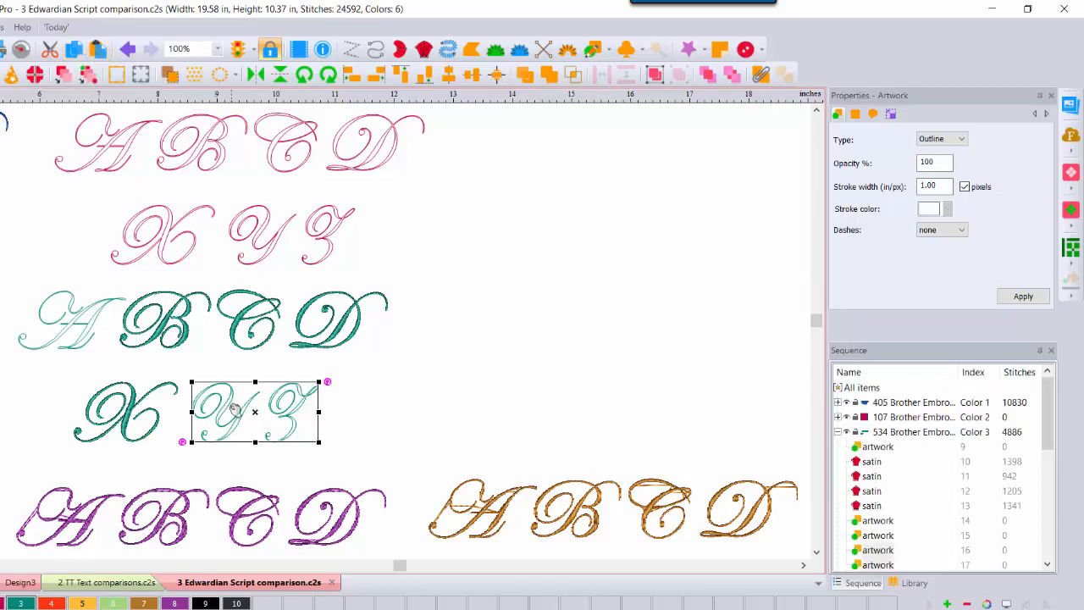
{"action": "left_click_drag", "start_coordinate": [236, 410], "coordinate": [521, 350]}
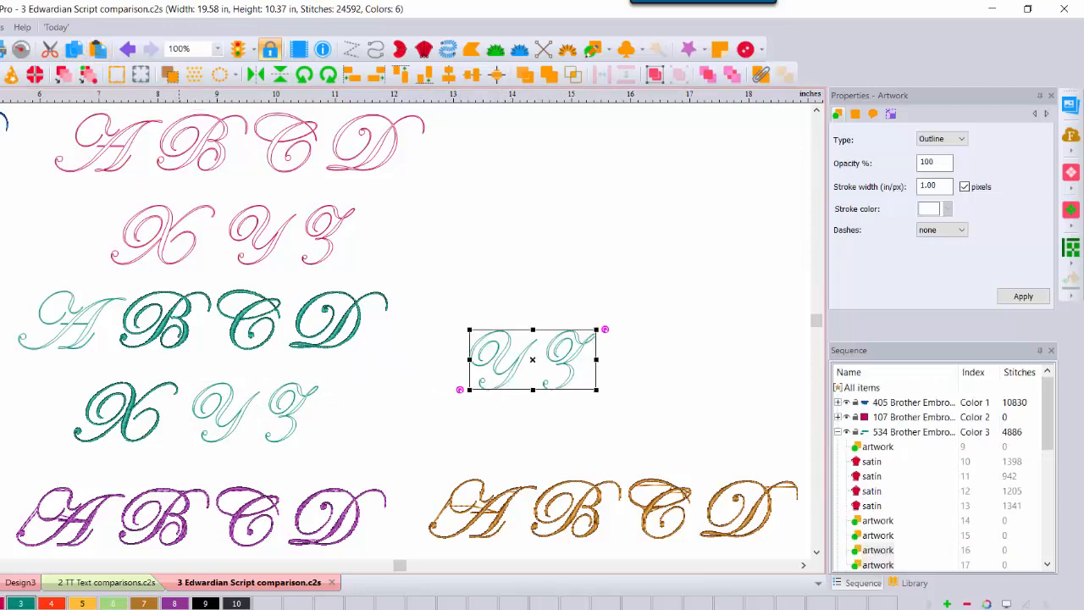
- Recolor the copied Y and Z outlines blue (Color 1) and move the Z away from the Y
{"action": "left_click", "coordinate": [584, 222]}
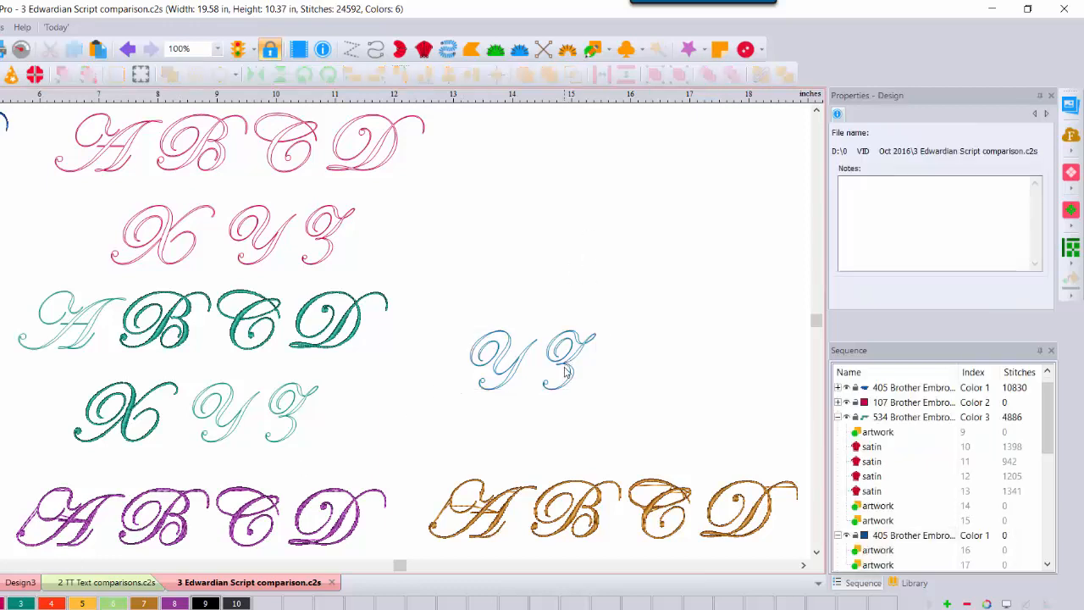
{"action": "left_click_drag", "start_coordinate": [567, 370], "coordinate": [669, 360]}
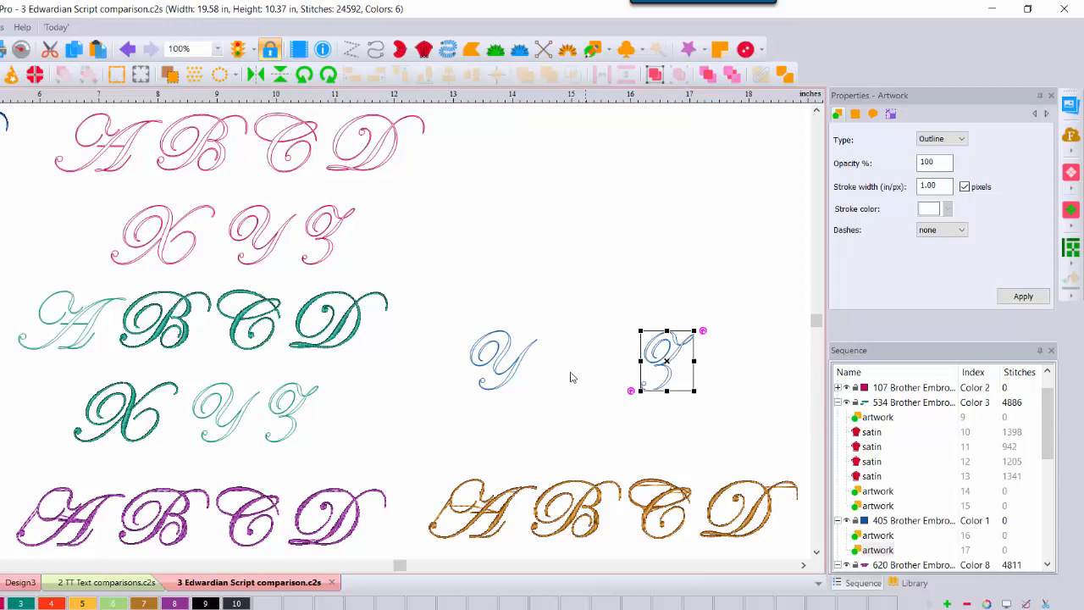
{"action": "left_click", "coordinate": [511, 381]}
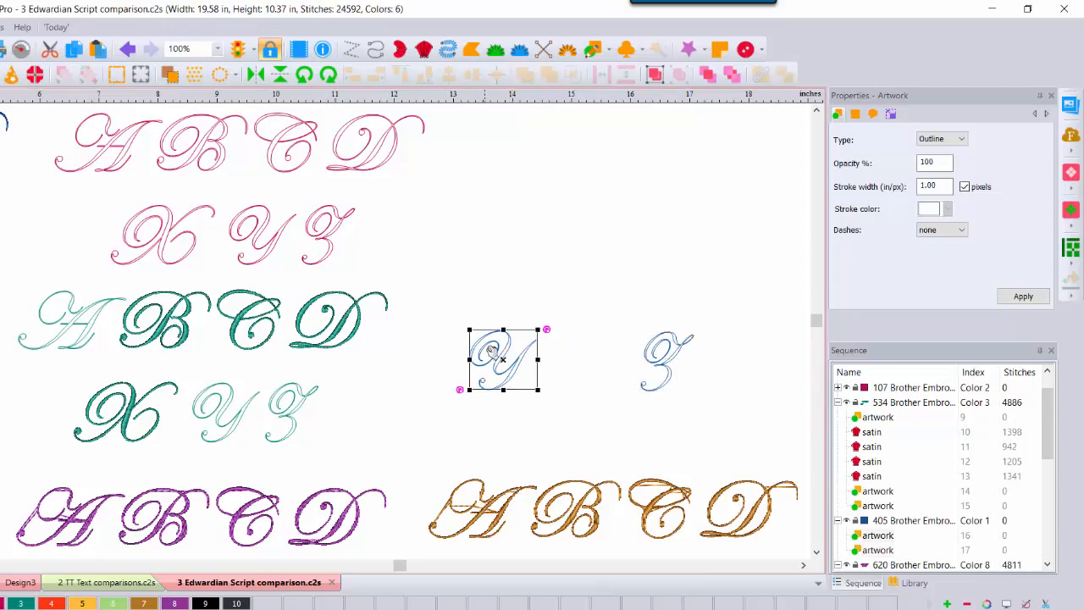
- Resize the blue Y outline to a height of 1.25 in, maintaining its aspect ratio
{"action": "left_click", "coordinate": [342, 335]}
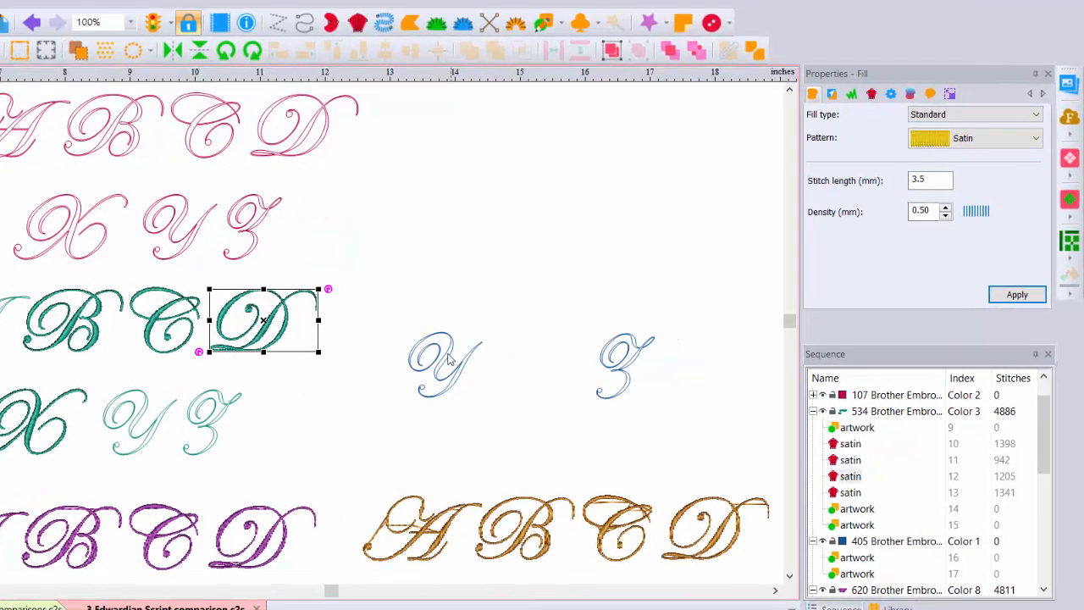
{"action": "left_click", "coordinate": [509, 354]}
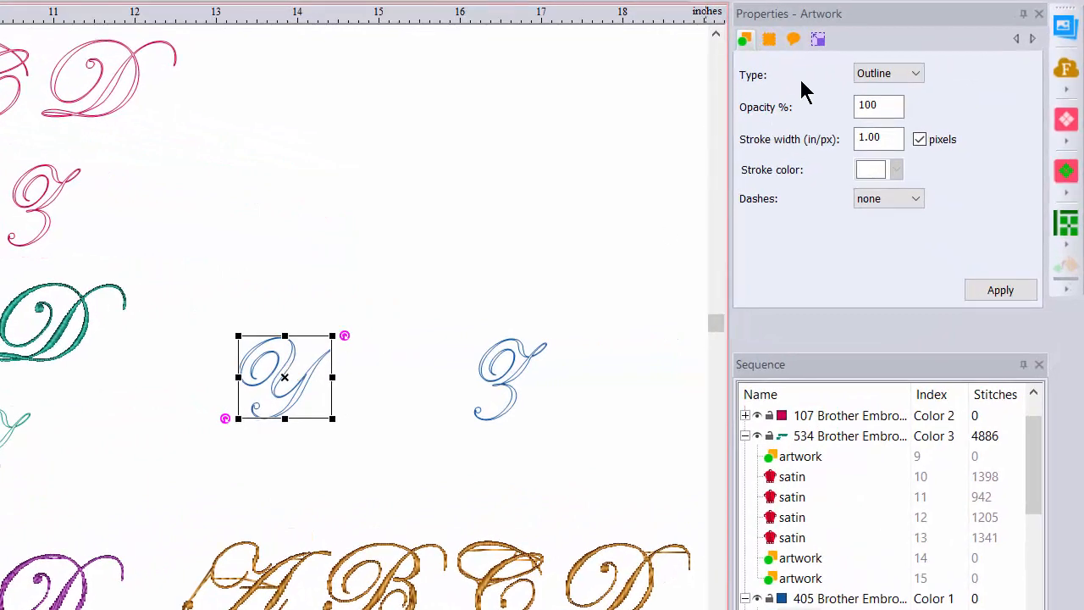
{"action": "left_click", "coordinate": [818, 43]}
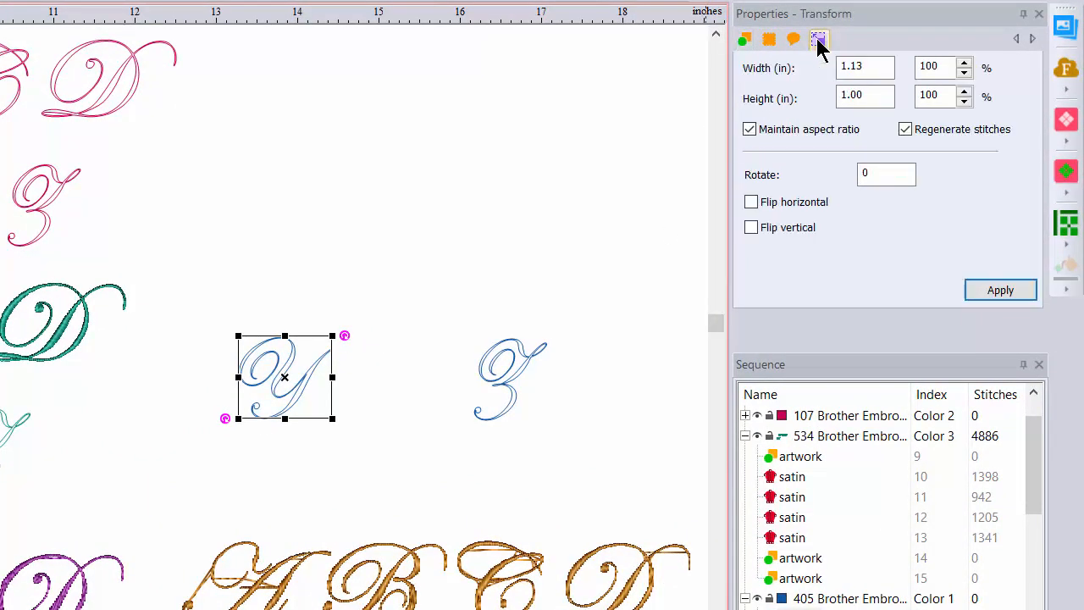
{"action": "left_click", "coordinate": [864, 95]}
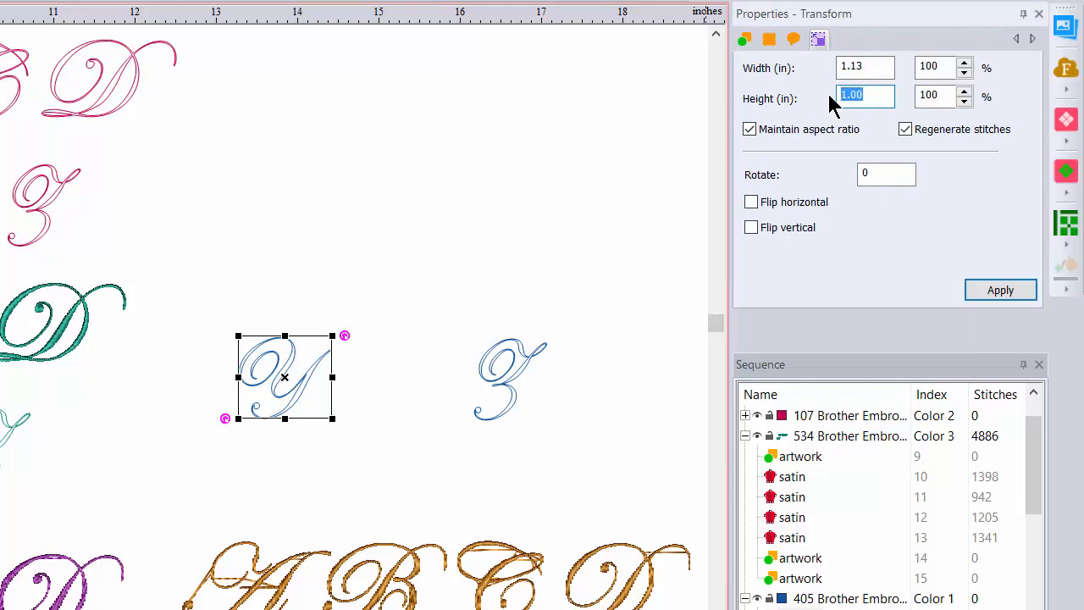
{"action": "type", "text": "1.25"}
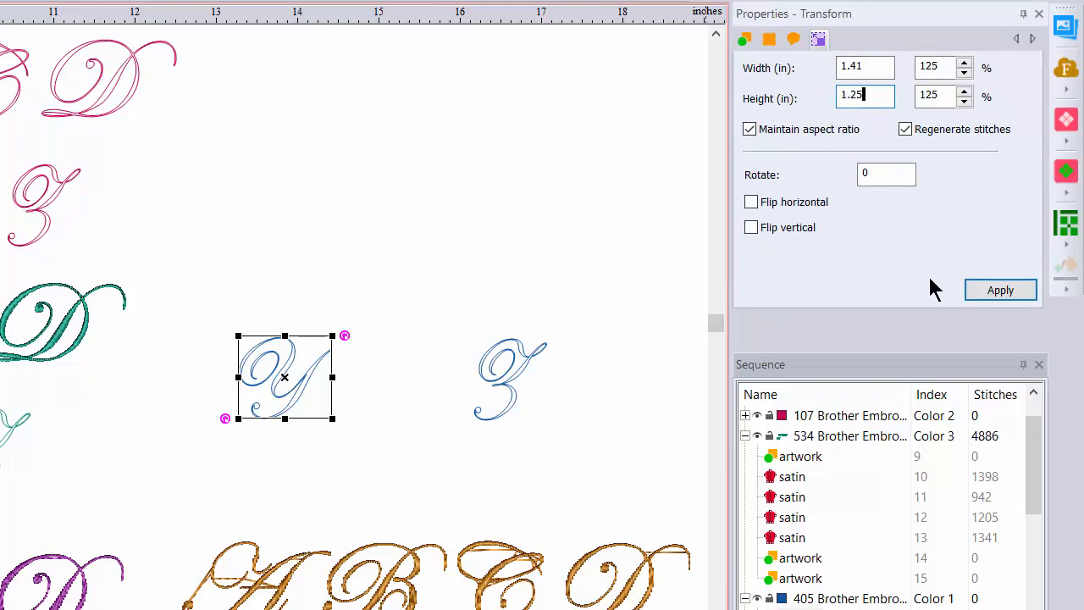
{"action": "left_click", "coordinate": [996, 292]}
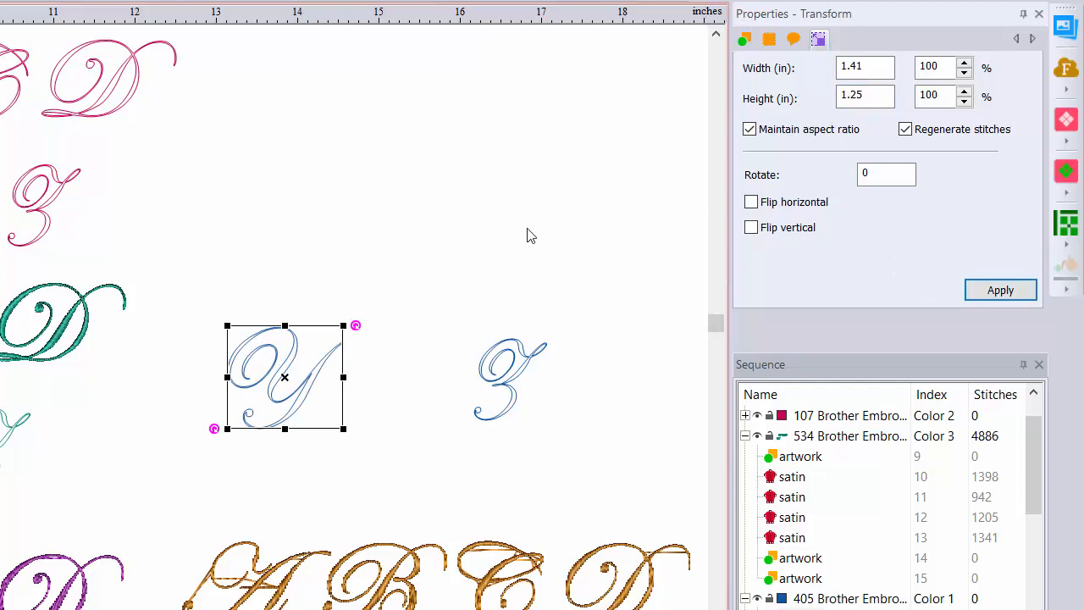
- Convert the blue Y artwork outline to satin stitches
{"action": "right_click", "coordinate": [278, 354]}
{"action": "mouse_move", "coordinate": [340, 511]}
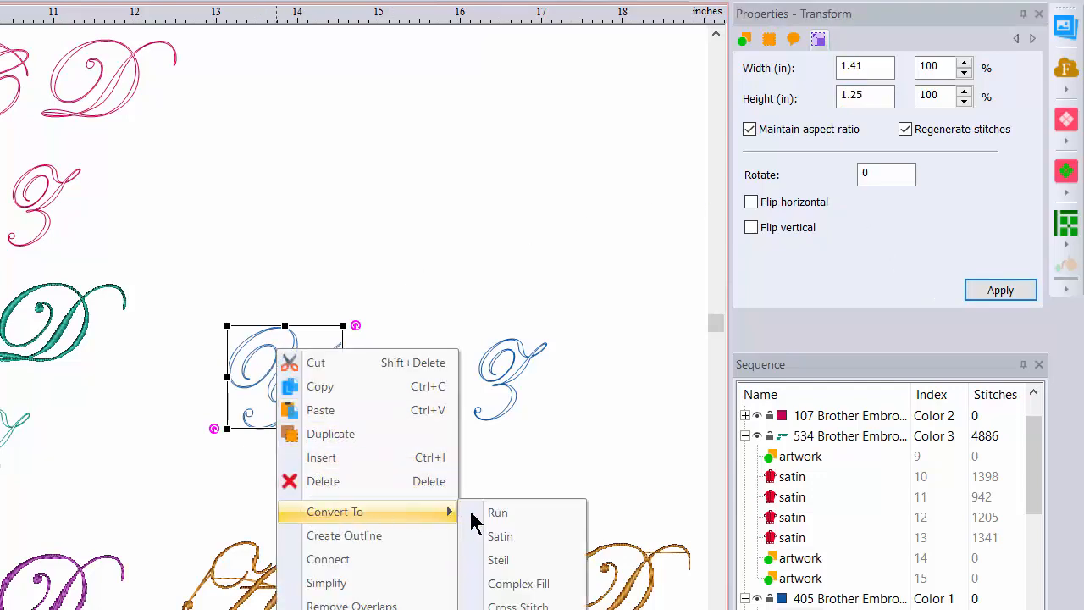
{"action": "left_click", "coordinate": [502, 536]}
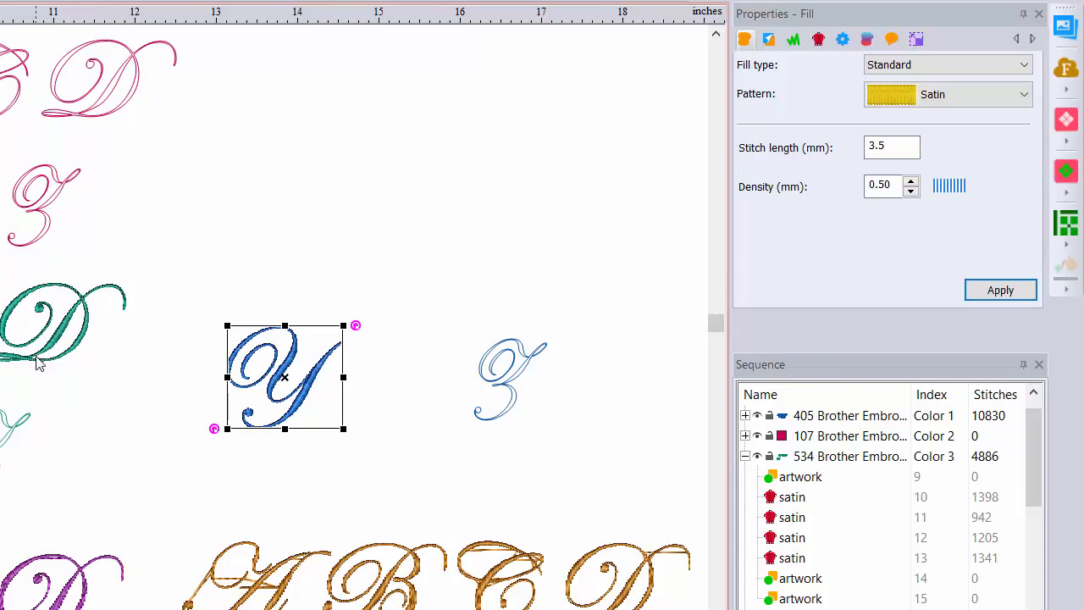
- Resize the satin Y to a height of 1 in, maintaining its aspect ratio, and move it beside the green Z outline
{"action": "left_click", "coordinate": [917, 39]}
{"action": "double_click", "coordinate": [877, 95]}
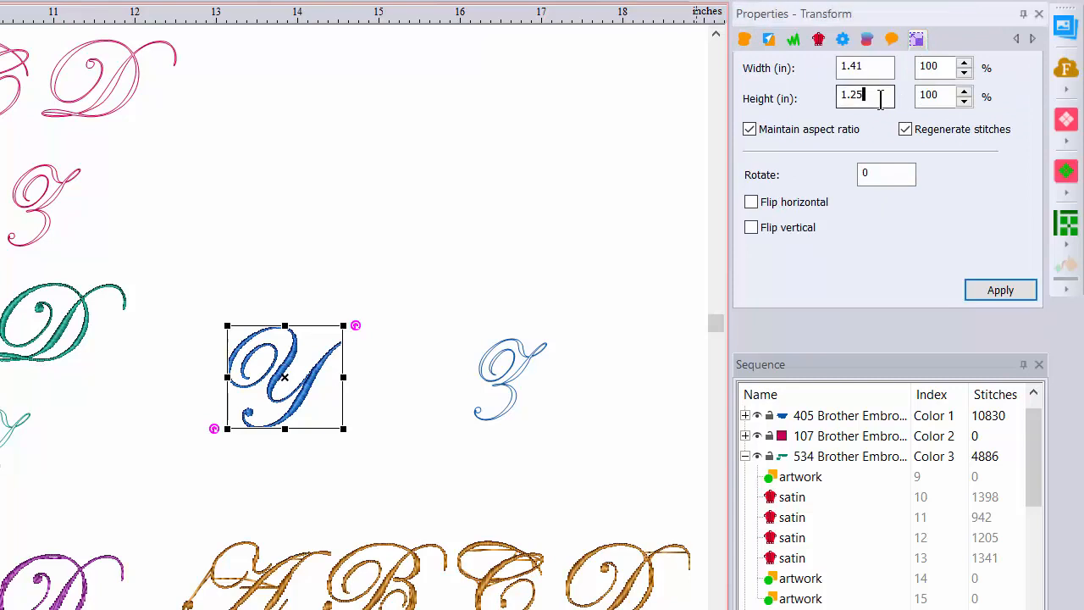
{"action": "type", "text": "1"}
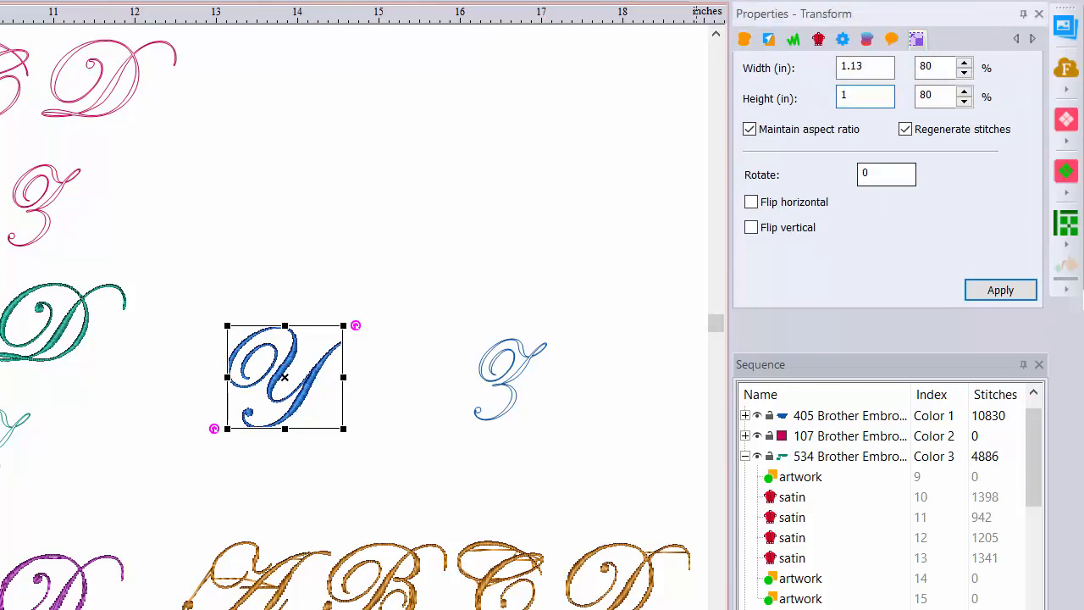
{"action": "left_click", "coordinate": [1005, 295]}
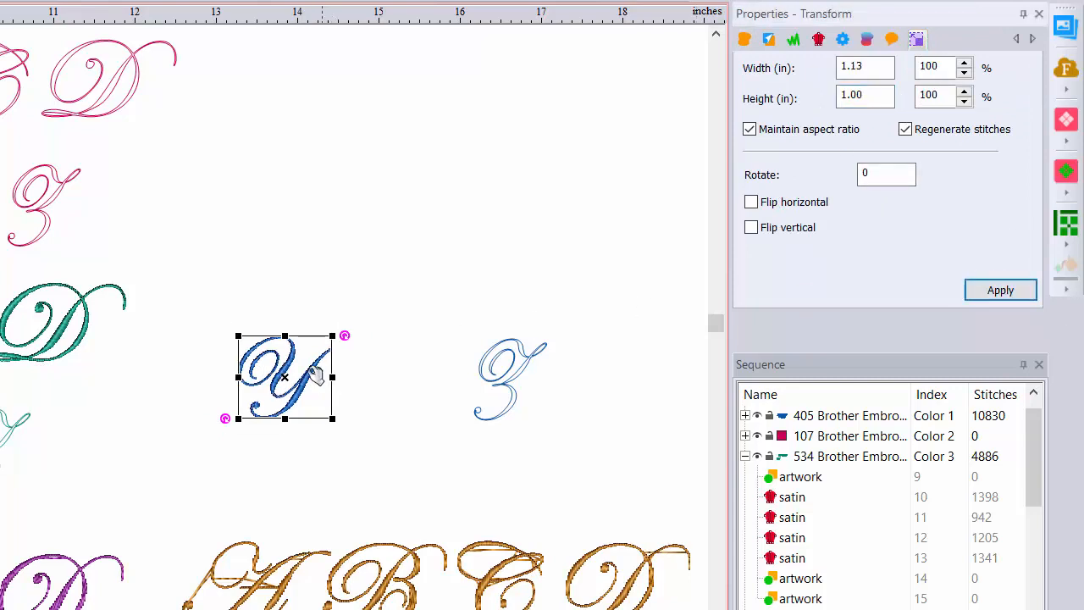
{"action": "left_click_drag", "start_coordinate": [293, 385], "coordinate": [95, 462]}
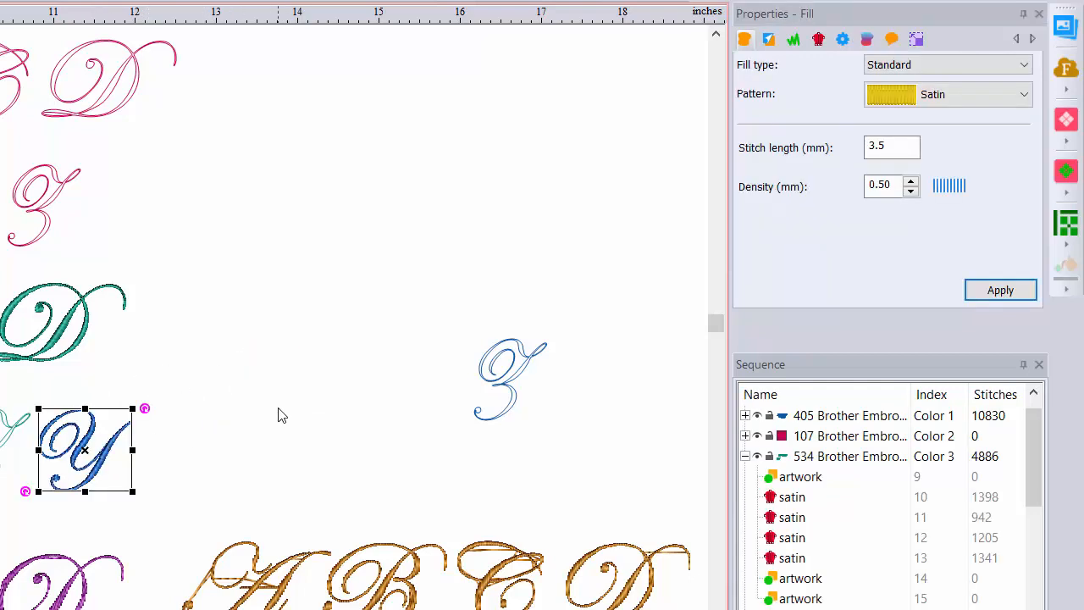
- Resize the blue Z outline to a height of 1.25 in and try to convert it to satin
{"action": "left_click", "coordinate": [522, 375]}
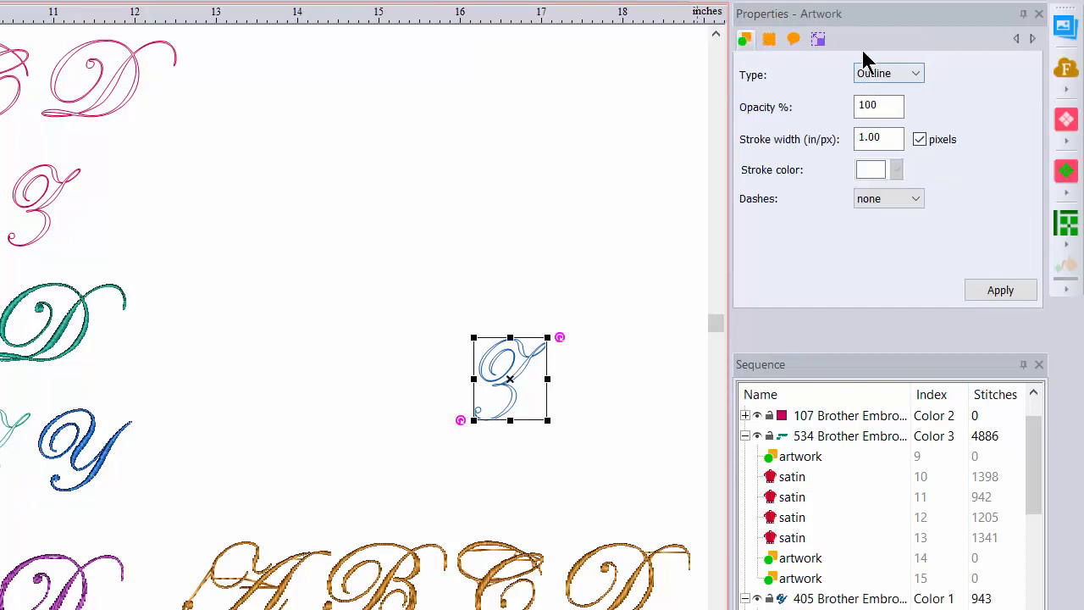
{"action": "left_click", "coordinate": [819, 43]}
{"action": "double_click", "coordinate": [855, 99]}
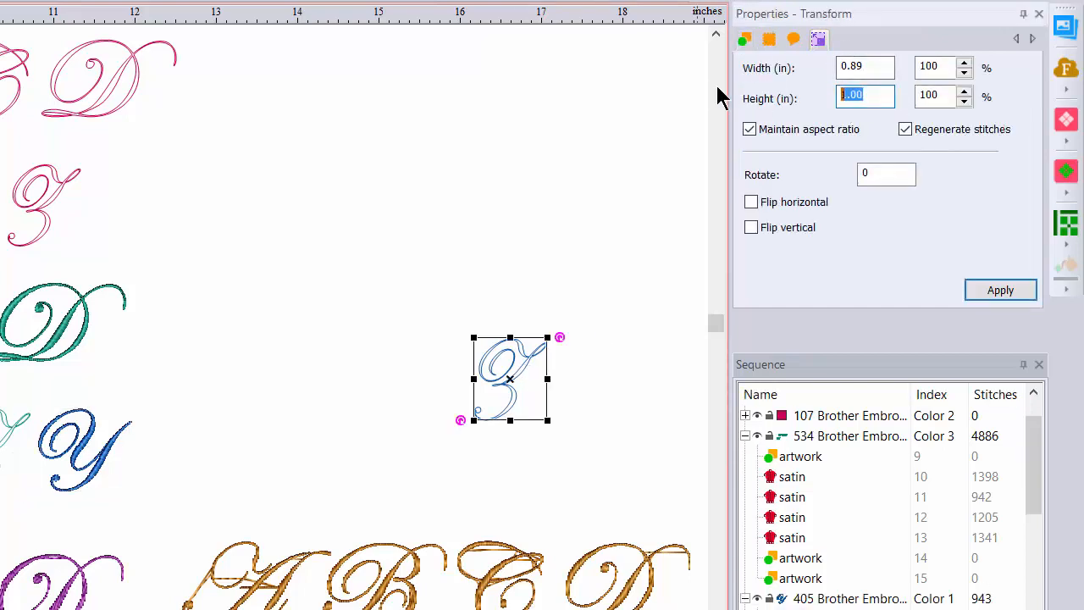
{"action": "type", "text": "1.25"}
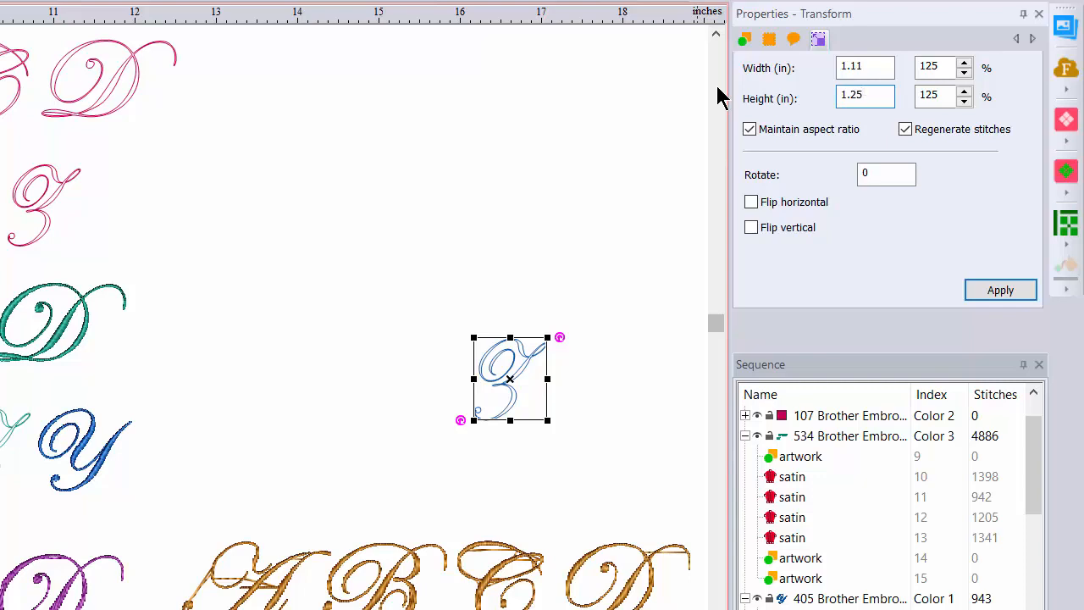
{"action": "left_click", "coordinate": [1000, 290]}
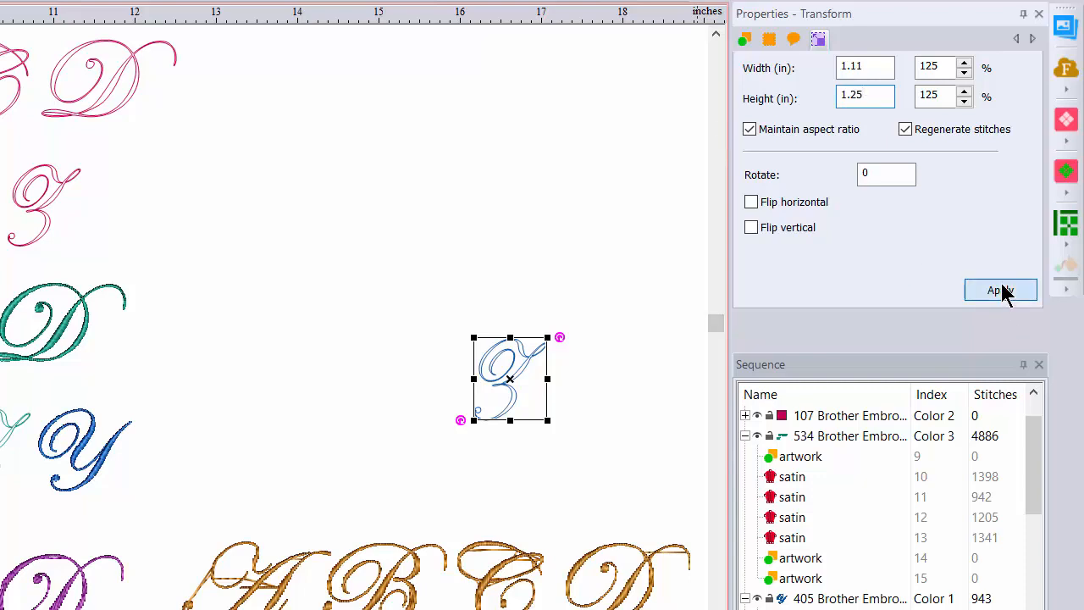
{"action": "right_click", "coordinate": [501, 364]}
{"action": "mouse_move", "coordinate": [666, 96]}
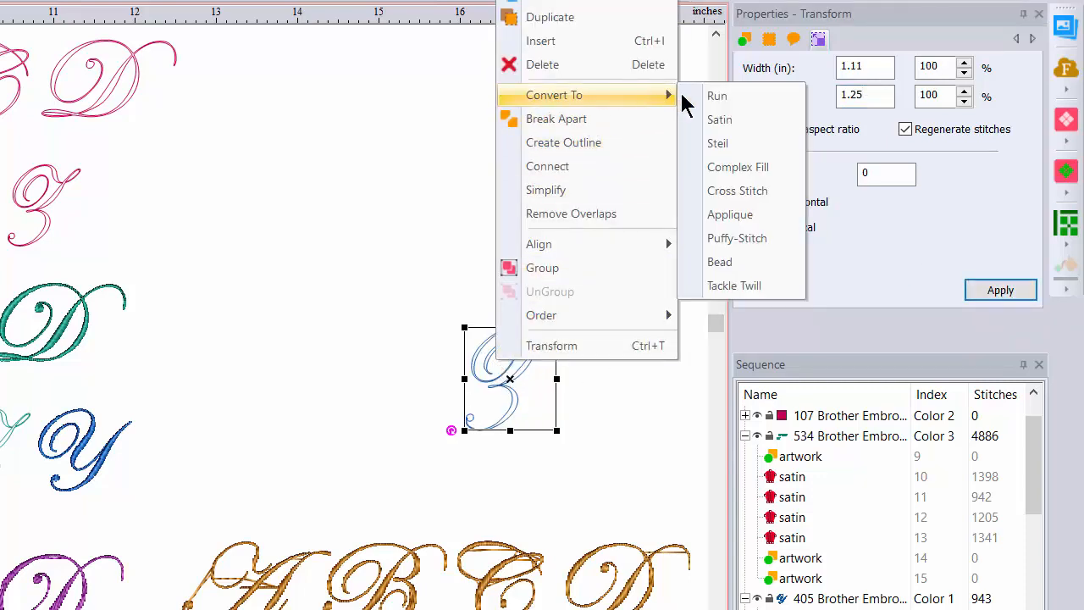
{"action": "left_click", "coordinate": [718, 120]}
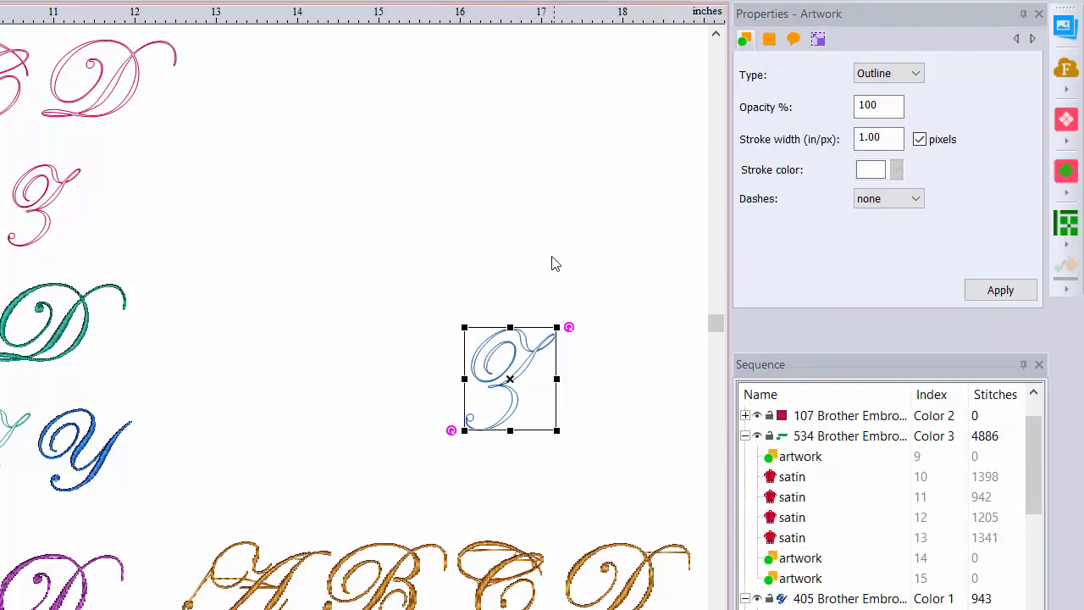
- Resize the blue Z outline to a height of 1.5 in, maintaining its aspect ratio, and convert it to satin
{"action": "left_click", "coordinate": [820, 39]}
{"action": "left_click_drag", "start_coordinate": [799, 90], "coordinate": [760, 95]}
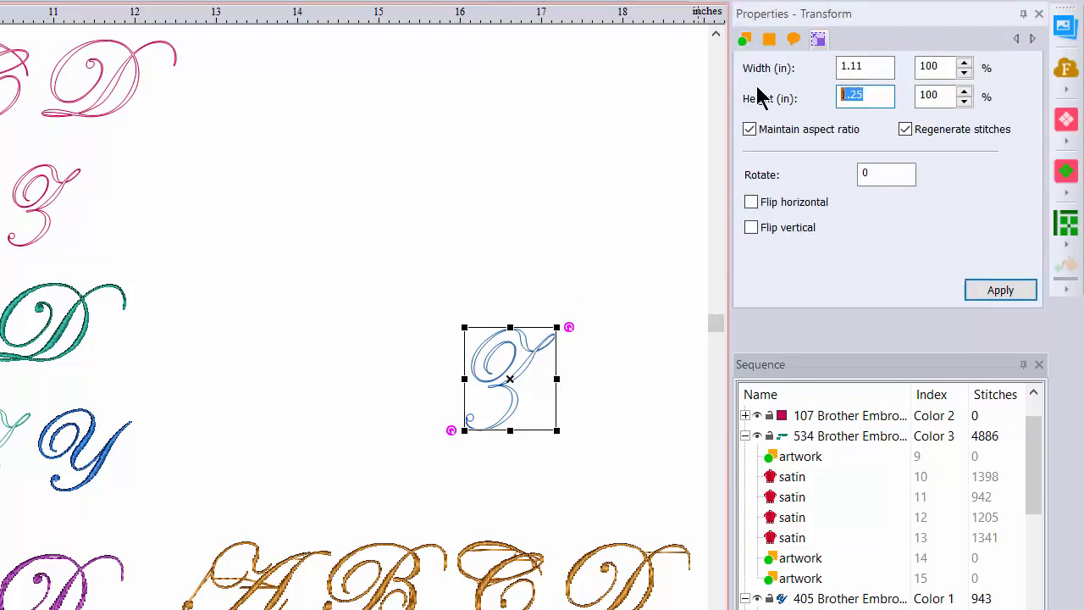
{"action": "type", "text": "1.5"}
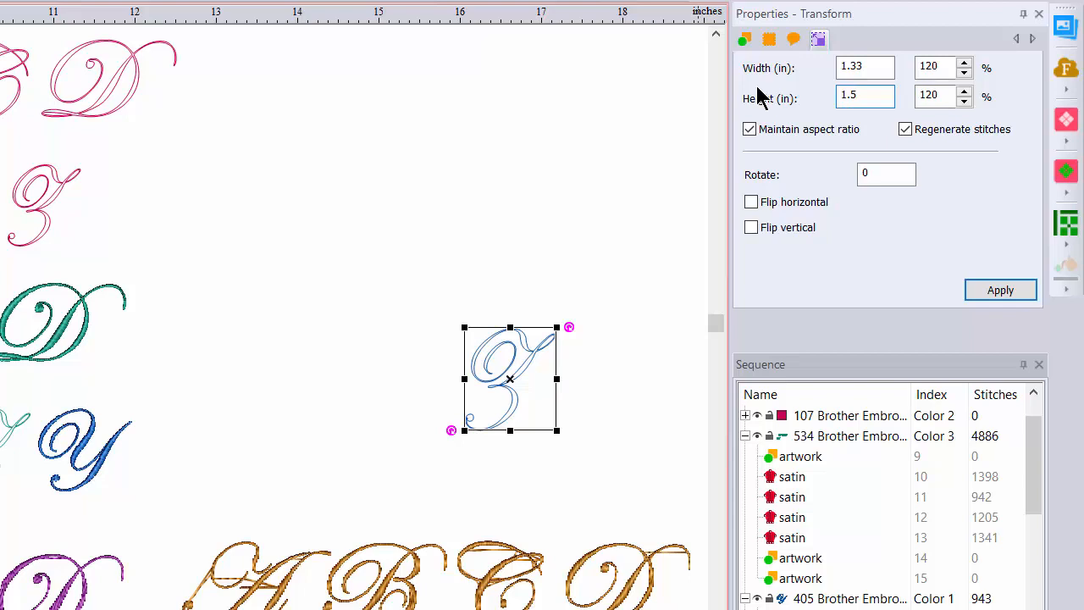
{"action": "left_click", "coordinate": [992, 288]}
{"action": "right_click", "coordinate": [512, 361]}
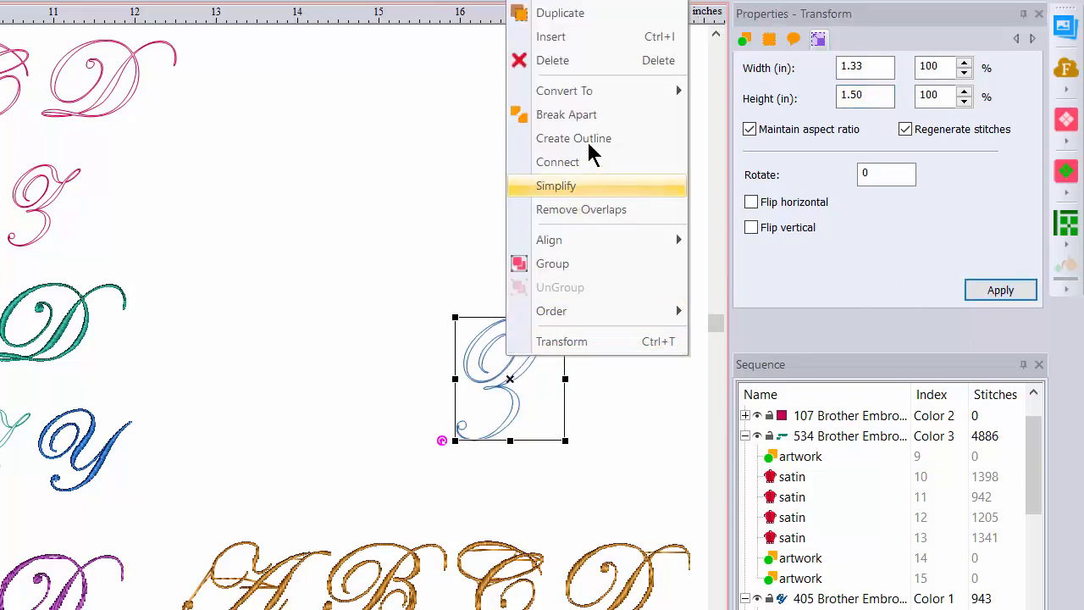
{"action": "mouse_move", "coordinate": [603, 91]}
{"action": "left_click", "coordinate": [720, 120]}
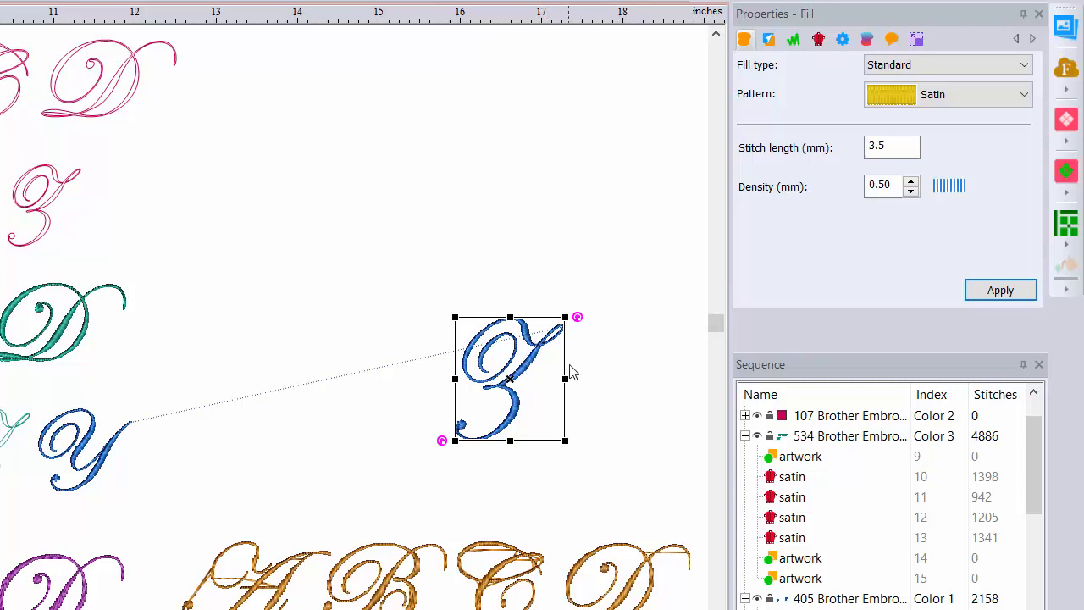
- Resize the satin Z to a height of 1 in, maintaining its aspect ratio, and move it beside the blue Y
{"action": "left_click", "coordinate": [915, 39]}
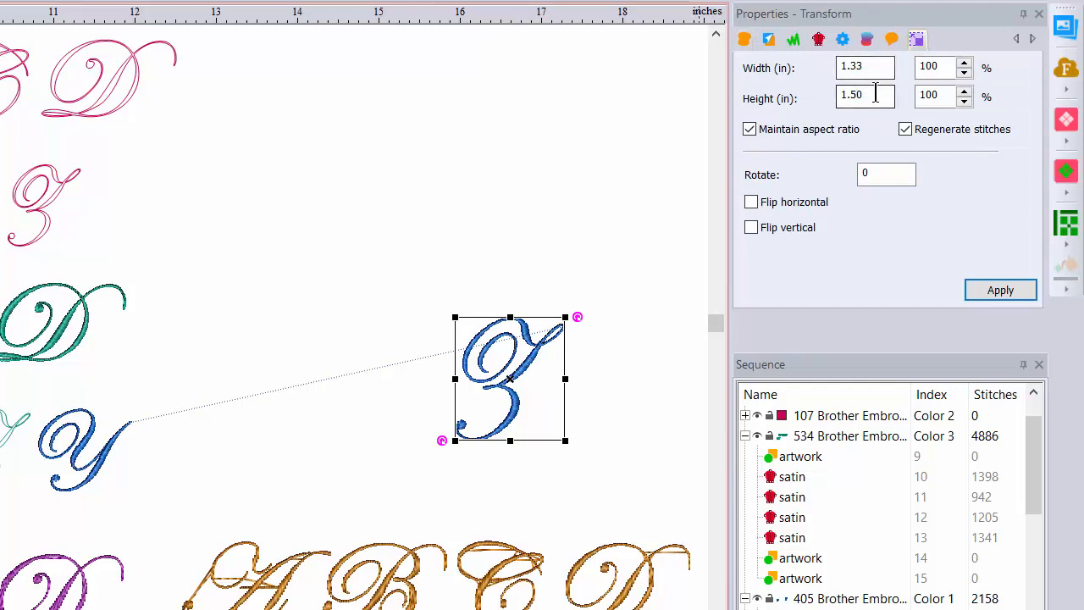
{"action": "left_click_drag", "start_coordinate": [875, 94], "coordinate": [794, 95]}
{"action": "type", "text": "1"}
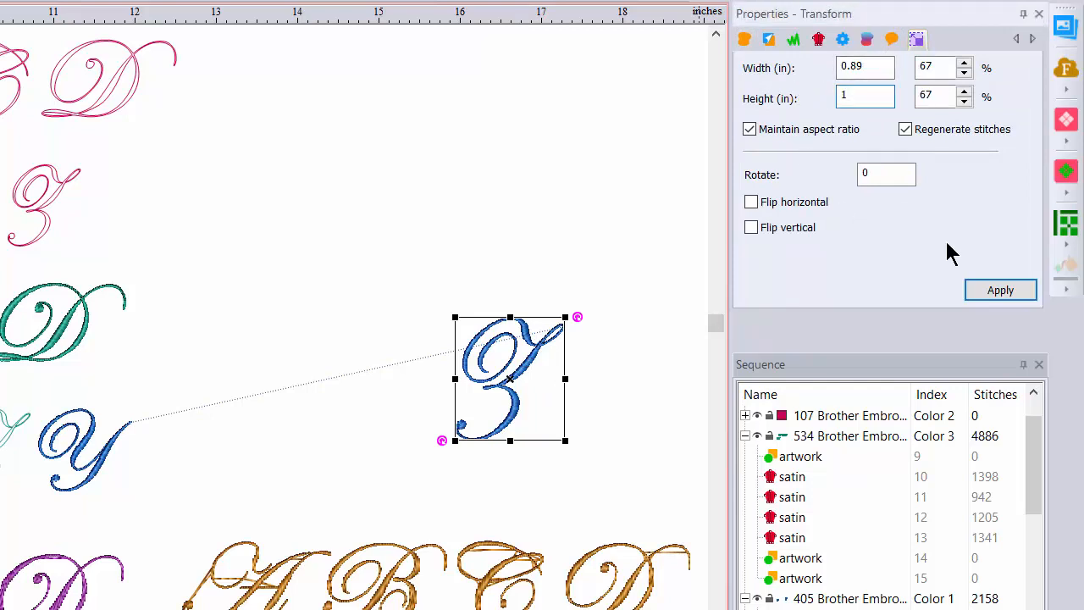
{"action": "left_click", "coordinate": [985, 297]}
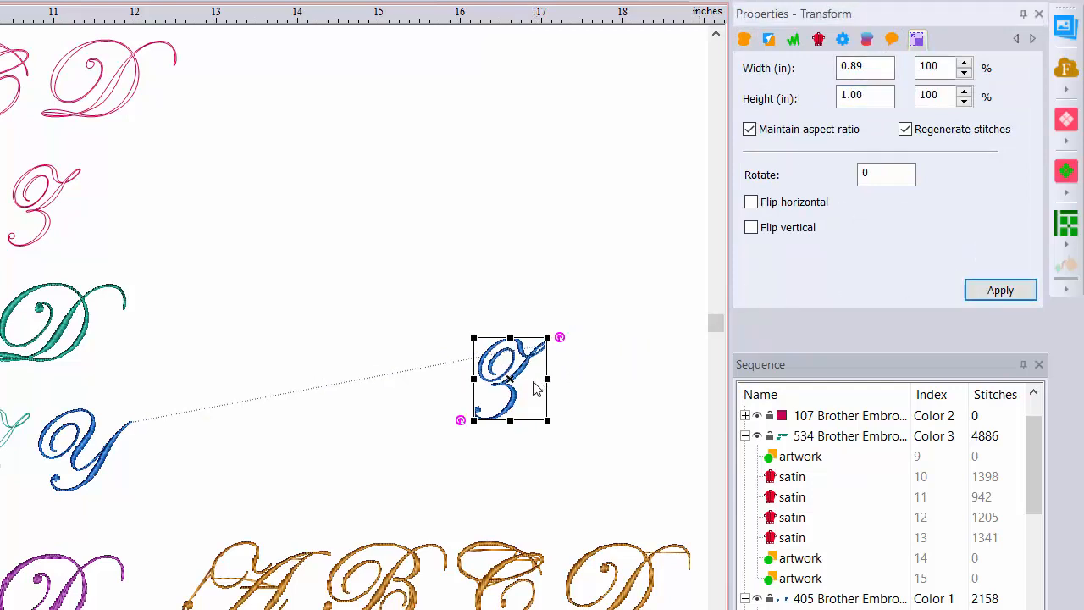
{"action": "left_click_drag", "start_coordinate": [518, 380], "coordinate": [179, 456]}
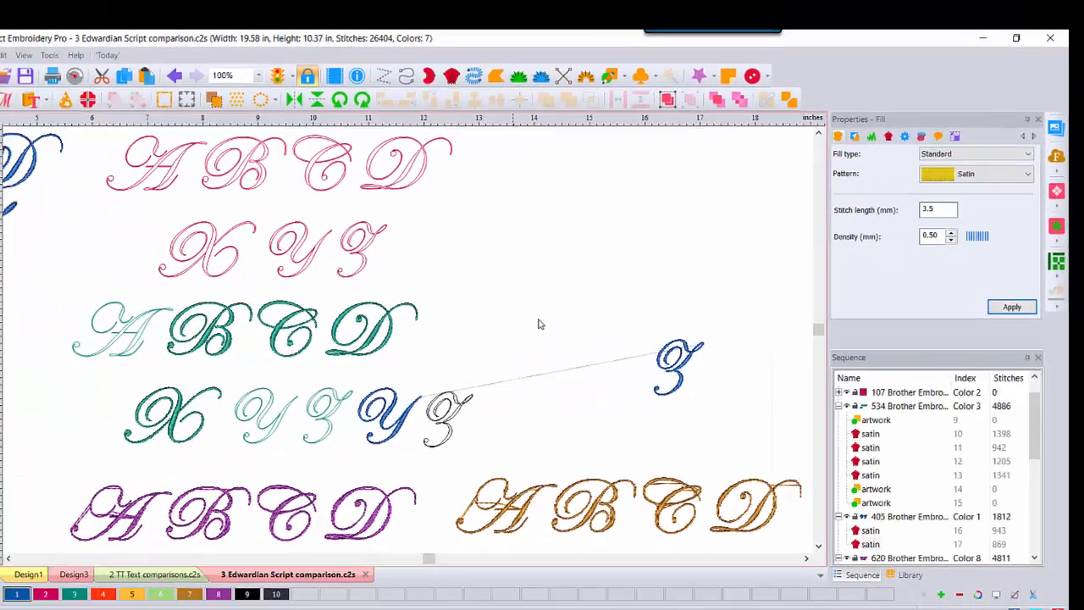
{"action": "left_click", "coordinate": [545, 310]}
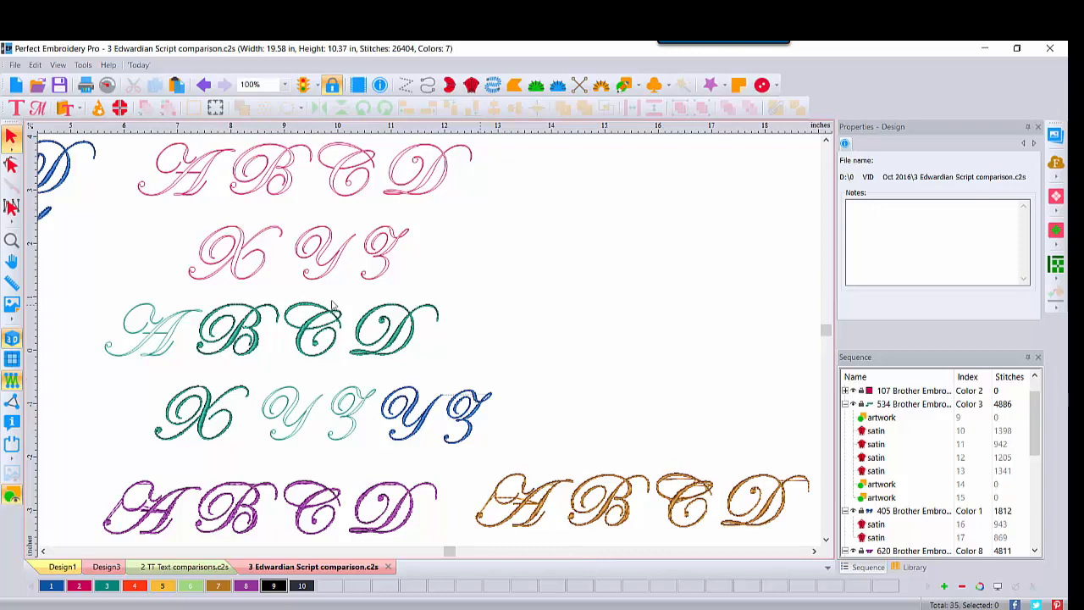
- Open the design file "4 house in Edwardian script.c2s"
{"action": "double_click", "coordinate": [11, 241]}
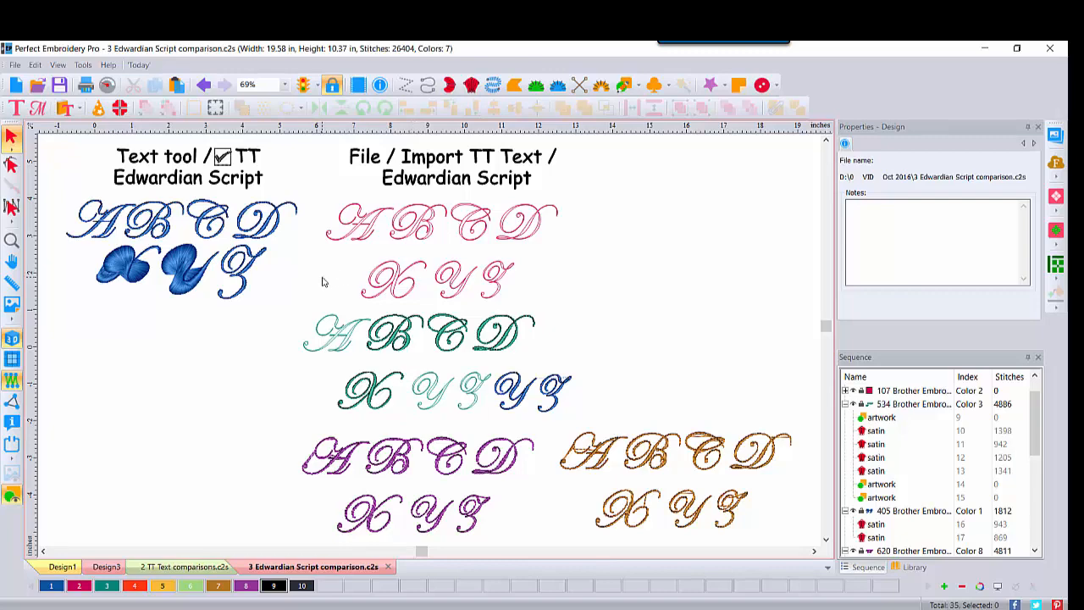
{"action": "left_click", "coordinate": [37, 84]}
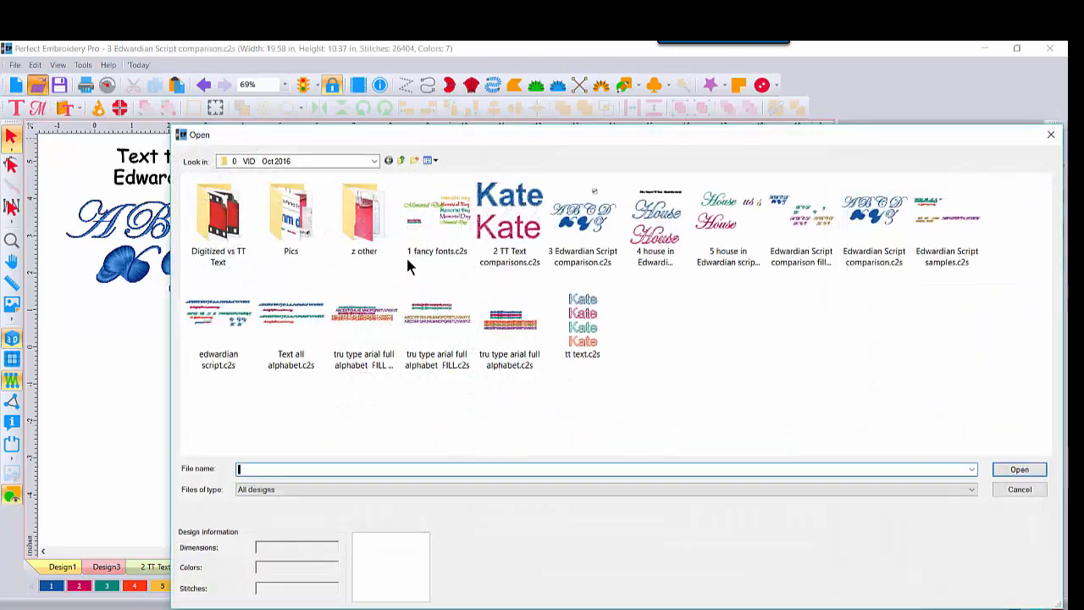
{"action": "double_click", "coordinate": [657, 216]}
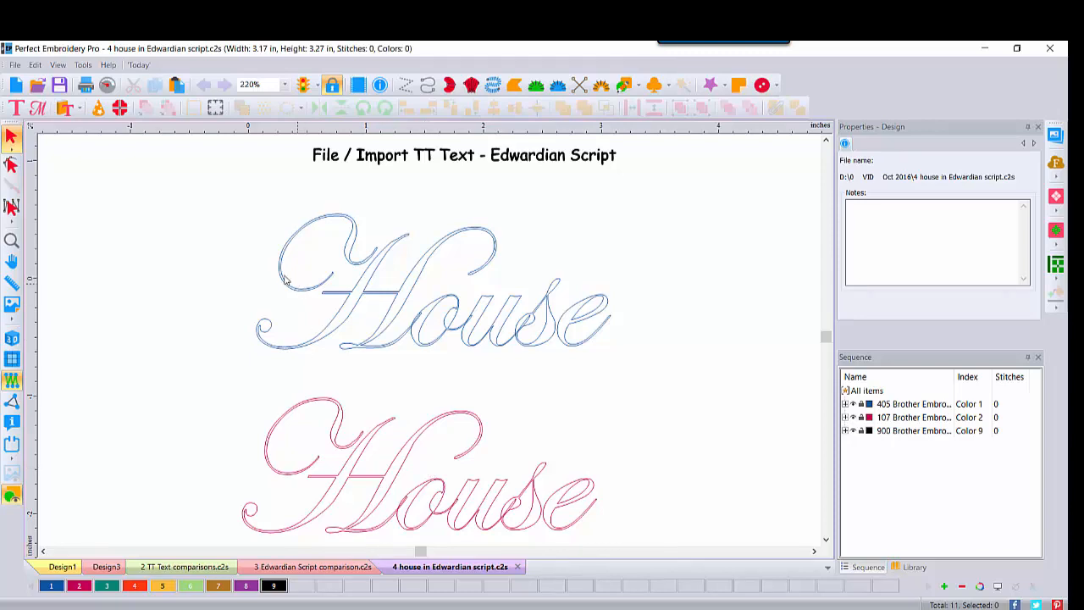
- Convert all the blue "House" outlines to satin stitches
{"action": "left_click_drag", "start_coordinate": [234, 183], "coordinate": [622, 360]}
{"action": "right_click", "coordinate": [436, 297]}
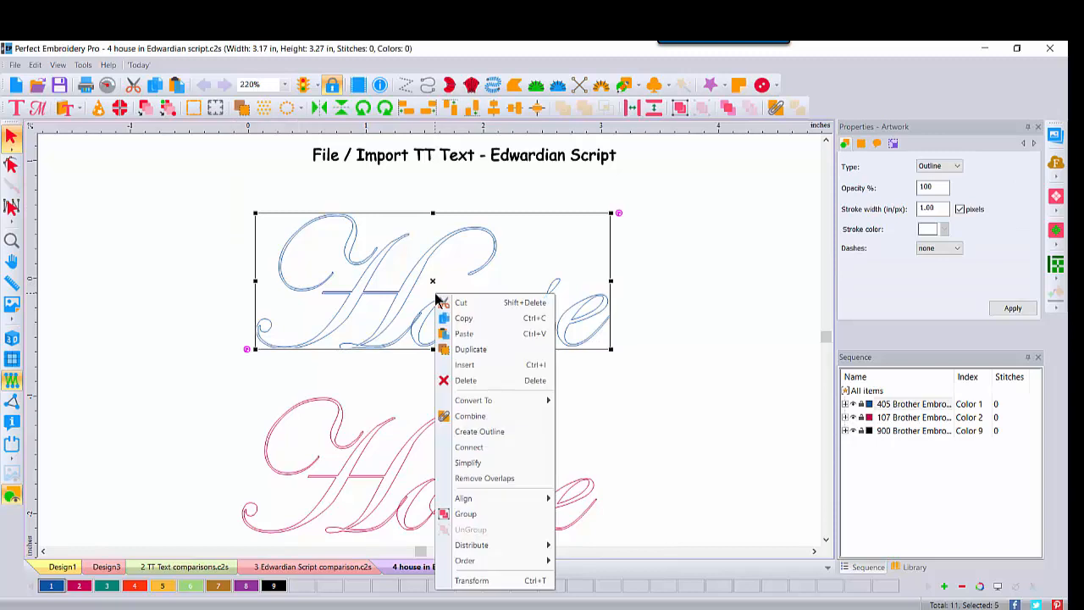
{"action": "mouse_move", "coordinate": [456, 404]}
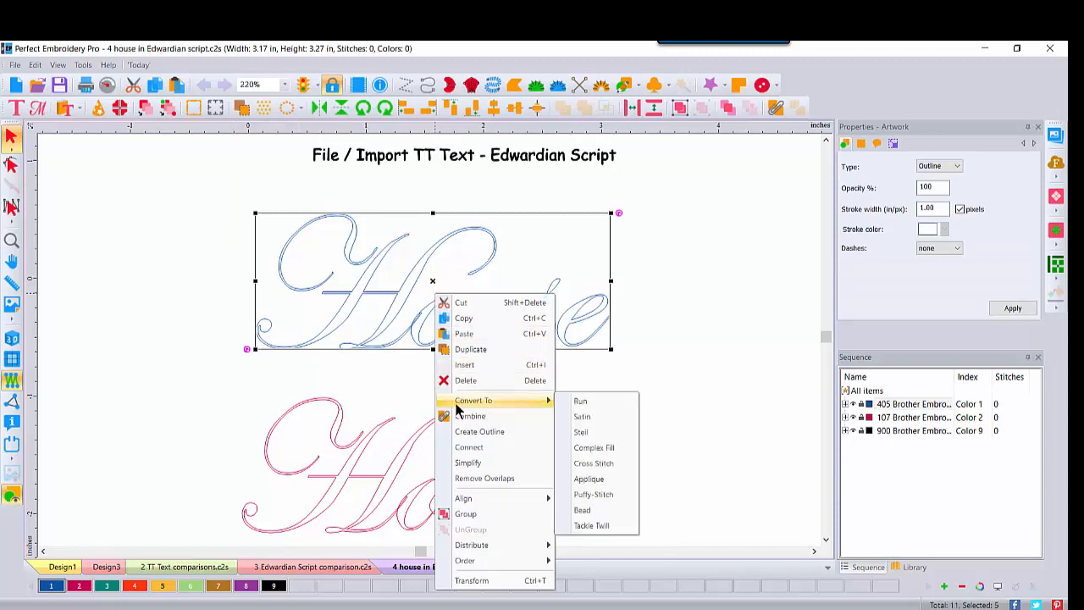
{"action": "left_click", "coordinate": [576, 418]}
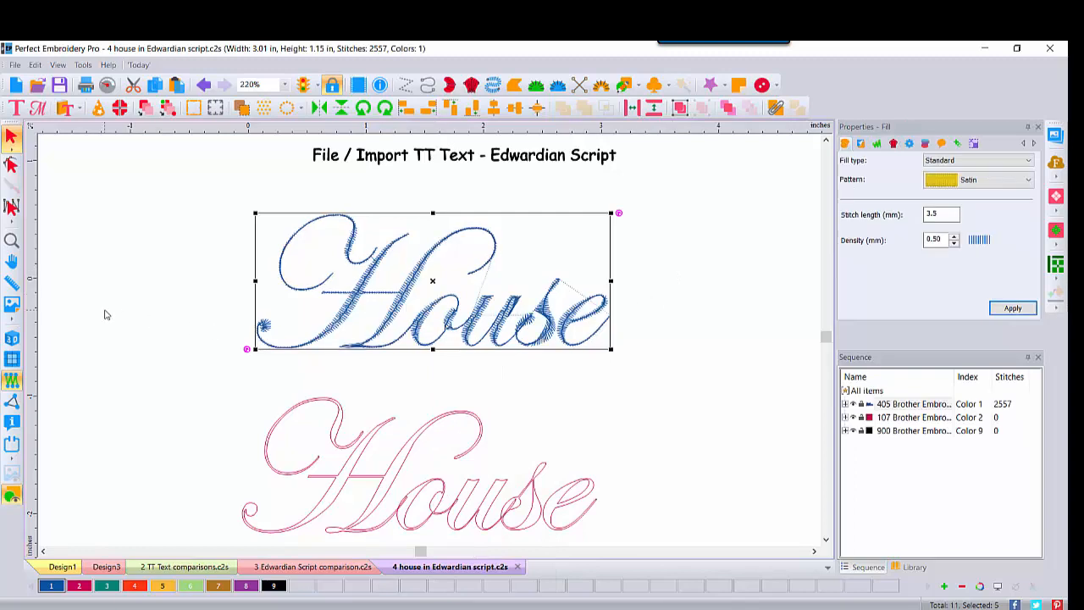
- Display the stitches in 3D and inspect the letters "ouse" of the blue "House" lettering up close
{"action": "left_click", "coordinate": [12, 339]}
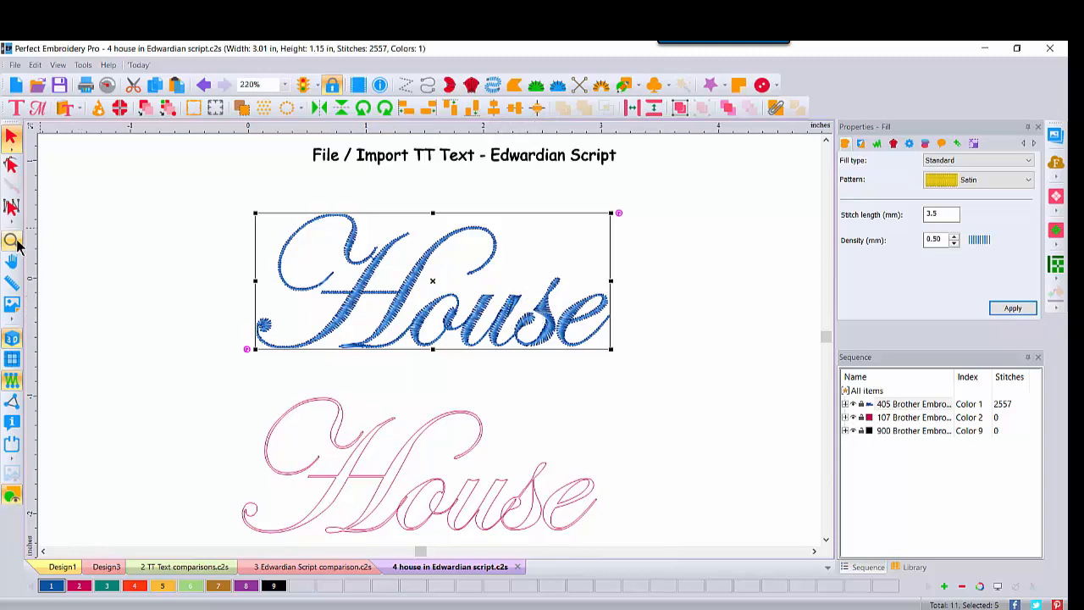
{"action": "left_click", "coordinate": [12, 242]}
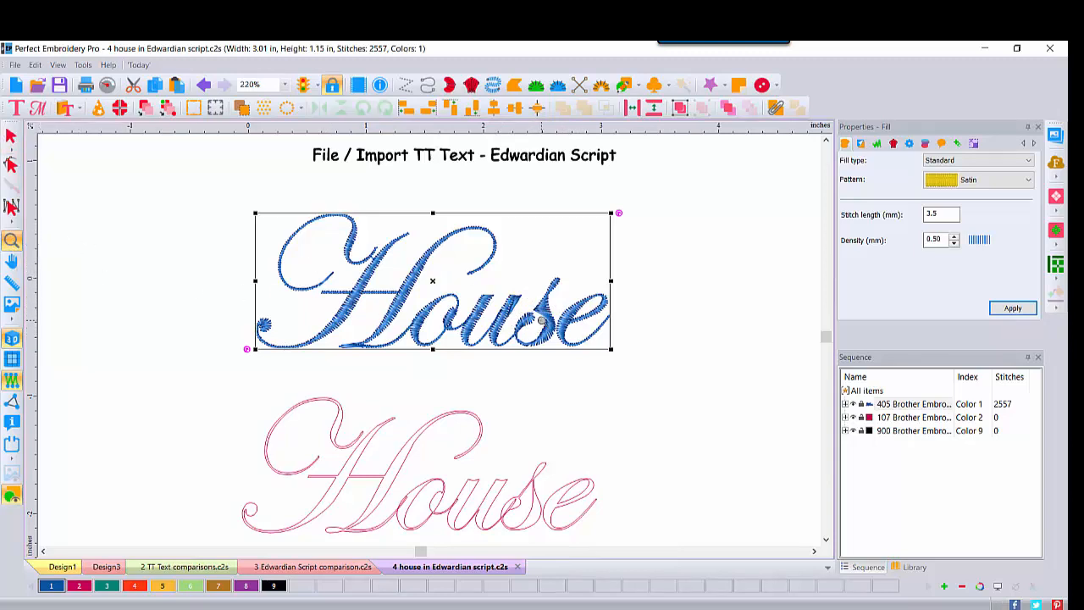
{"action": "left_click", "coordinate": [540, 332]}
{"action": "left_click", "coordinate": [540, 333]}
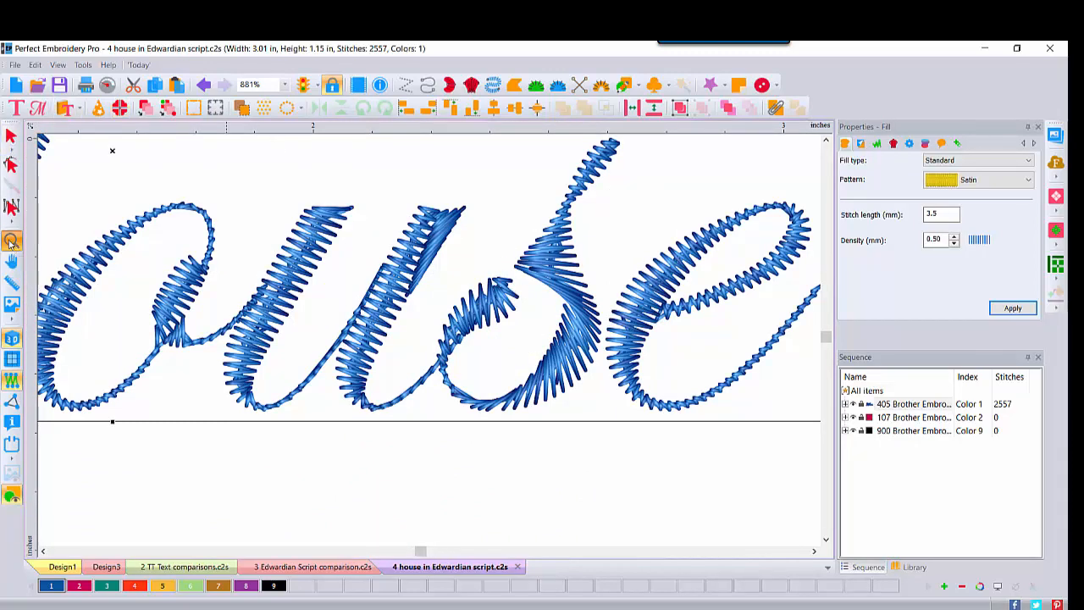
{"action": "double_click", "coordinate": [10, 244]}
{"action": "key", "text": "Escape"}
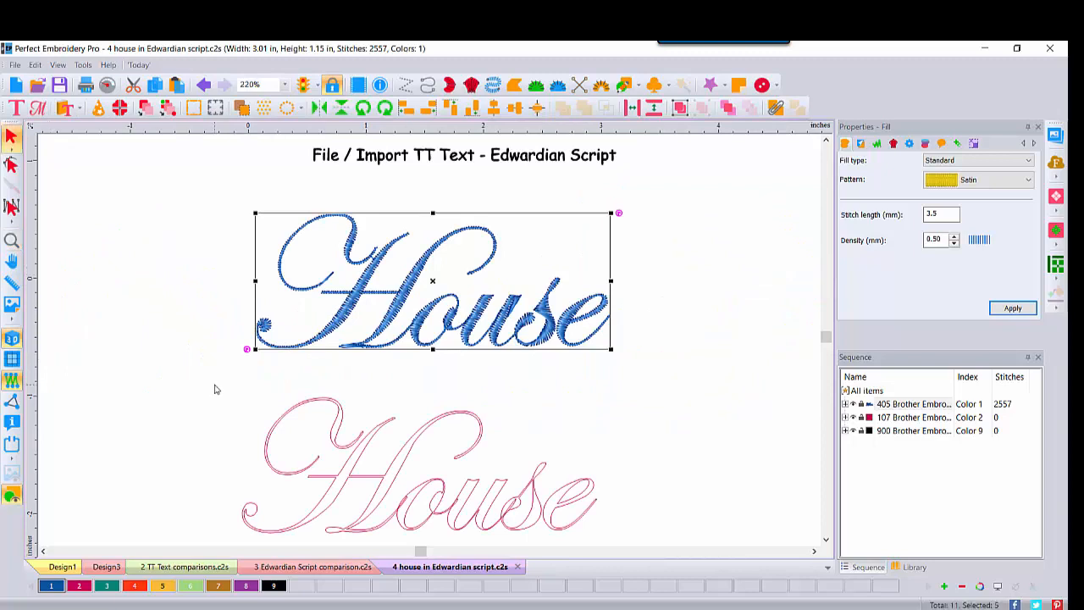
- Resize the pink "House" outline (Color 2) to a width of 3.5 in, maintaining its aspect ratio
{"action": "left_click", "coordinate": [902, 418]}
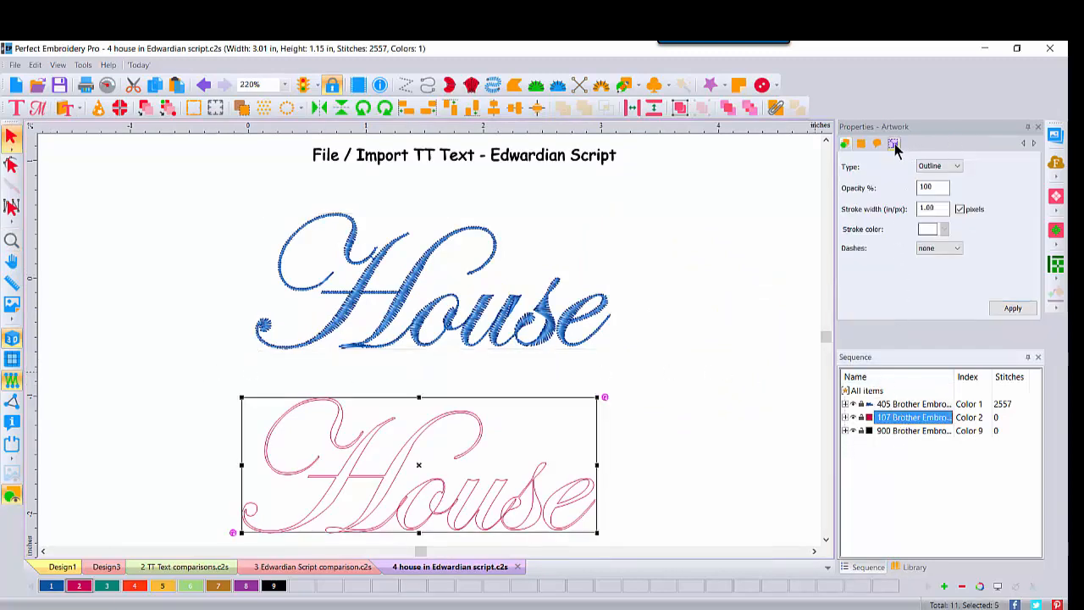
{"action": "left_click", "coordinate": [893, 144]}
{"action": "left_click", "coordinate": [924, 181]}
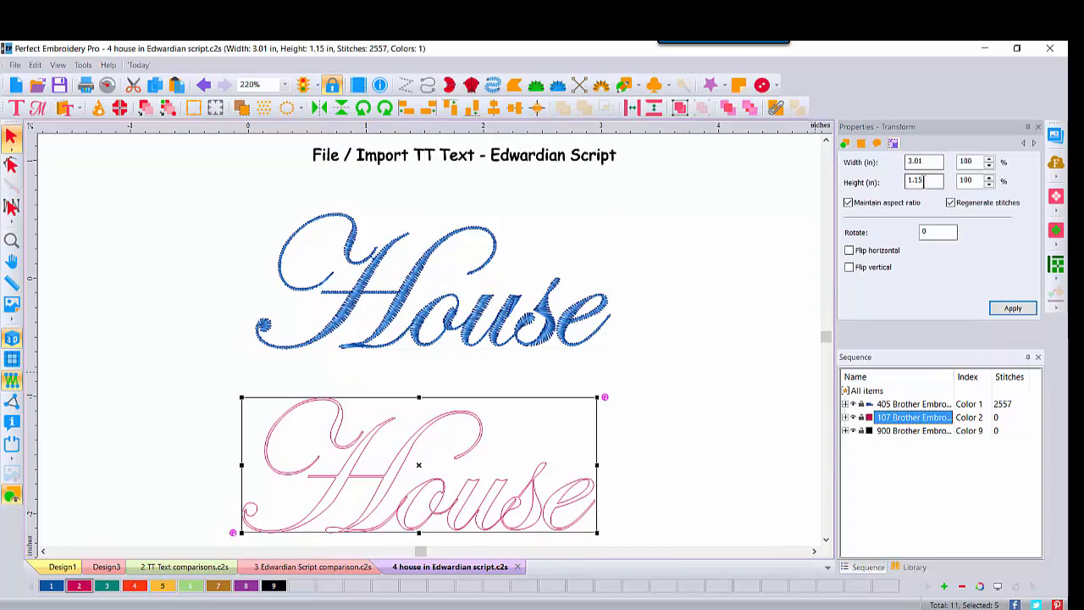
{"action": "double_click", "coordinate": [929, 161]}
{"action": "type", "text": "3."}
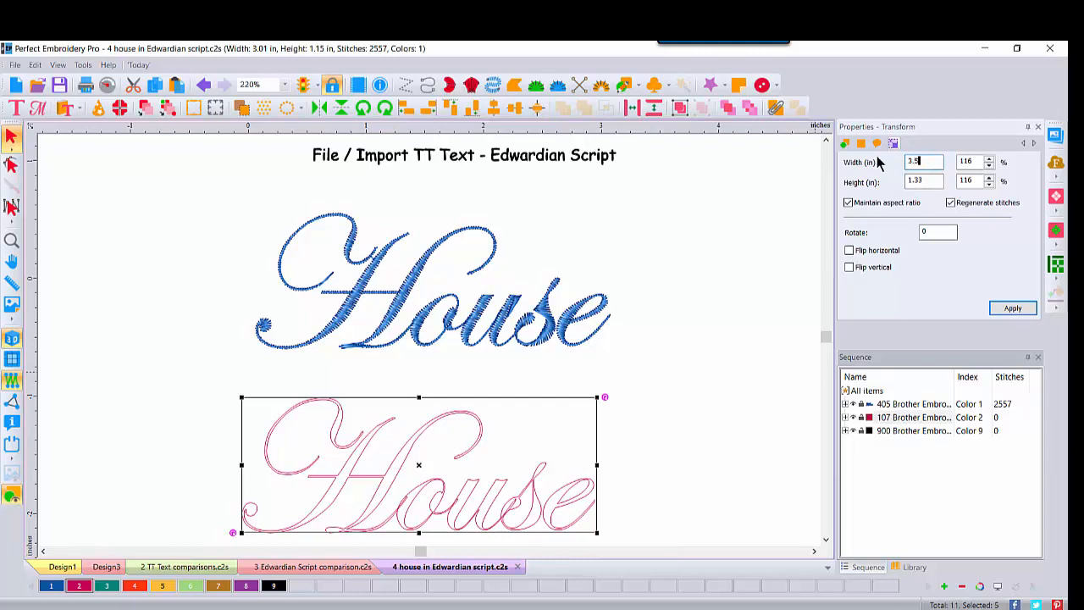
{"action": "type", "text": "5"}
{"action": "left_click", "coordinate": [999, 308]}
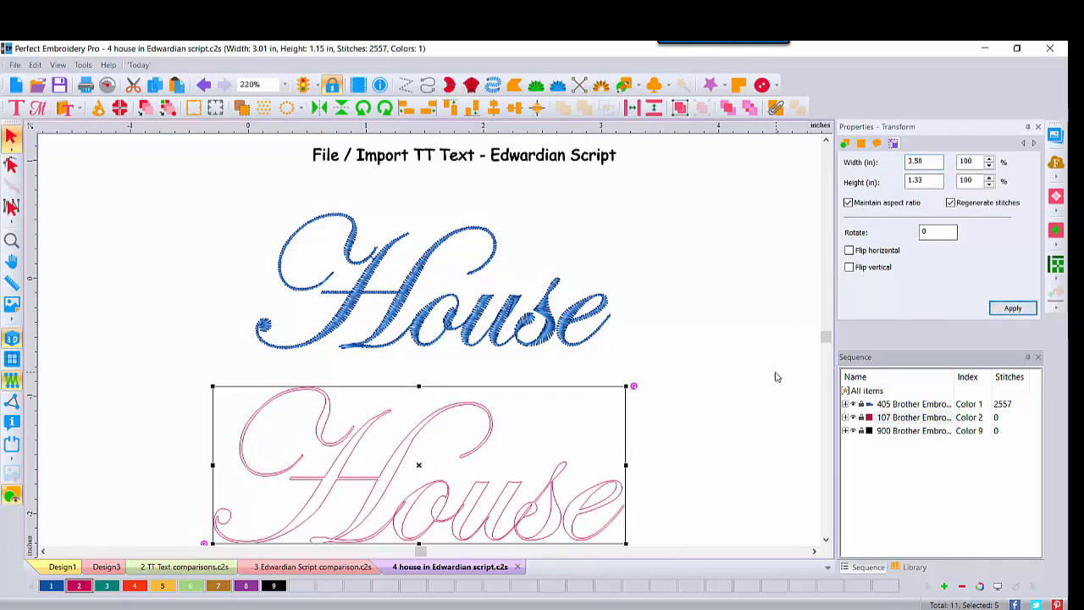
- Convert all the pink "House" outlines to satin stitches
{"action": "right_click", "coordinate": [350, 454]}
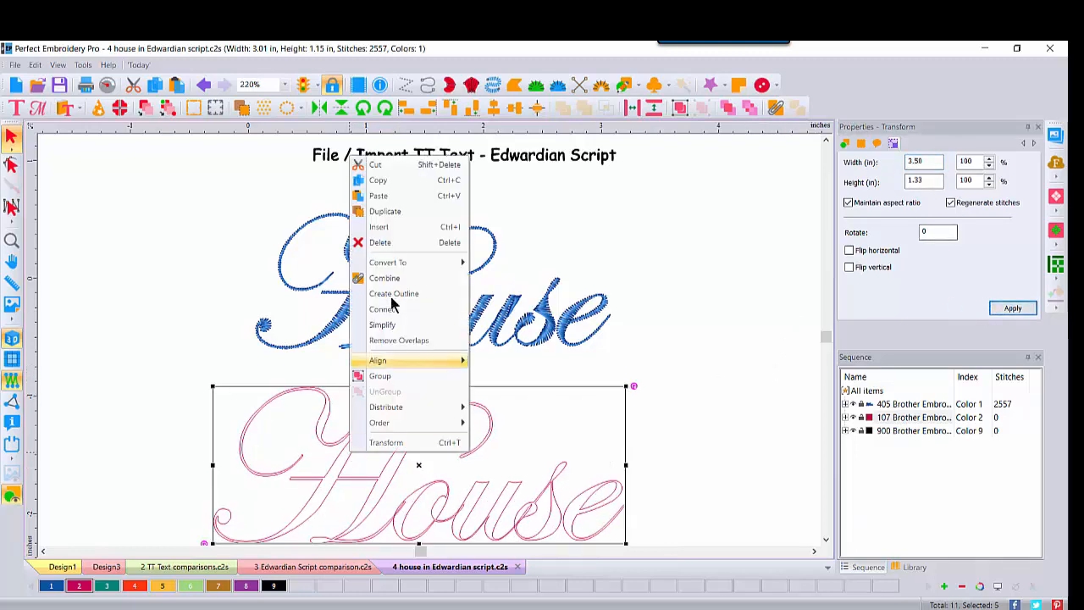
{"action": "mouse_move", "coordinate": [391, 266]}
{"action": "left_click", "coordinate": [508, 280]}
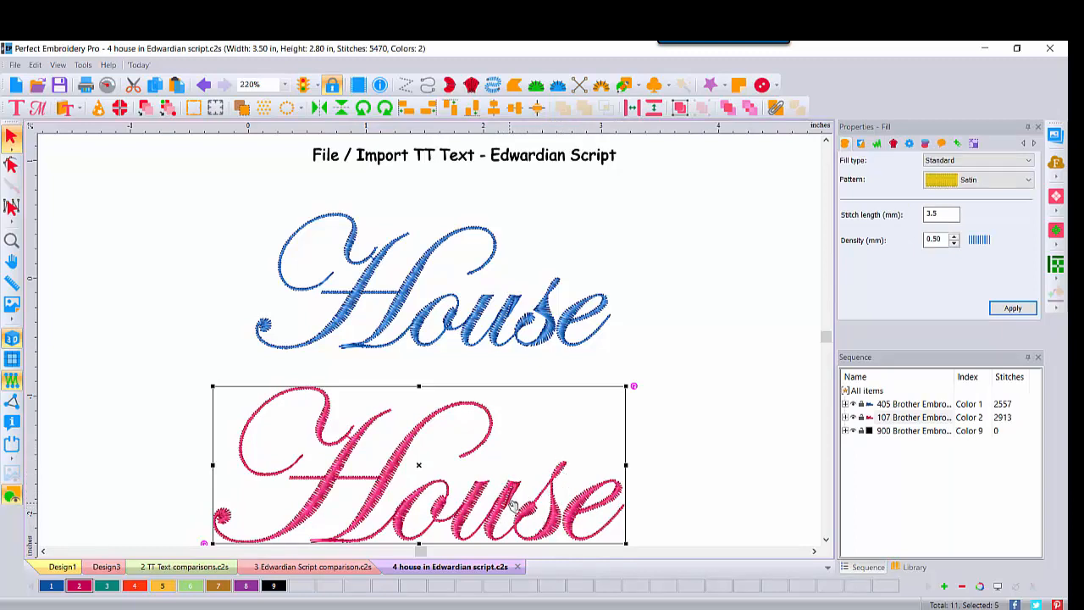
- Delete the split line at the upper end of the second stem of the pink "u" and regenerate its stitches
{"action": "left_click", "coordinate": [12, 241]}
{"action": "left_click", "coordinate": [513, 508]}
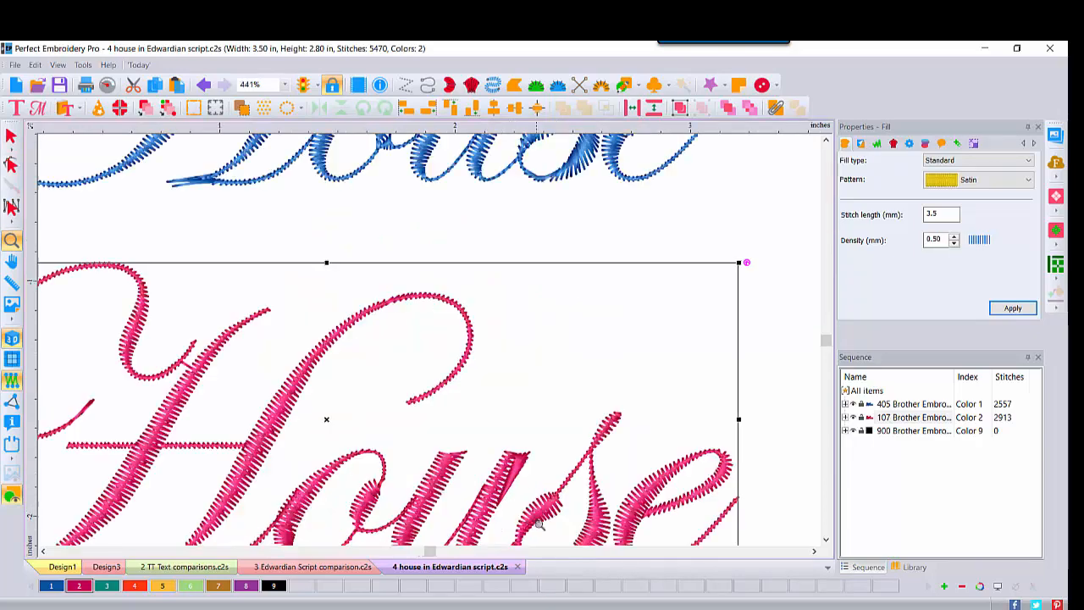
{"action": "left_click", "coordinate": [520, 513]}
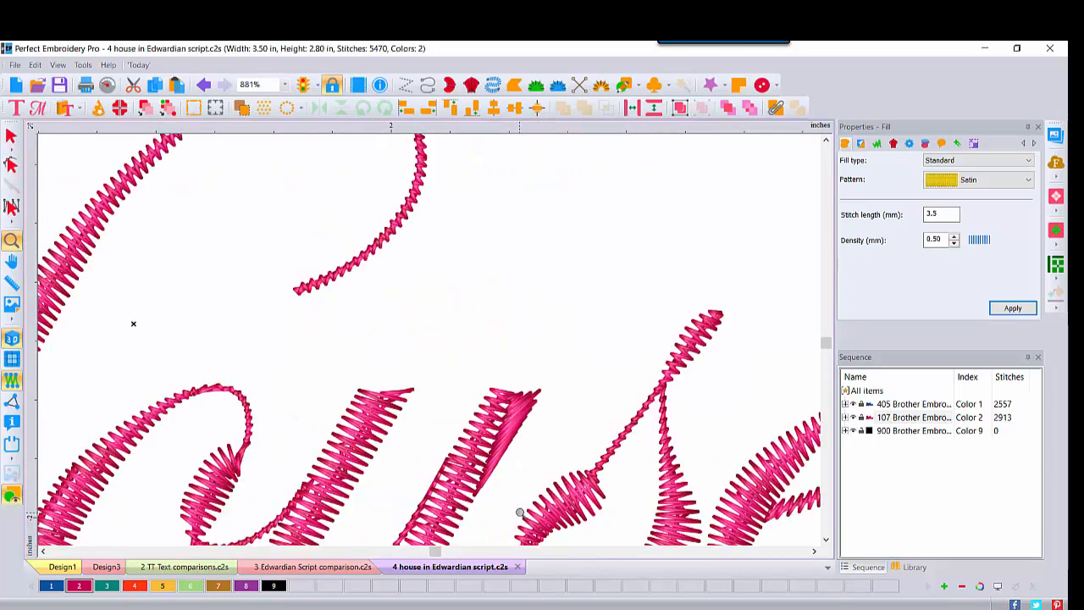
{"action": "left_click", "coordinate": [520, 513]}
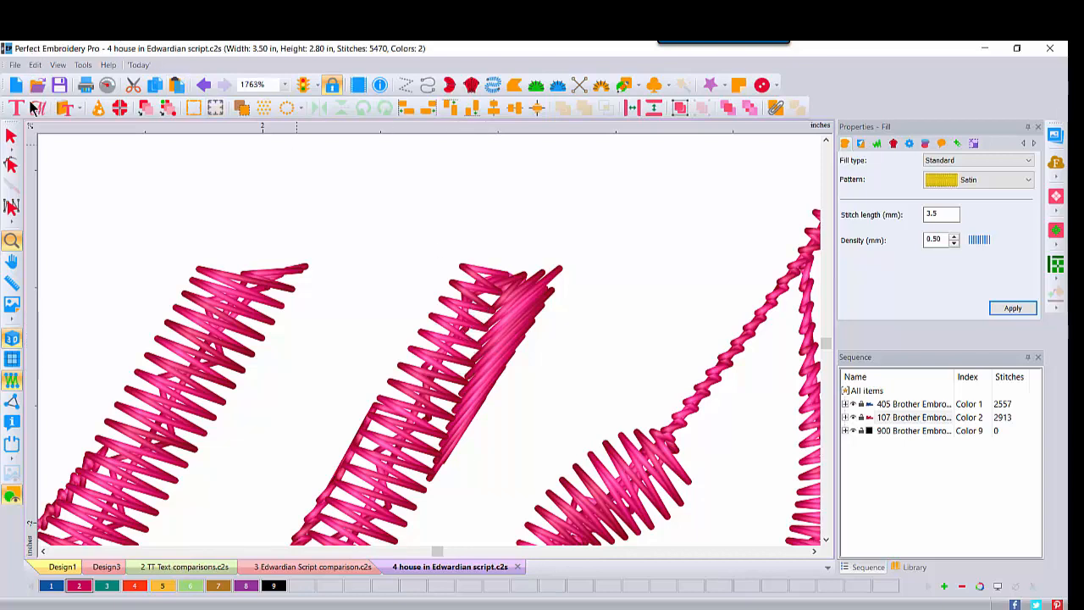
{"action": "left_click", "coordinate": [11, 166]}
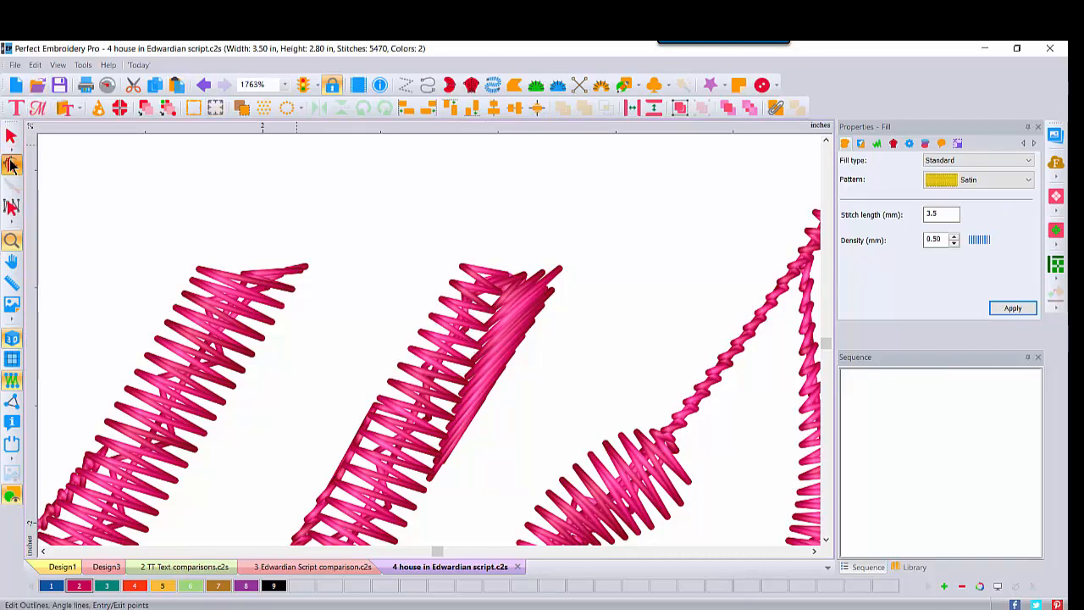
{"action": "left_click", "coordinate": [489, 342]}
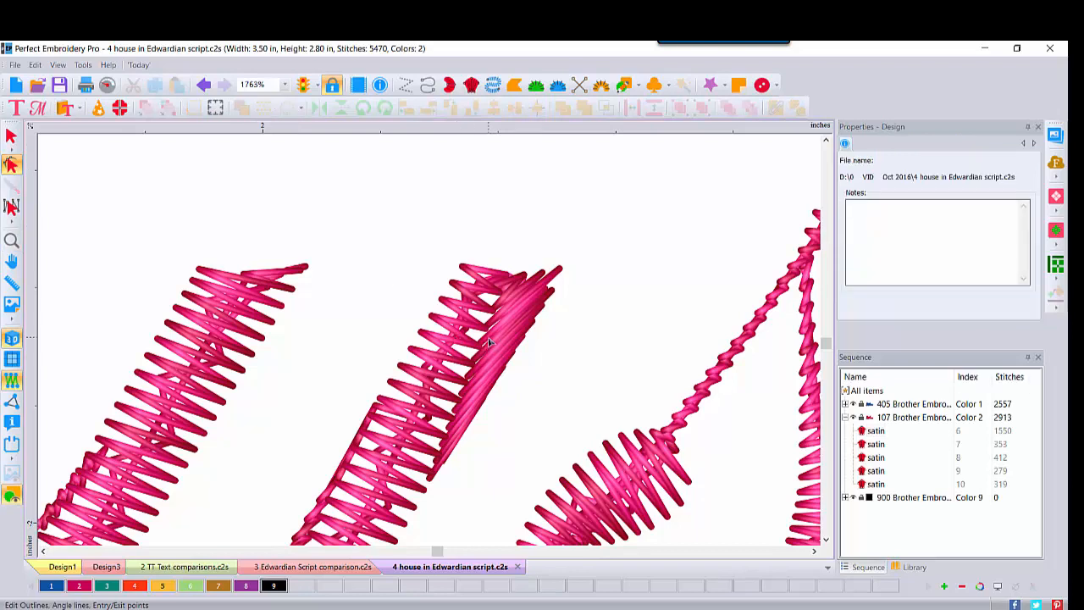
{"action": "left_click", "coordinate": [463, 269]}
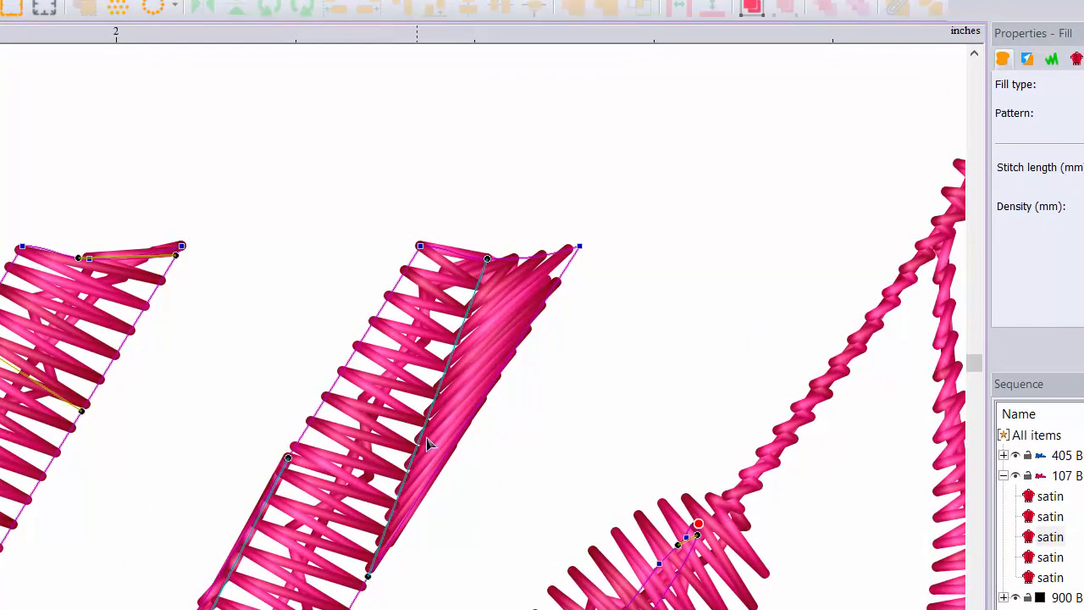
{"action": "left_click_drag", "start_coordinate": [488, 260], "coordinate": [365, 575]}
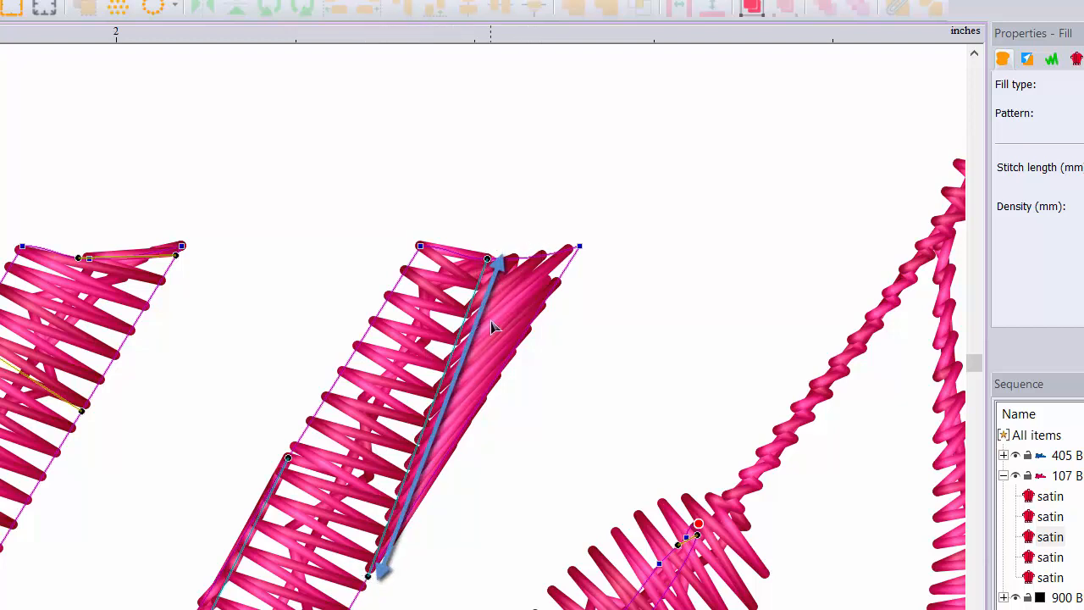
{"action": "right_click", "coordinate": [489, 260]}
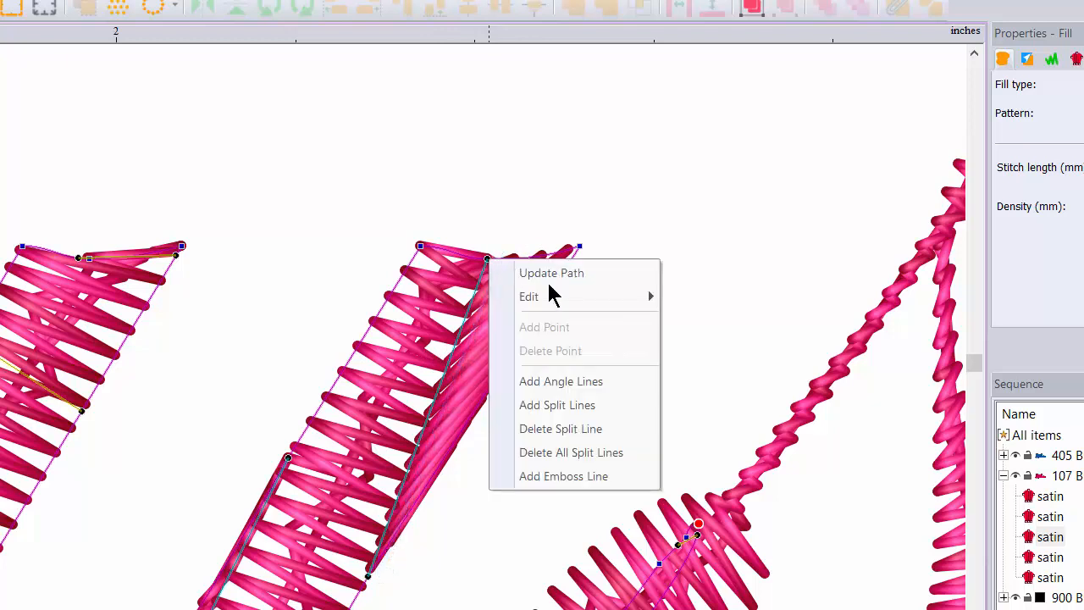
{"action": "left_click", "coordinate": [550, 430]}
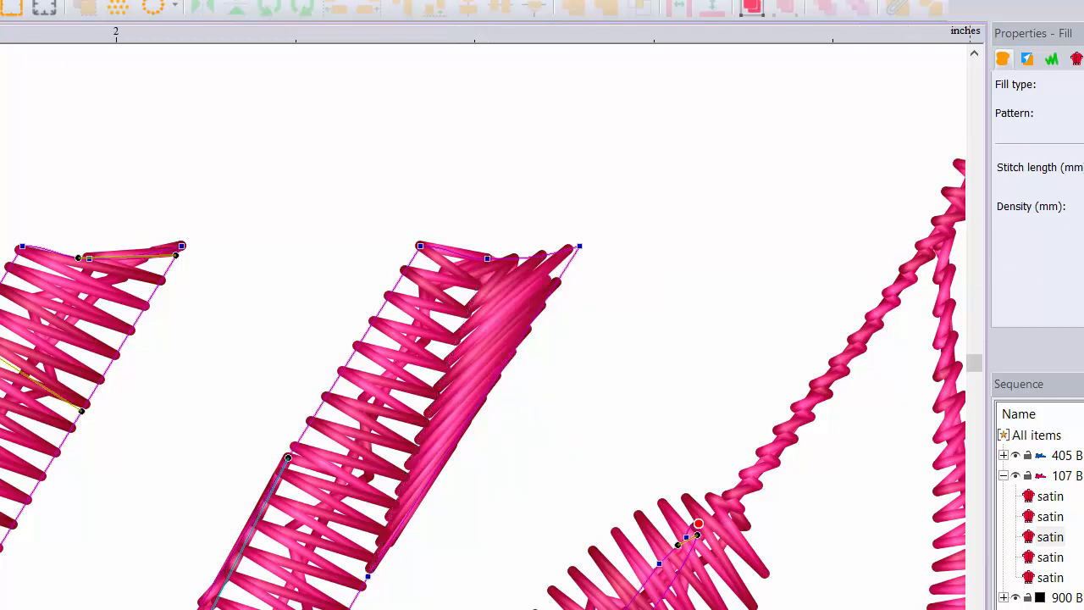
{"action": "left_click", "coordinate": [1083, 312]}
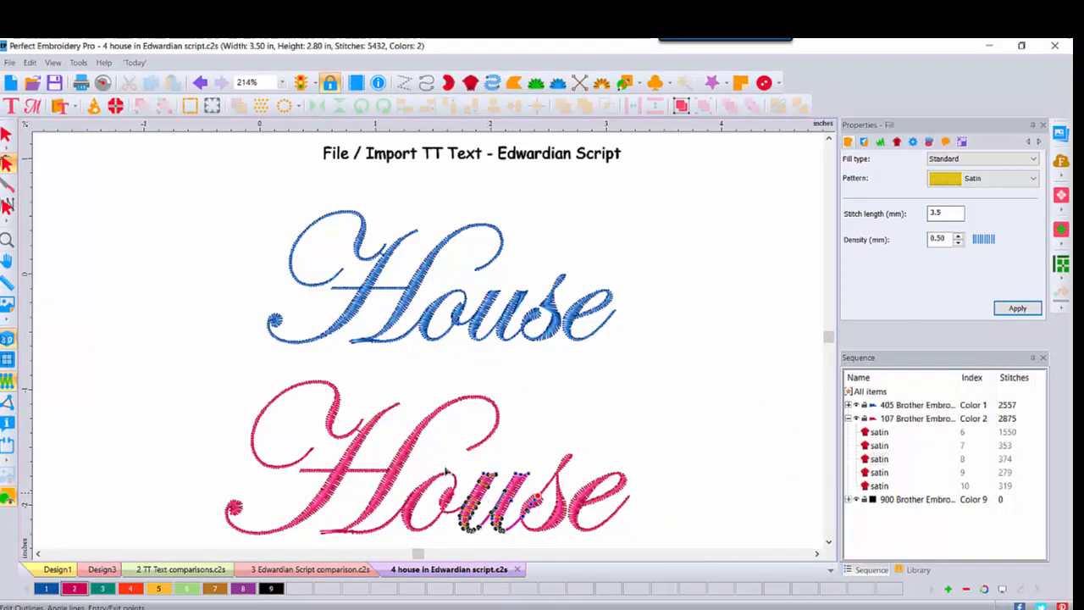
{"action": "left_click", "coordinate": [6, 133]}
{"action": "left_click", "coordinate": [529, 506]}
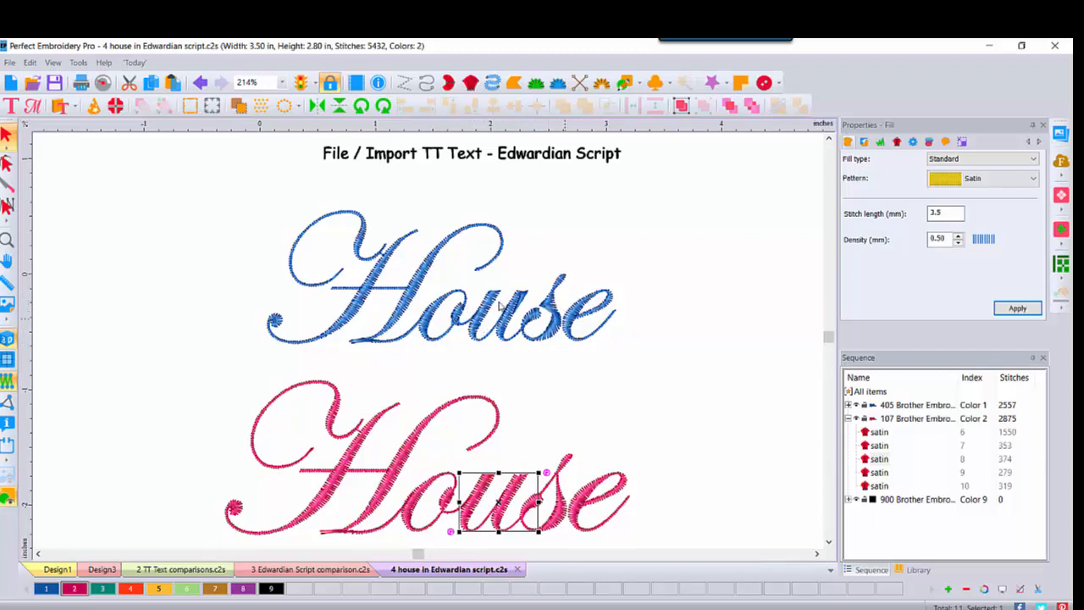
- Delete the split line at the upper end of the second stem of the blue "u" and regenerate its stitches
{"action": "left_click", "coordinate": [7, 242]}
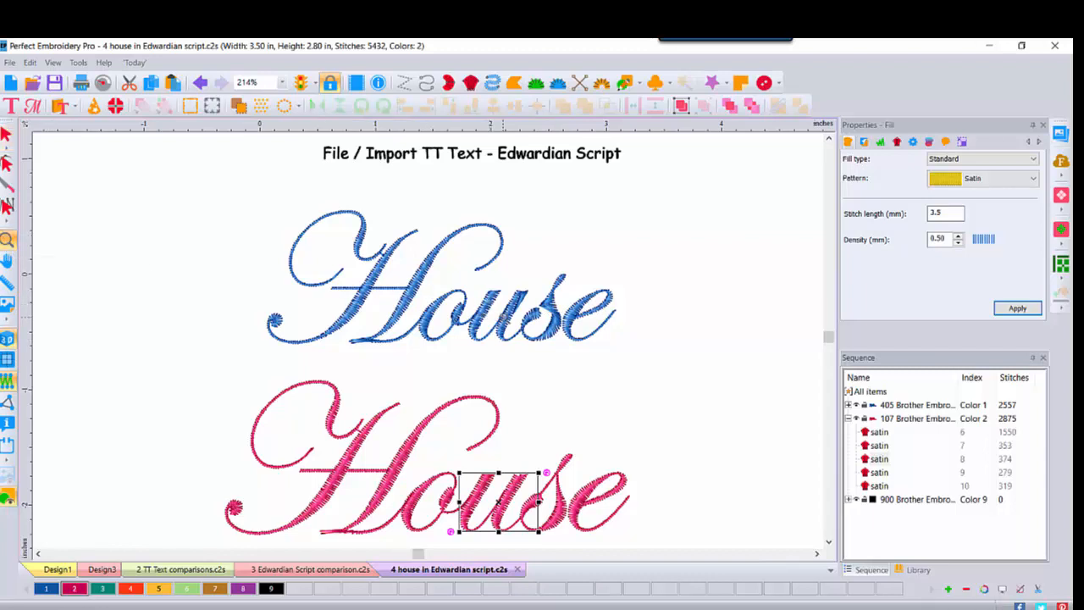
{"action": "left_click", "coordinate": [504, 316]}
{"action": "left_click", "coordinate": [566, 315]}
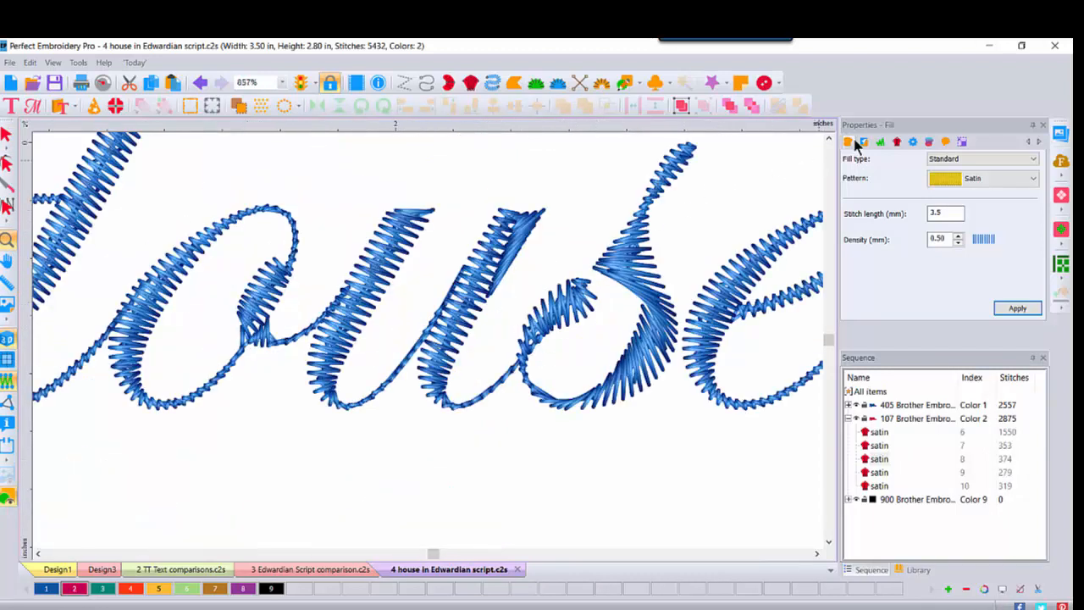
{"action": "left_click", "coordinate": [830, 140]}
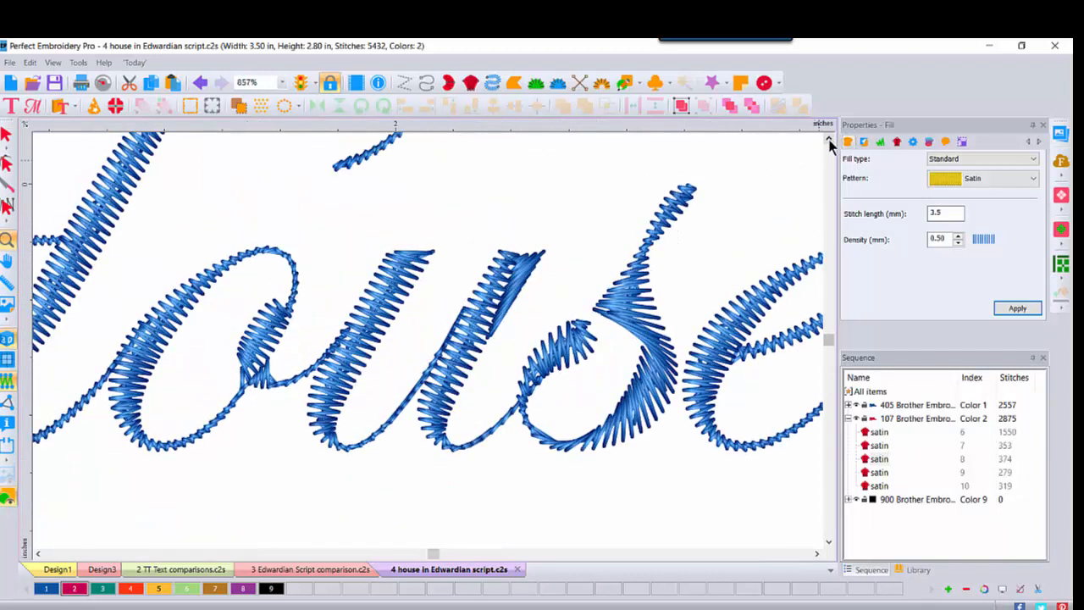
{"action": "left_click", "coordinate": [818, 554]}
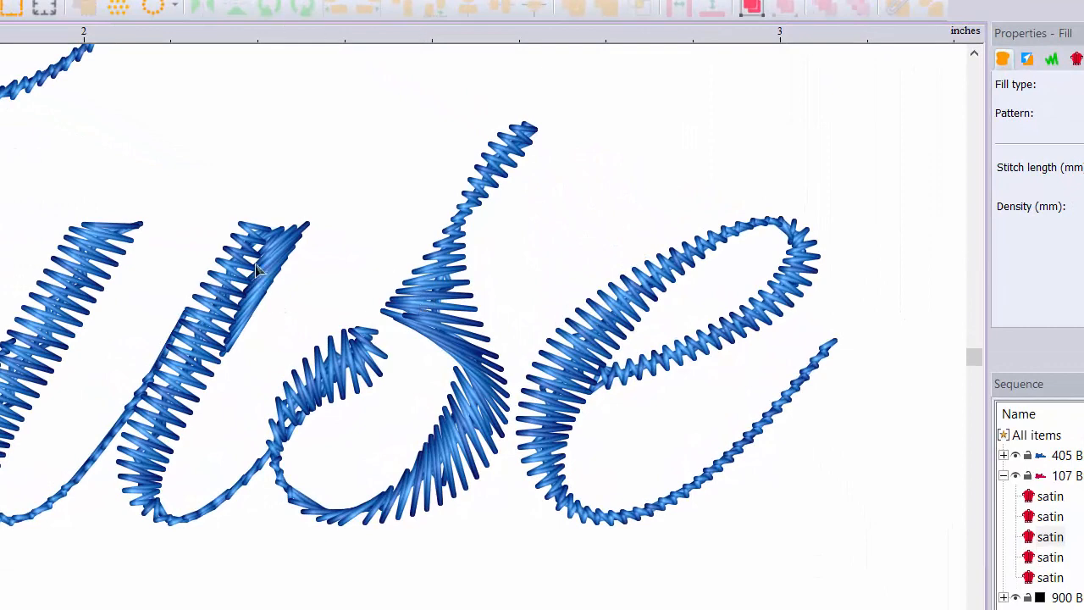
{"action": "left_click", "coordinate": [244, 236]}
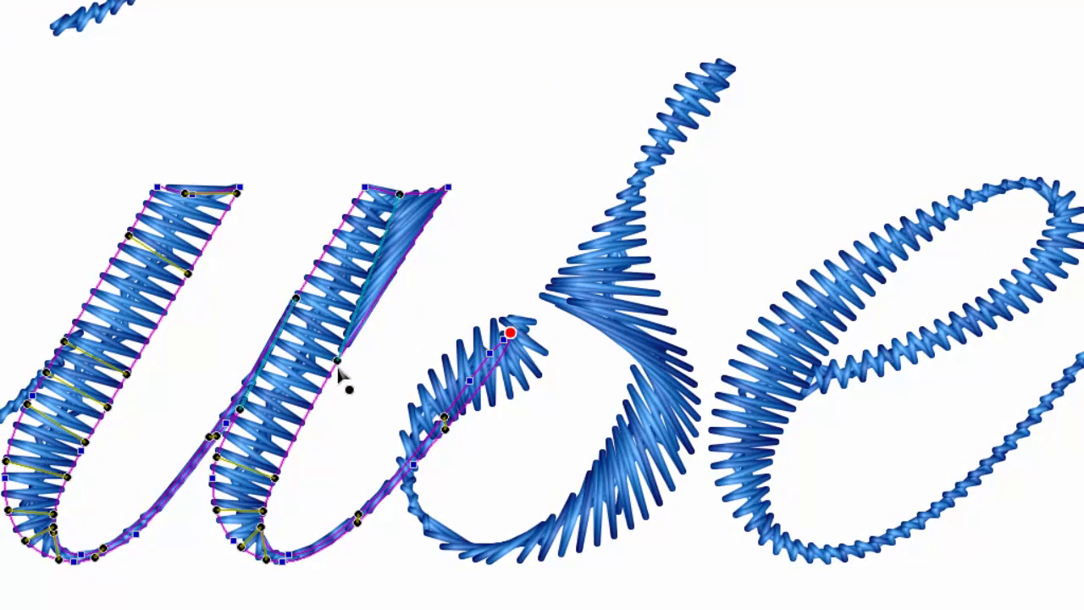
{"action": "right_click", "coordinate": [338, 359]}
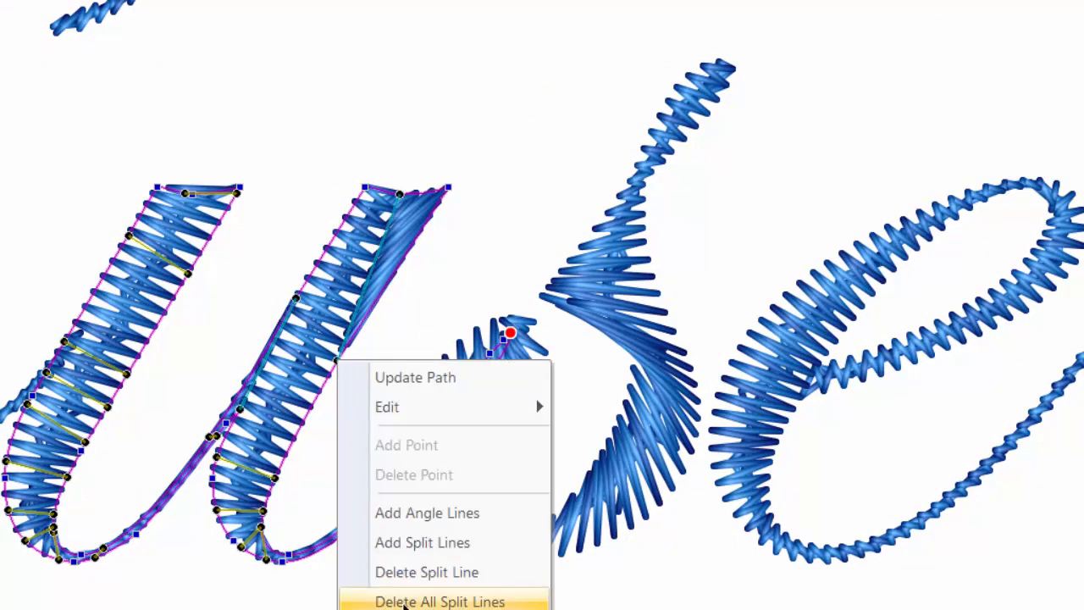
{"action": "left_click", "coordinate": [410, 576]}
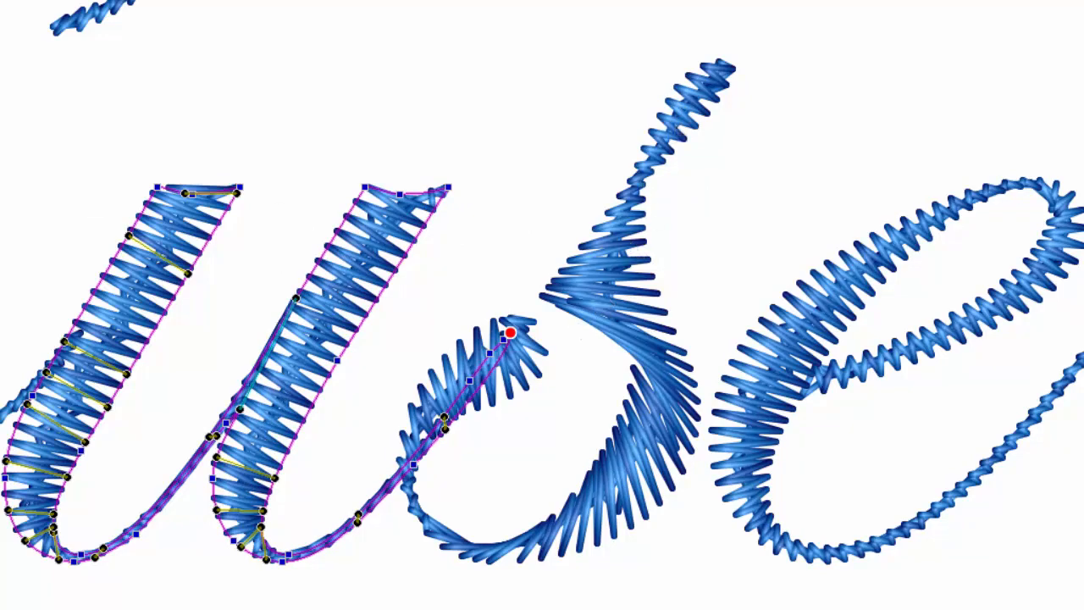
- Examine the satin stitches in the upper part of the blue "s" up close
{"action": "left_click", "coordinate": [609, 263]}
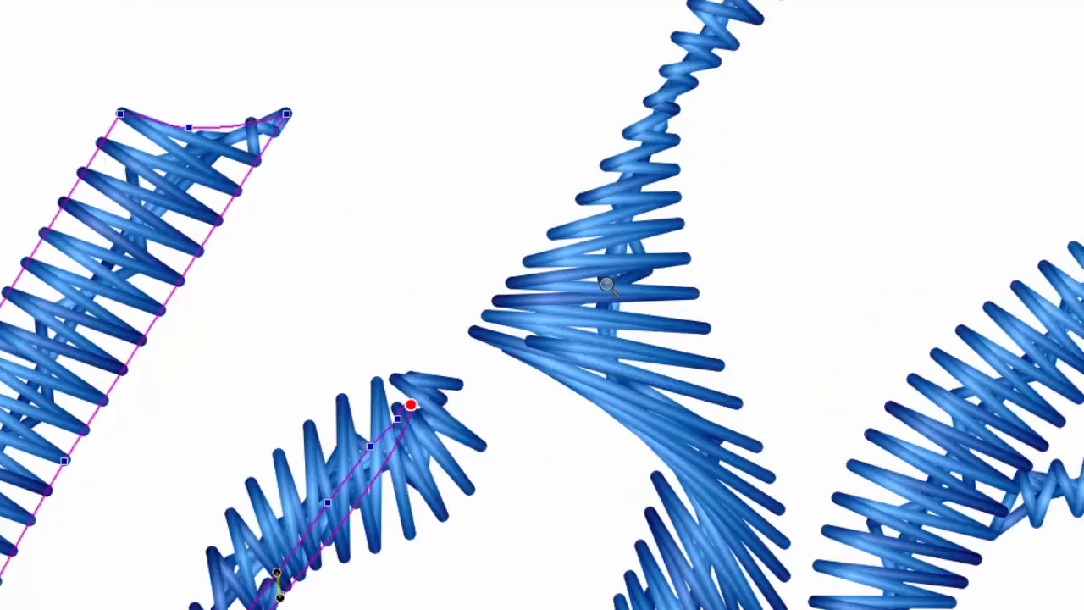
{"action": "left_click", "coordinate": [607, 284]}
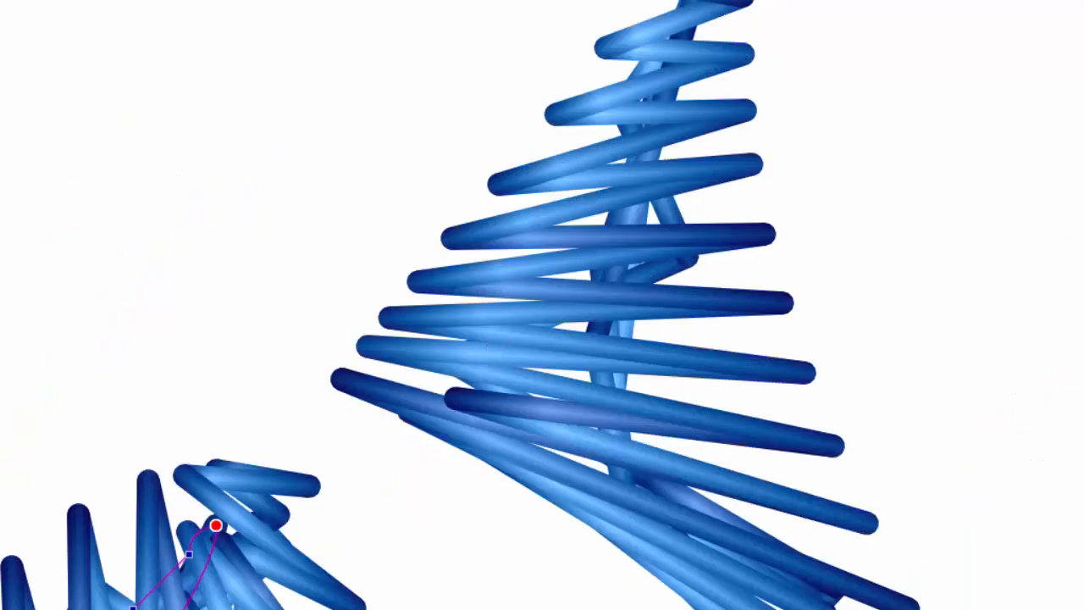
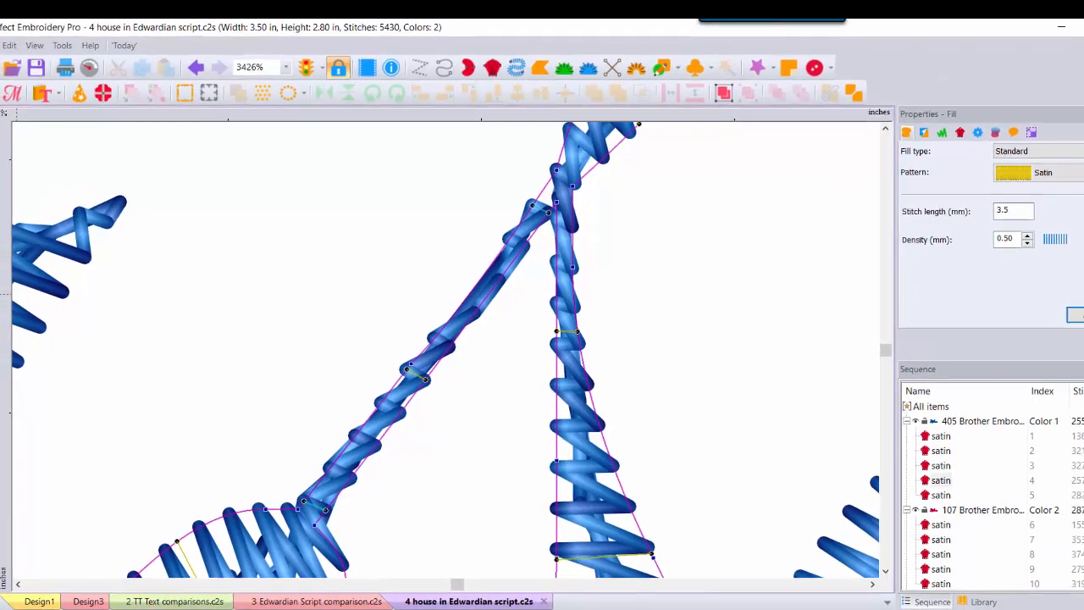
- Switch to the Edwardian Script comparison design and change the blue text from TrueType to the Diana-Vs embroidery font
{"action": "double_click", "coordinate": [11, 244]}
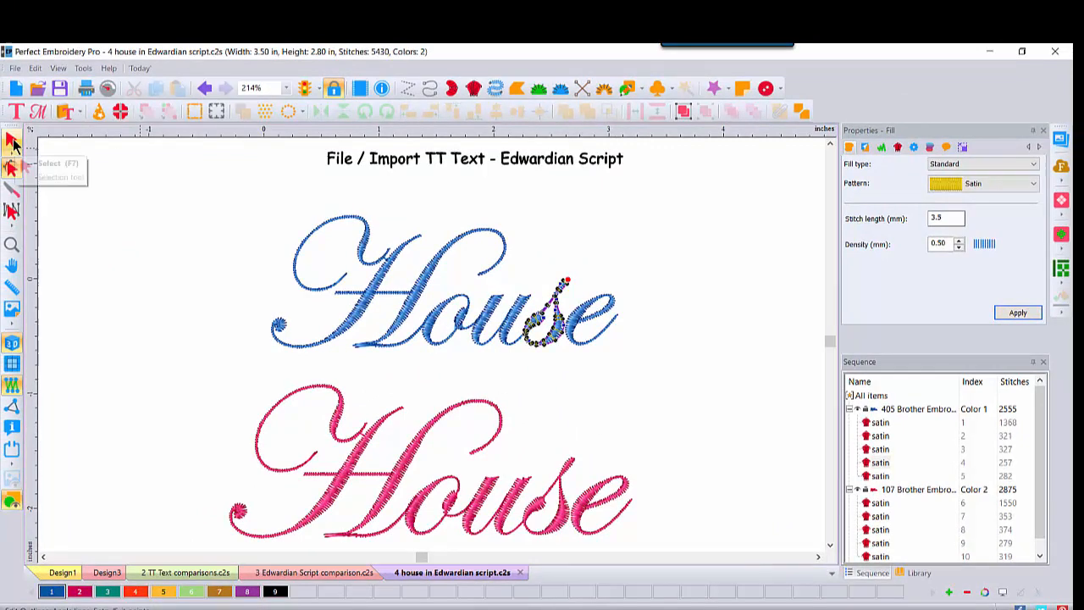
{"action": "left_click", "coordinate": [12, 143]}
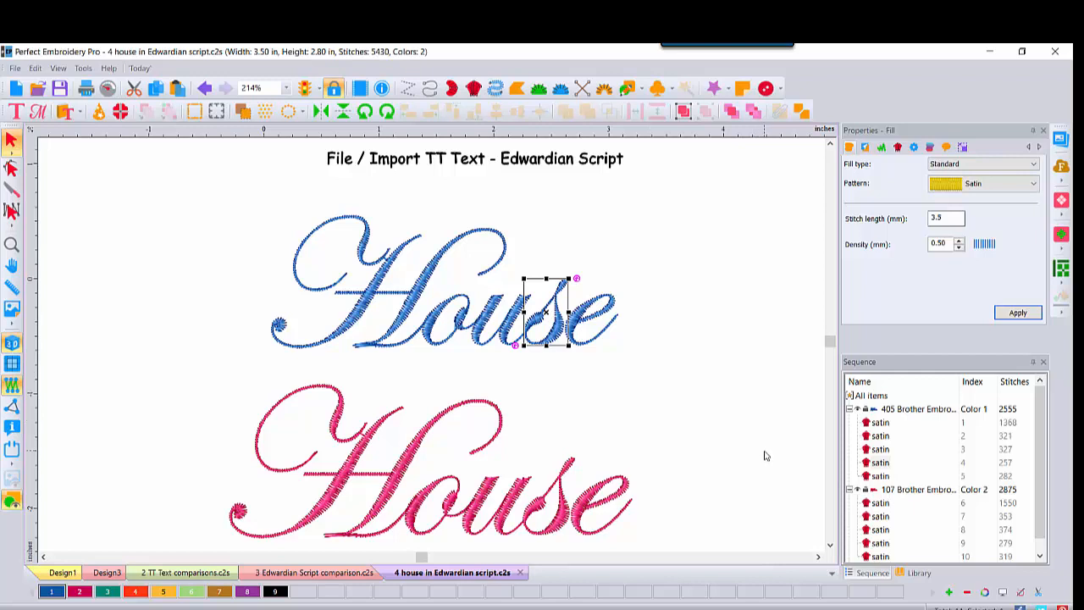
{"action": "left_click", "coordinate": [270, 573]}
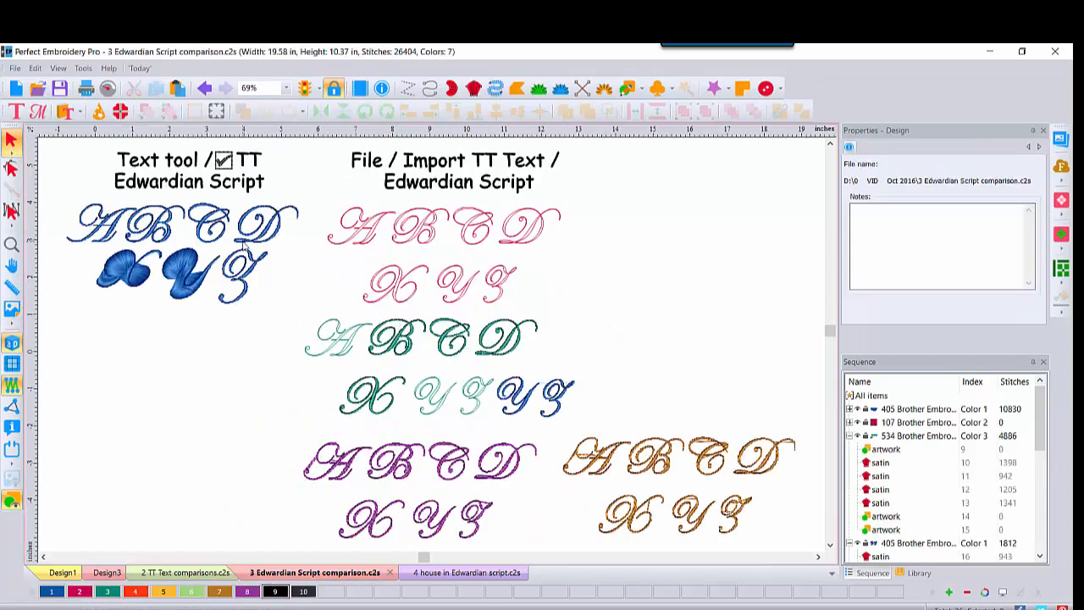
{"action": "left_click", "coordinate": [911, 410]}
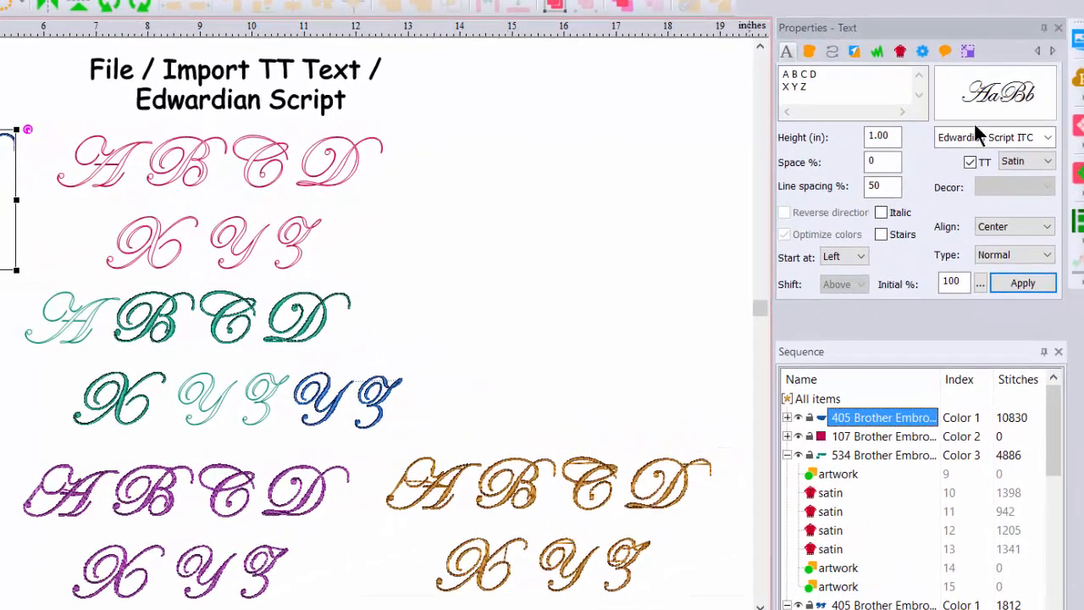
{"action": "left_click", "coordinate": [971, 162]}
{"action": "left_click", "coordinate": [992, 91]}
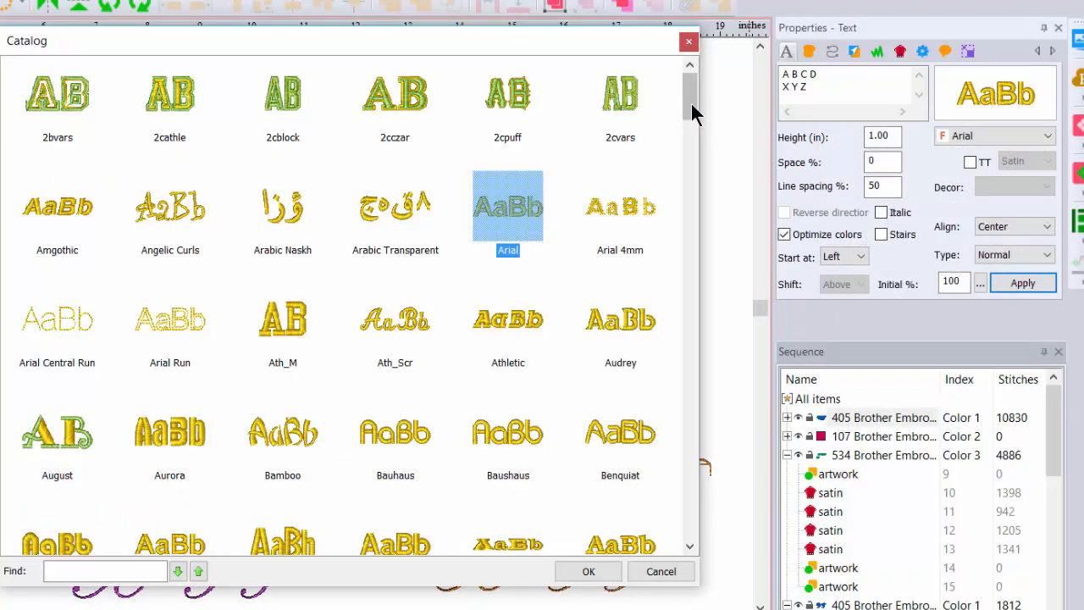
{"action": "left_click_drag", "start_coordinate": [692, 104], "coordinate": [705, 201]}
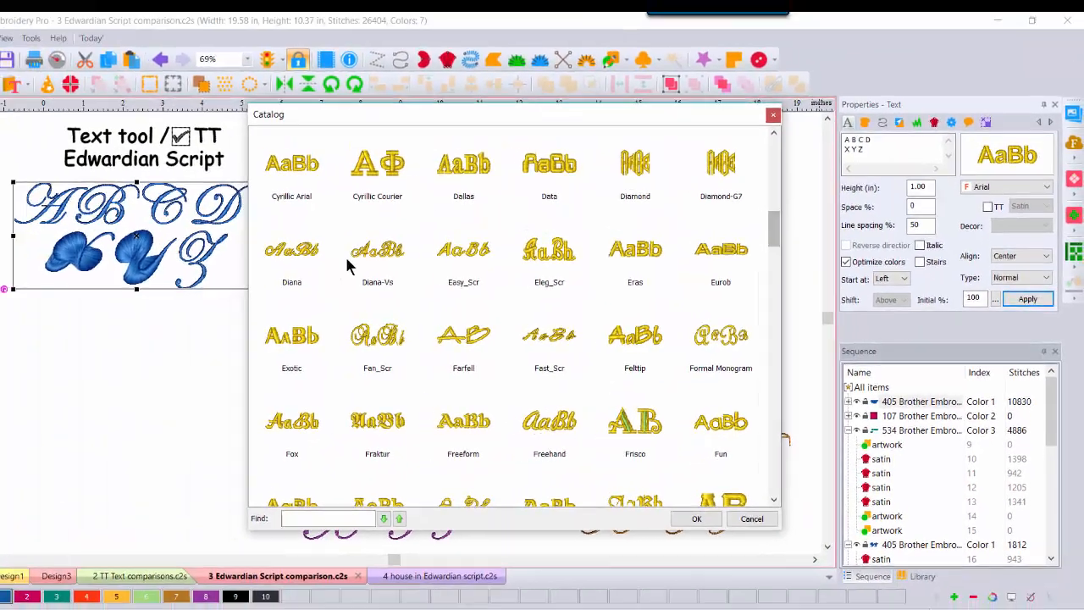
{"action": "double_click", "coordinate": [356, 254]}
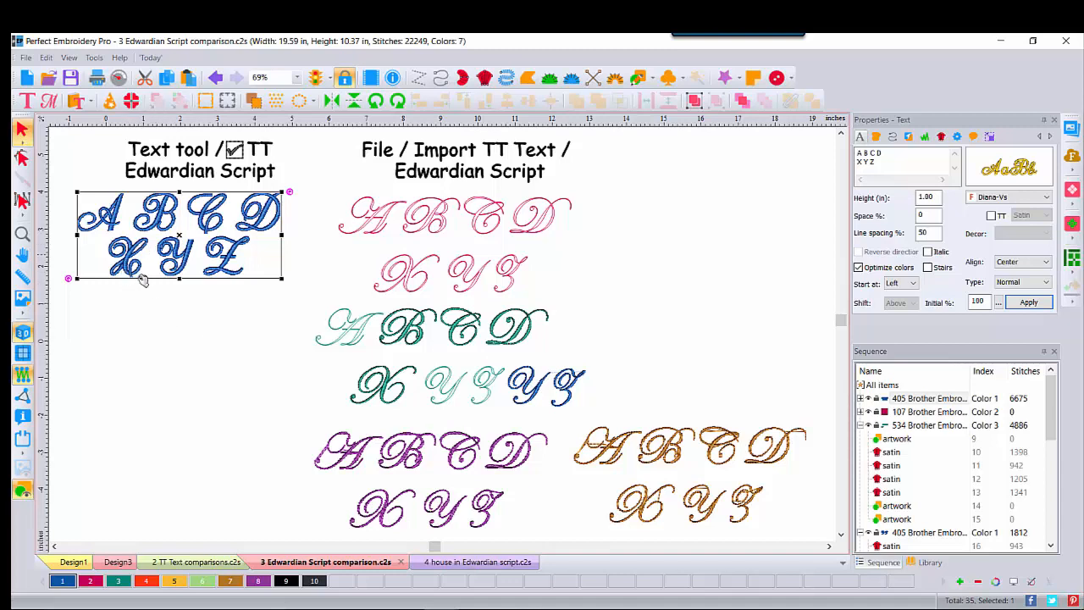
- Create a new design and place the letter "A" as text near the middle of the workspace
{"action": "left_click", "coordinate": [27, 78]}
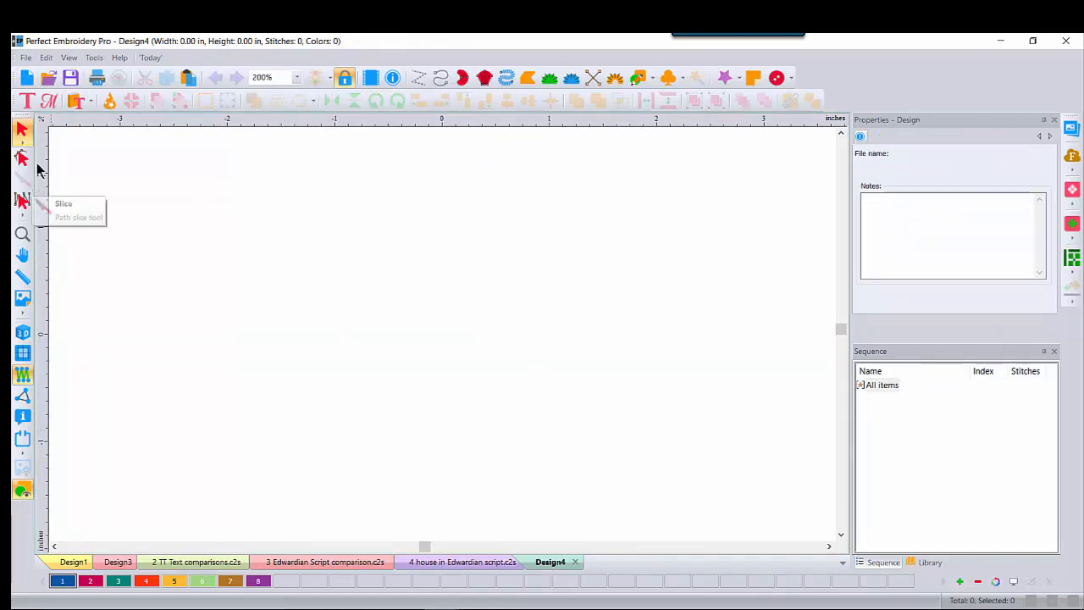
{"action": "left_click", "coordinate": [28, 102]}
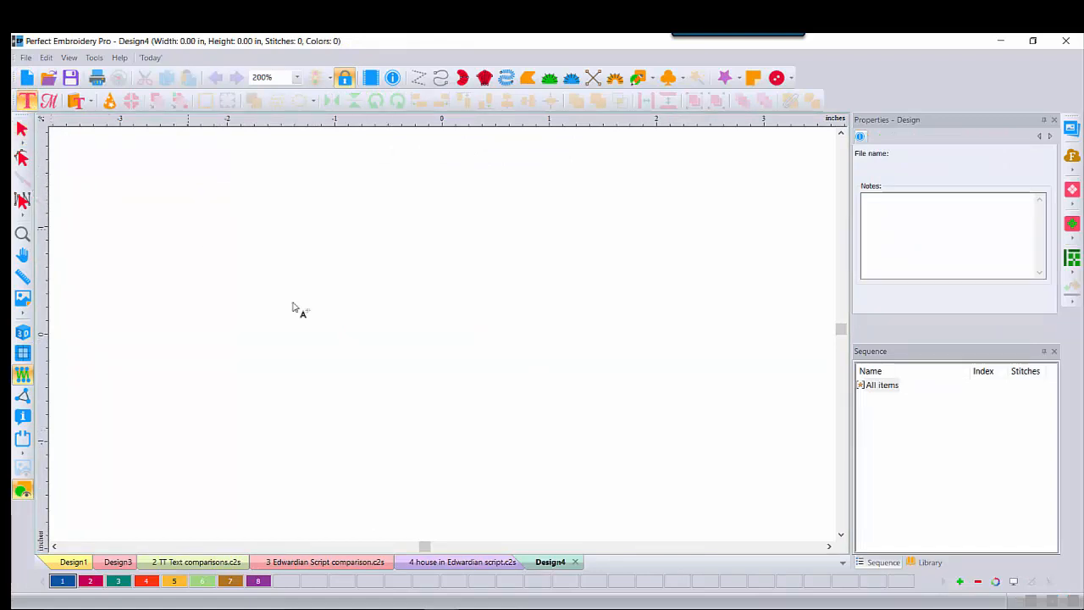
{"action": "left_click", "coordinate": [411, 352]}
{"action": "type", "text": "A"}
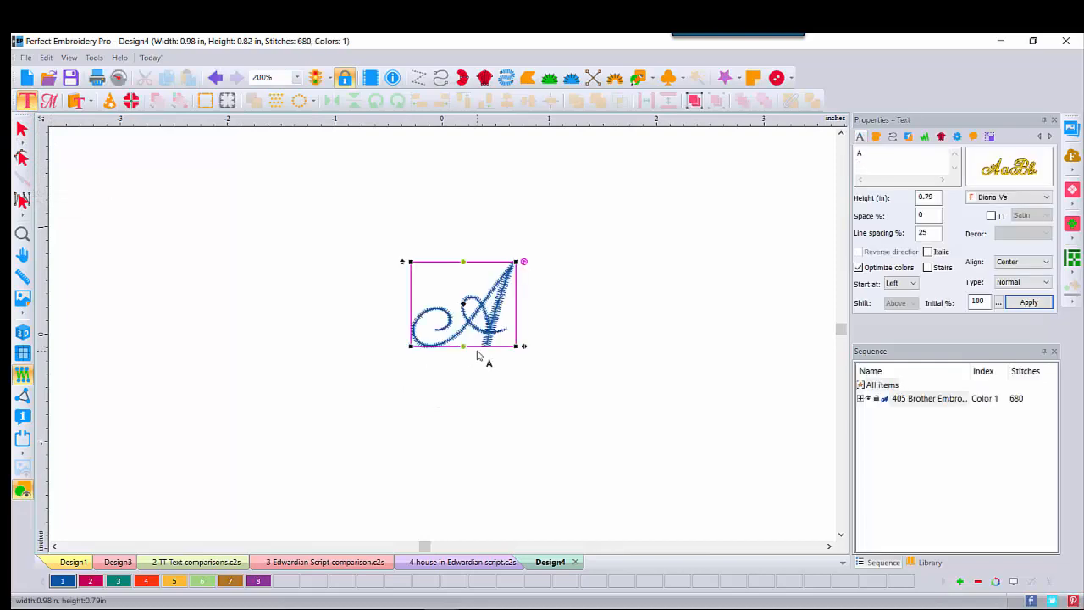
- Replace the letter with "S" in the Diana-Vs font and finish the text entry
{"action": "left_click_drag", "start_coordinate": [876, 159], "coordinate": [836, 153]}
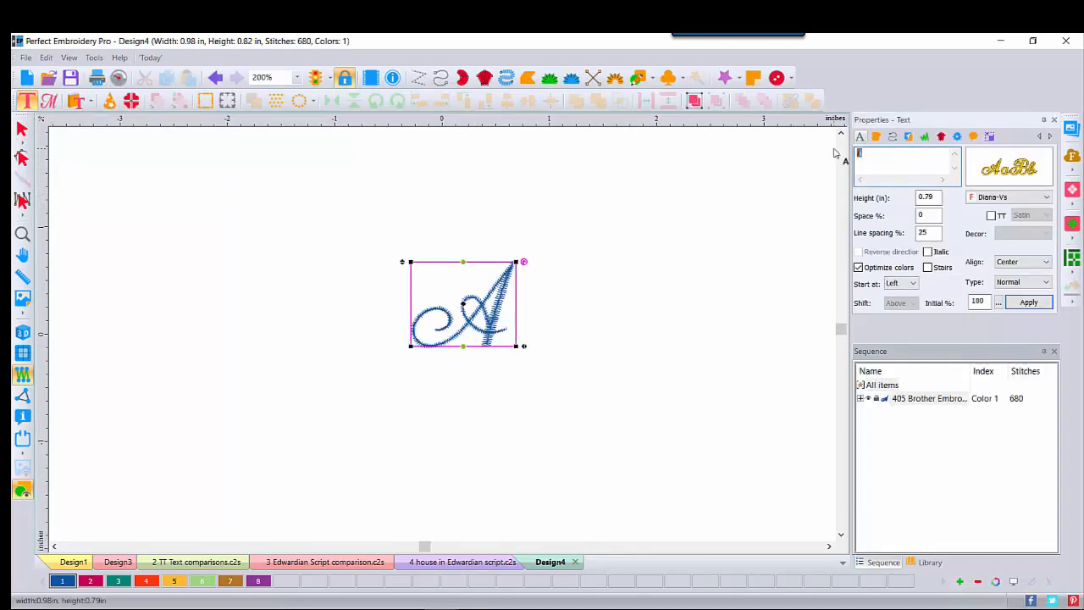
{"action": "type", "text": "S"}
{"action": "mouse_move", "coordinate": [1027, 171]}
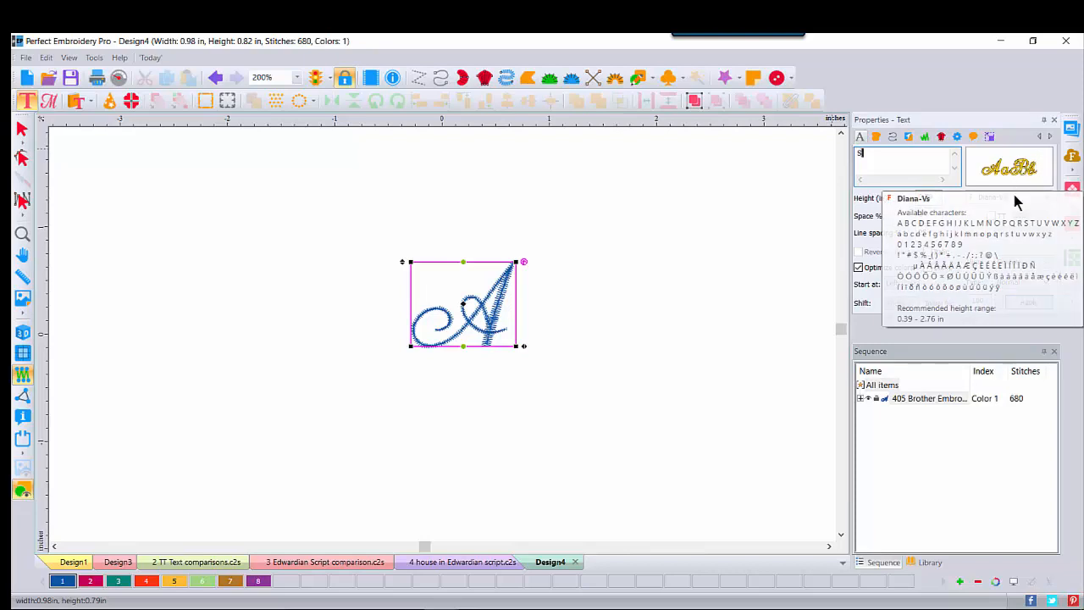
{"action": "left_click", "coordinate": [1028, 304]}
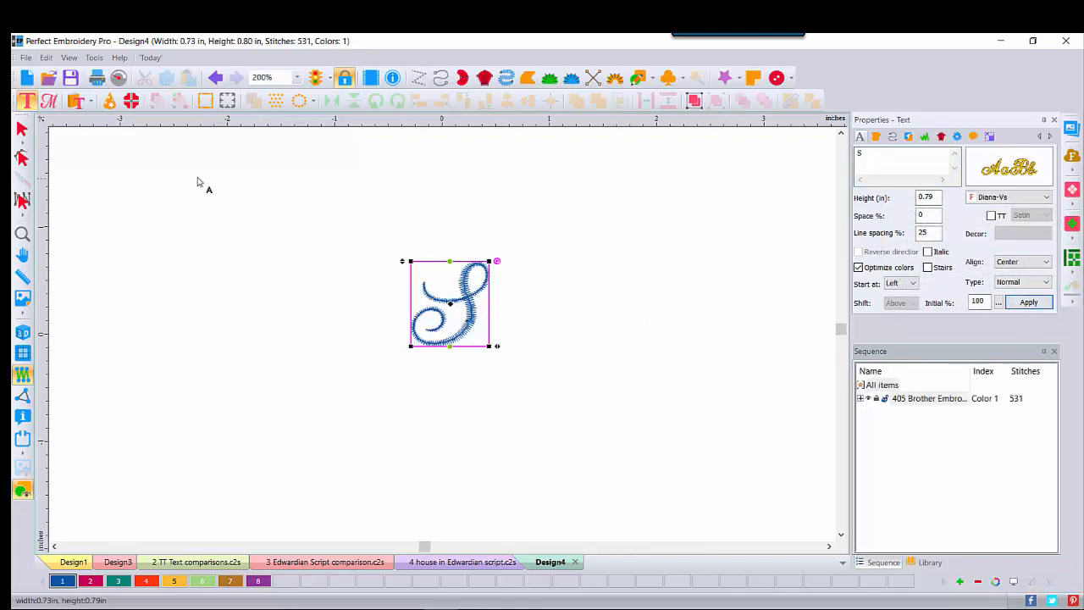
{"action": "key", "text": "Escape"}
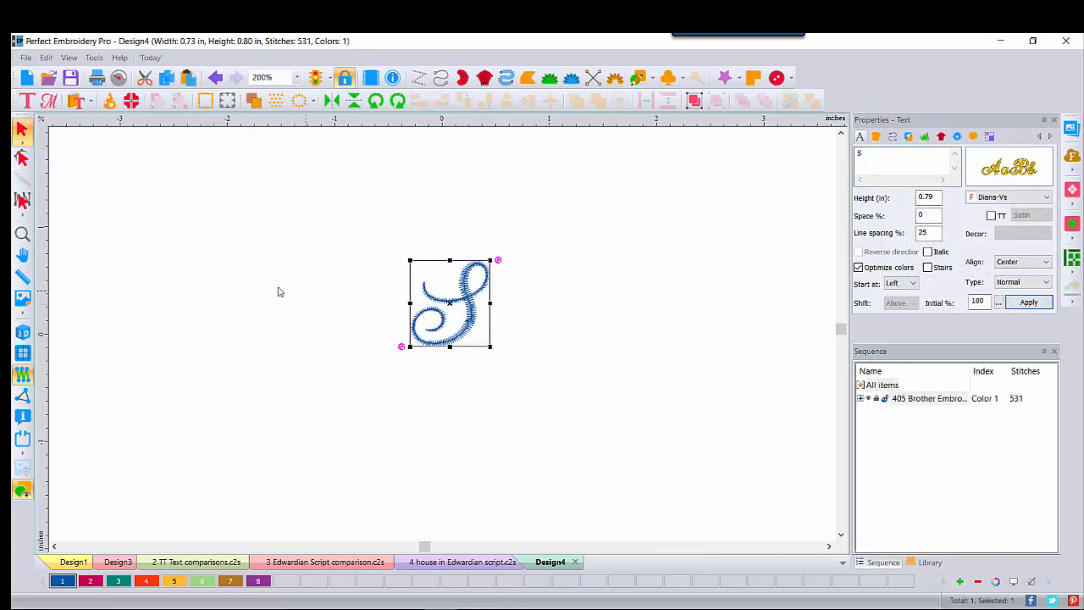
- Show the stitches in 3D and examine where the thin stroke of the "S" crosses its main stem
{"action": "left_click", "coordinate": [23, 334]}
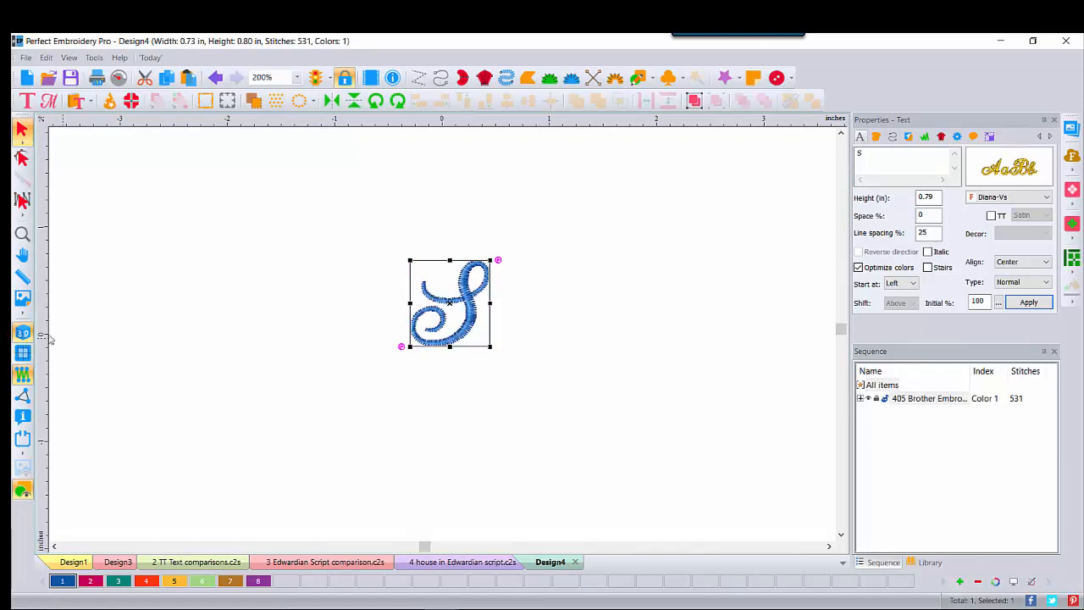
{"action": "left_click", "coordinate": [23, 235]}
{"action": "left_click", "coordinate": [469, 309]}
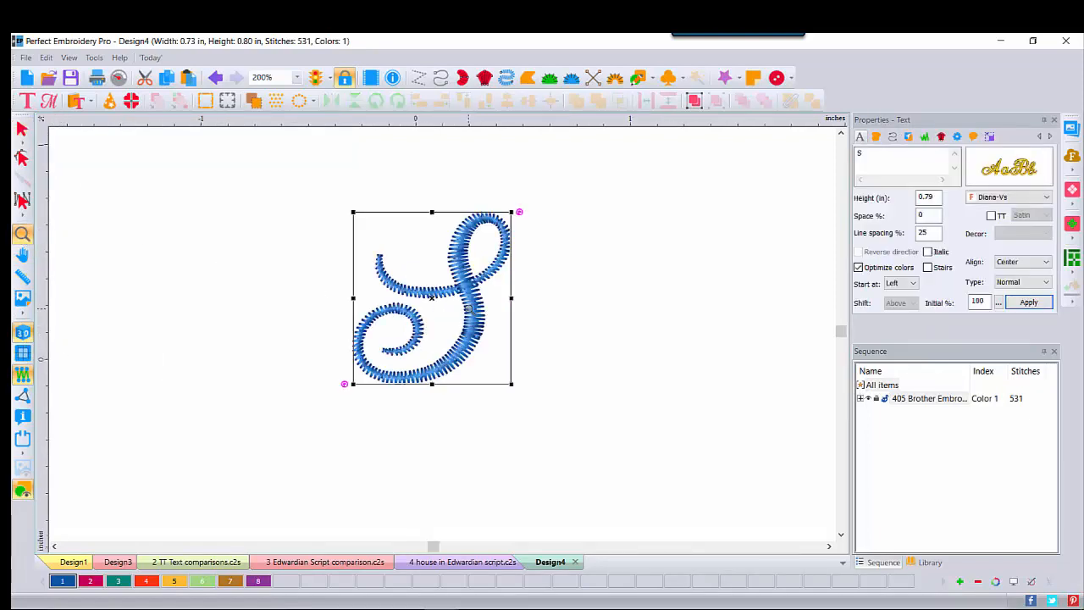
{"action": "left_click", "coordinate": [467, 301]}
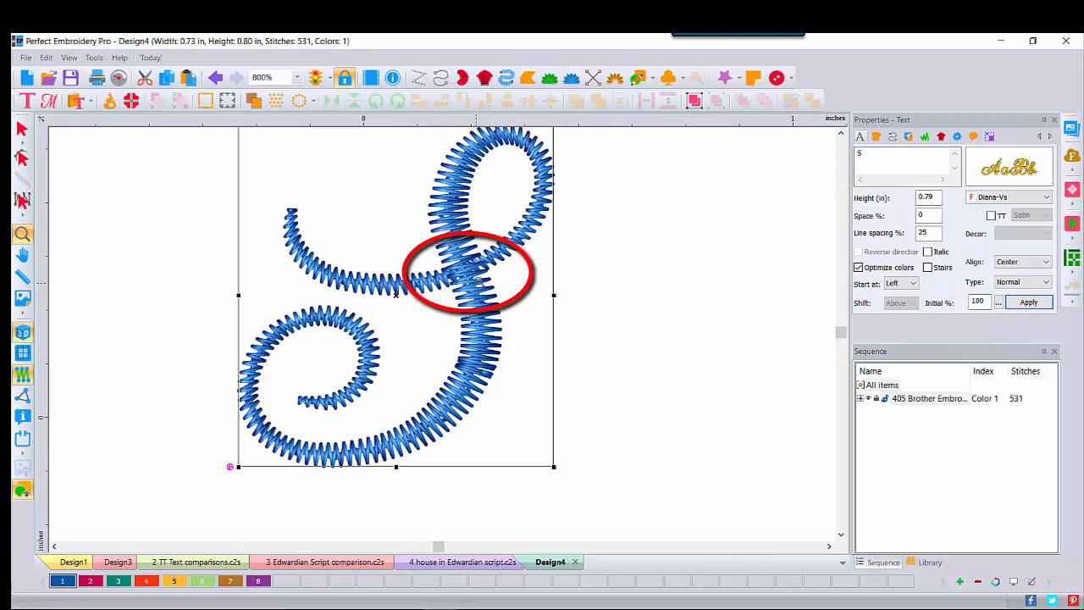
{"action": "left_click", "coordinate": [466, 269]}
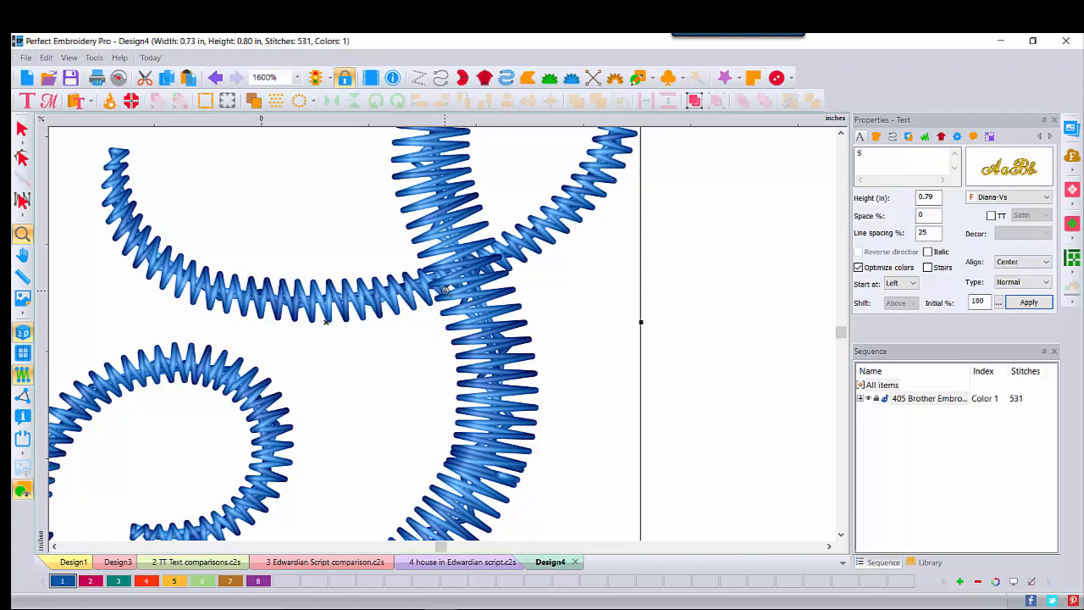
- Deselect the "S" and inspect the overlapping satin stitches at the stroke crossing at 6400% zoom
{"action": "left_click", "coordinate": [22, 129]}
{"action": "right_click", "coordinate": [442, 265]}
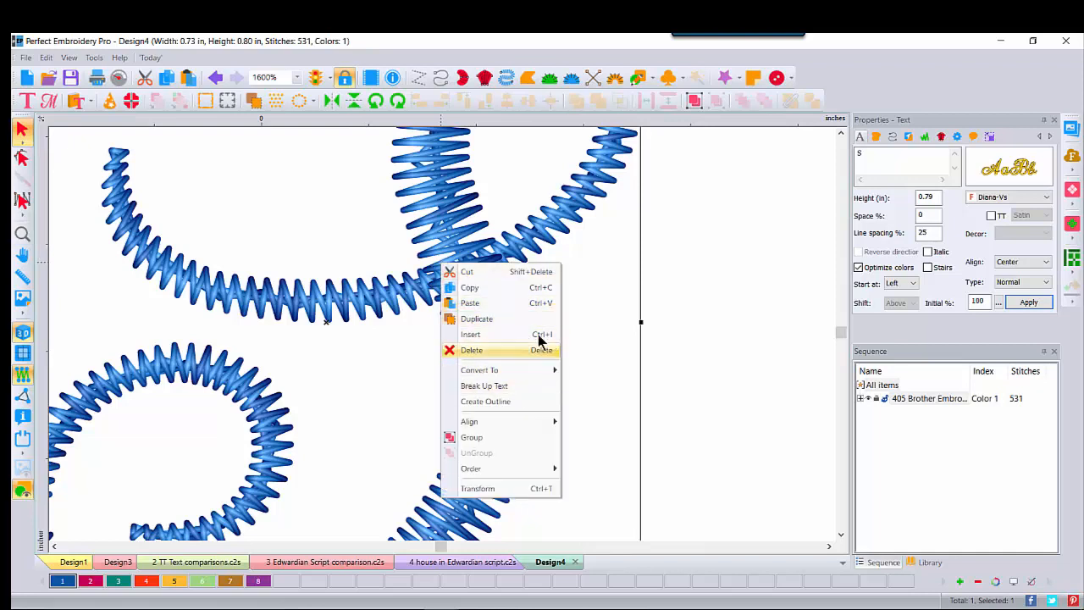
{"action": "left_click", "coordinate": [527, 394]}
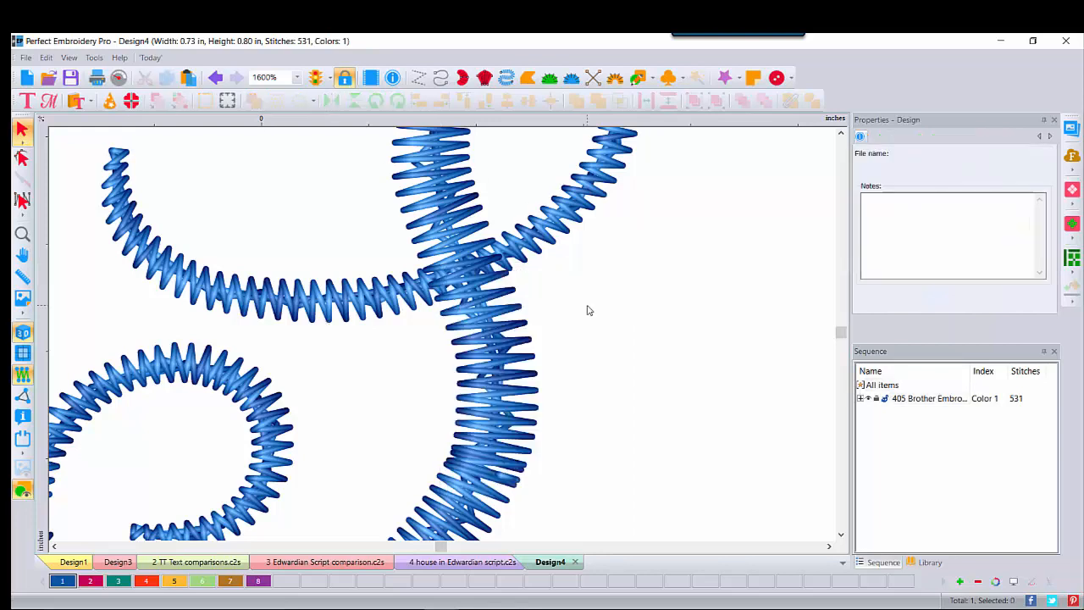
{"action": "left_click", "coordinate": [22, 235]}
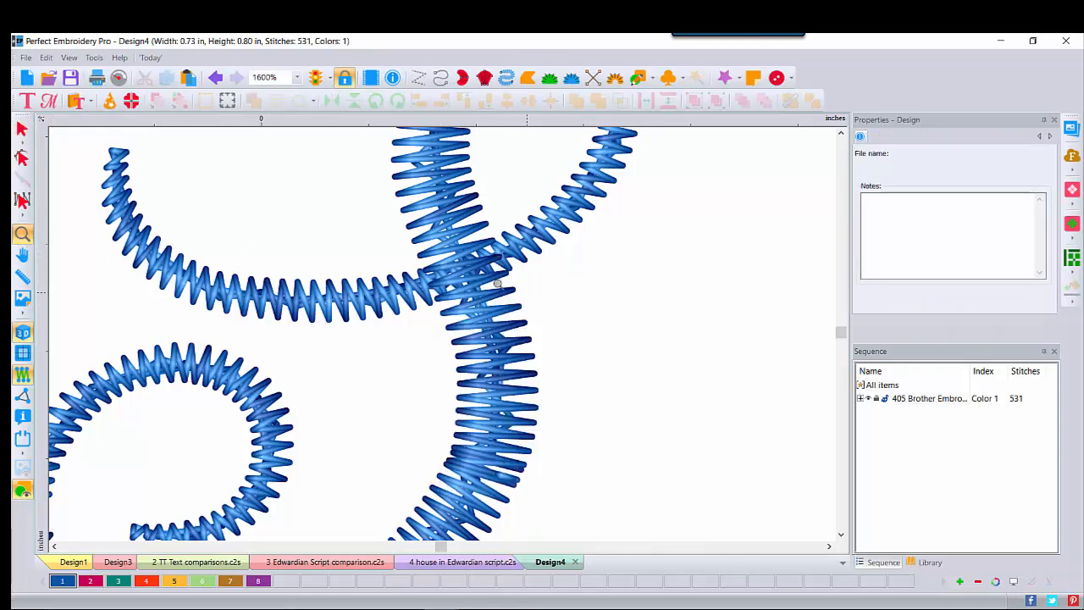
{"action": "left_click", "coordinate": [463, 274]}
{"action": "left_click", "coordinate": [471, 265]}
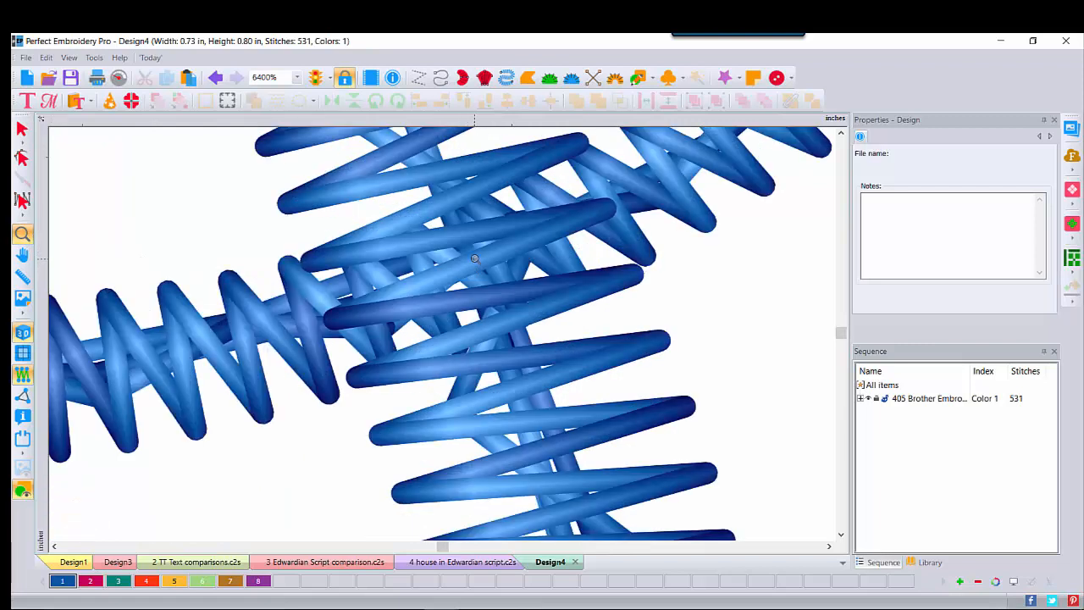
{"action": "left_click", "coordinate": [842, 133]}
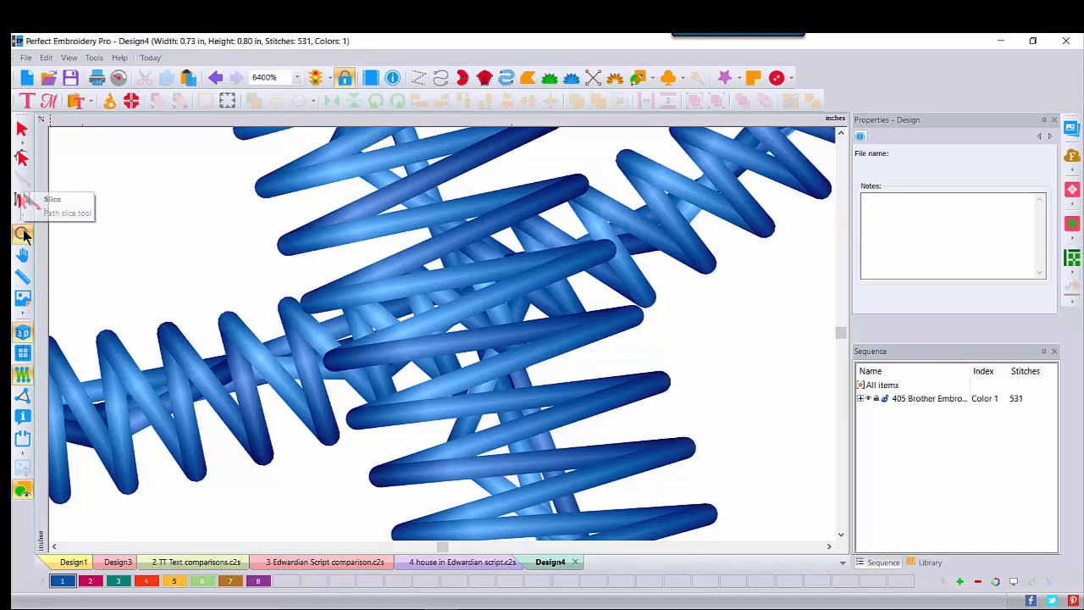
- Turn off the 3D display and delete the thin stroke's first lower stitch point at the stem crossing with the Stitch tool
{"action": "left_click", "coordinate": [22, 334]}
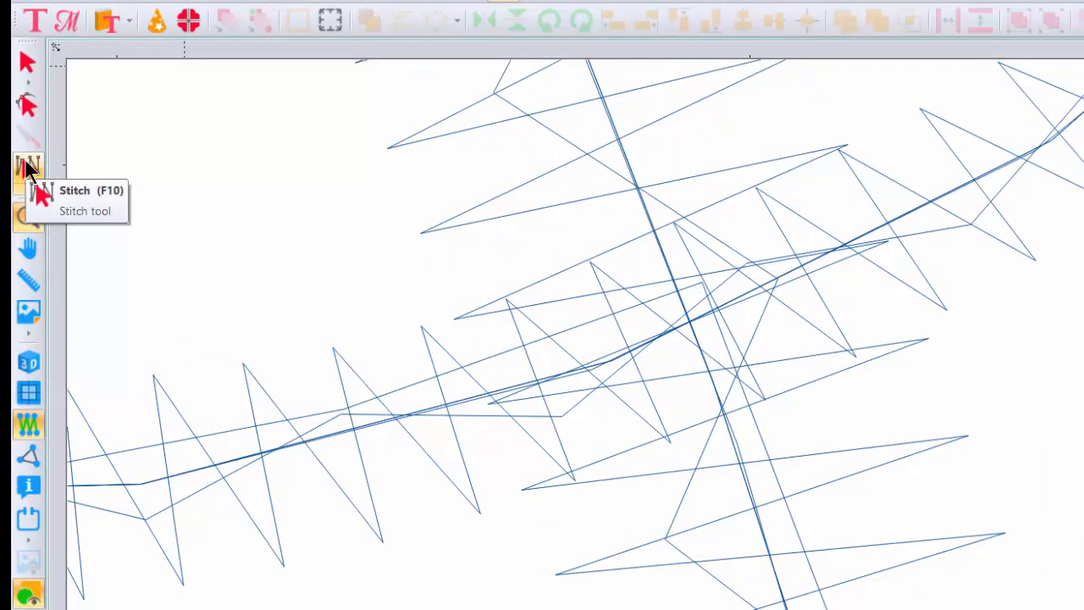
{"action": "left_click", "coordinate": [27, 167]}
{"action": "left_click", "coordinate": [27, 169]}
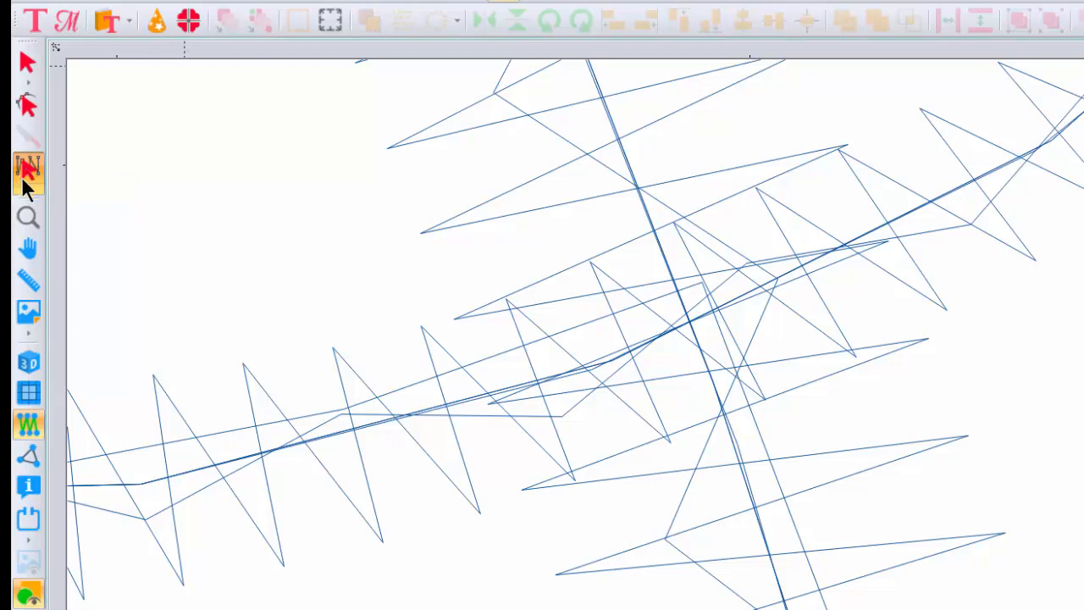
{"action": "left_click", "coordinate": [506, 301]}
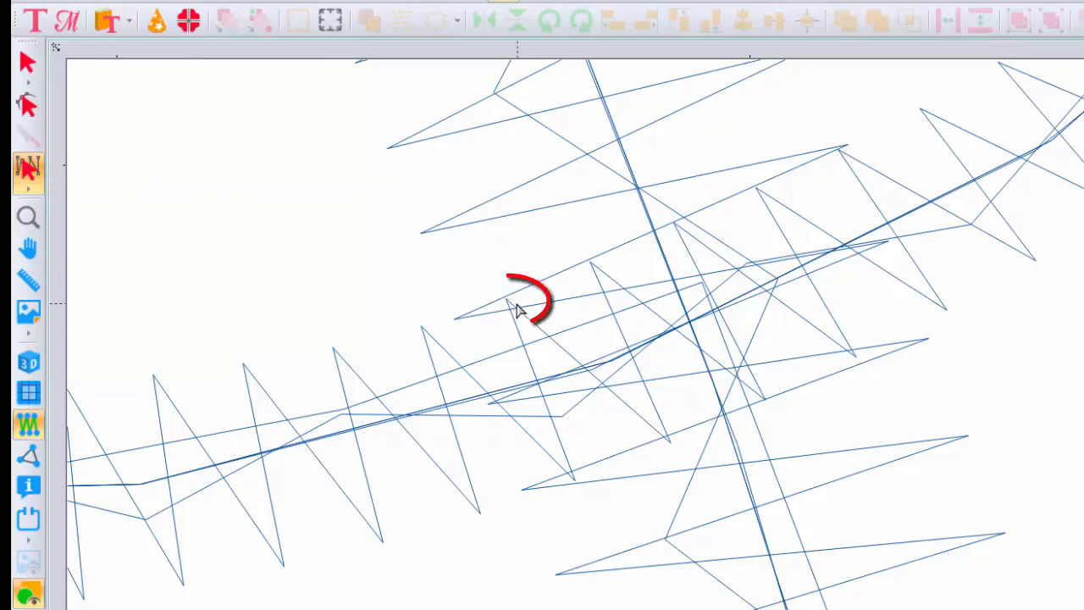
{"action": "left_click", "coordinate": [669, 442]}
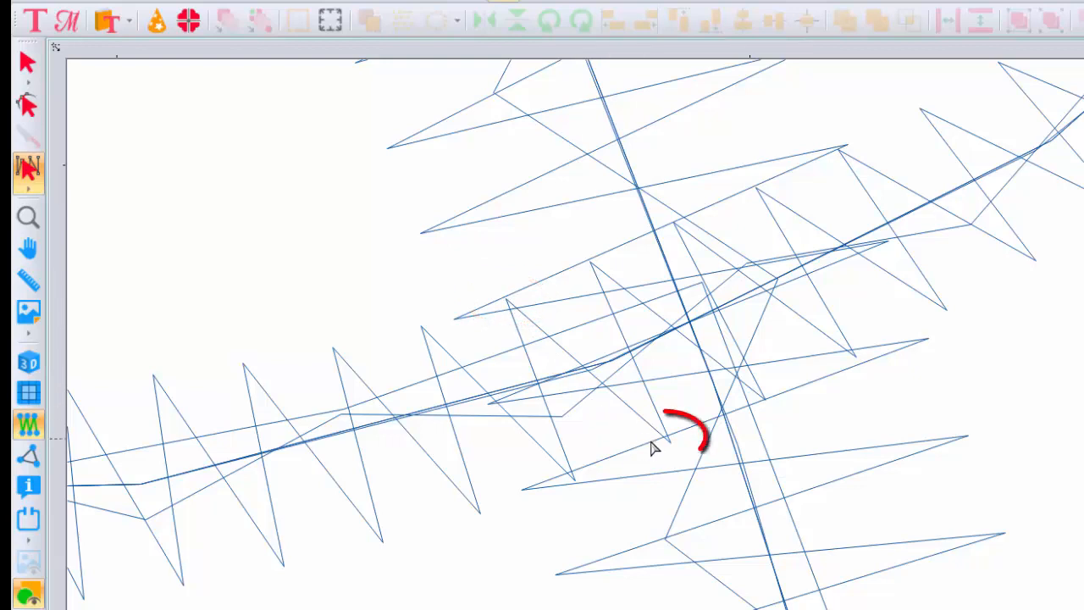
{"action": "left_click", "coordinate": [591, 262]}
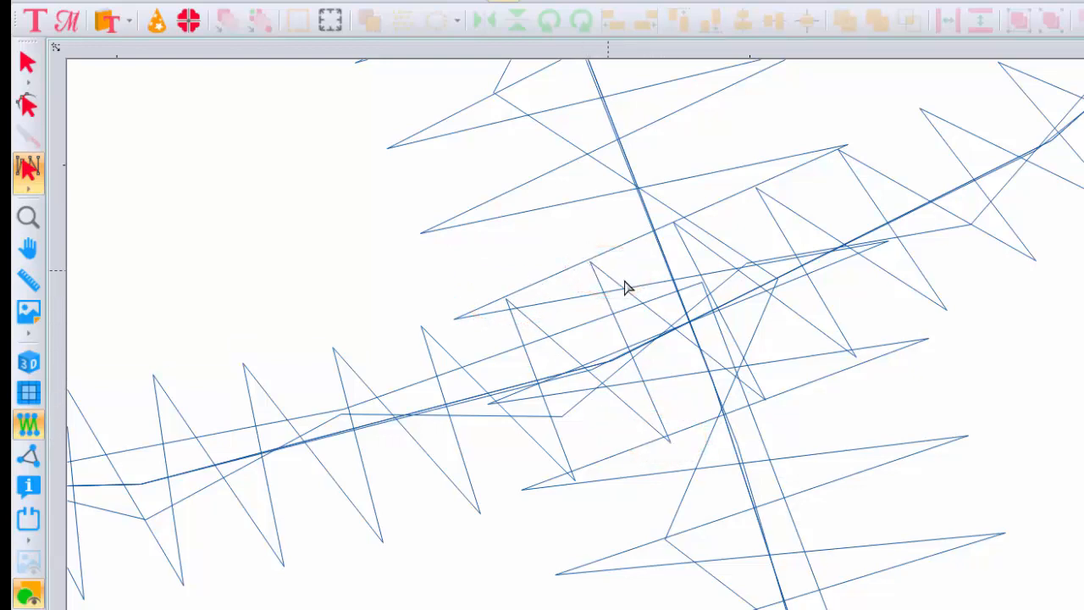
{"action": "right_click", "coordinate": [669, 441]}
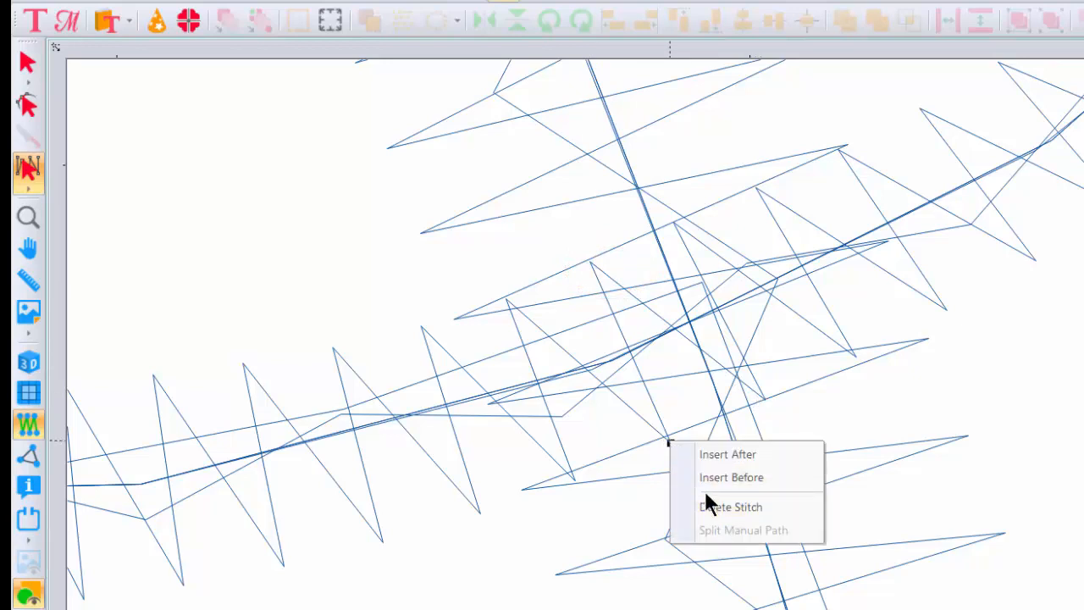
{"action": "left_click", "coordinate": [704, 507]}
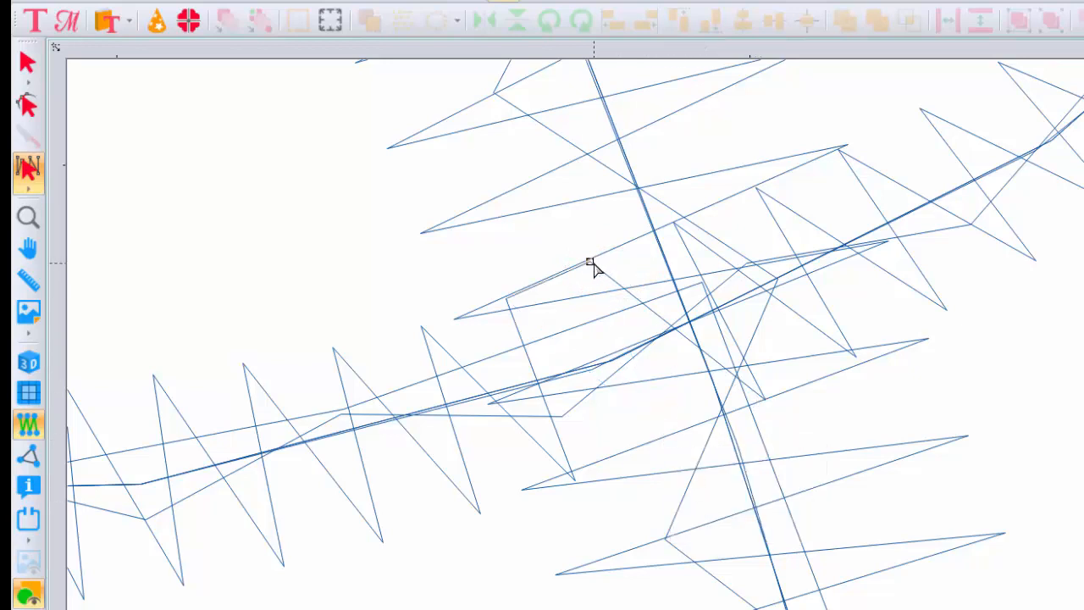
- Delete the next three stitch points of the thin stroke, moving along it where it passes under the stem
{"action": "right_click", "coordinate": [589, 263]}
{"action": "left_click", "coordinate": [646, 329]}
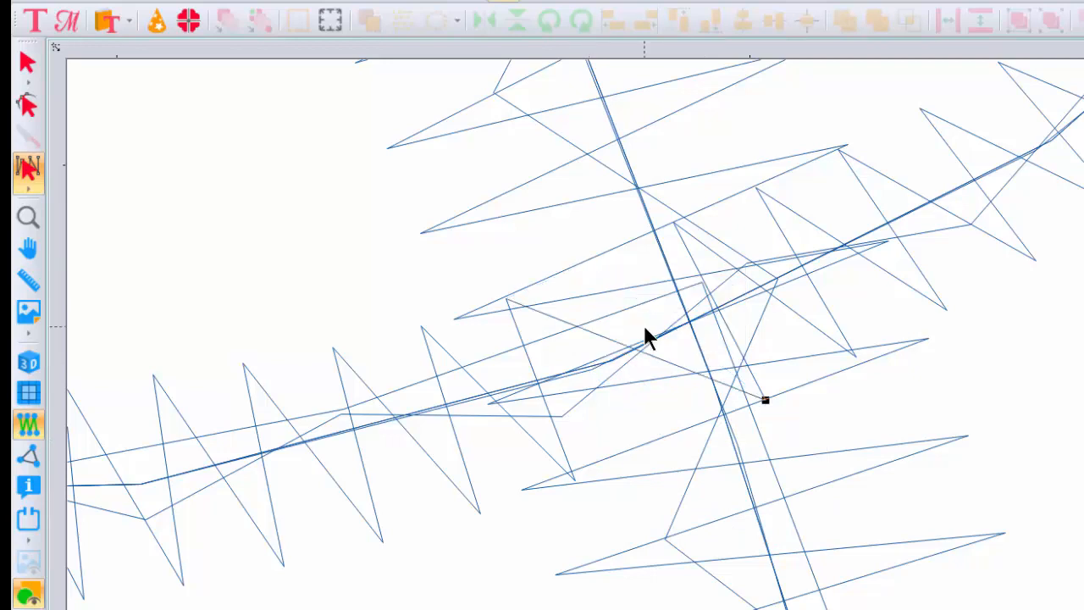
{"action": "right_click", "coordinate": [764, 401]}
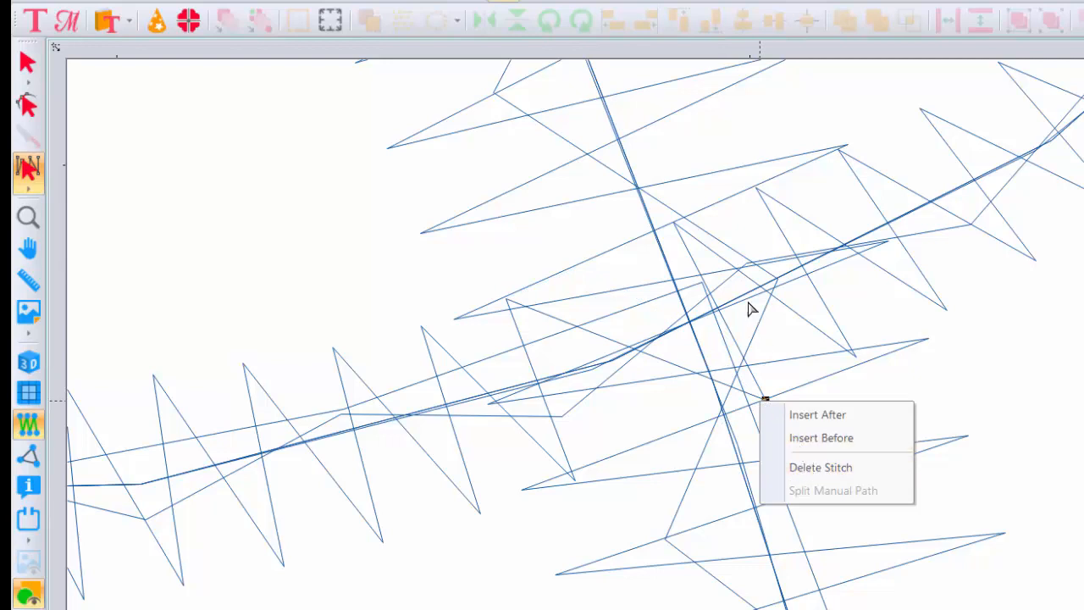
{"action": "left_click", "coordinate": [793, 466]}
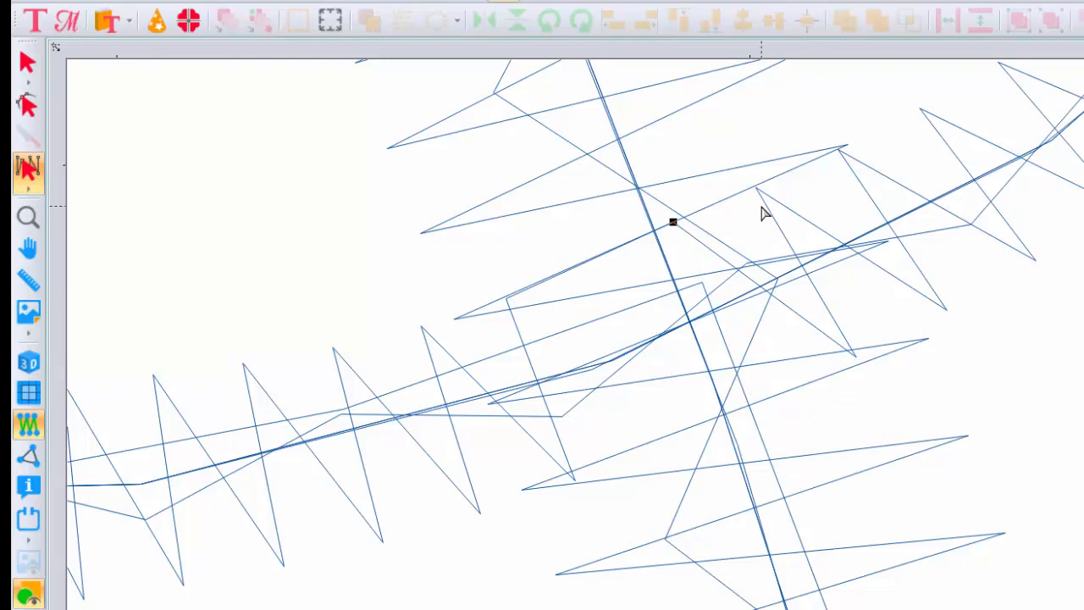
{"action": "key", "text": "Delete"}
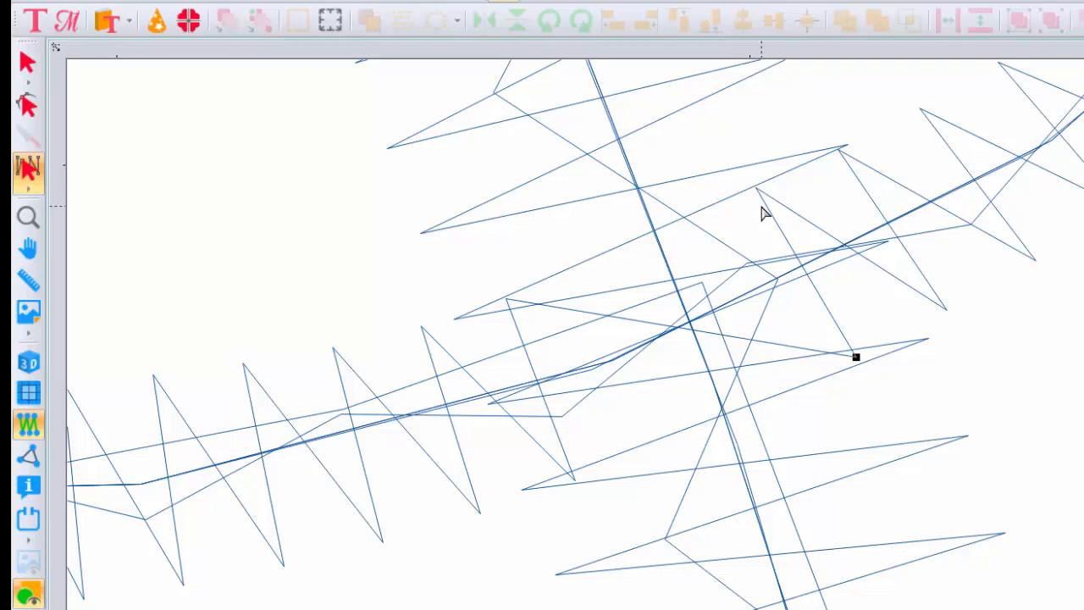
- Delete the thin stroke's next lower stitch point inside the stem and move its neighbouring upper point down near the center of the crossing
{"action": "right_click", "coordinate": [857, 358]}
{"action": "left_click", "coordinate": [886, 396]}
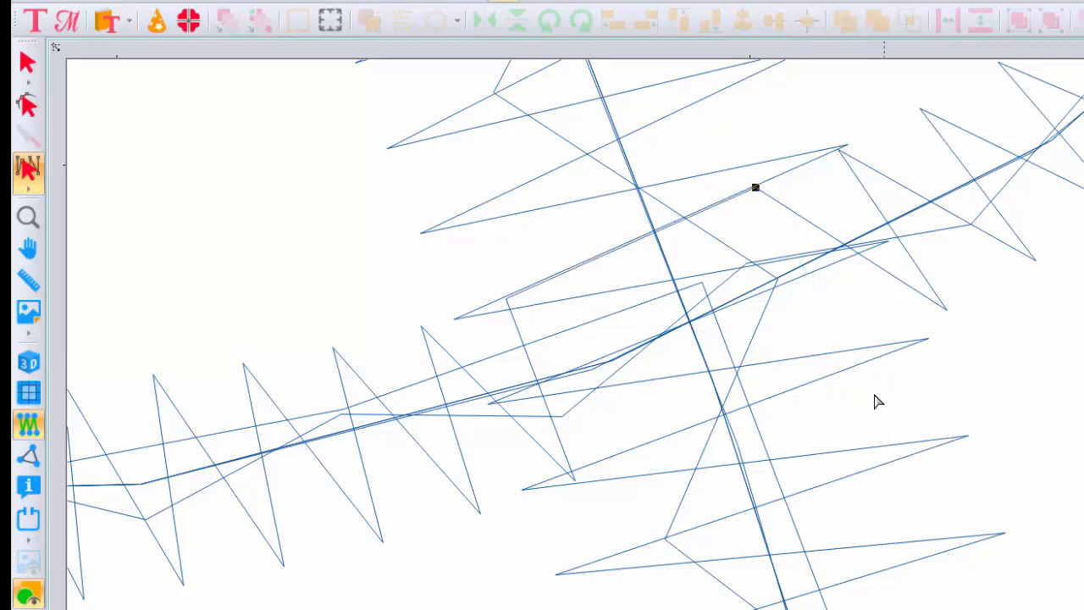
{"action": "left_click", "coordinate": [757, 188]}
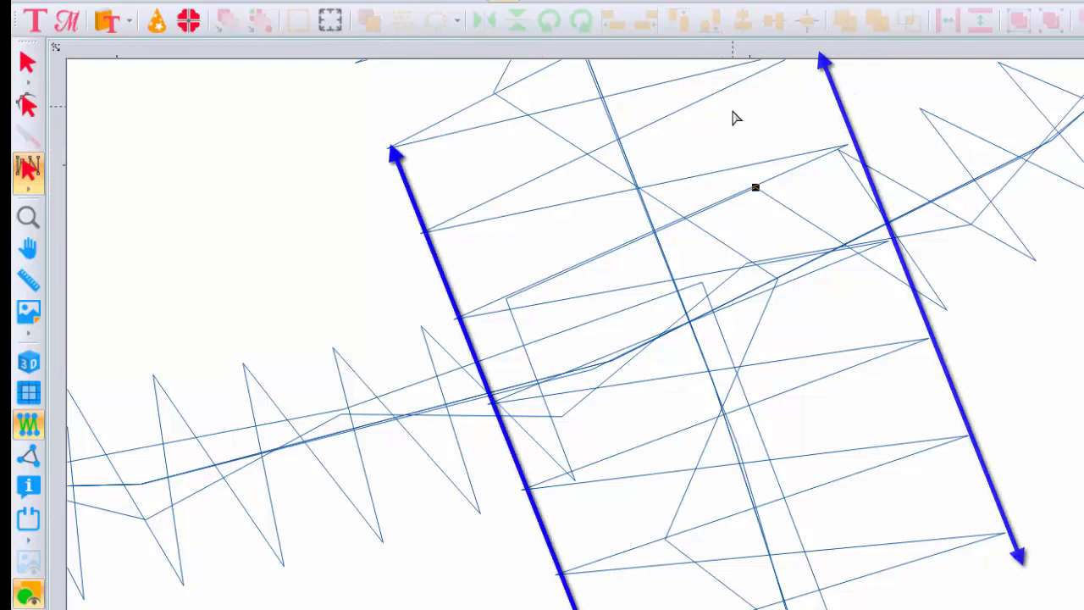
{"action": "left_click_drag", "start_coordinate": [756, 188], "coordinate": [718, 305]}
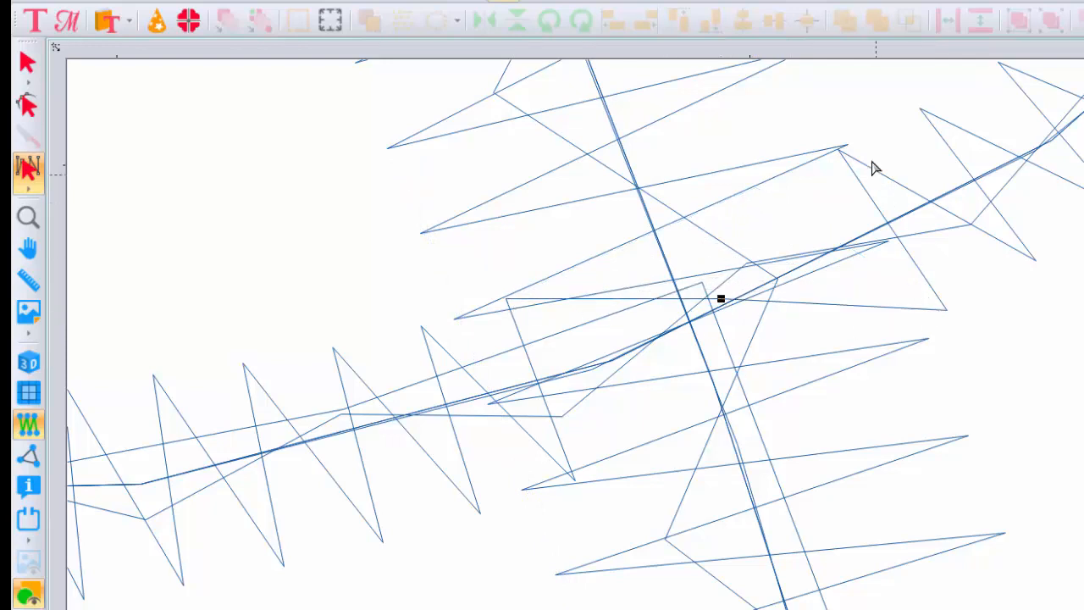
- Shift the thin stroke's next upper and lower stitch points slightly inward at the stem's far edge
{"action": "left_click", "coordinate": [838, 155]}
{"action": "left_click_drag", "start_coordinate": [838, 154], "coordinate": [827, 155]}
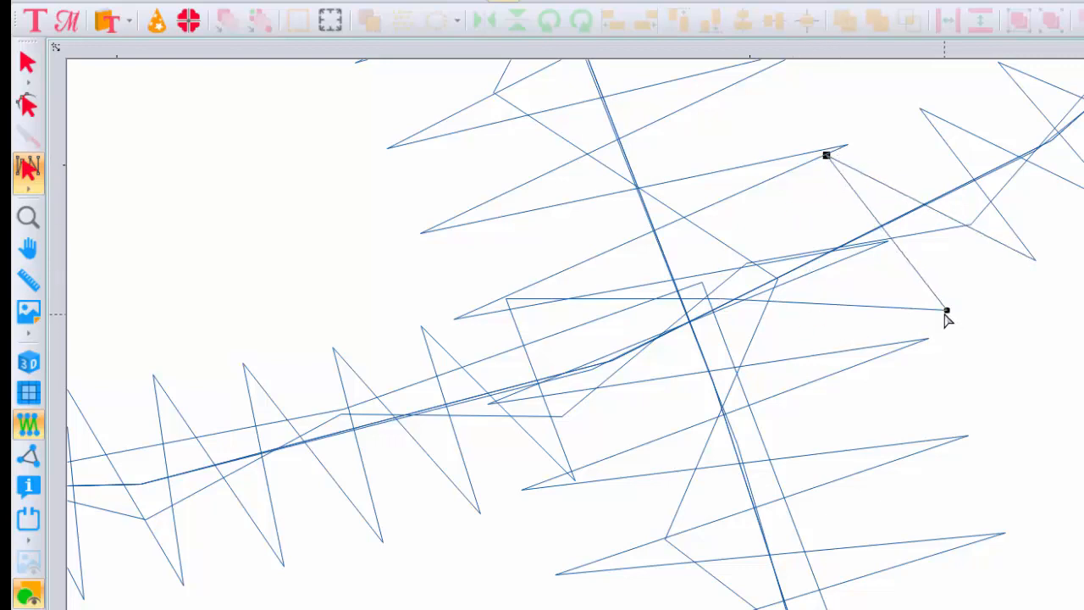
{"action": "left_click_drag", "start_coordinate": [945, 311], "coordinate": [936, 320]}
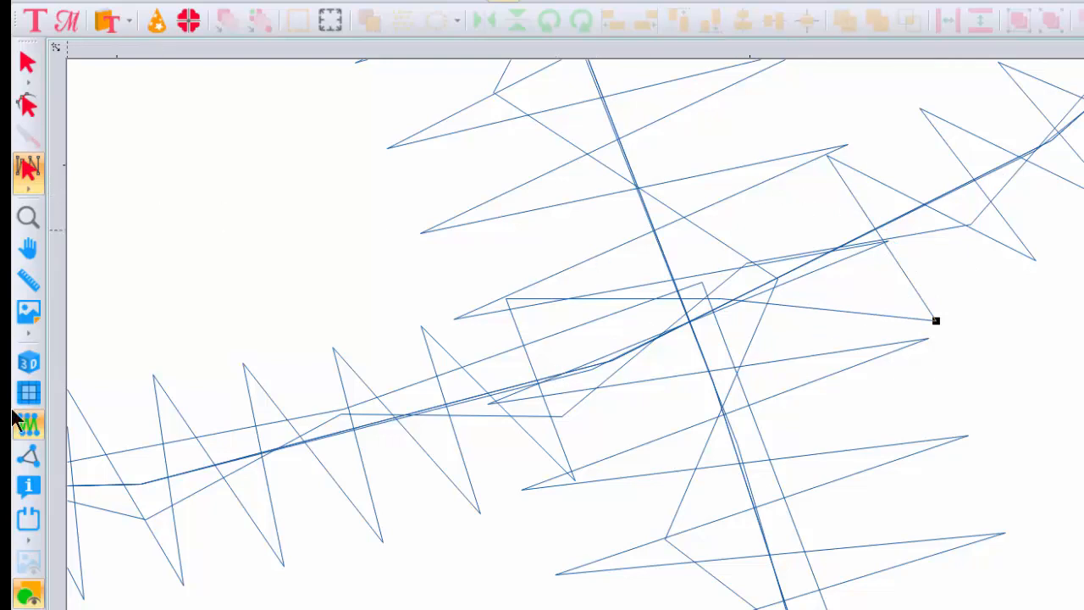
- Show the edited stitch crossing in 3D and view the design at 400% zoom
{"action": "left_click", "coordinate": [29, 361]}
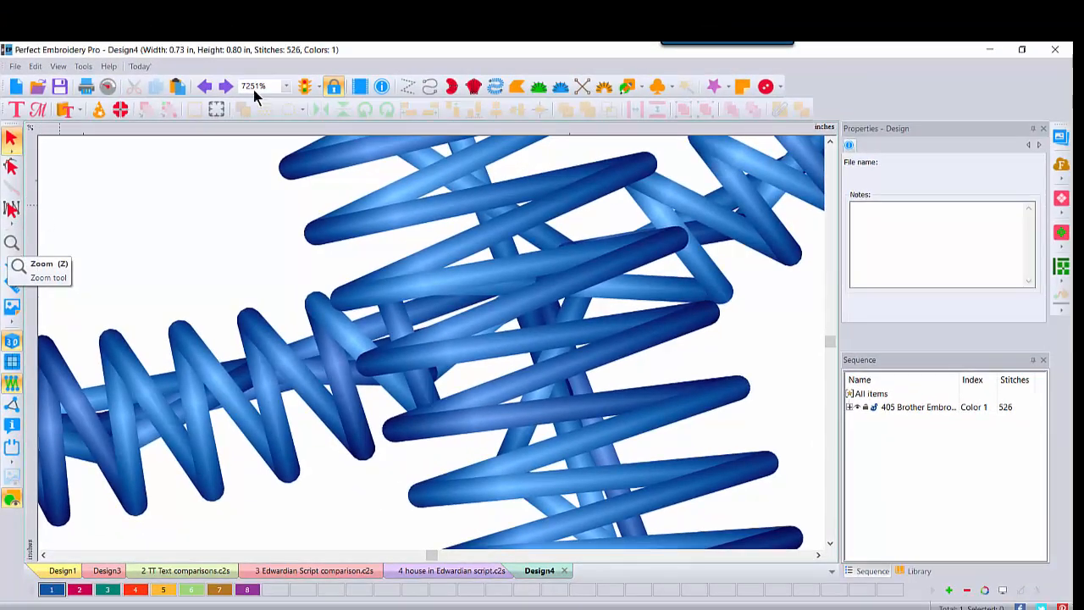
{"action": "left_click", "coordinate": [287, 86]}
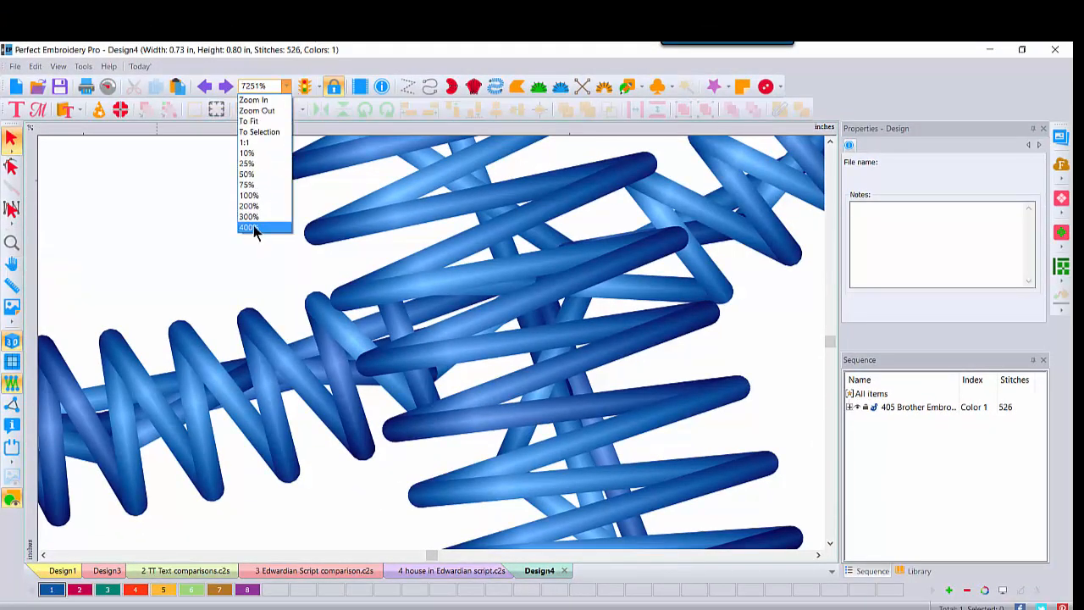
{"action": "left_click", "coordinate": [254, 229]}
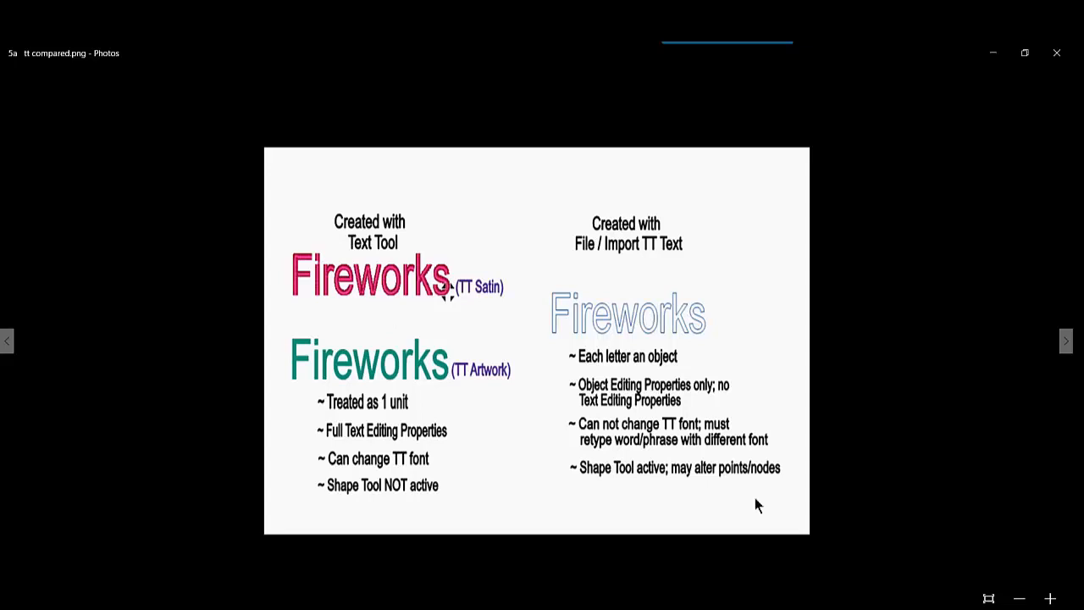
- In Photos, advance past the TrueType text comparison image and exit the full-screen view of the embroidery machine picture
{"action": "left_click", "coordinate": [1066, 342]}
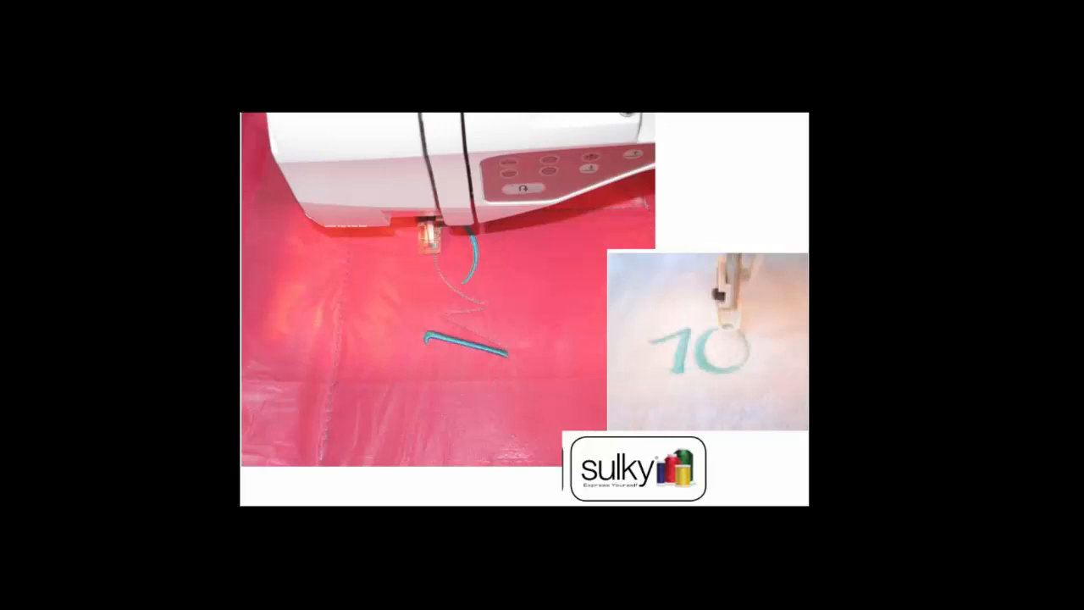
{"action": "key", "text": "Escape"}
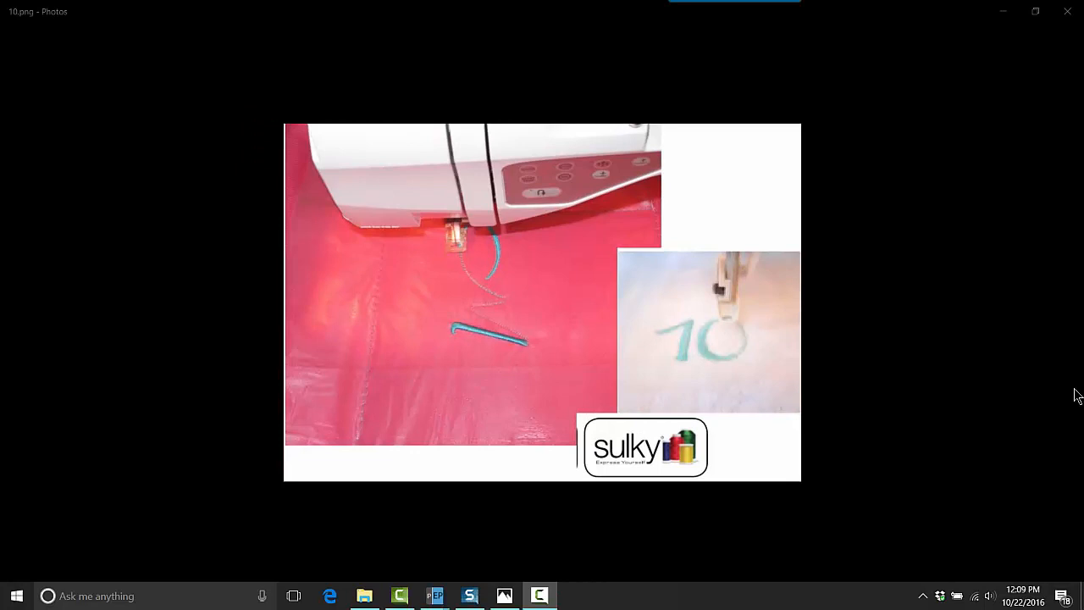